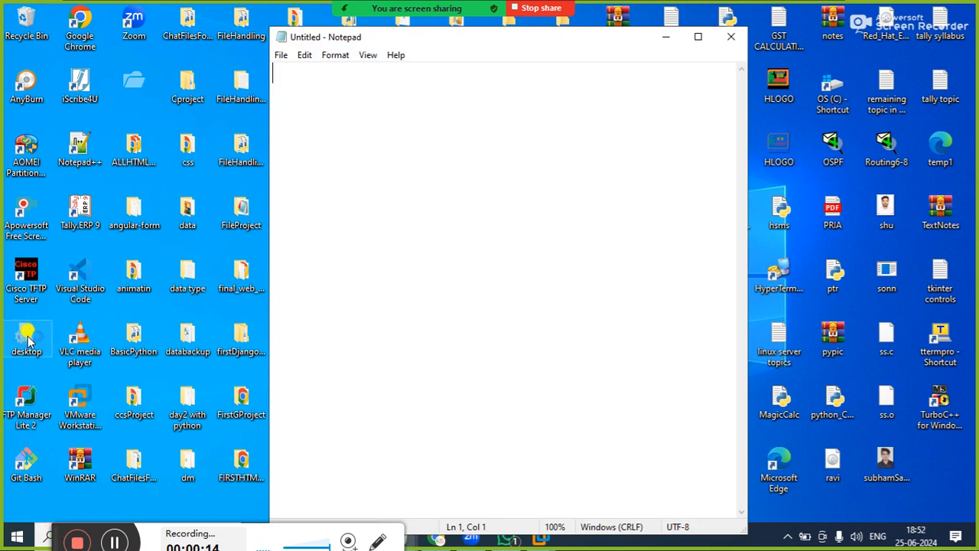
Write the heading "----- SQUID SERVER" with an indented line "THREE PC" beneath it
text(----- )
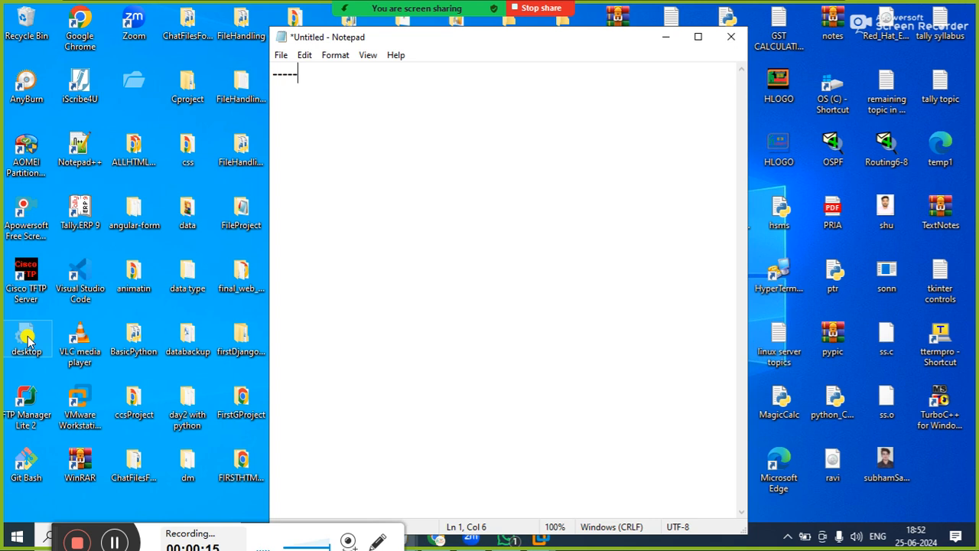
text(SQUID )
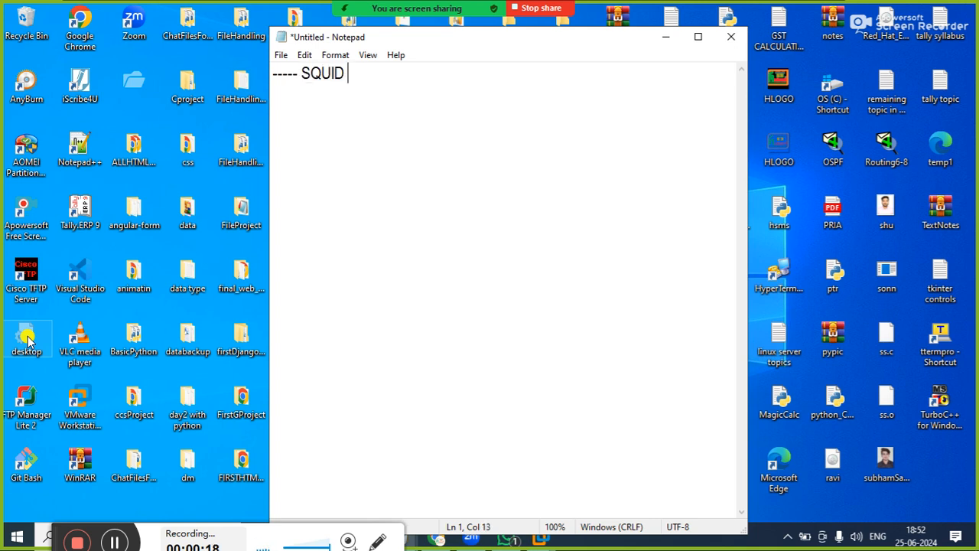
text(SERVER)
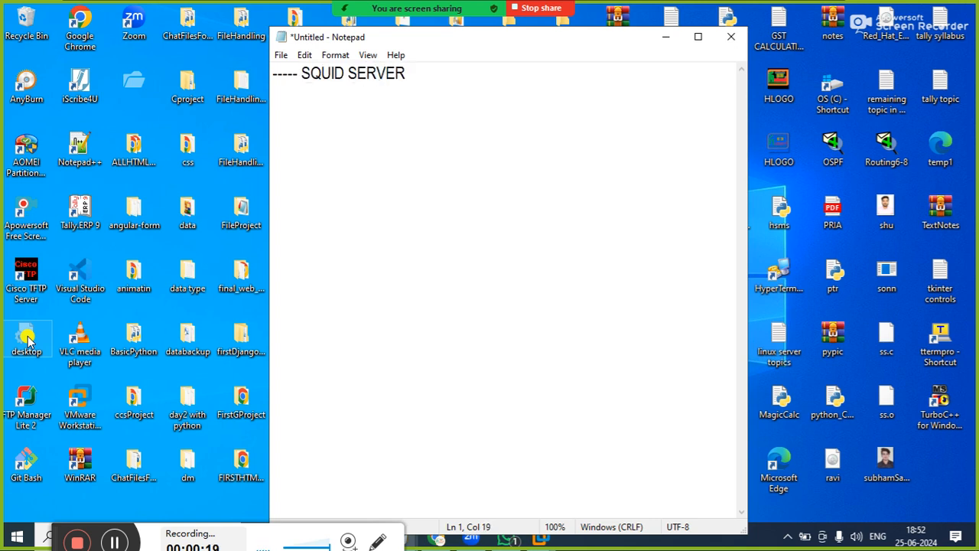
key(Return)
key(Tab)
text(THREE)
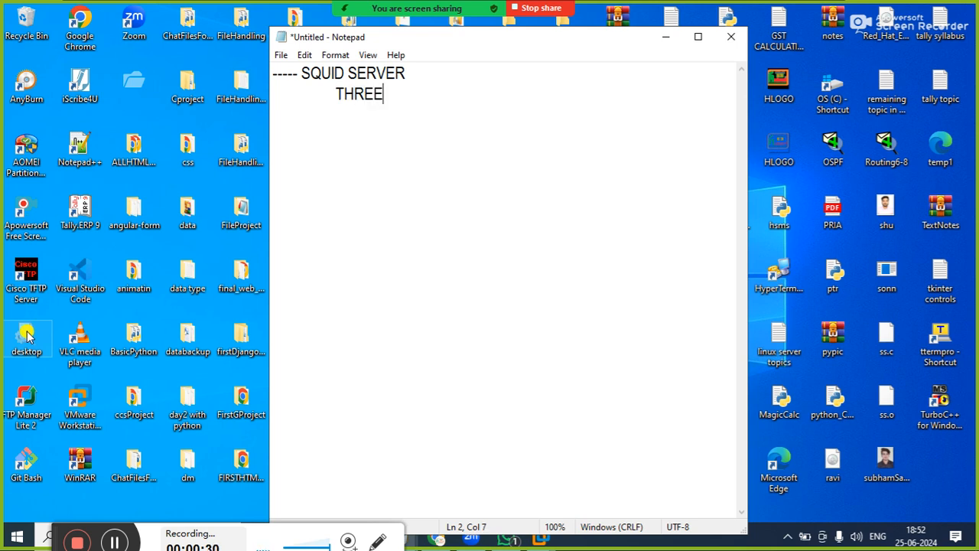
text( PC)
Add the double-indented list item "1. LINUX SERVER" under THREE PC
key(Return)
key(Tab)
key(Tab)
text(1. LINUX)
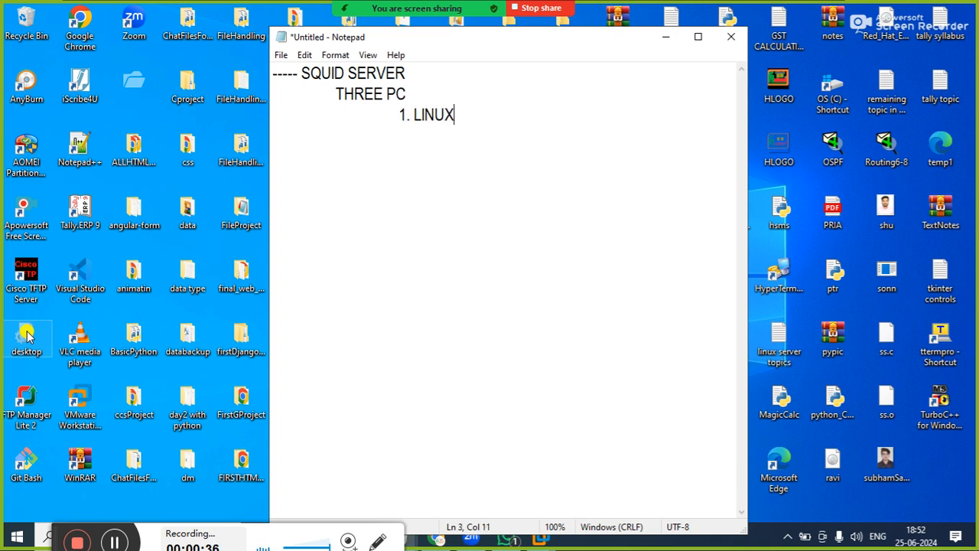
text( SERVER)
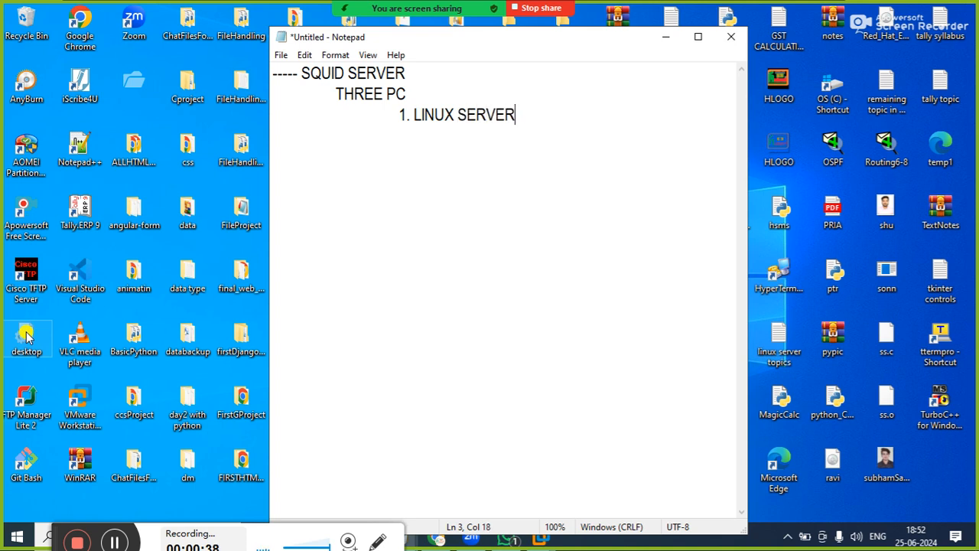
Add the list item "2. LINUX CLIENT" at the same indent as the first item
key(Return)
key(Tab)
key(Tab)
text(2. LINUX )
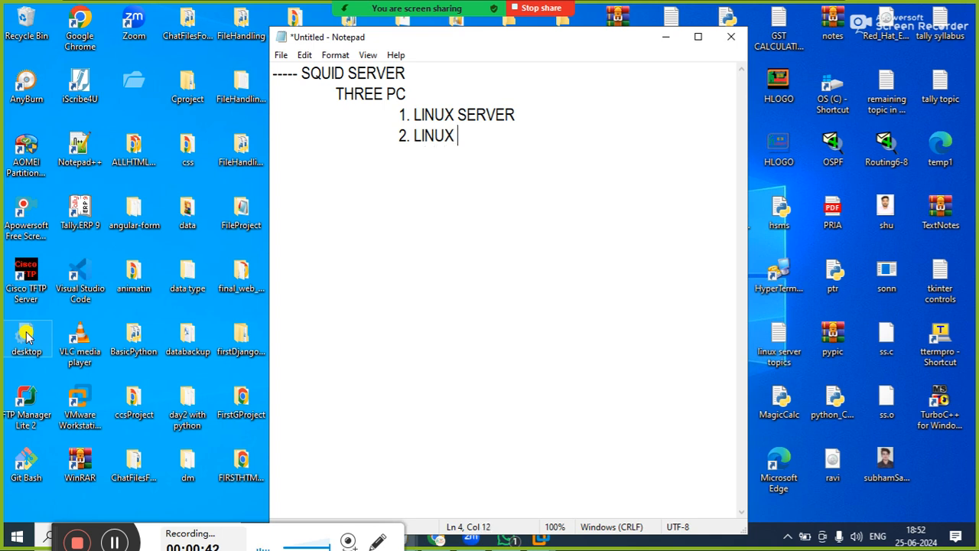
text(CLIENT)
Add the list item "3. WINDOWS CLIENT" at the same indent below the Linux client
key(Return)
key(Tab)
key(Tab)
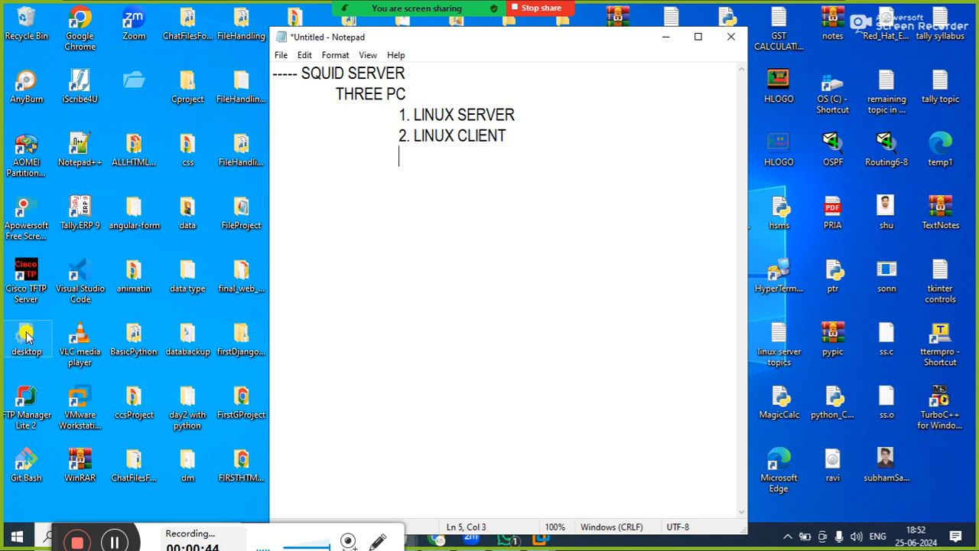
text(3. WINDOWS )
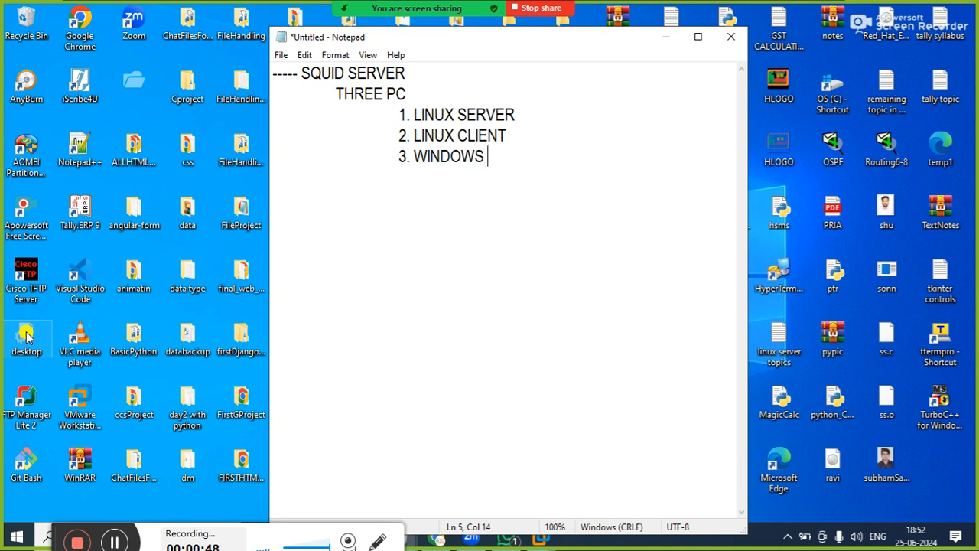
text(CLIENT)
Maximize the note window and add ": 192.168.0.254" after LINUX SERVER, separated by several spaces
key(Up)
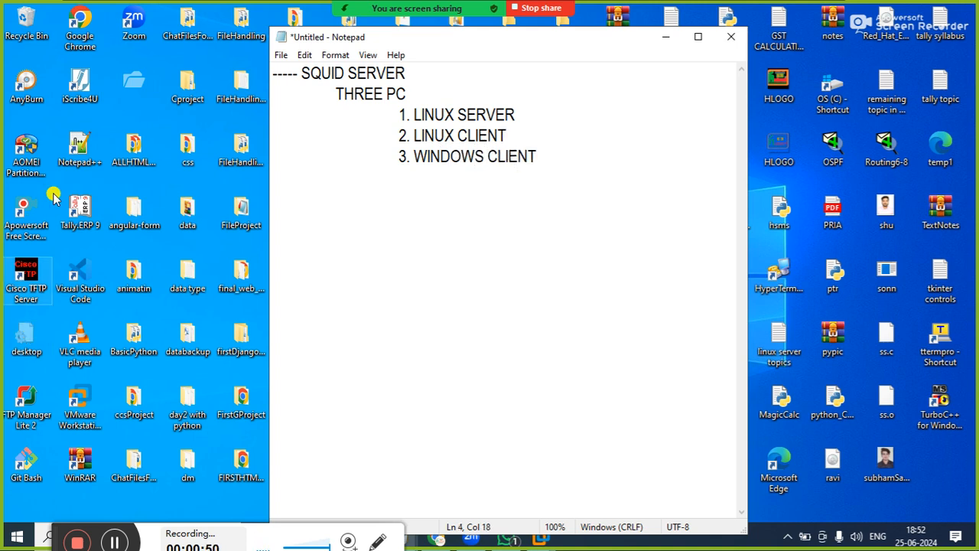
click(696, 44)
click(272, 74)
text(SERVER)
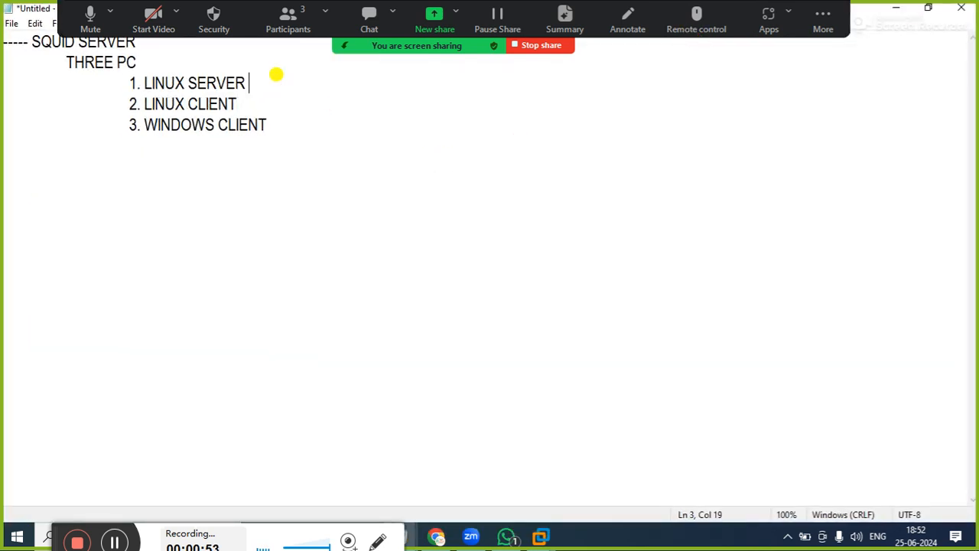
text(        : 192.16)
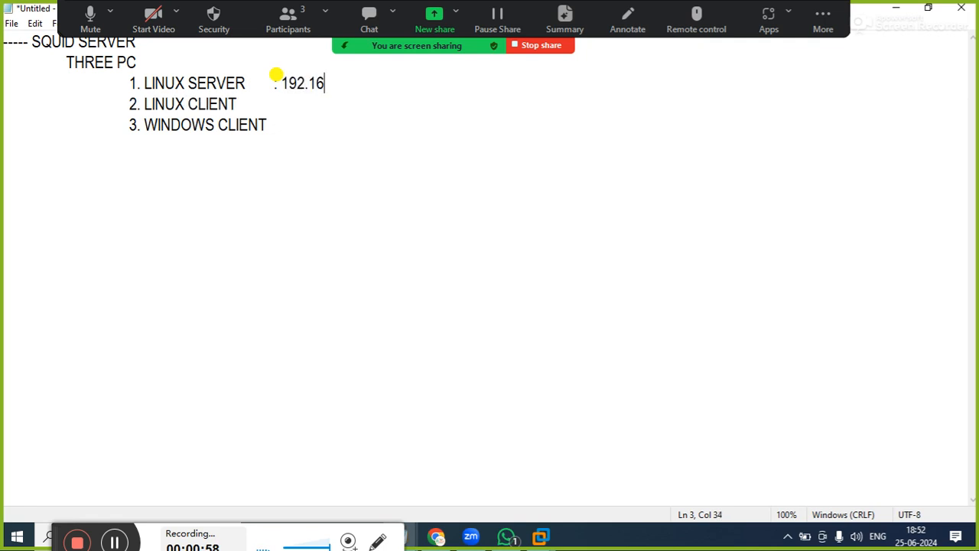
text(8.0.254)
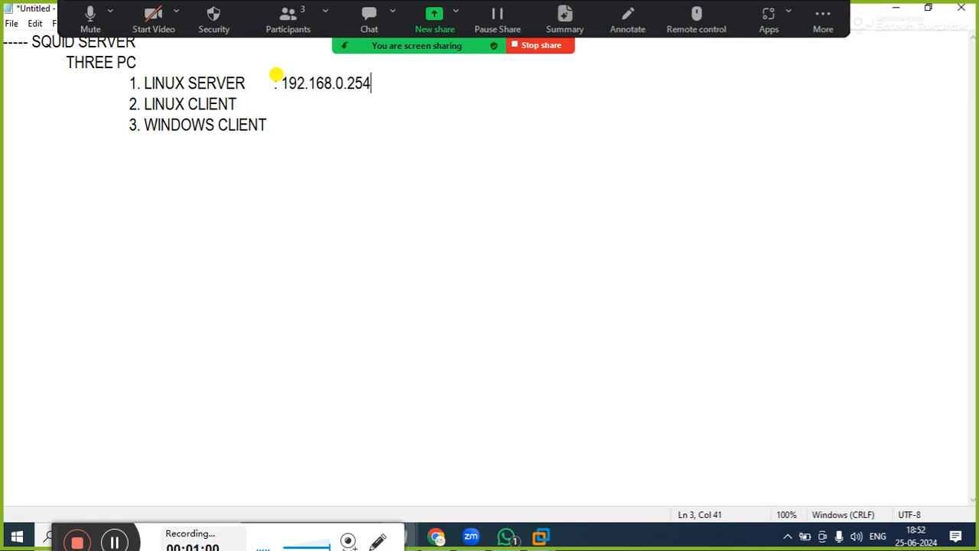
Add ": 192.168.0.1" after LINUX CLIENT, aligned with the server's address
key(Down)
key(Tab)
text(: 192.168.0.)
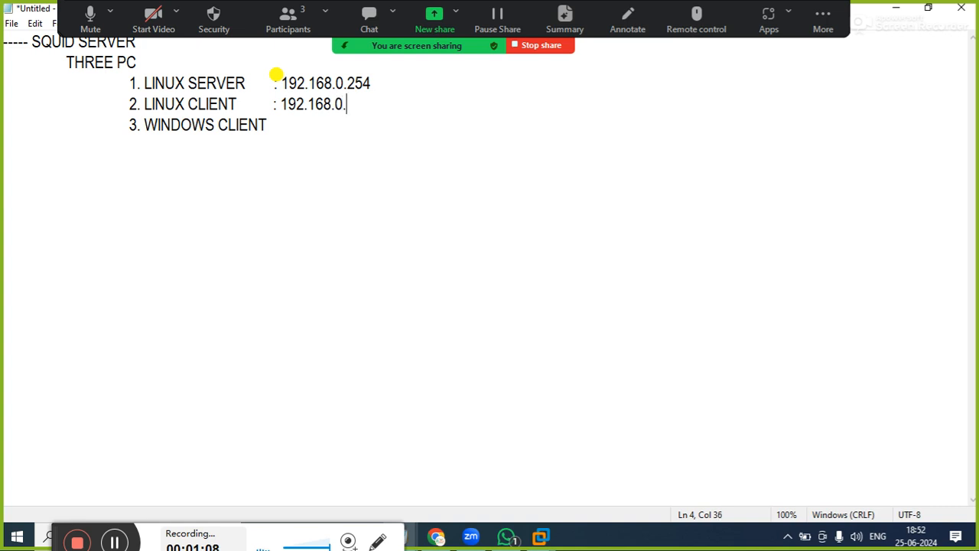
text(1)
Add ": 192.168.0.2" after WINDOWS CLIENT, with its colon aligned to the lines above
key(Down)
text(:)
key(BackSpace)
key(Right)
key(Left)
text(: 192.168)
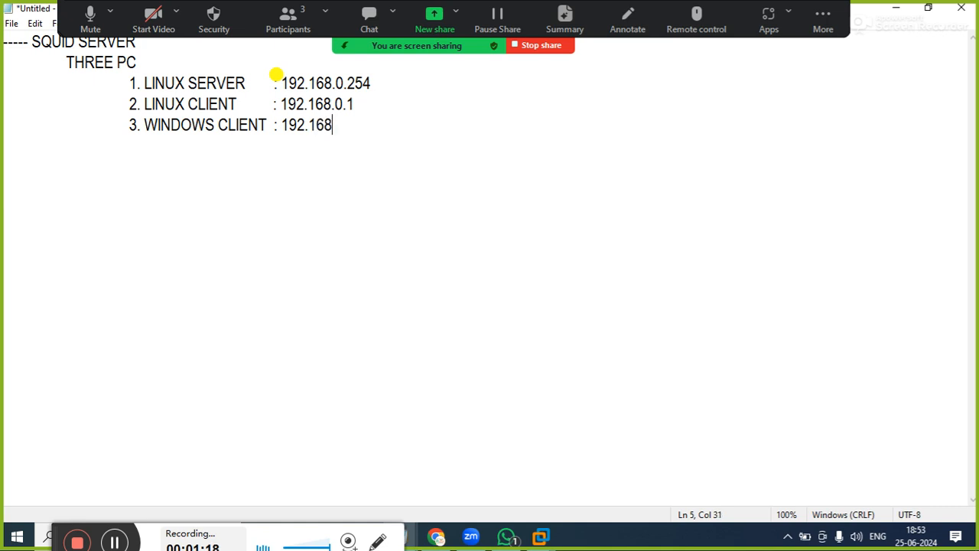
text(.0.2)
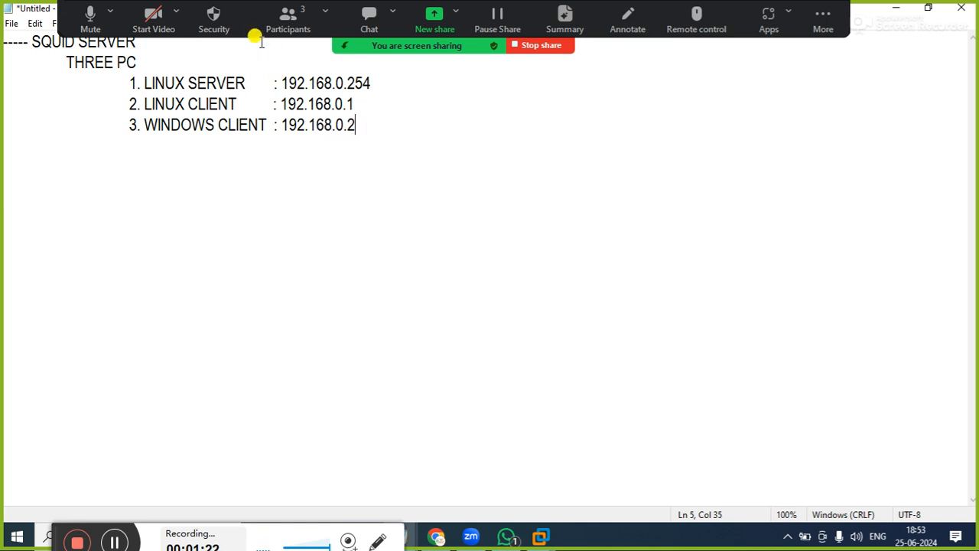
Append "(LAN) & PUBLIC IP (WAN)" after the Linux server's address
click(389, 77)
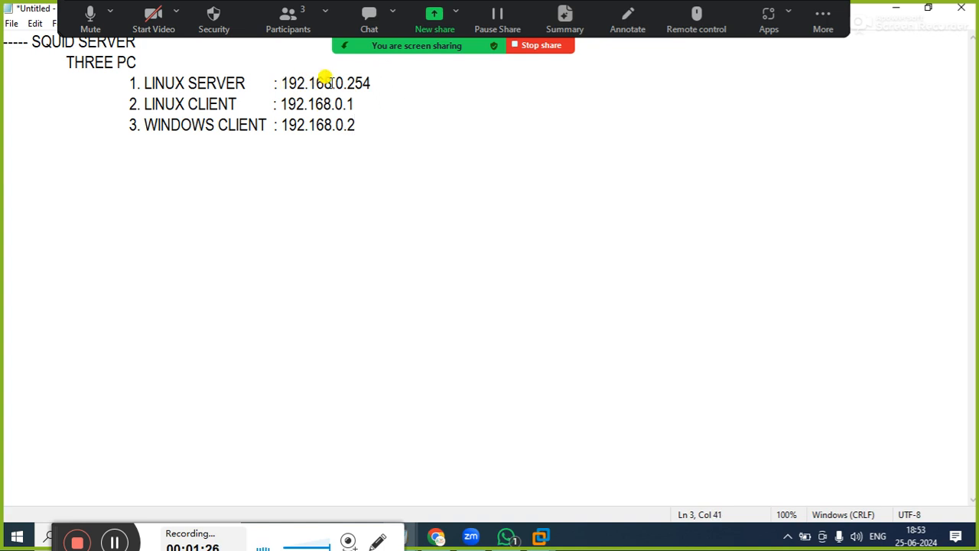
text((LAN)
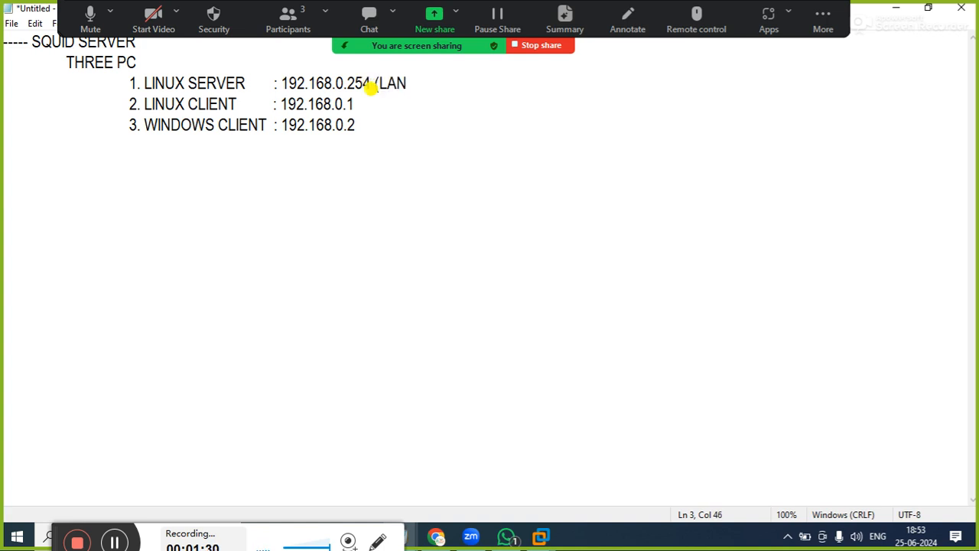
text()     &    PUBLIC )
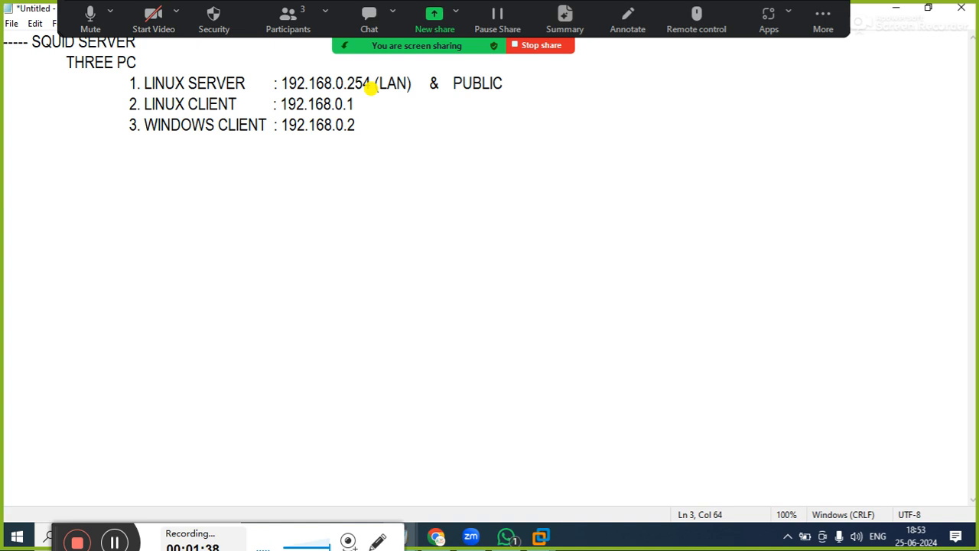
text(IP (WAN))
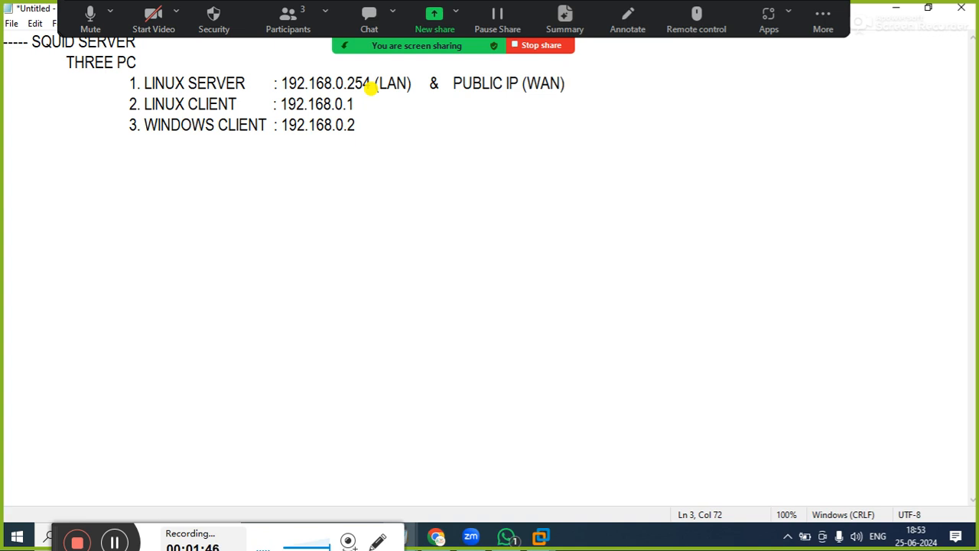
Replace WAN with INTERNET in the parentheses after PUBLIC IP on the Linux server line
key(Left)
key(BackSpace)
key(BackSpace)
key(BackSpace)
key(BackSpace)
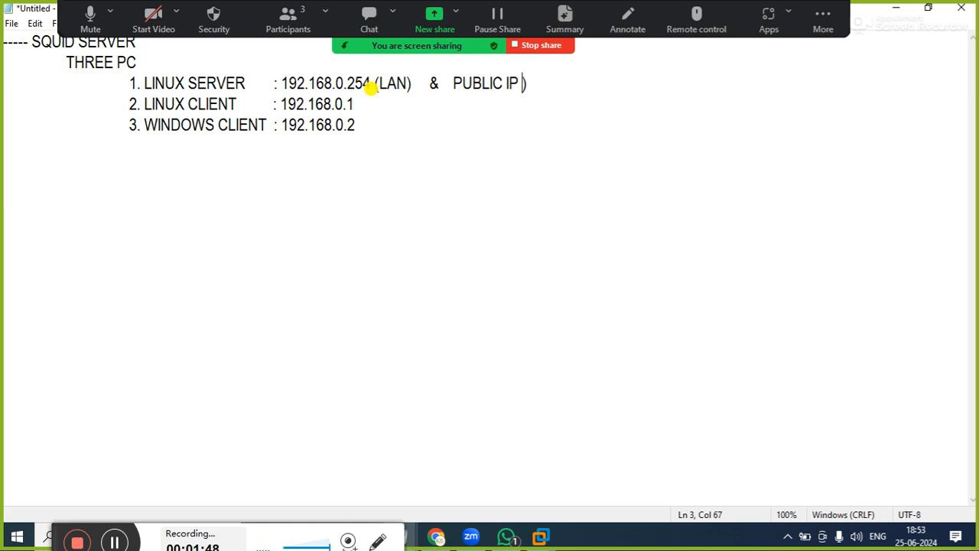
text((INTERNET)
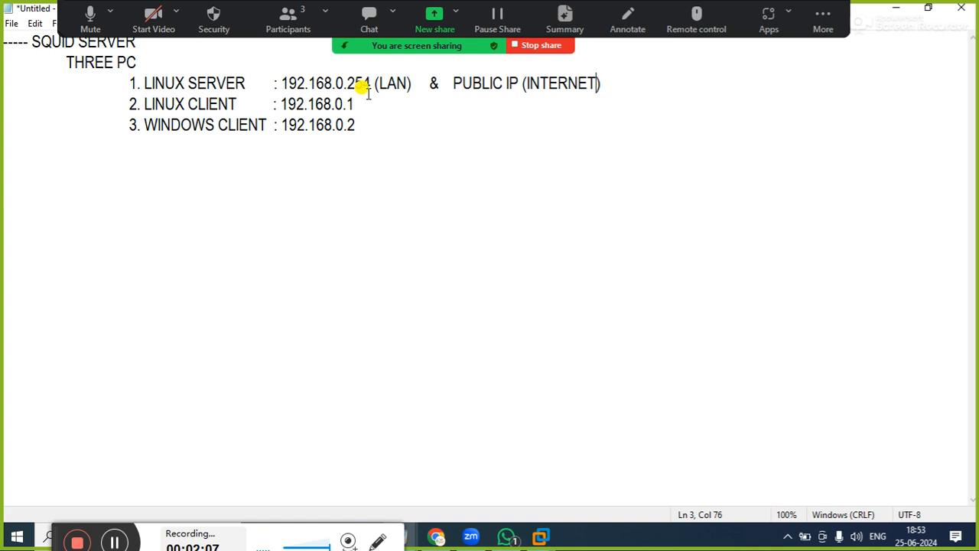
click(406, 107)
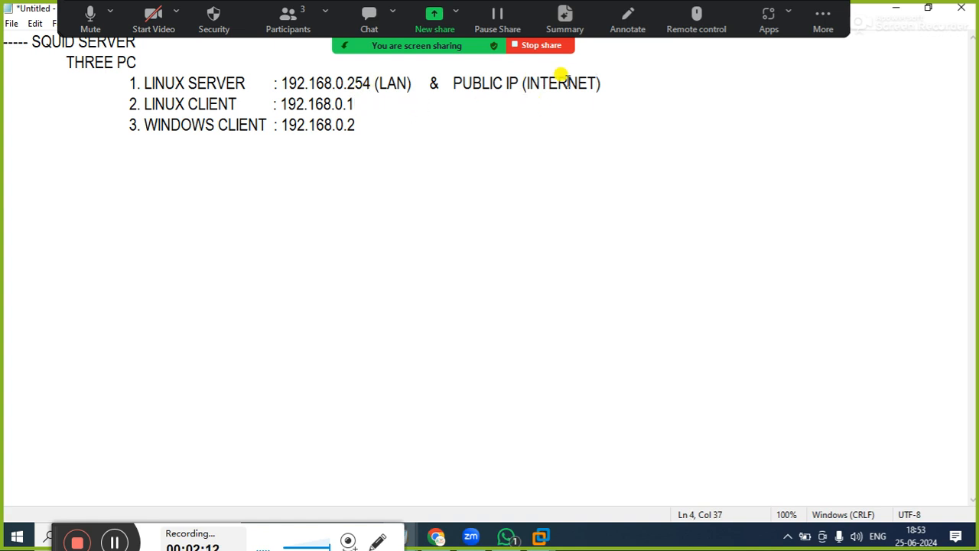
click(607, 82)
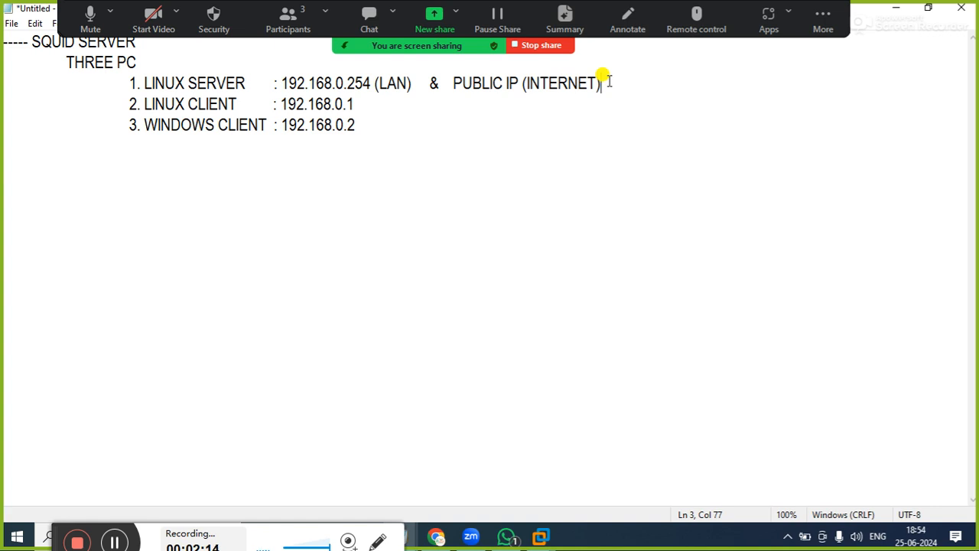
key(Down)
key(Left)
key(Left)
key(Left)
key(Left)
key(Left)
key(Left)
key(Left)
key(Left)
key(Left)
key(Left)
key(Left)
key(Left)
key(Left)
key(Up)
key(Up)
key(Left)
key(Left)
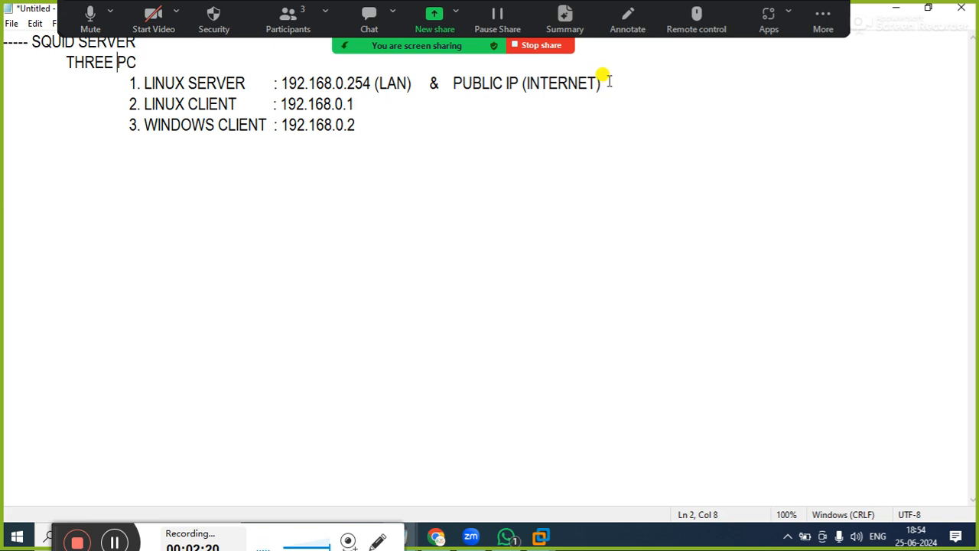
Insert the label "IP :" before the addresses on the Linux server and Linux client lines
click(280, 82)
text(IP :)
key(Down)
key(Left)
key(Left)
key(Left)
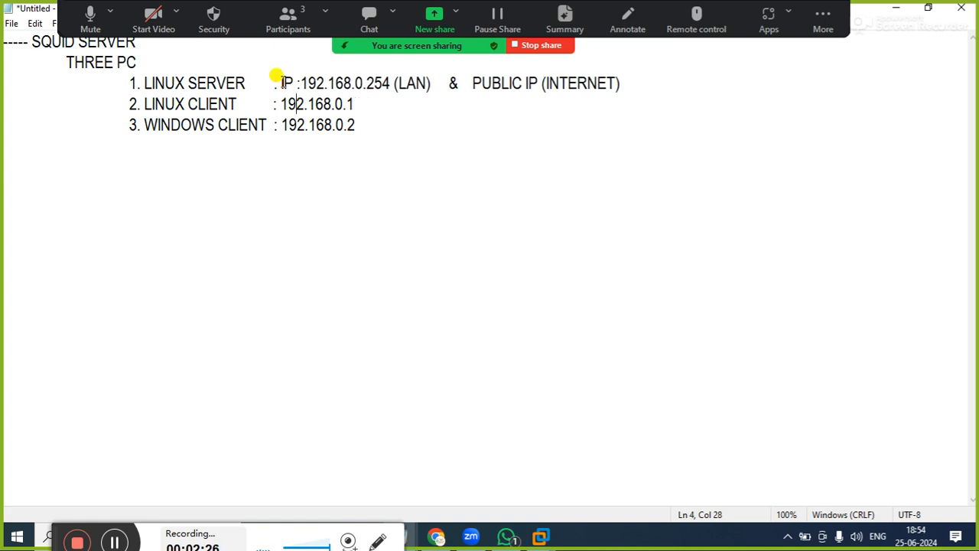
text(IP  :)
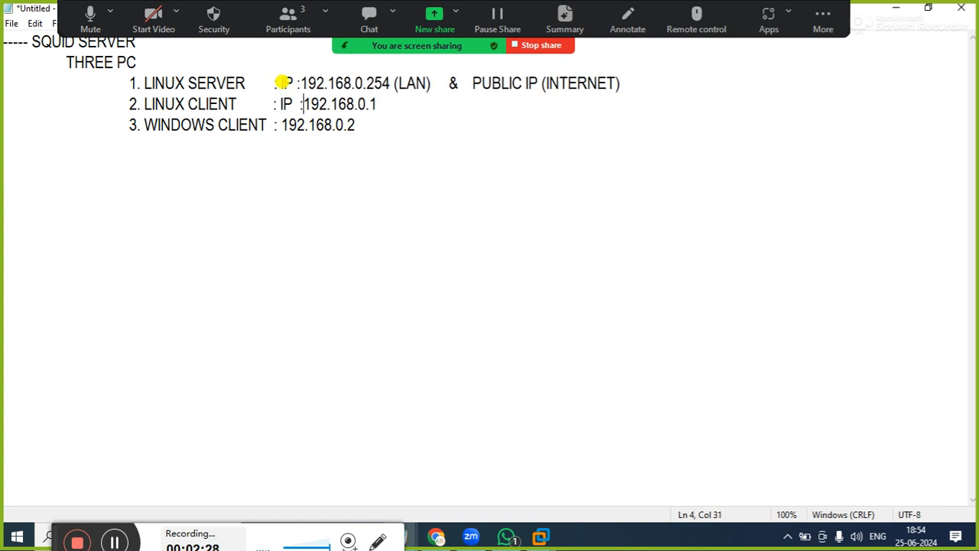
Add a space before the colon of the Linux server's IP label to align it with the Linux client line
key(Down)
key(Up)
key(Up)
key(Left)
key(Down)
key(Down)
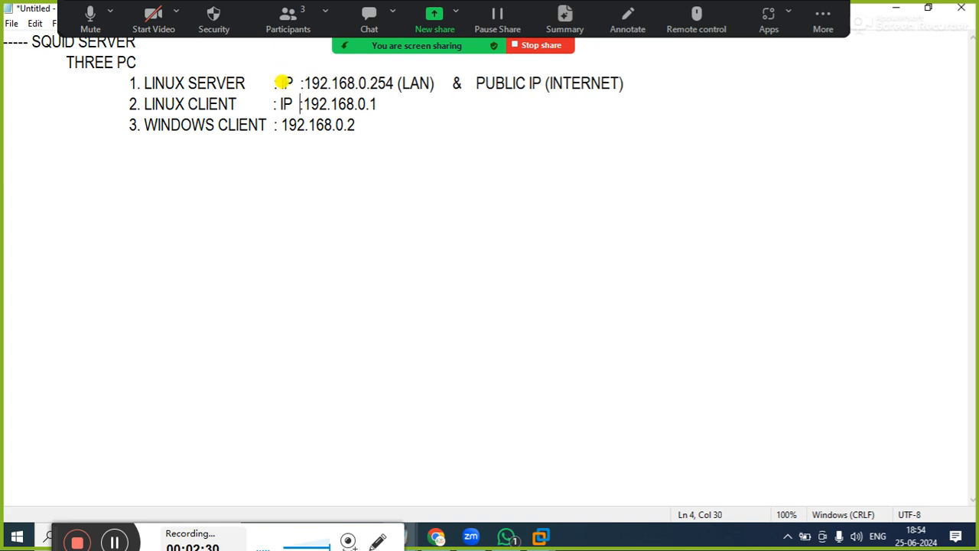
Insert the label "IP :" before the Windows client's address and match its spacing to the lines above
key(Left)
key(Left)
key(BackSpace)
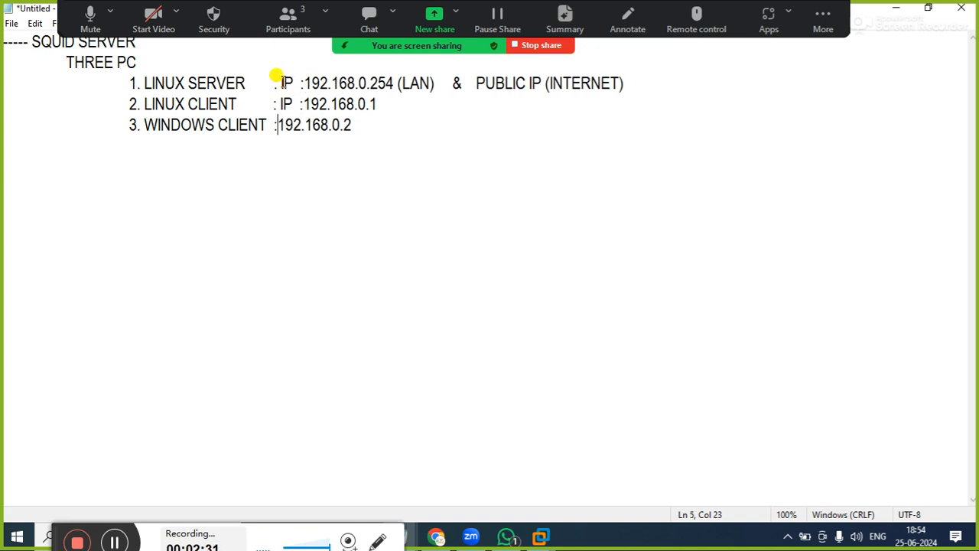
text(IP :)
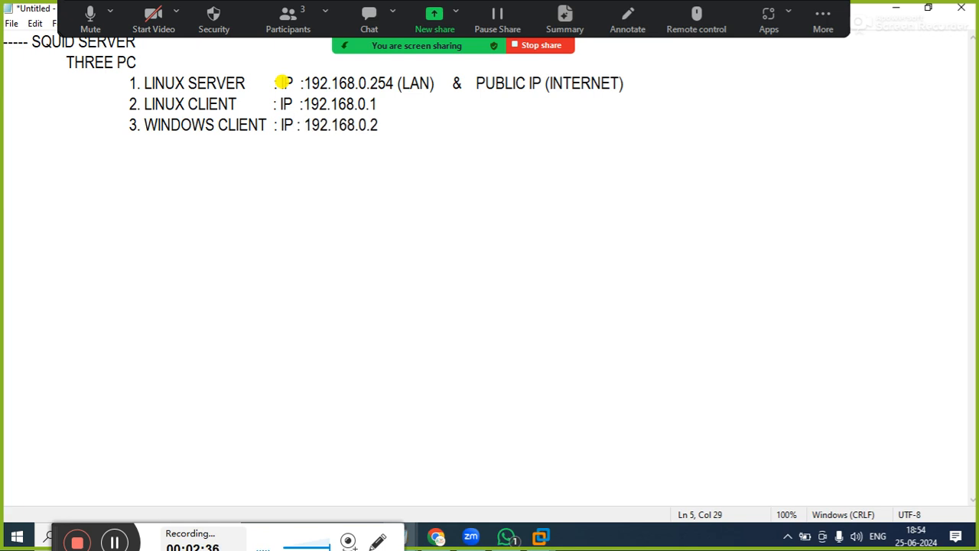
key(Right)
key(Delete)
Append the gateway "GW: 192.168.0.254" after the IP address on the Linux client line
key(Right)
key(Right)
key(Up)
key(Right)
key(Right)
key(Right)
key(Right)
key(Right)
key(Right)
key(Right)
key(Right)
text(GW)
text(: 1)
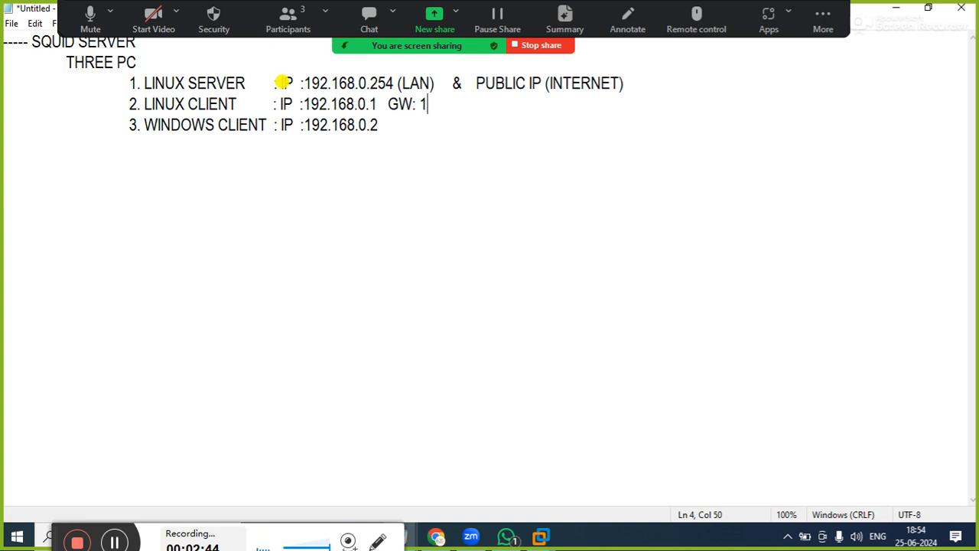
text(92.168.0.)
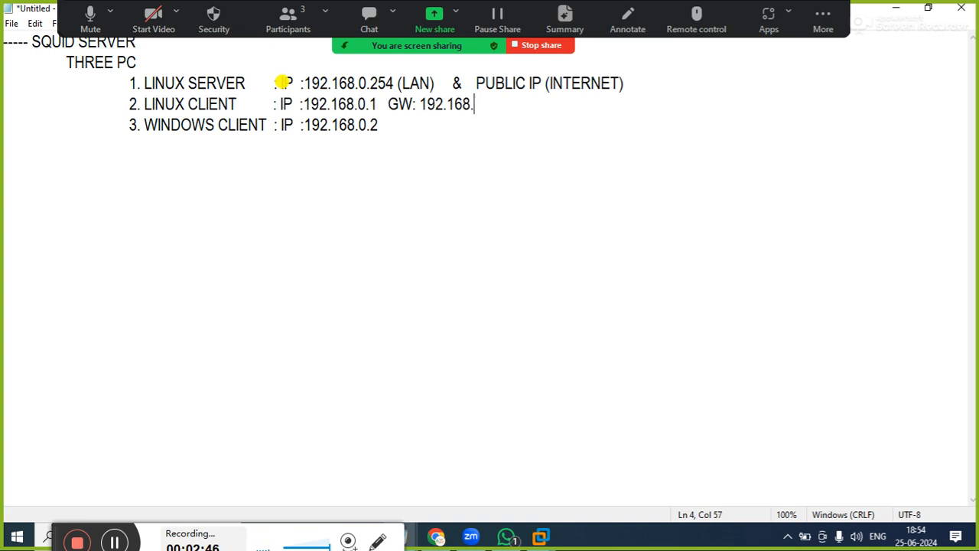
text(254)
Append "GW : 192.168.0.254" to the Windows client line and add a space before the colon of the Linux client's GW label
key(Down)
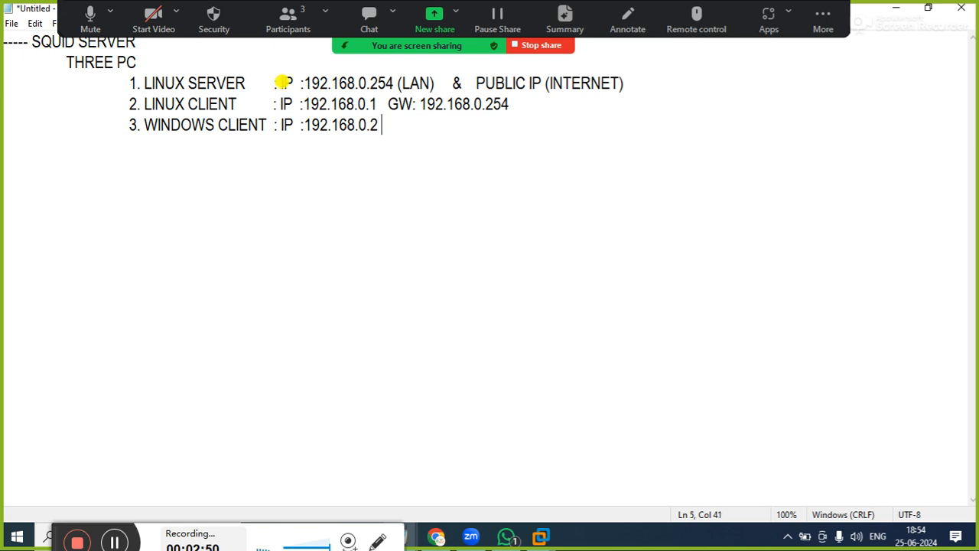
text(GW:)
key(Up)
key(Down)
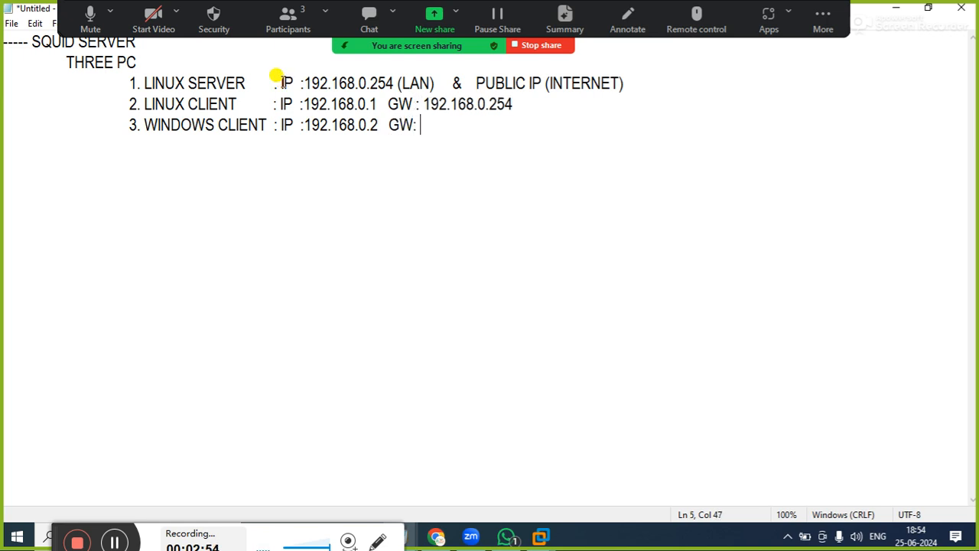
key(Left)
key(Left)
key(End)
text(192.168.0)
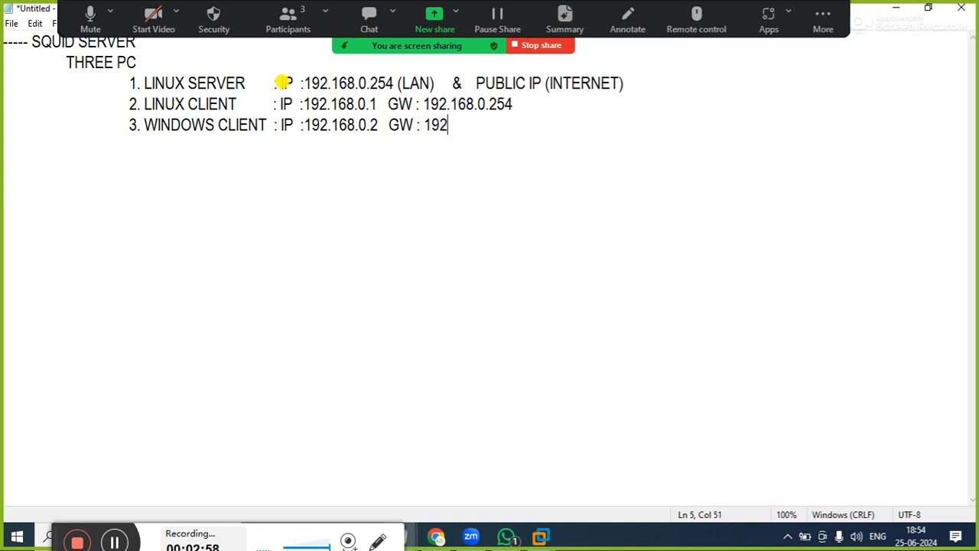
text(.254)
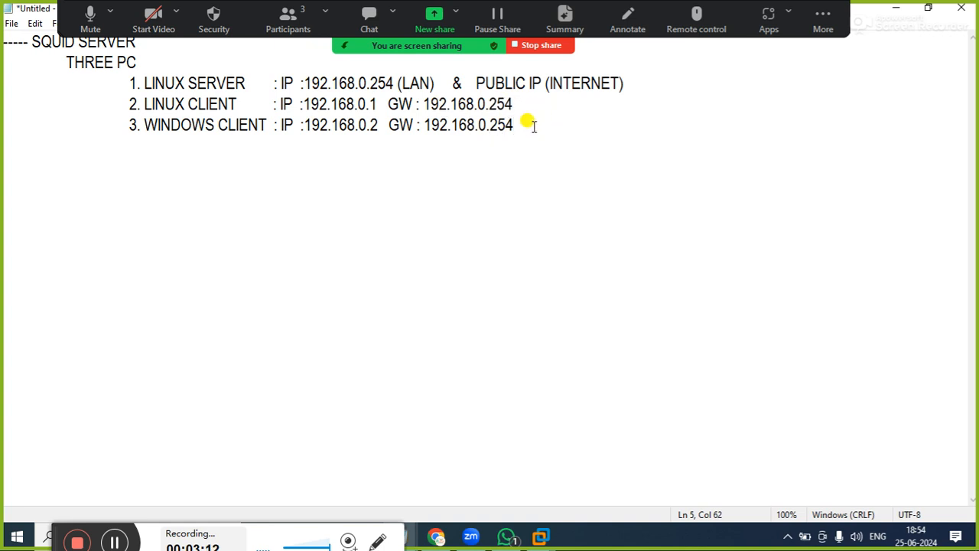
Insert a new line beneath the Linux server entry, indented one level deeper than that entry
key(Return)
key(Tab)
click(637, 83)
key(Return)
key(Tab)
key(Tab)
key(Tab)
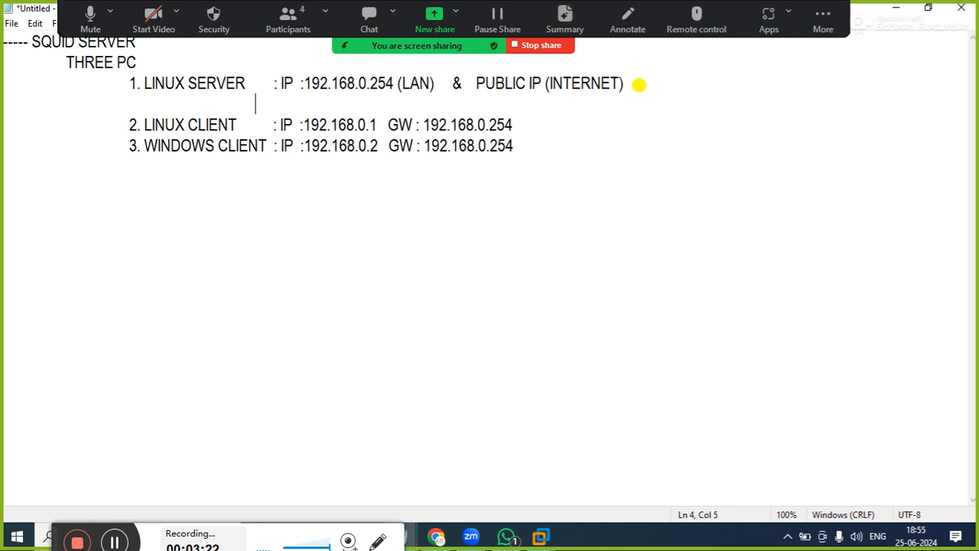
key(BackSpace)
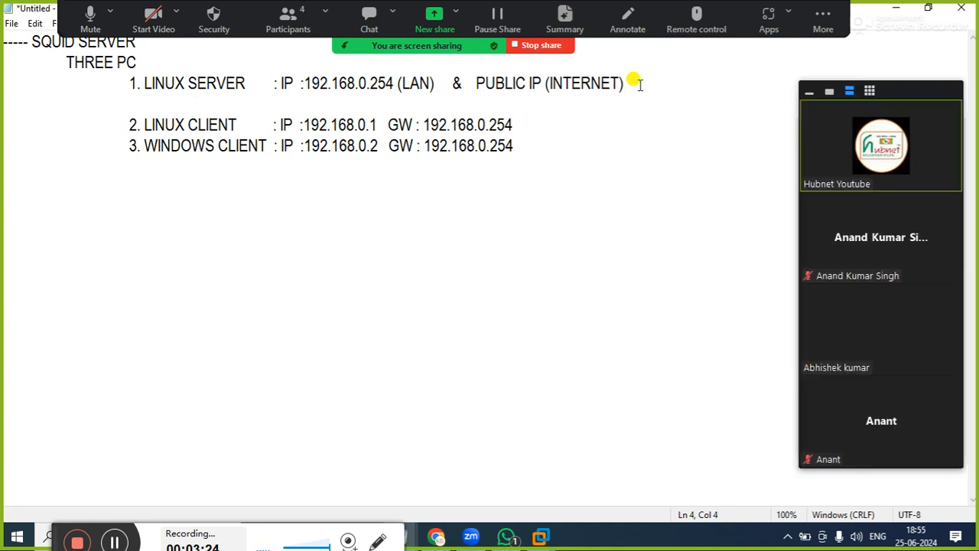
Write the heading "TASK HAVE TO PERFORM OVER LINUX SERVER:" on the indented line beneath the Linux server entry
text(TAK)
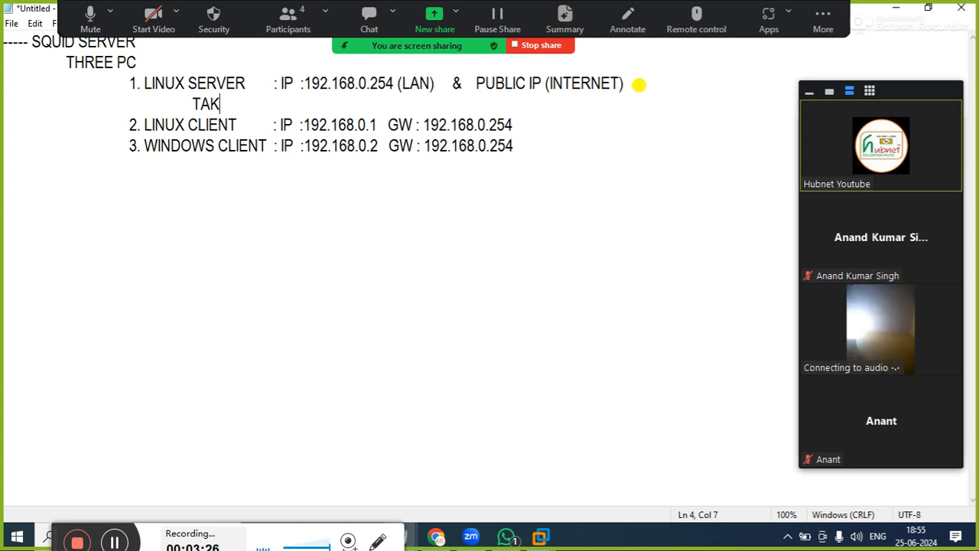
key(BackSpace)
text(SK HAVE TO)
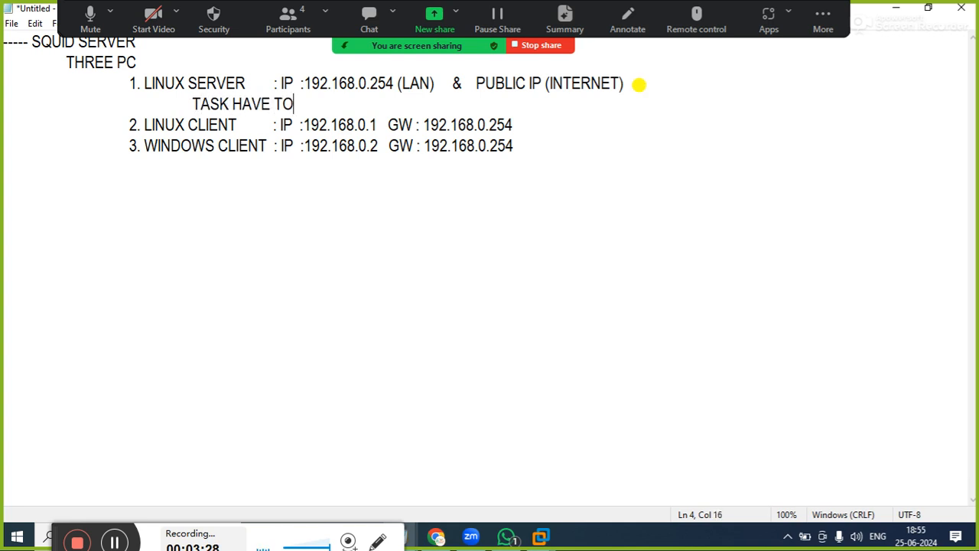
text( PER)
text(M)
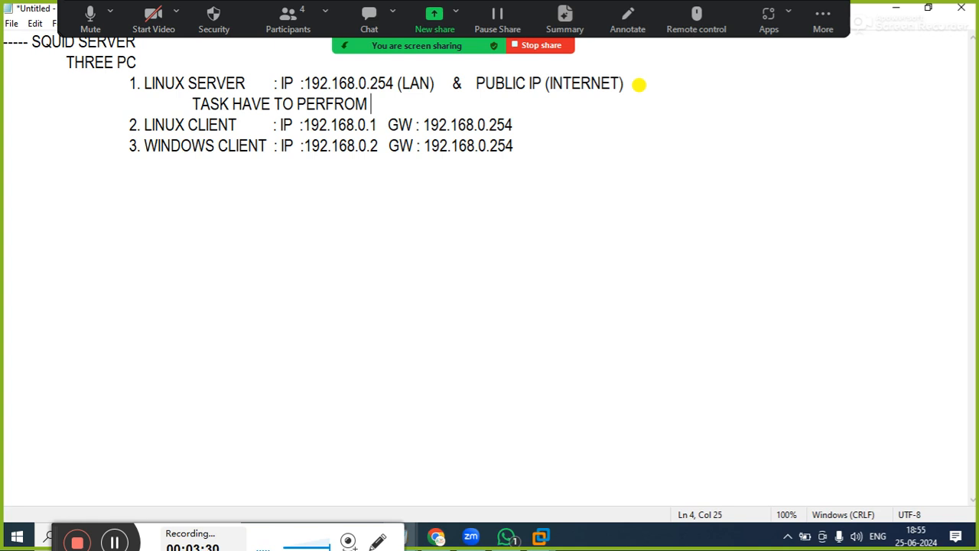
key(BackSpace)
key(BackSpace)
key(BackSpace)
text(ORM OVE)
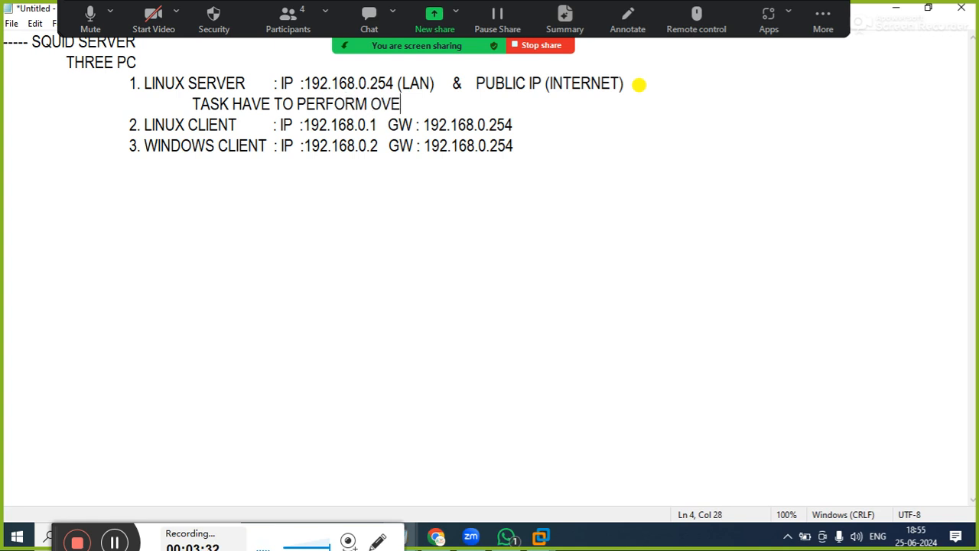
text(R LINUX SERVER)
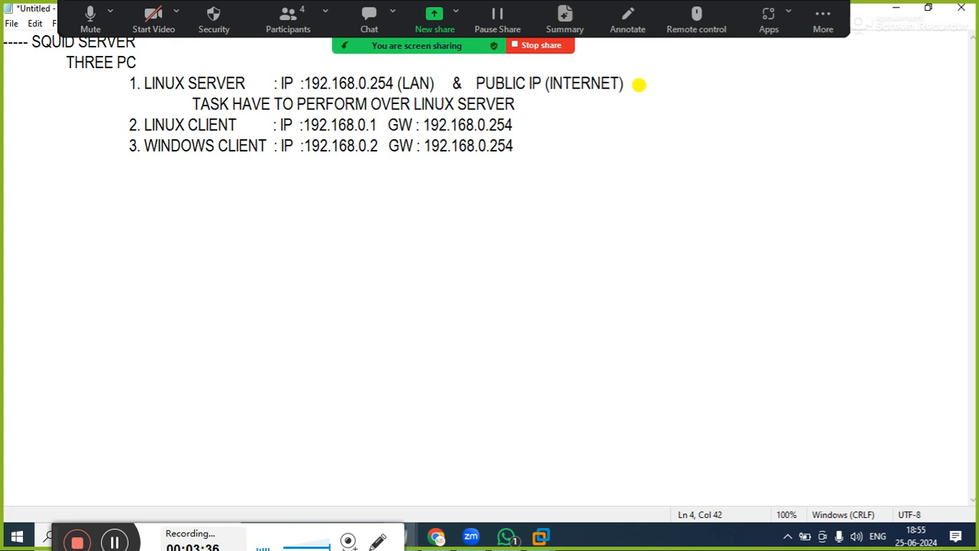
text(:)
Add the first task "A. STOP FIREWALL" on a line indented beneath the task heading
key(Return)
key(Tab)
key(Tab)
key(Tab)
key(Tab)
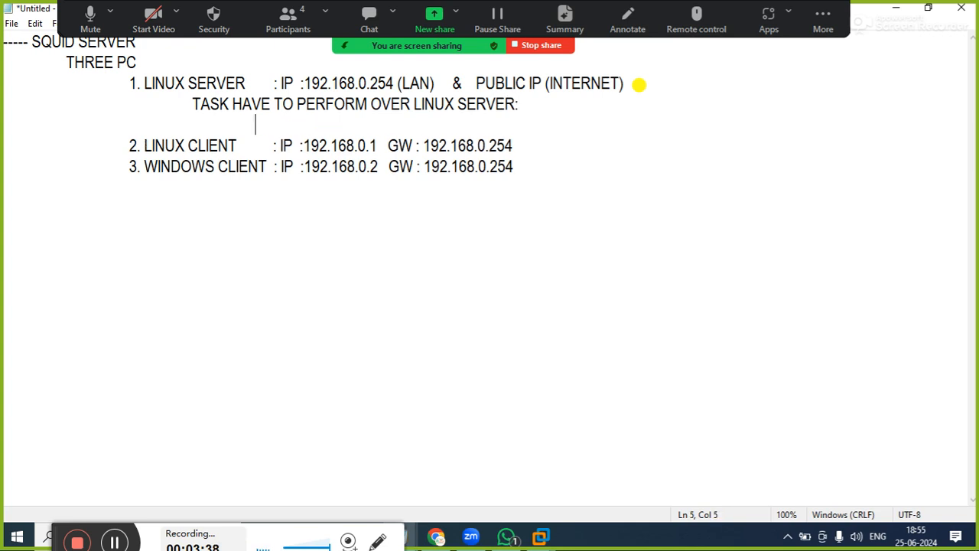
text(A. )
text(INST)
key(BackSpace)
key(BackSpace)
key(BackSpace)
key(BackSpace)
text(STOP )
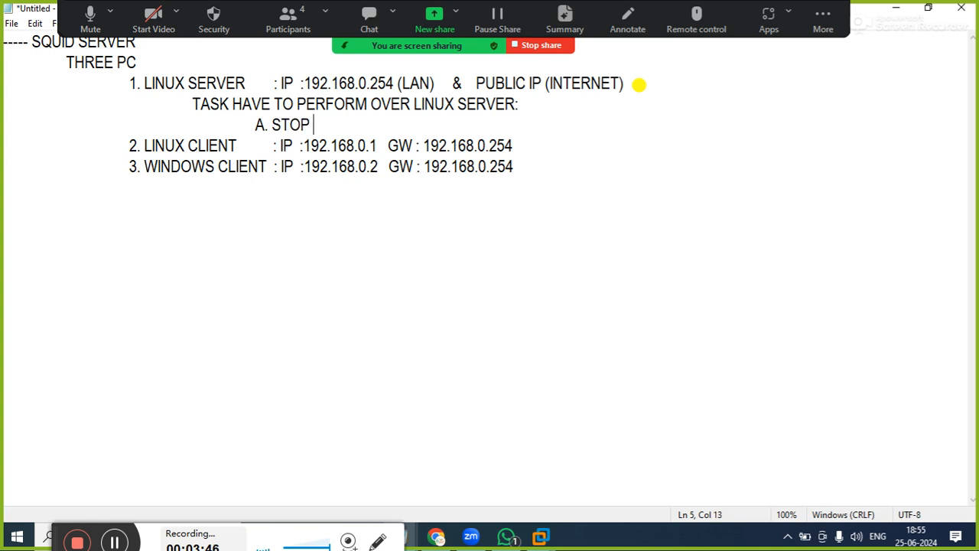
text(FIREWALL)
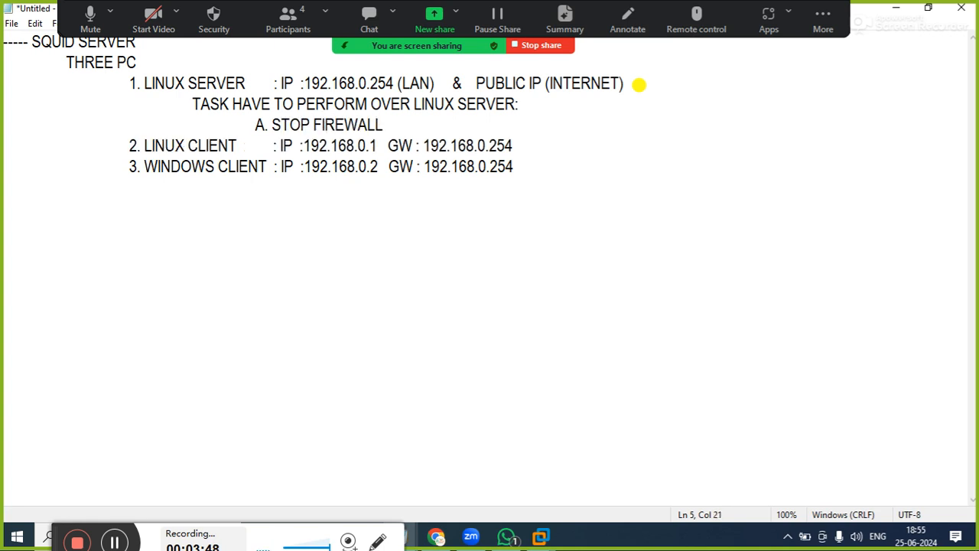
text( & MAKE)
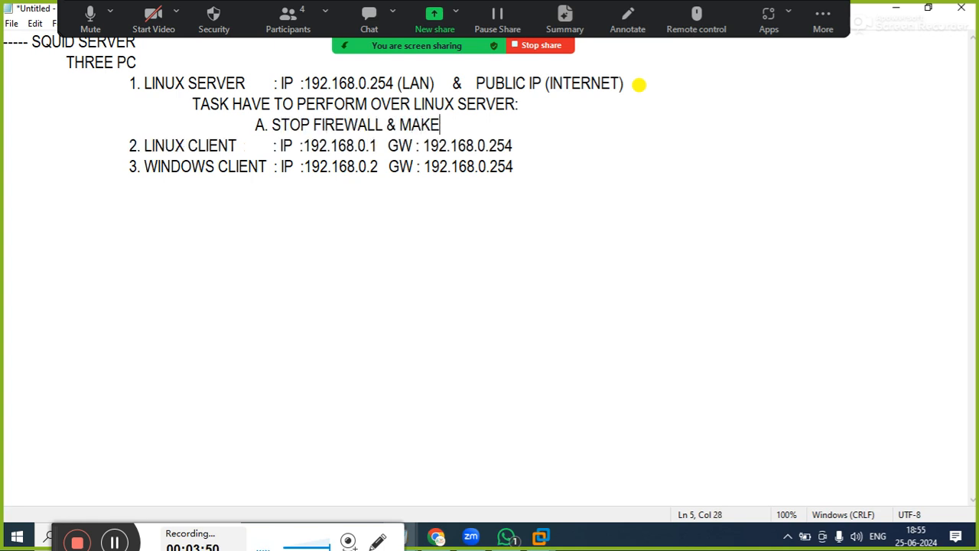
text( SELINUX PER)
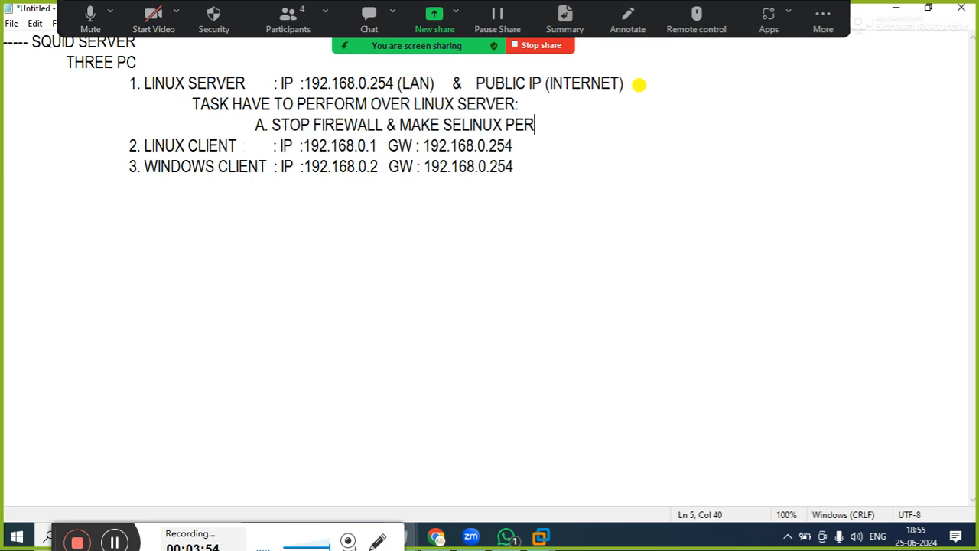
text(MISSIVE)
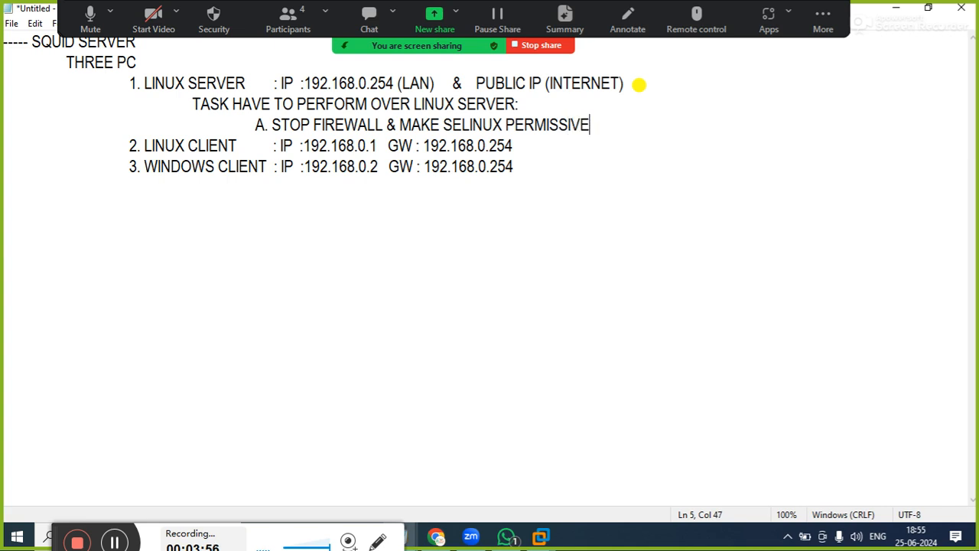
Add the second task "B. CONFIGURE YUM SERVER" below task A at the same indentation
key(Return)
key(Tab)
key(Tab)
key(Tab)
key(Tab)
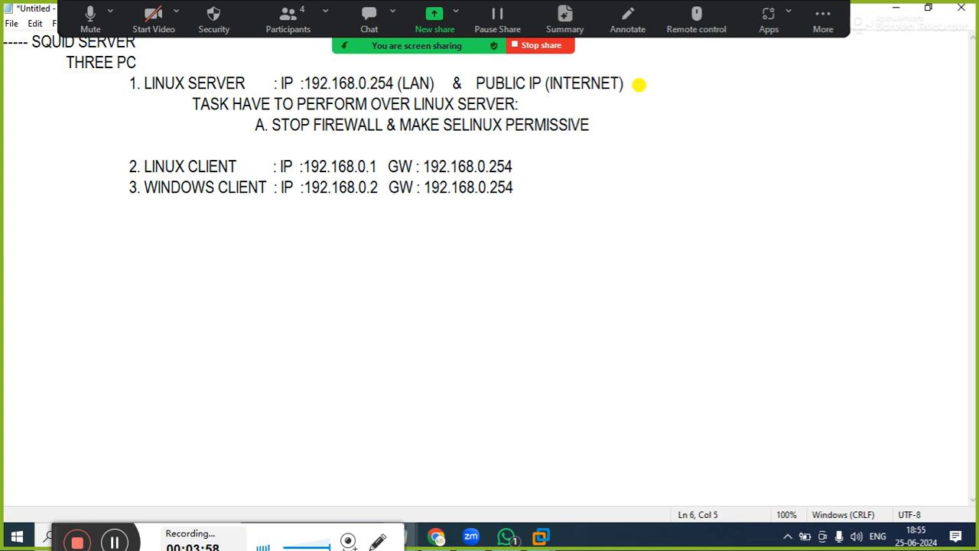
text(B. CONFIGUR)
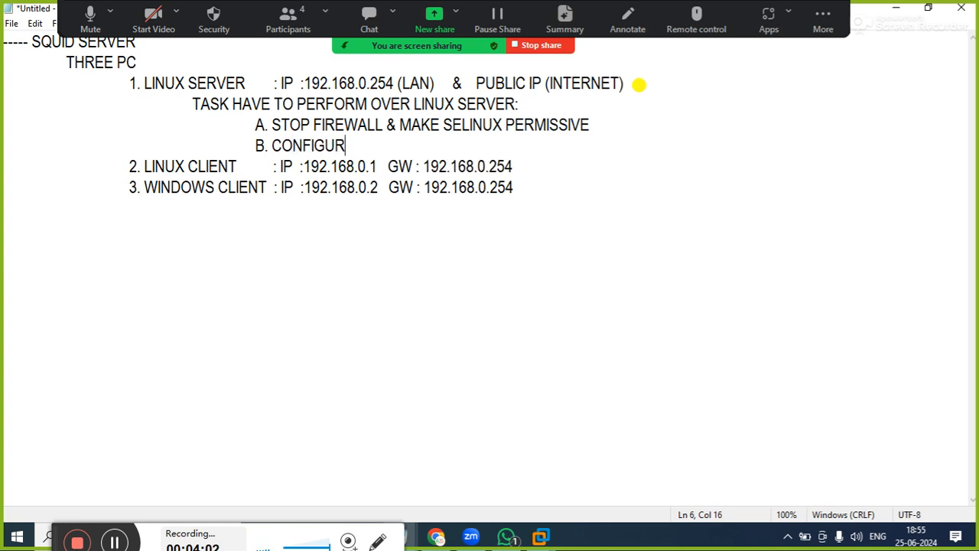
key(BackSpace)
key(BackSpace)
text(URE )
text(YJM)
key(BackSpace)
key(BackSpace)
text(UM )
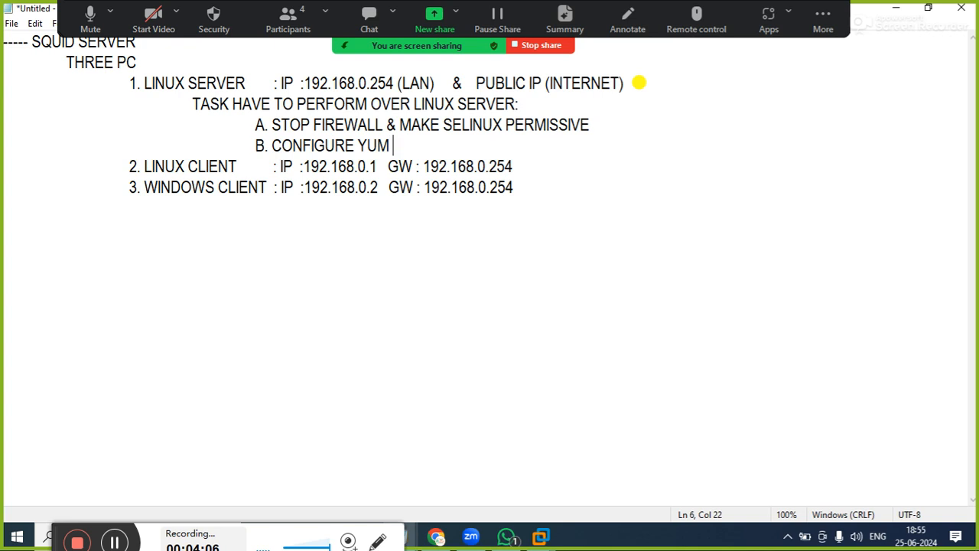
text(SERVER)
Add the third task "C. INSTALL SQUID PACKAGE" below task B at the same indentation
key(Return)
key(Tab)
key(Tab)
key(Tab)
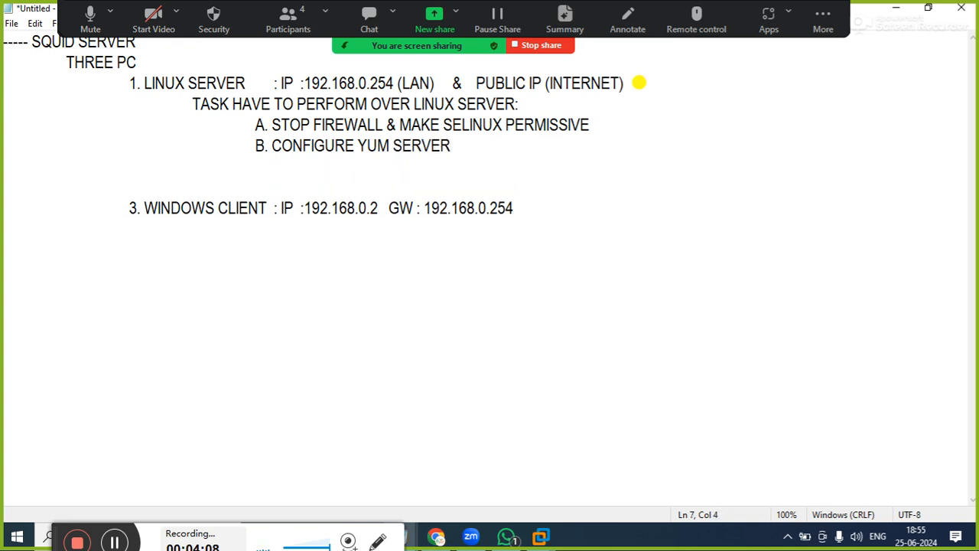
key(Tab)
text(C. INST)
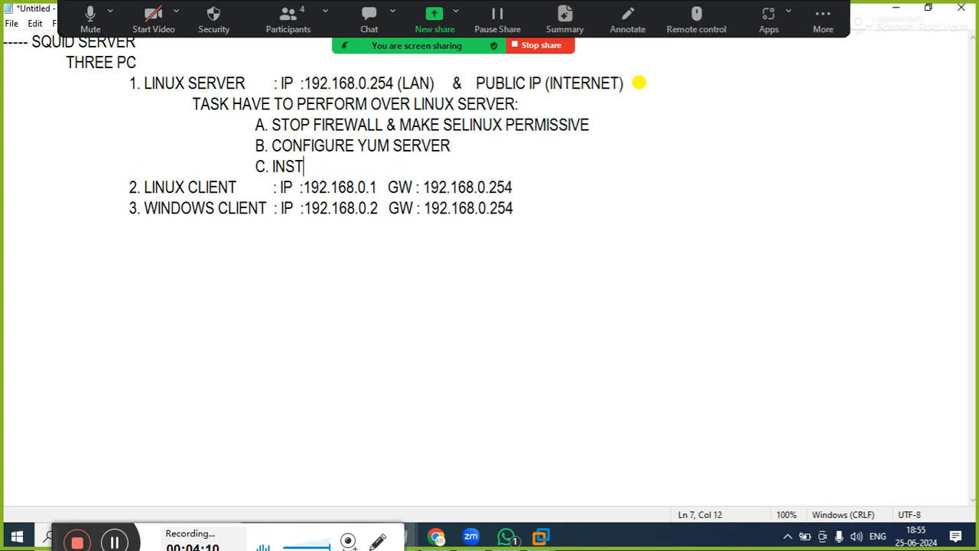
text(ALL SQ)
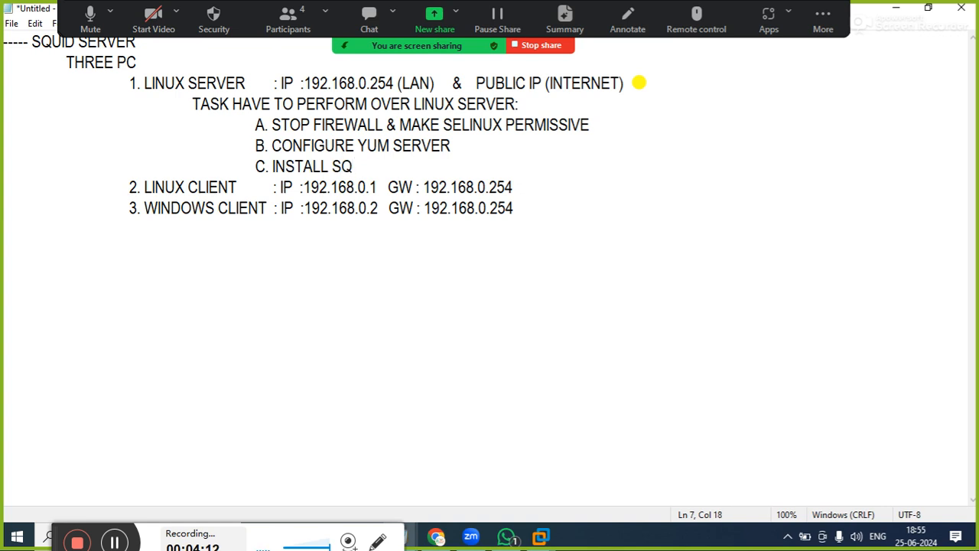
text(UID PAG)
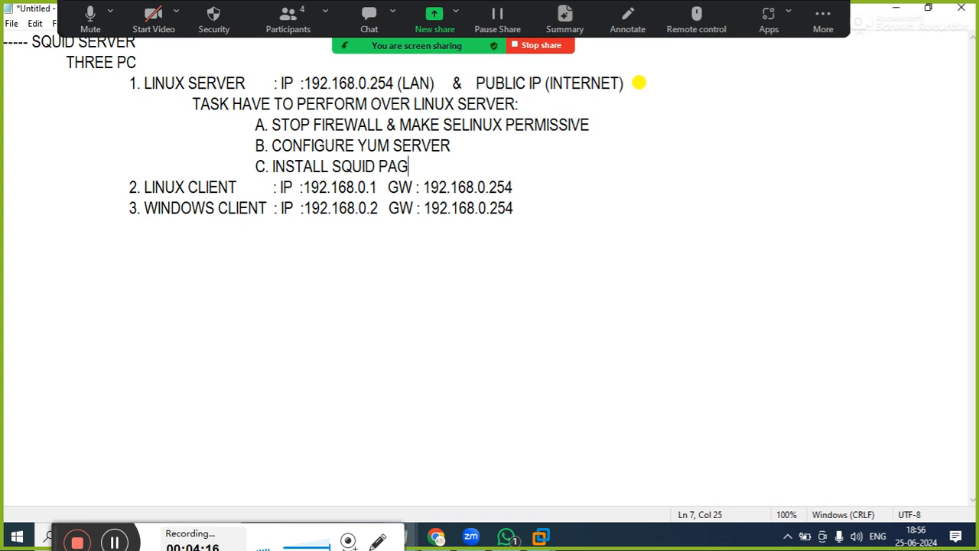
key(BackSpace)
text(CKA)
key(BackSpace)
key(BackSpace)
text(KAGE)
Add the fourth task "D. CONFIGURE SQUID SERVER" below task C at the same indentation
key(Return)
key(Tab)
key(Tab)
key(Tab)
key(Tab)
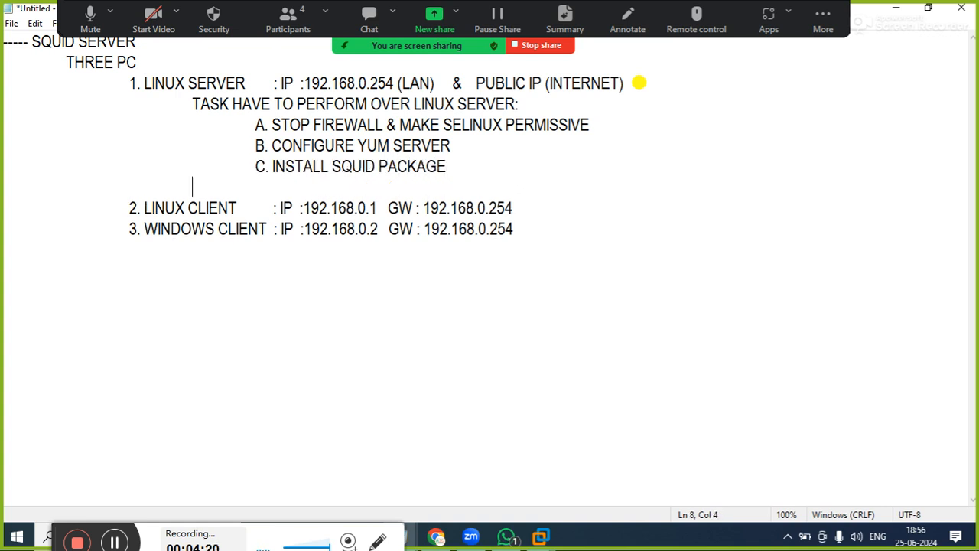
text(D. CONFOG)
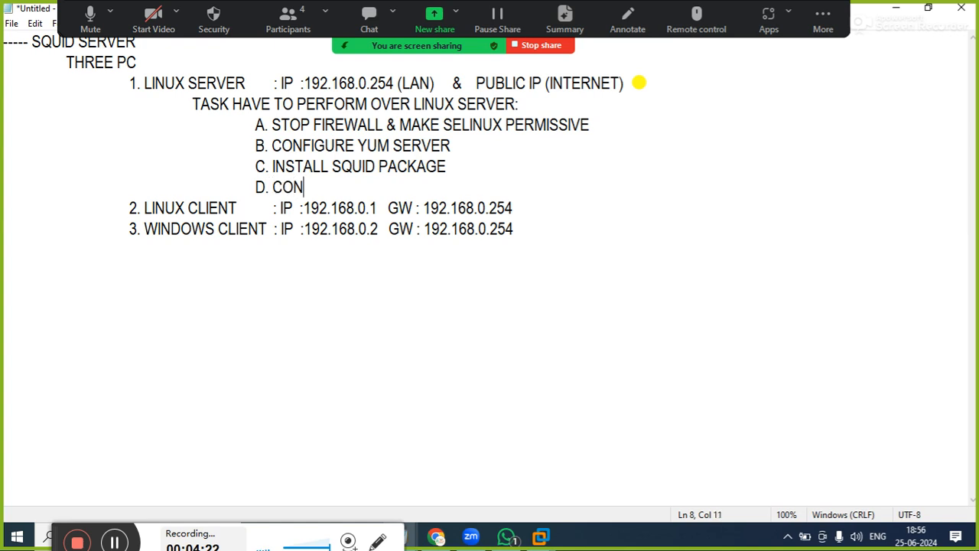
key(BackSpace)
key(BackSpace)
text(IGURE SQUID)
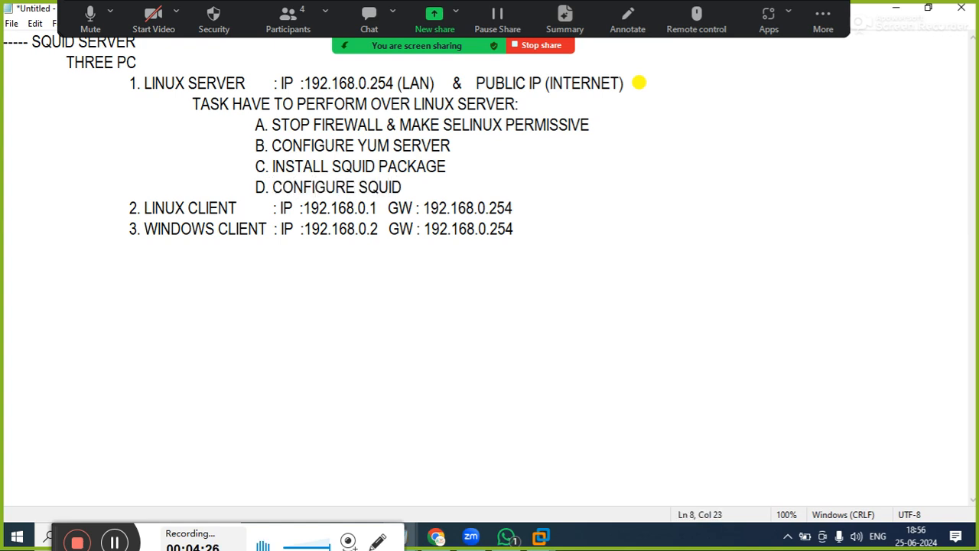
text( SERVER FOR THE )
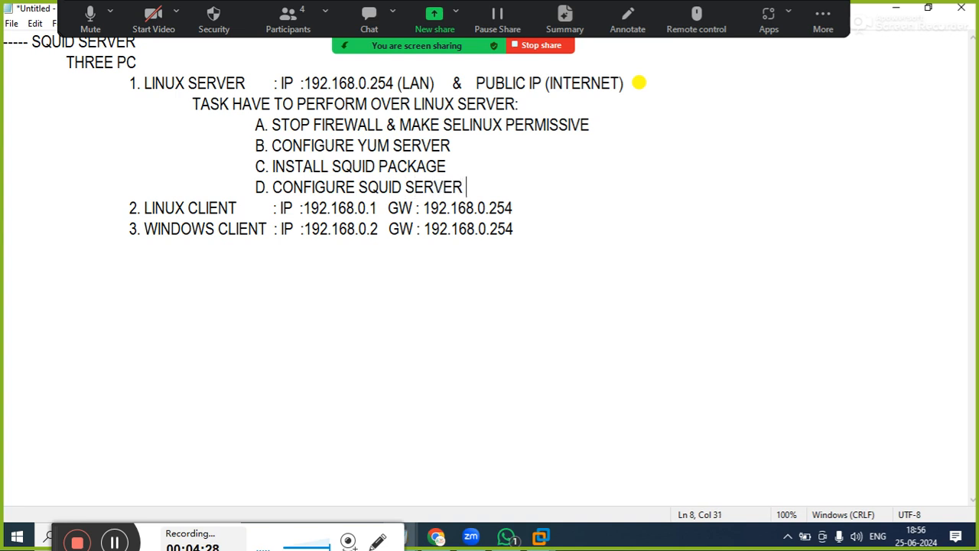
text(FOLLOW)
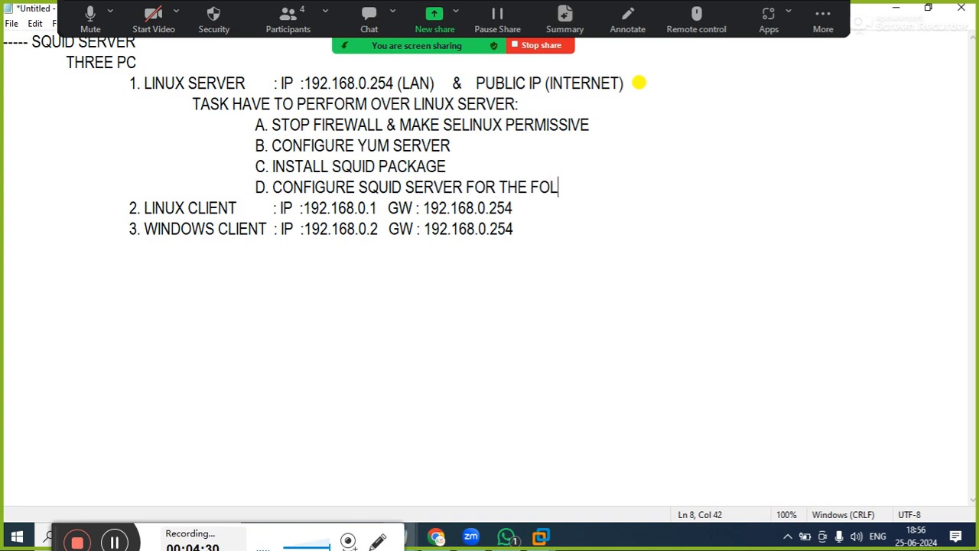
Extend task D with "FOR THE FOLLING PURPOSE :"
key(BackSpace)
key(BackSpace)
text(ING PURPOSE)
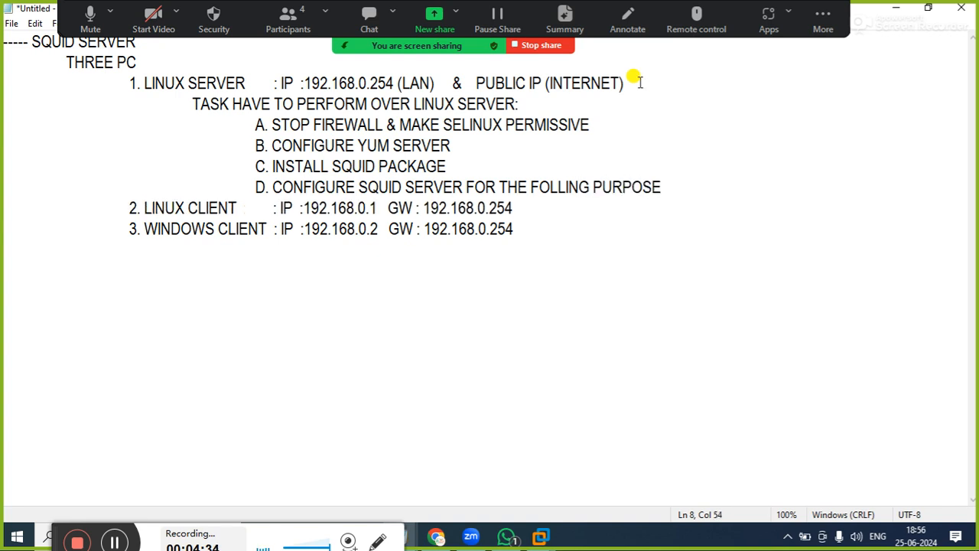
text( :)
key(Return)
key(BackSpace)
View the meeting's participants list in Zoom and minimize it
click(287, 18)
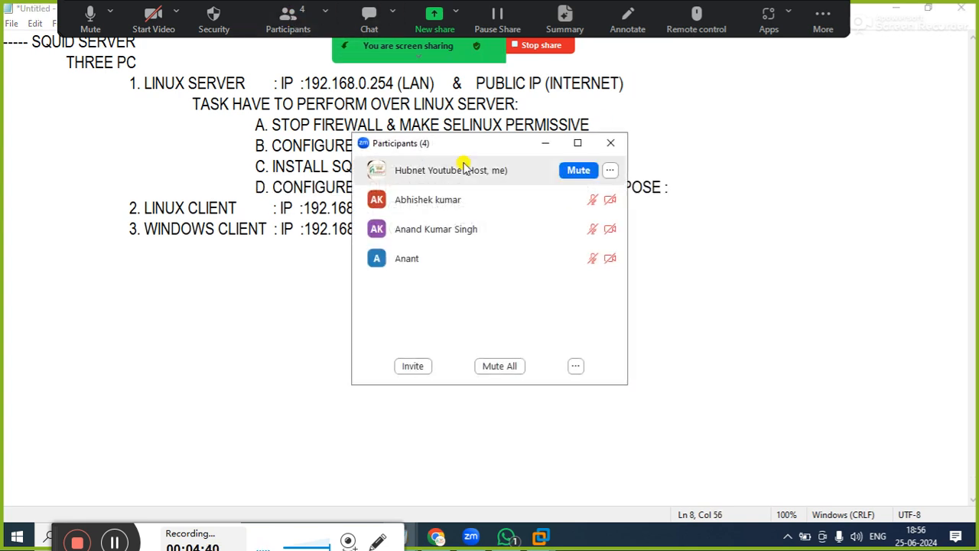
click(544, 146)
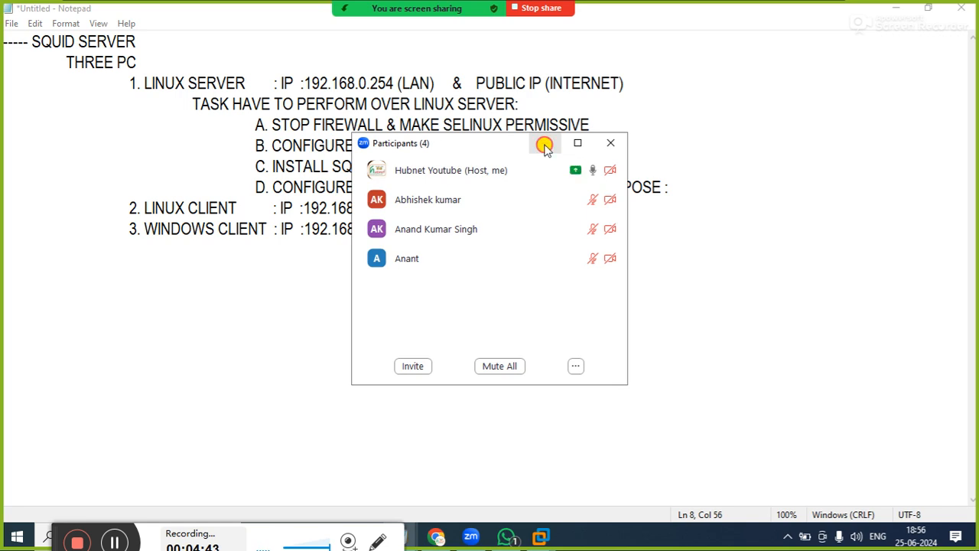
Add the sub-item "i. SHARE INTERNET" on a line indented beneath task D
click(680, 185)
key(Return)
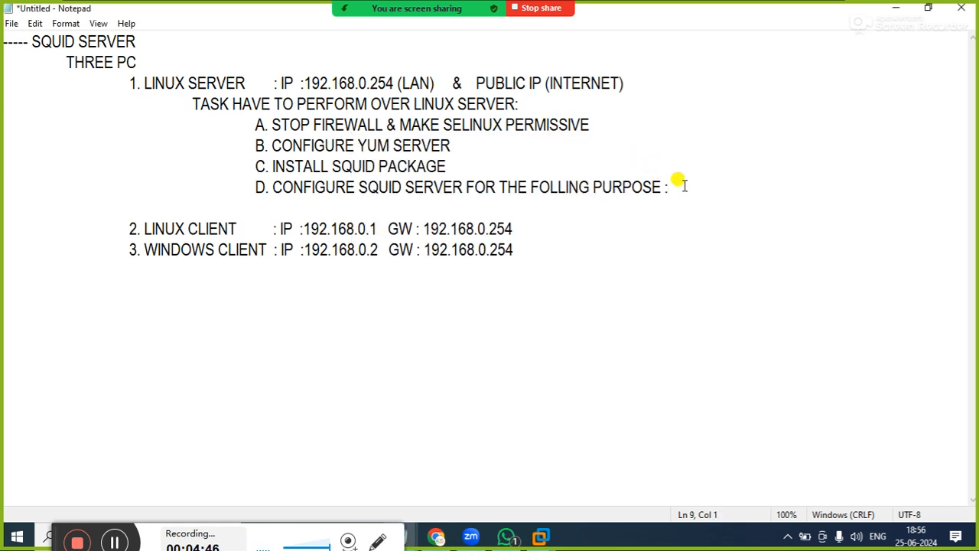
key(Tab)
key(Tab)
key(Tab)
key(Tab)
key(Tab)
text(i. SHARE )
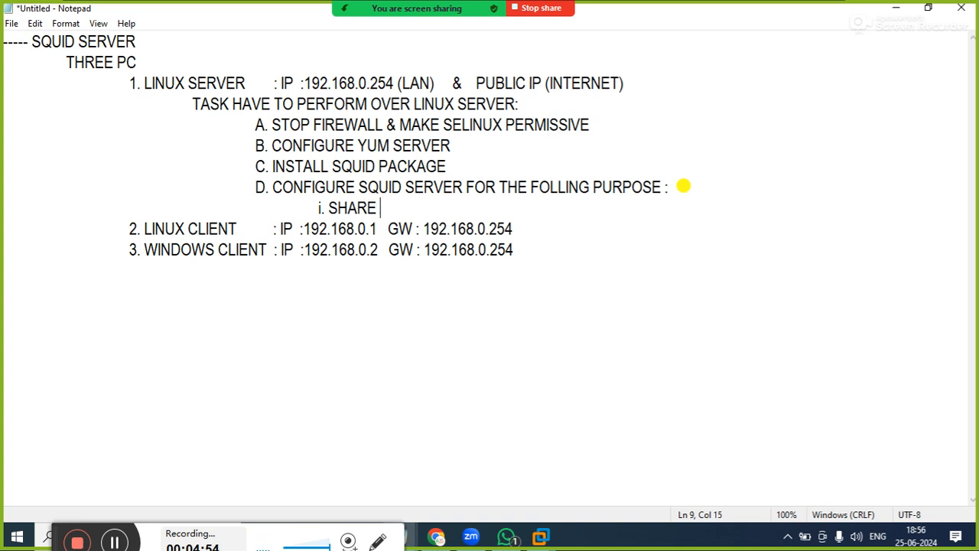
text(INTERNET  )
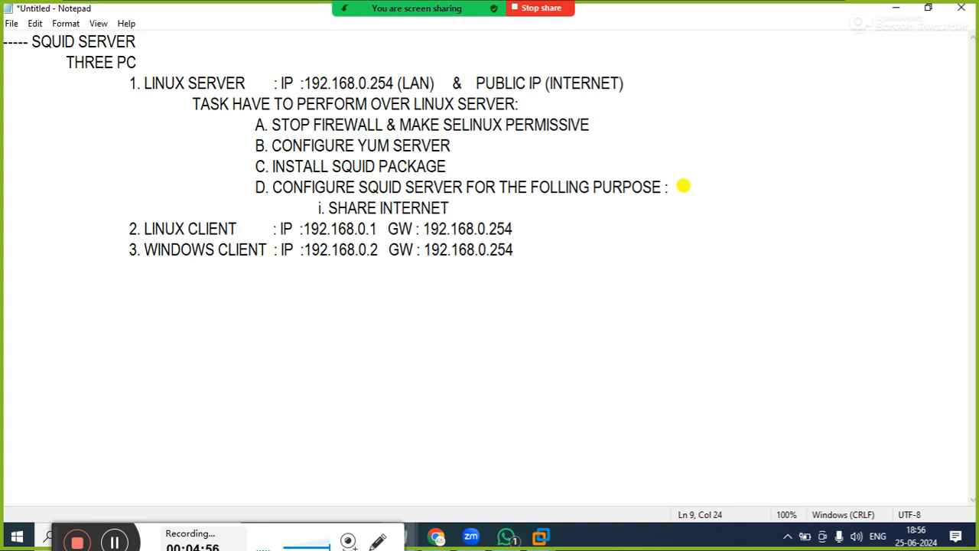
text(FOR 19)
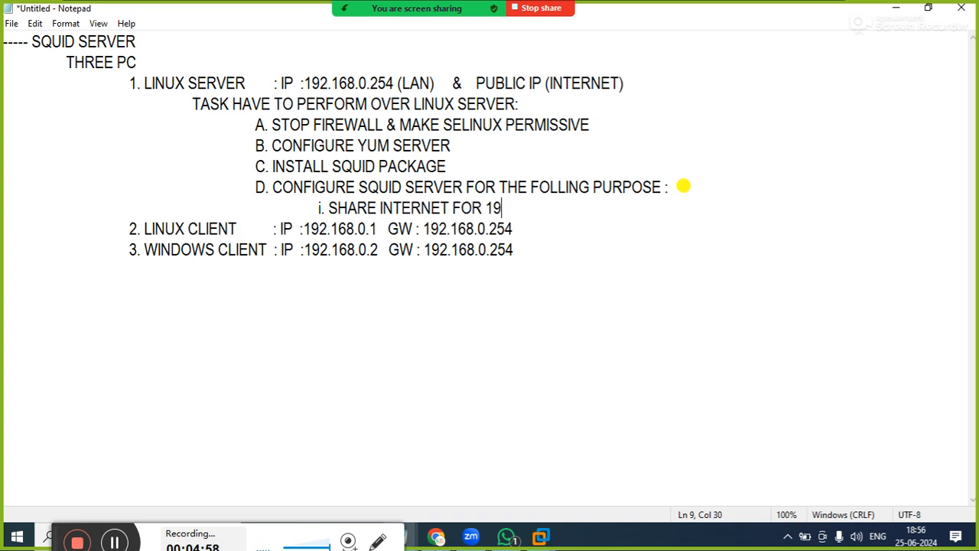
text(2.168.0.)
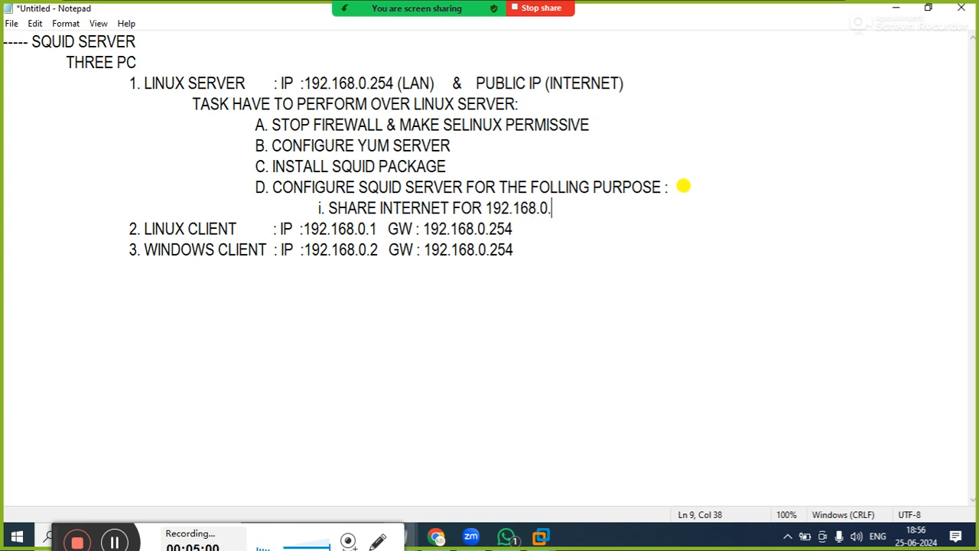
text(0/24 NETWORK)
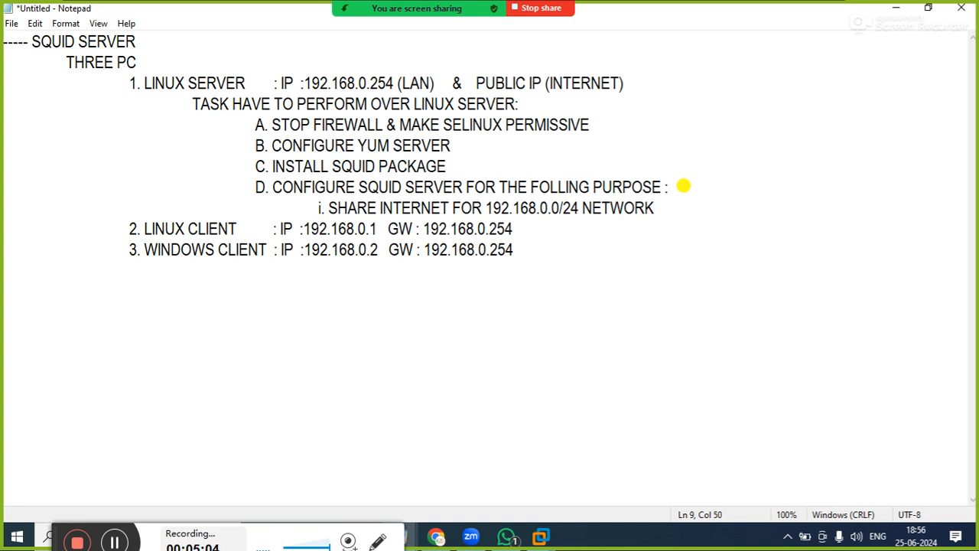
Start an equally indented line below the internet-sharing sub-item and change that sub-item's numeral to a capital "I"
key(Return)
key(Tab)
key(Tab)
key(Tab)
key(Tab)
key(Tab)
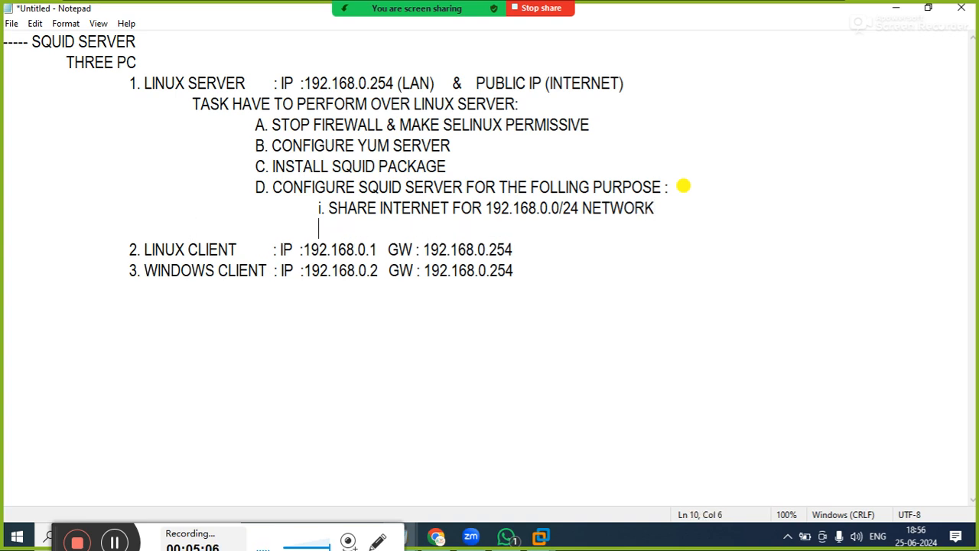
key(Up)
key(Right)
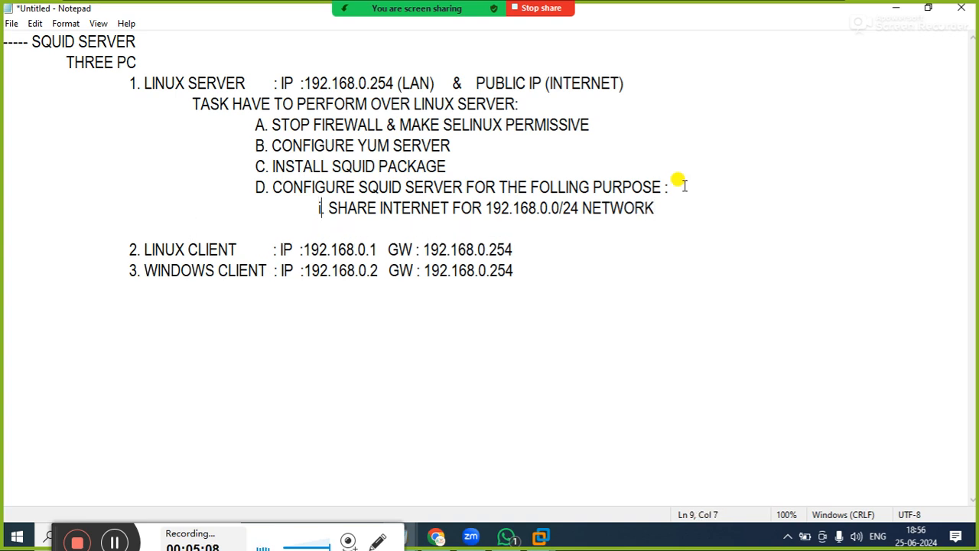
key(BackSpace)
text(i)
Write "II. BLOCK SOME SITES LIKE" on the new line below sub-item I
key(Down)
text(II)
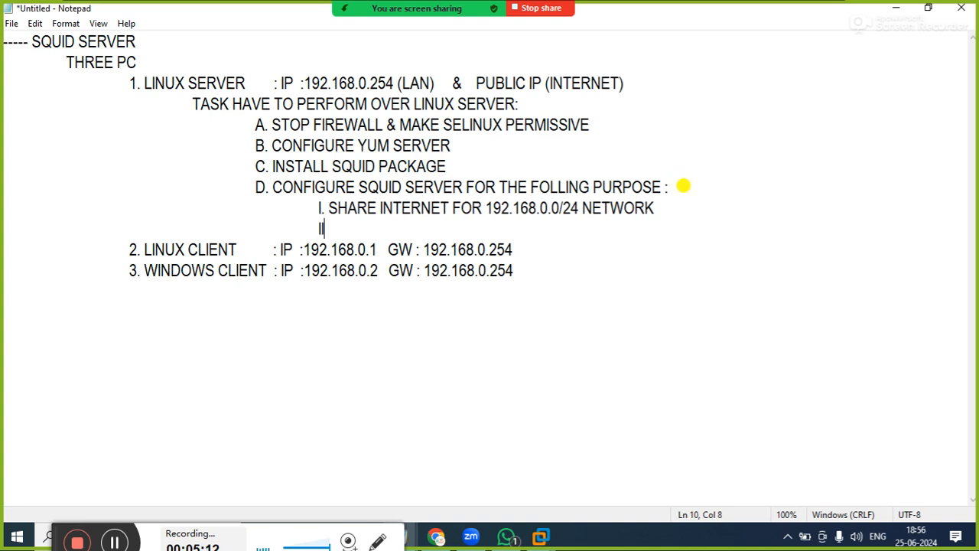
text(. BLOCK )
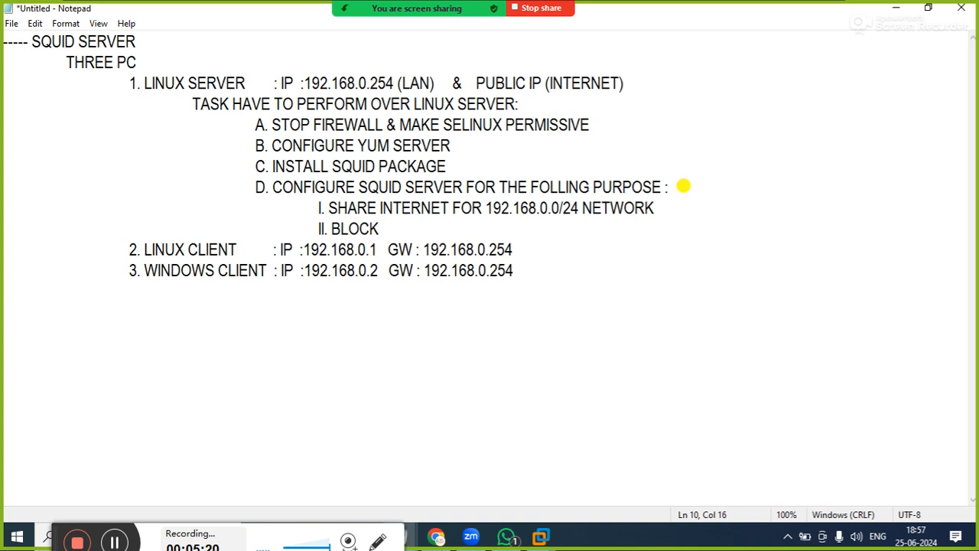
text(SOME )
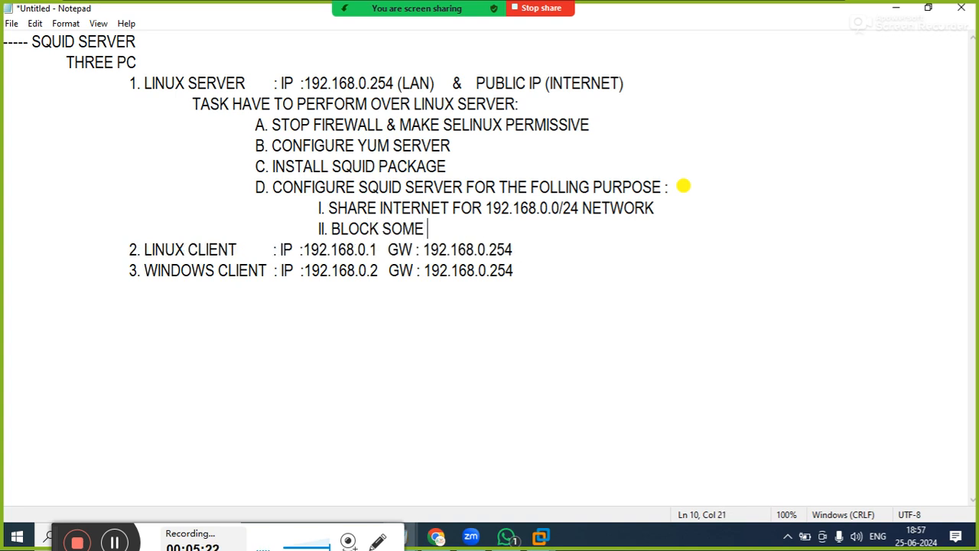
text(SITES LIKE )
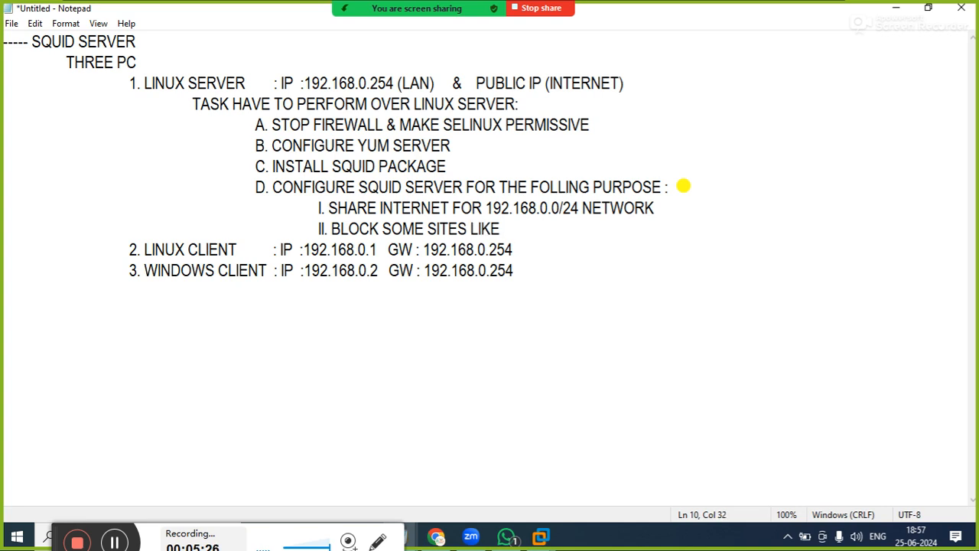
text(FLIPKA)
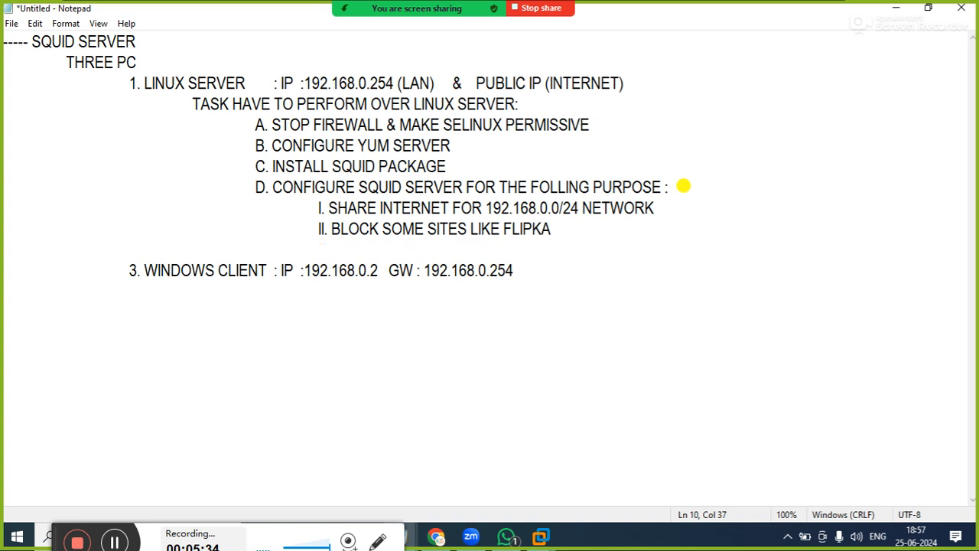
text(RT.COM, )
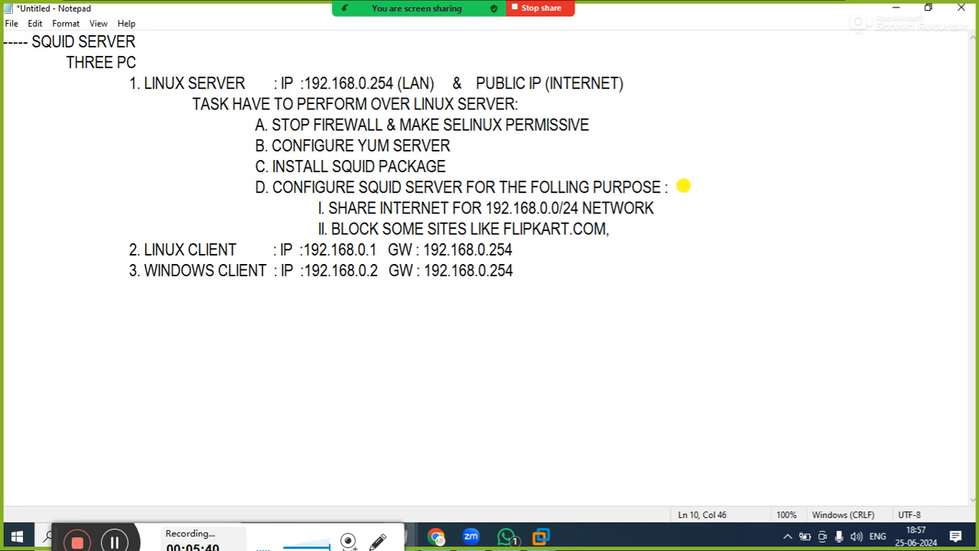
text(A)
Complete sub-item II with the example sites "FLIPKART.COM, YOUTUBE.COM, GOOGLE.COM"
key(BackSpace)
text(YOUTUBE.COM)
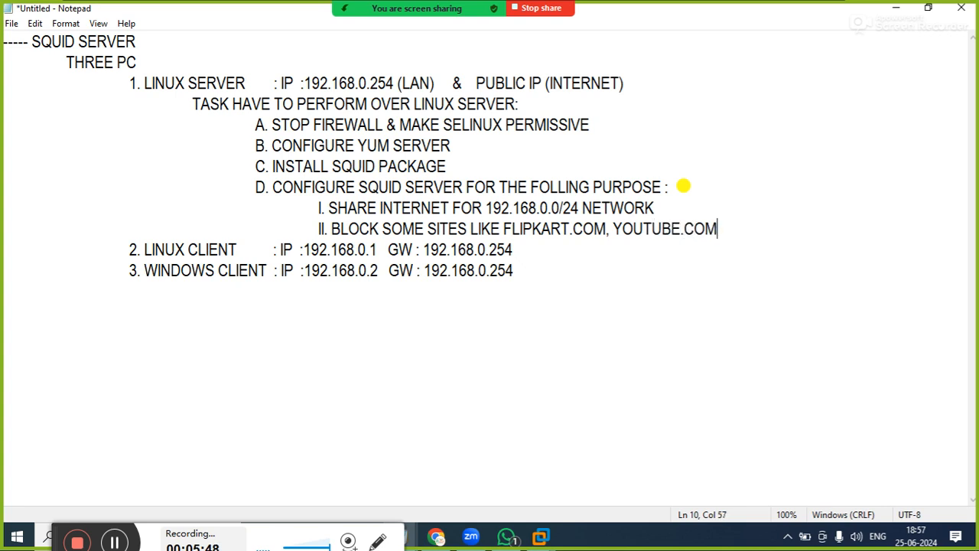
text(, GOOGLE.COM)
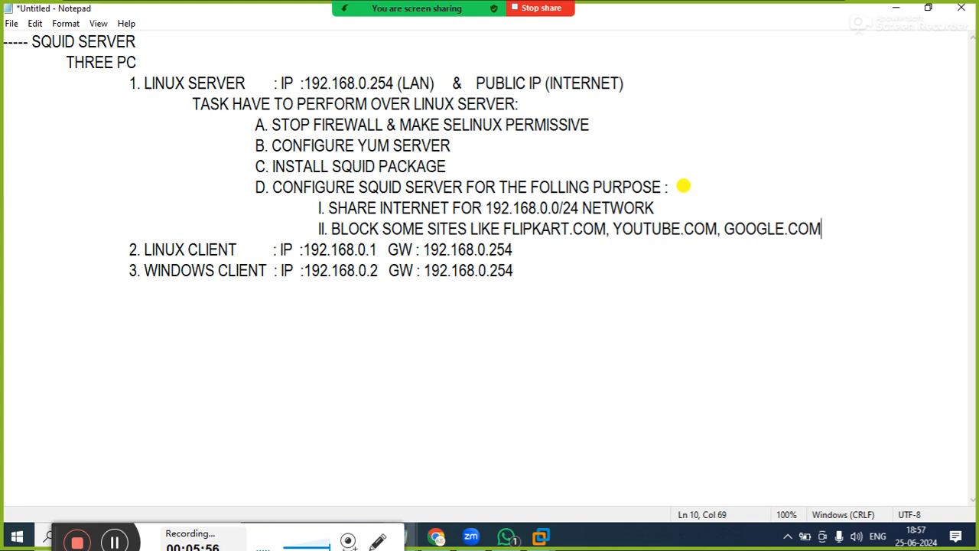
Add "III. BLOCK SOME KIND OF DOWNLOADING FILES LIKE" below sub-item II at the same indentation
key(Return)
key(Tab)
key(Tab)
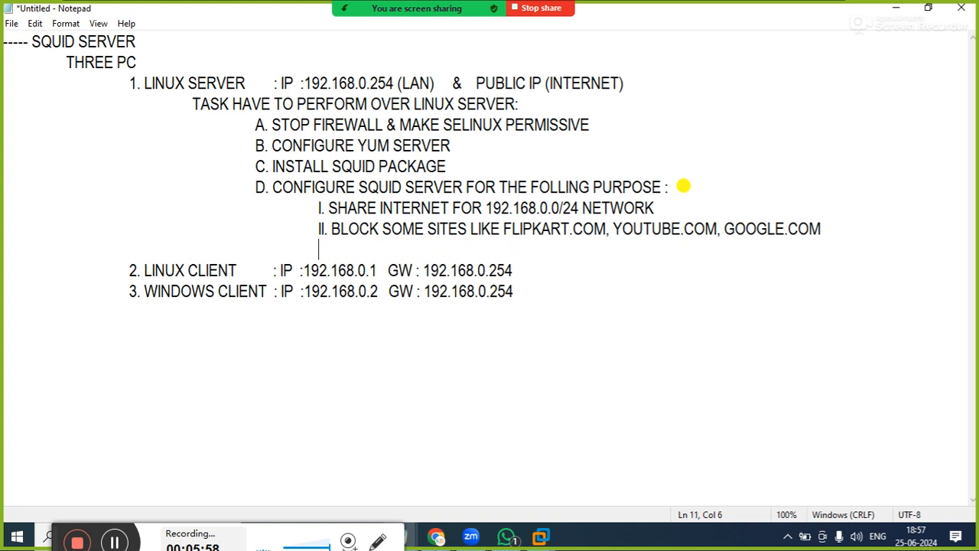
text(III.)
text(BLOCK SOM)
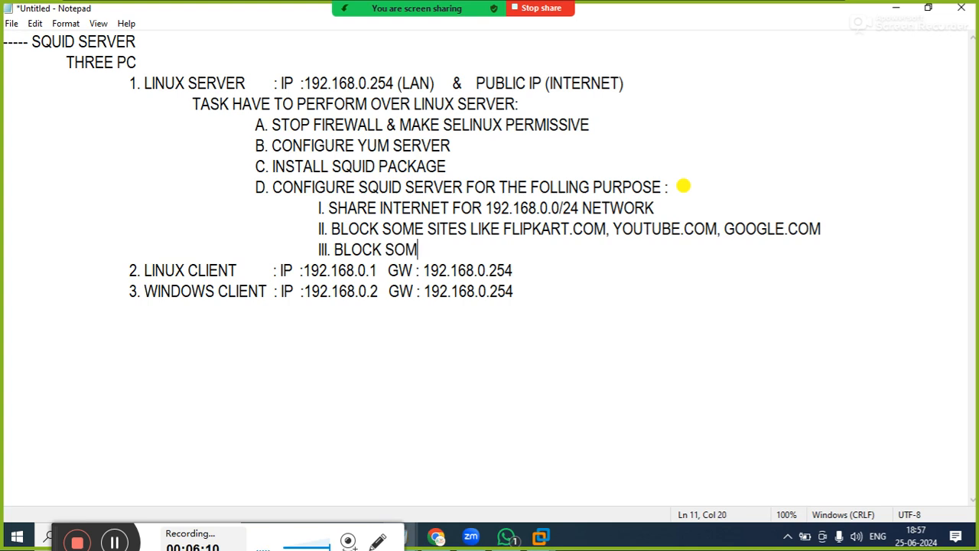
text(E KIND OF )
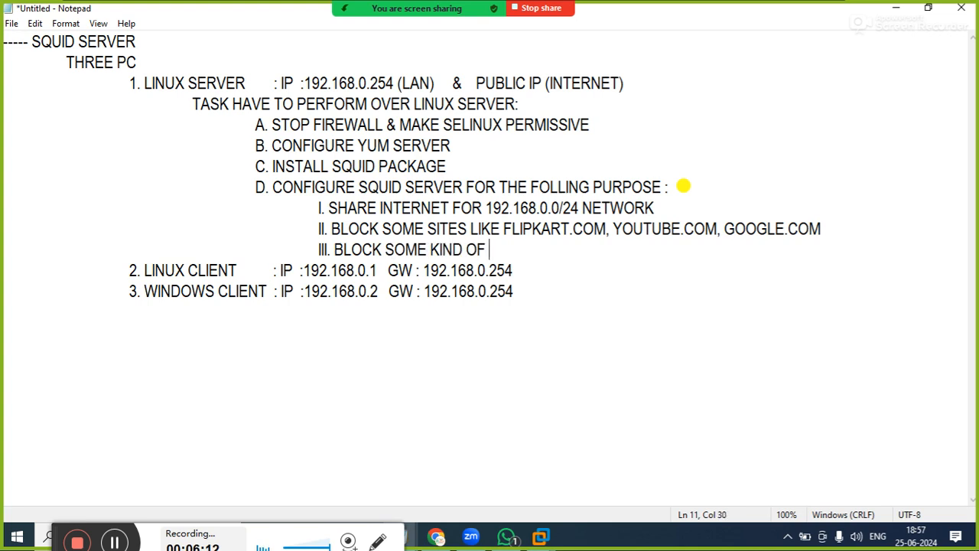
text(DOWNL)
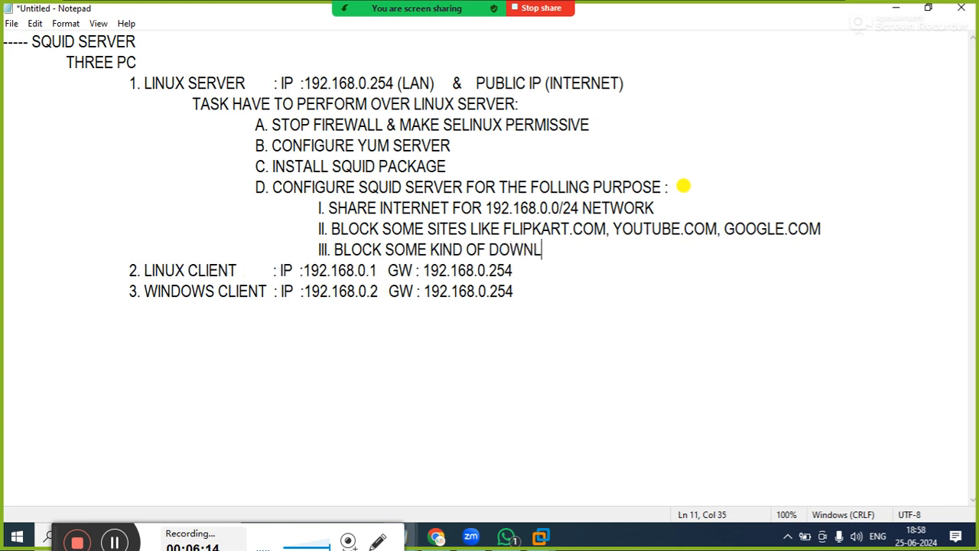
text(OADING )
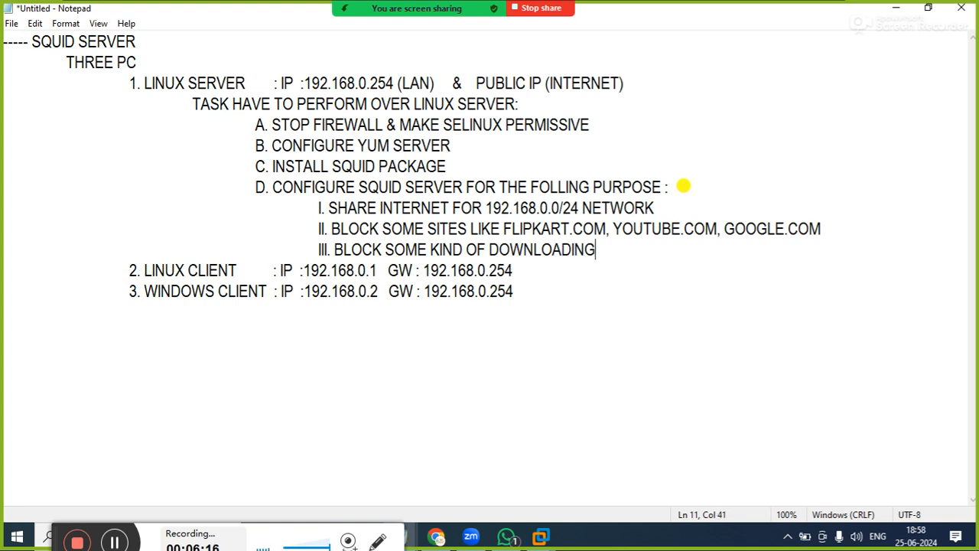
text(FILES LIKE )
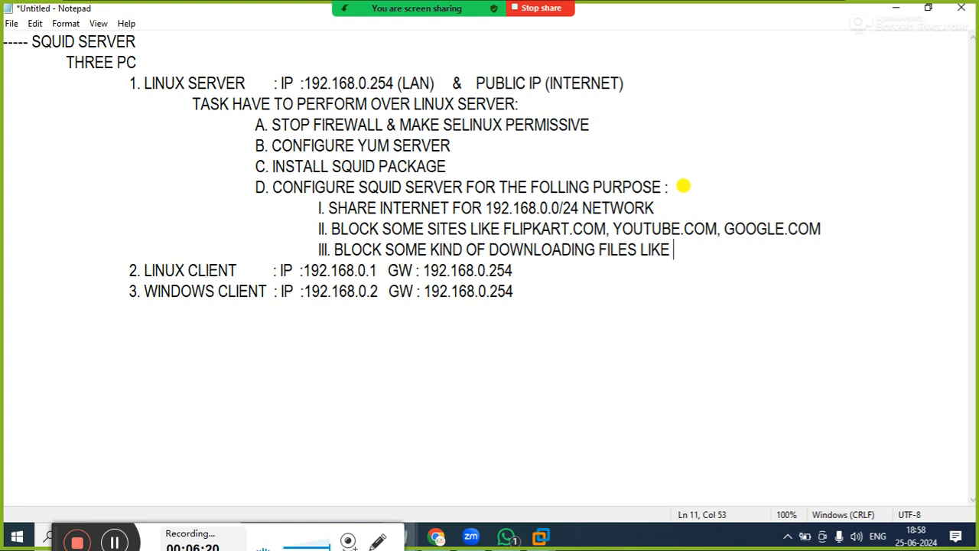
text(.EXE)
text(, )
text(.MP)
Complete sub-item III with the file extensions ".EXE, .PDF, .MP4"
key(BackSpace)
key(BackSpace)
key(BackSpace)
text(P)
key(BackSpace)
text(.P)
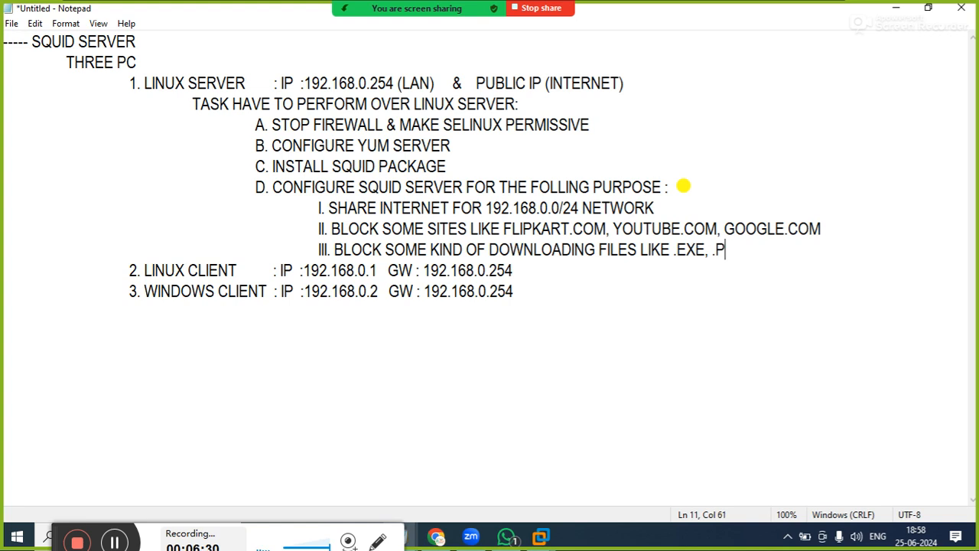
text(DF, .MP)
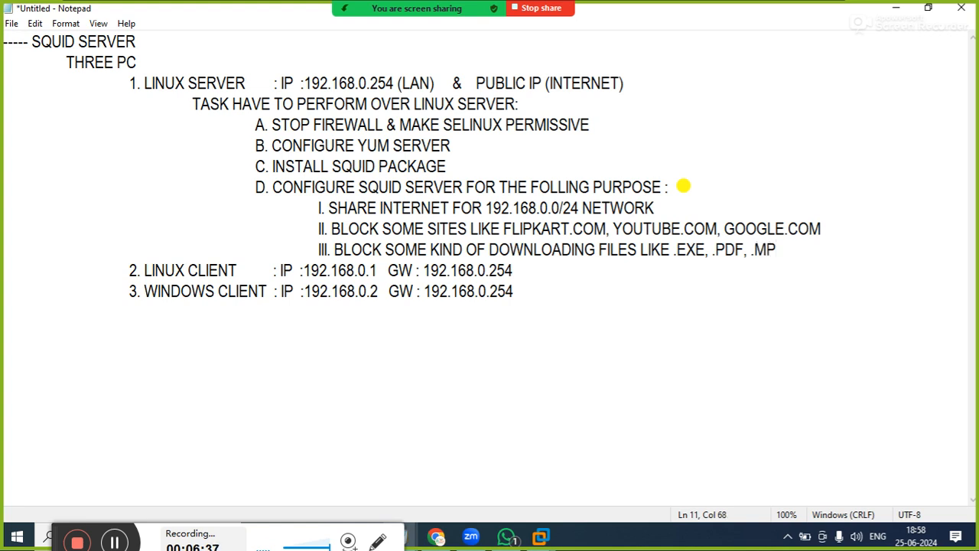
text(4)
Add "IV. BLOCK A PARTICULAR HOST LIKE 192.168.0.2" below sub-item III at the same indentation
key(Return)
key(Tab)
key(Tab)
key(Tab)
key(Tab)
key(Tab)
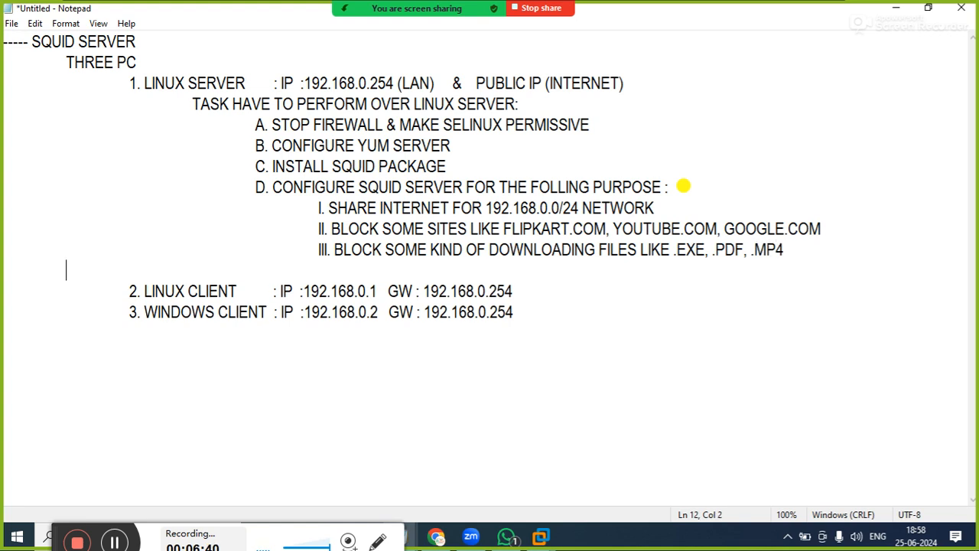
text(IV. BLOCK )
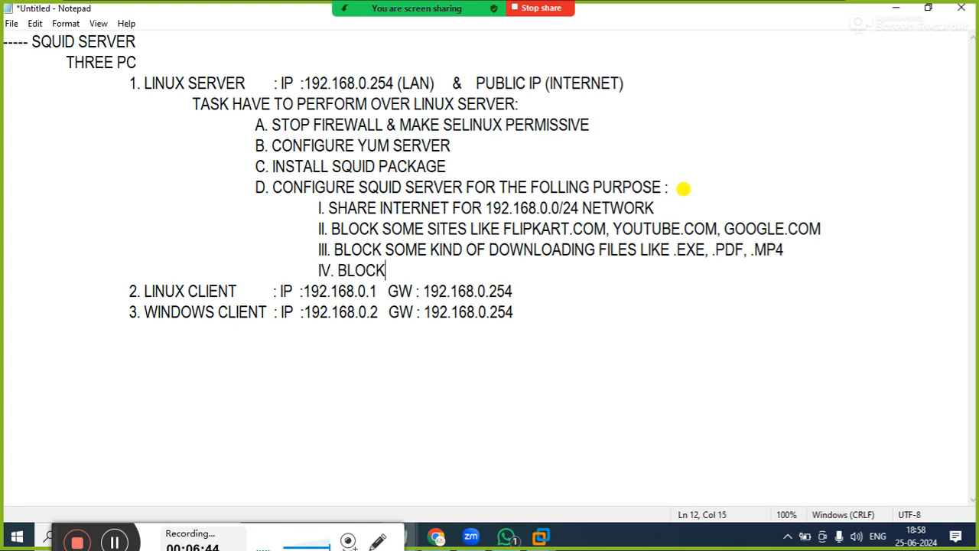
text(A PARIT)
key(BackSpace)
key(BackSpace)
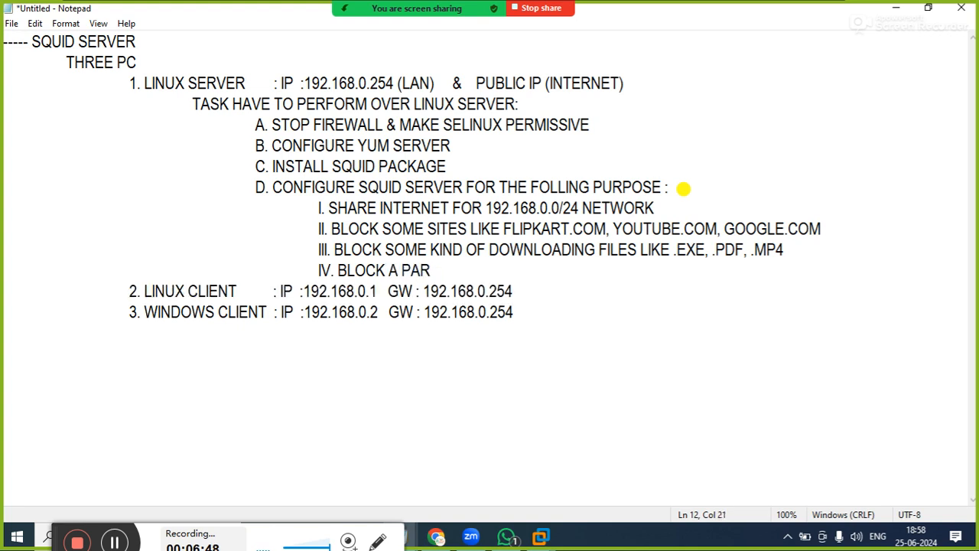
text(TICU)
text(R HOST LI)
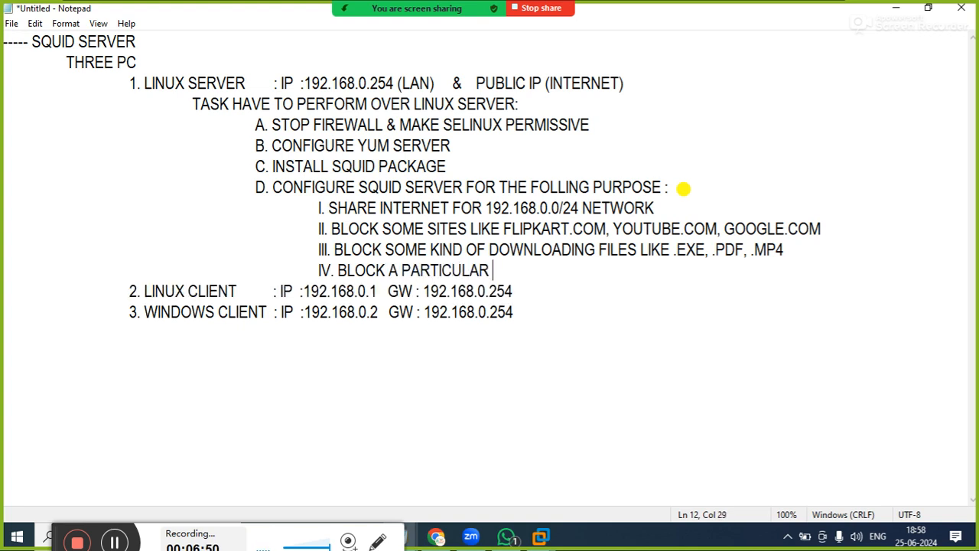
text(KE )
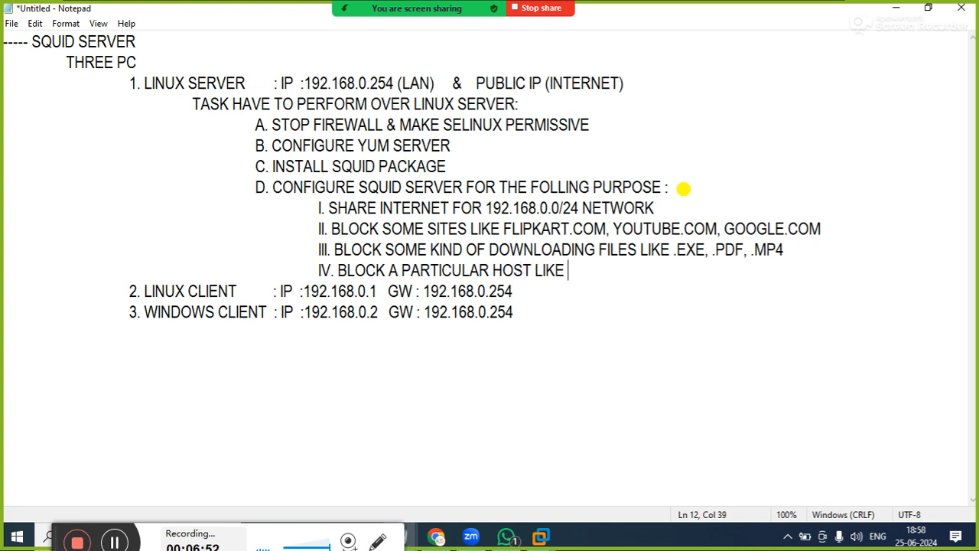
text(192.168.)
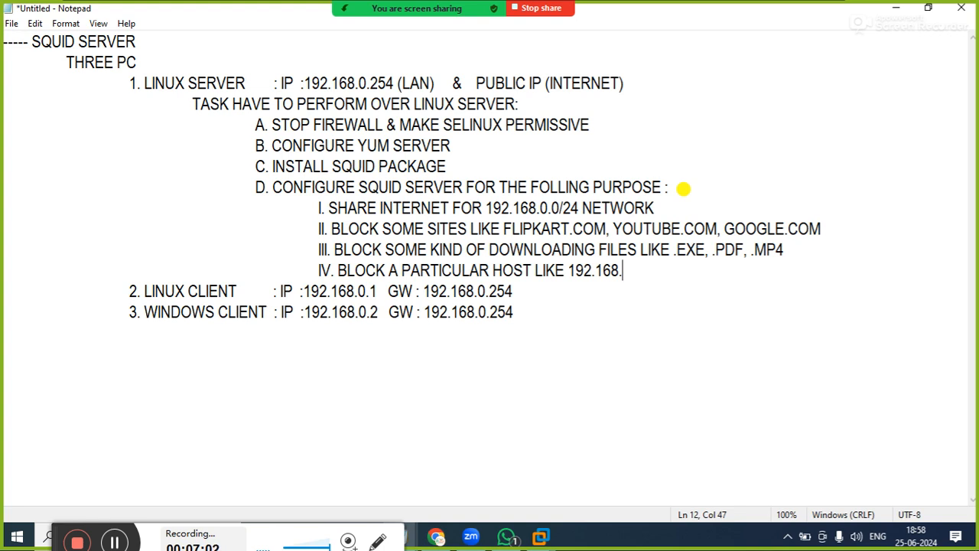
text(0.2)
Add "V. BLOCK A PARTICULAR HOST FOR PARTICULAR TIME" below sub-item IV at the same indentation
key(Return)
key(Tab)
key(Tab)
key(Tab)
key(Tab)
key(Tab)
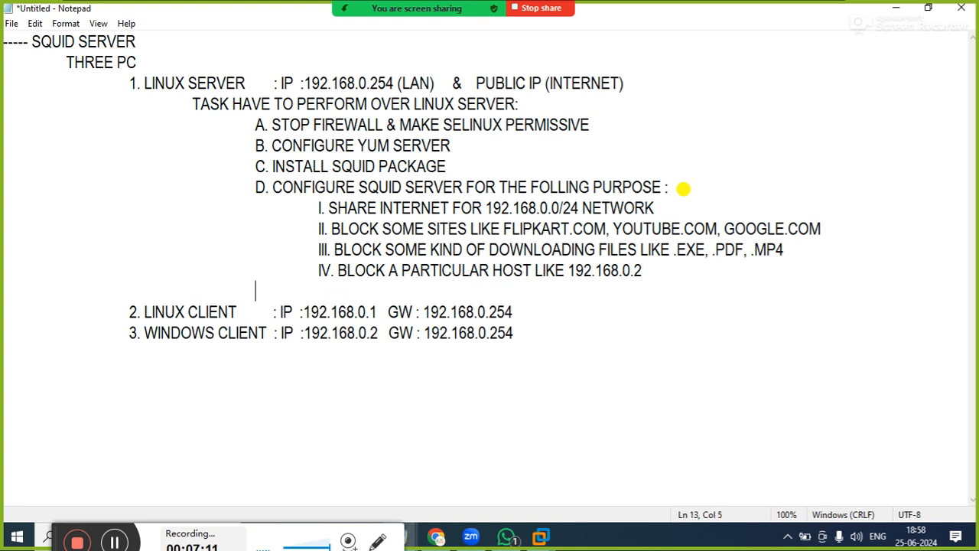
text(V. BLOCK A PAR)
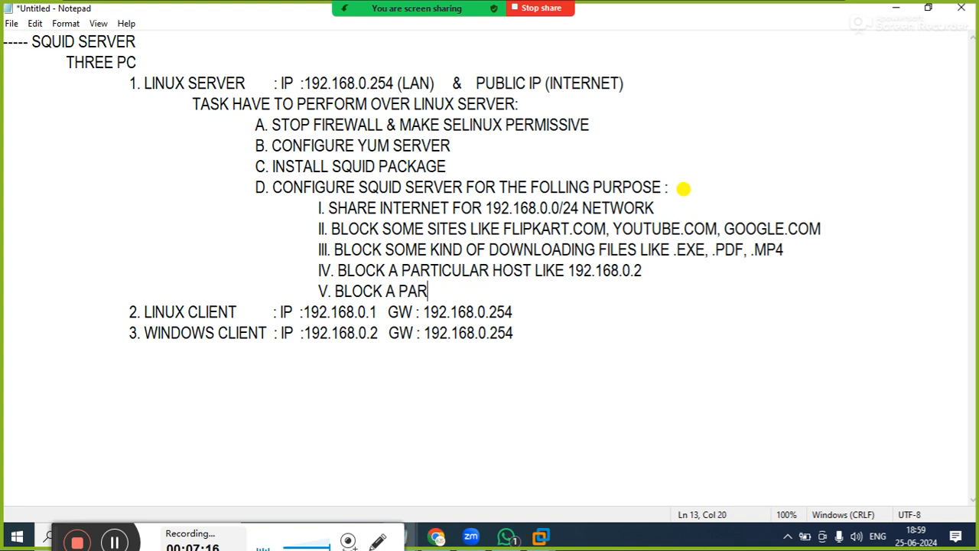
text(TICULAR HOS)
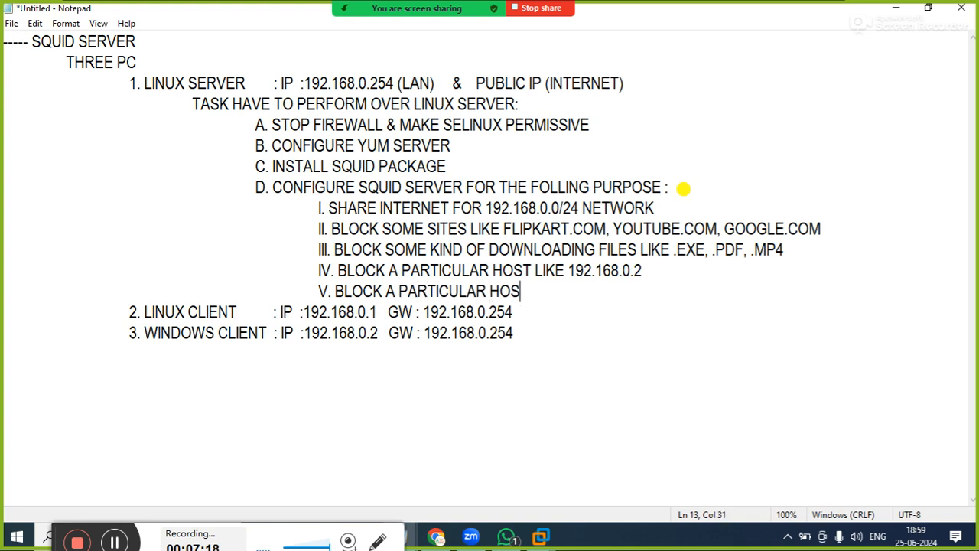
text(T FOR PART)
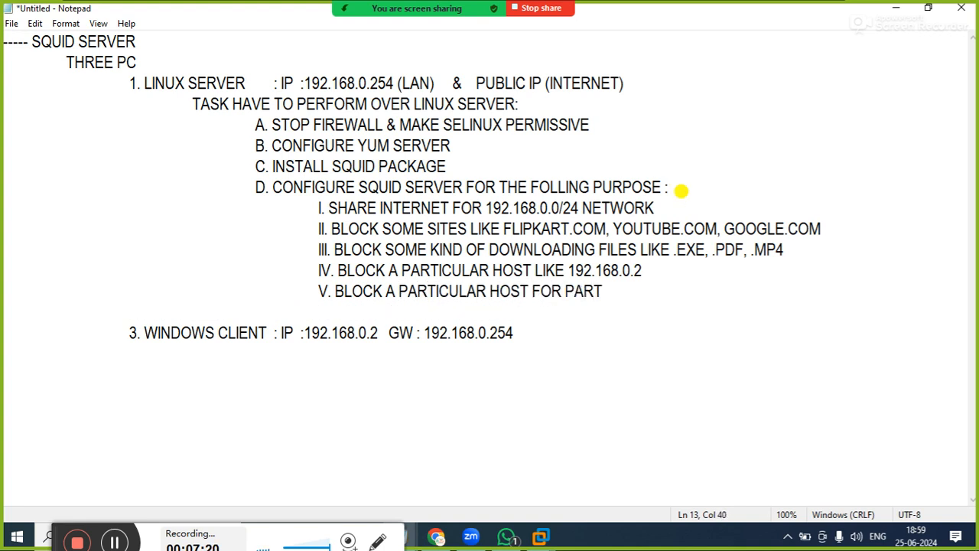
text(ICULAR TIME)
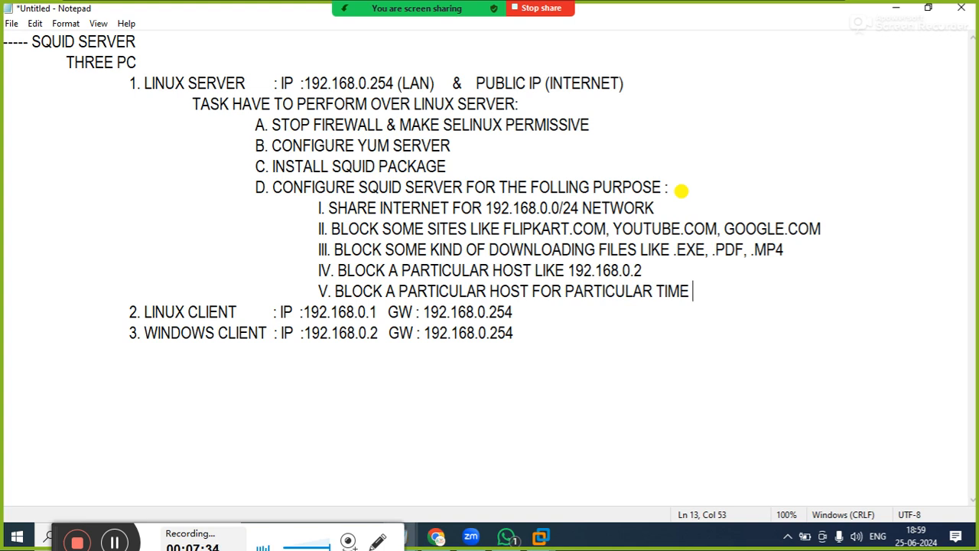
Append the host address "192.168.0.2" to the end of sub-item V
text(192.16)
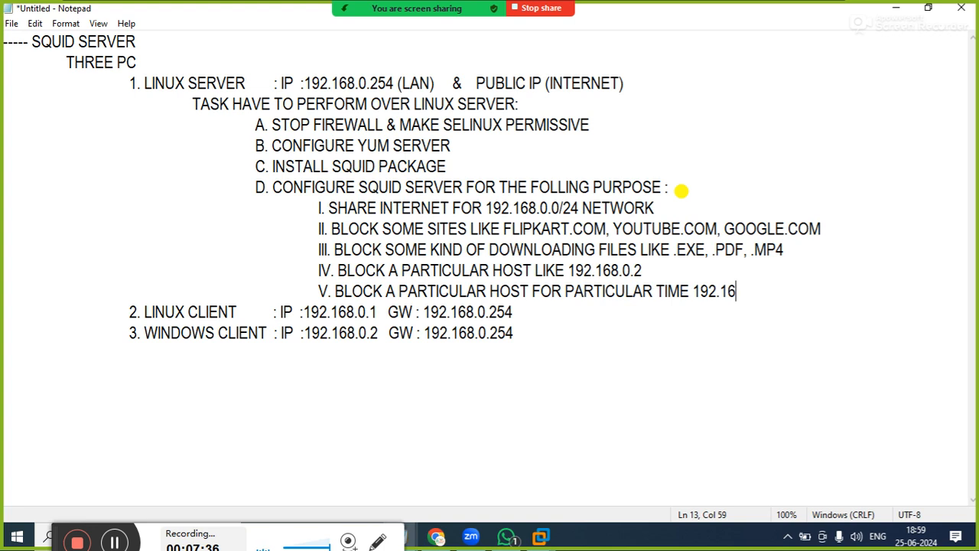
text(8.0.2 FOR)
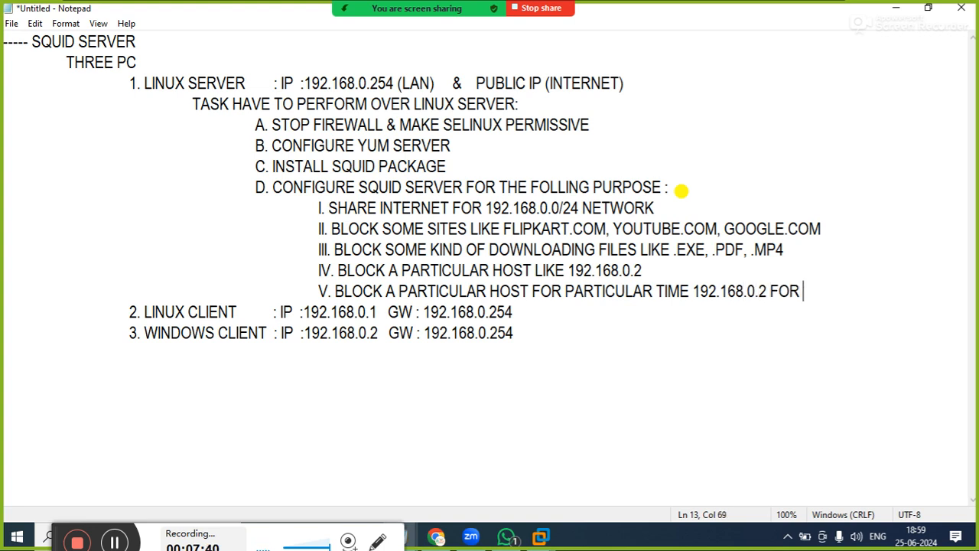
key(BackSpace)
key(BackSpace)
key(BackSpace)
key(BackSpace)
Complete sub-item V with the time range "FROM 19:00-20:00" after the host address
text(FROM 18:)
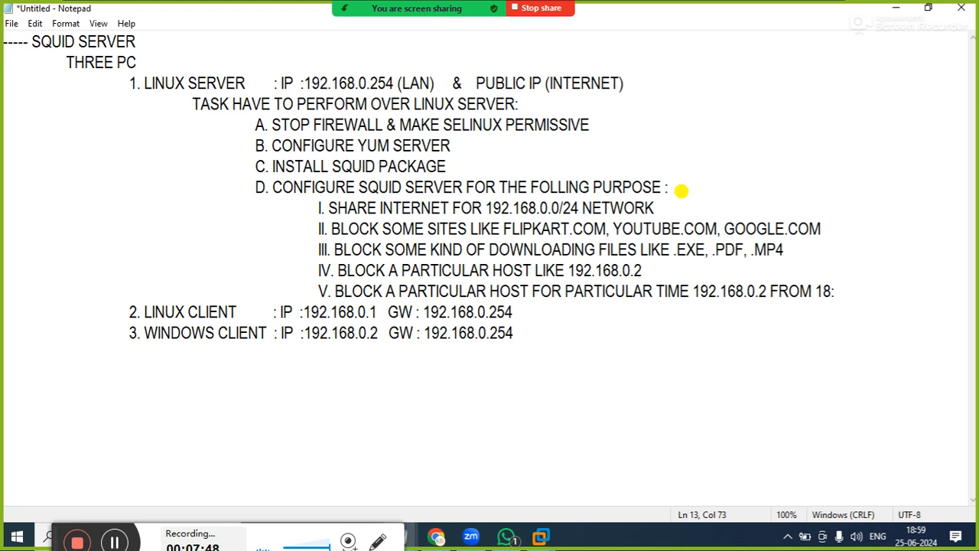
key(BackSpace)
key(BackSpace)
text(9:00-20:00)
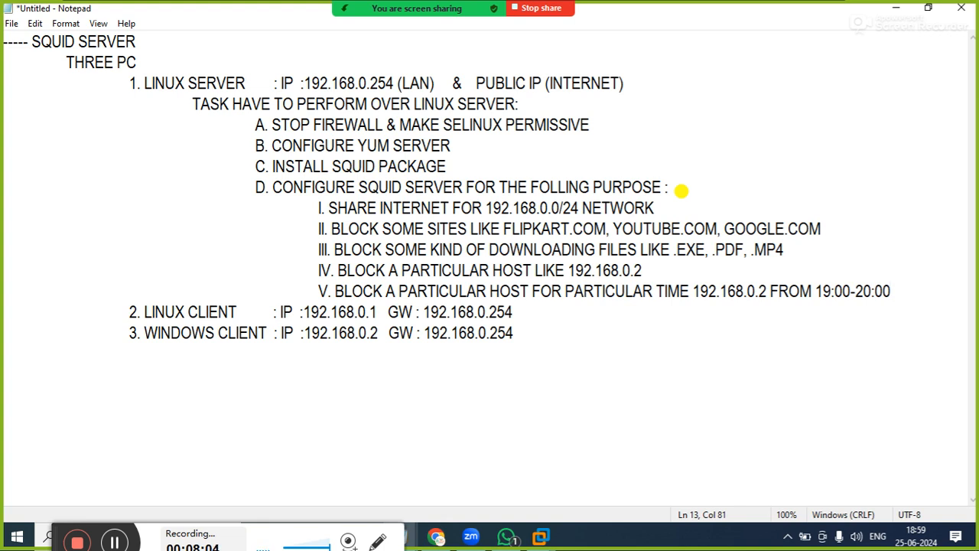
key(Return)
key(Tab)
key(Tab)
key(Tab)
key(Tab)
key(Tab)
key(Tab)
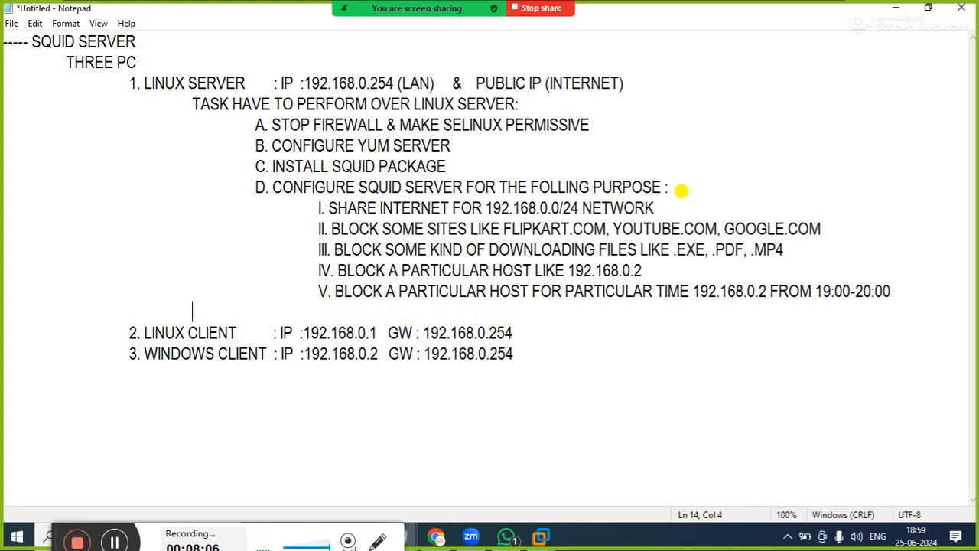
key(BackSpace)
text(VI.)
key(BackSpace)
key(BackSpace)
key(BackSpace)
key(BackSpace)
key(BackSpace)
key(BackSpace)
key(BackSpace)
key(BackSpace)
key(BackSpace)
key(BackSpace)
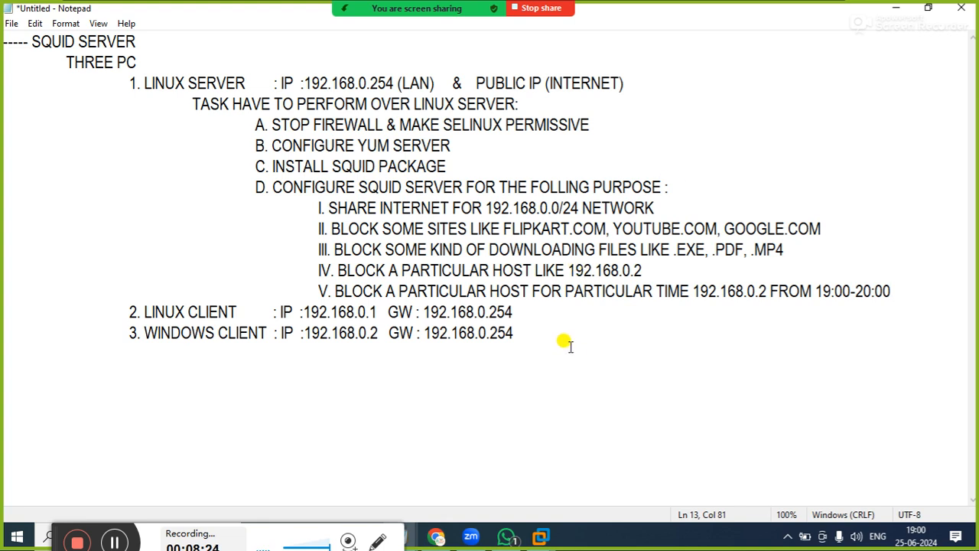
Check the participant list of the Zoom meeting and minimize it
right_click(523, 317)
right_click(439, 32)
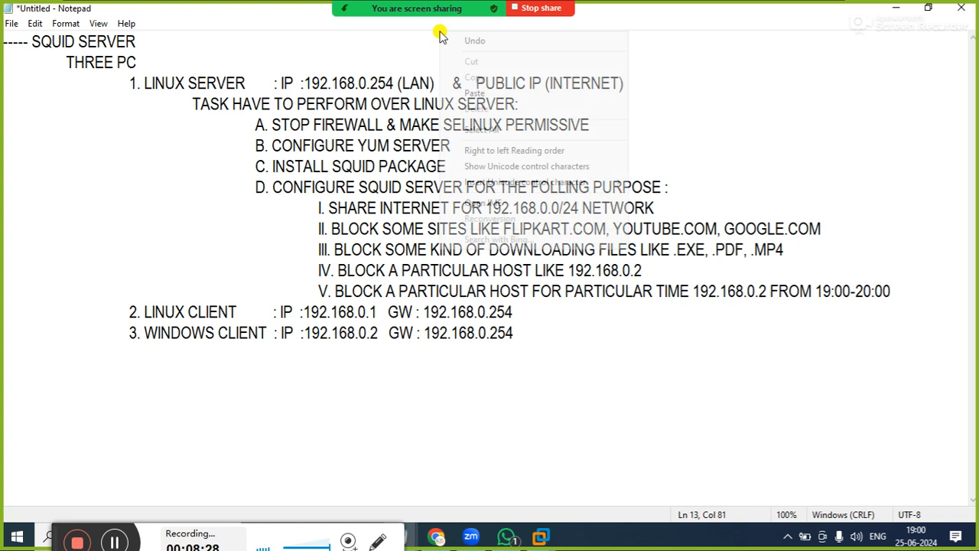
mouse_move(361, 7)
click(306, 19)
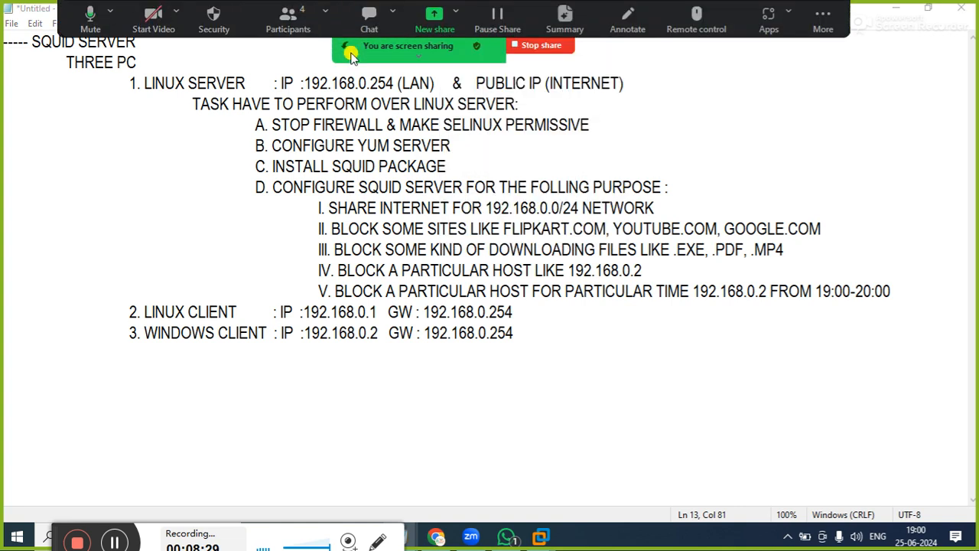
click(292, 18)
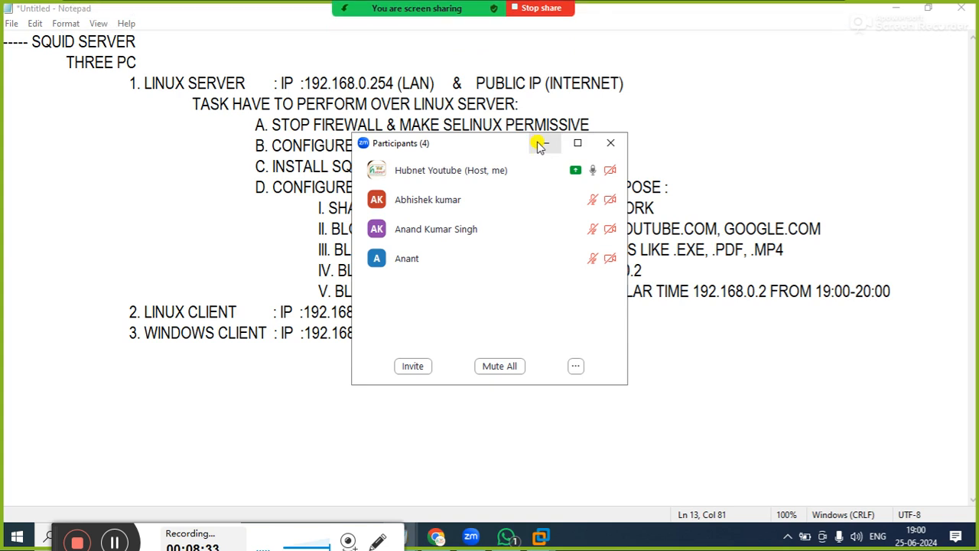
click(543, 145)
Add an indented line "TASK HAVE TO PERFORM" directly below the LINUX CLIENT entry
click(527, 311)
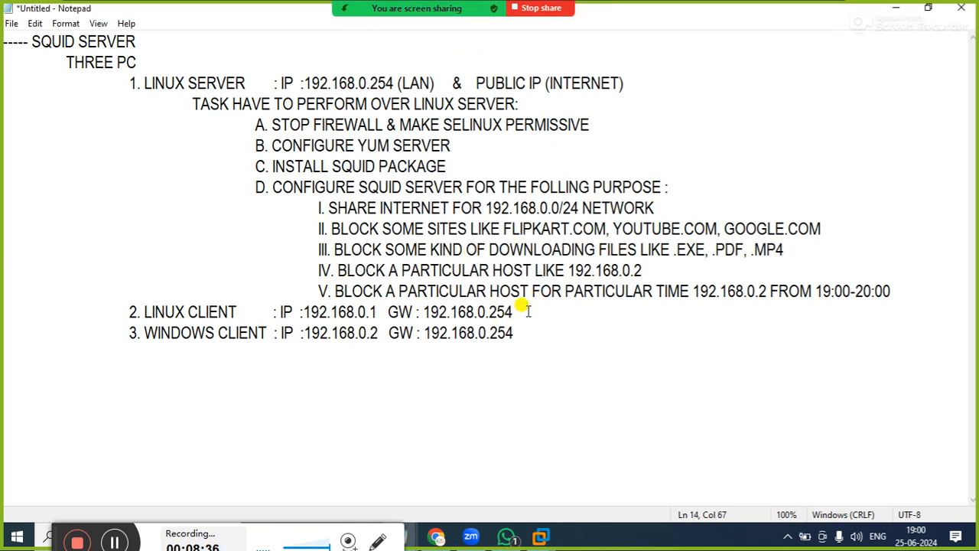
key(Return)
key(Tab)
key(Tab)
key(Tab)
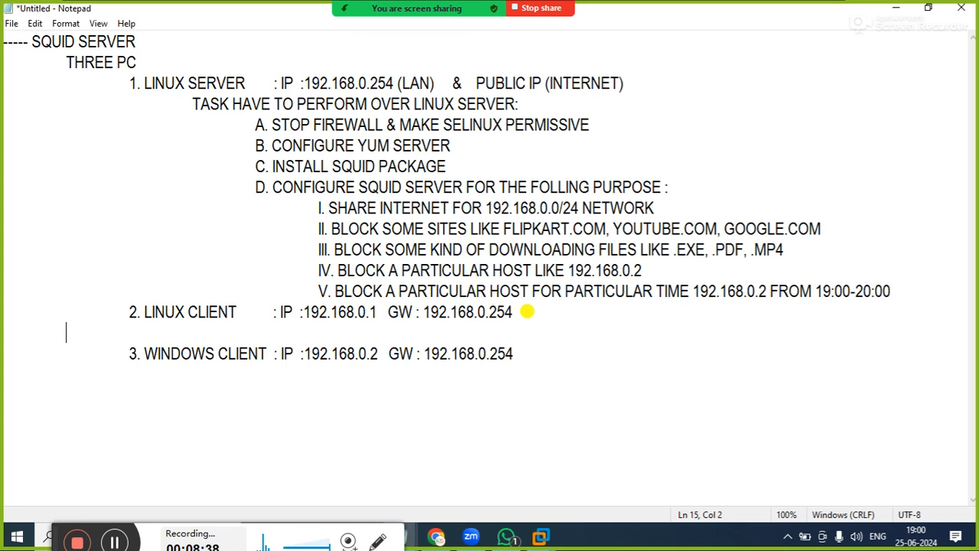
text(TASK)
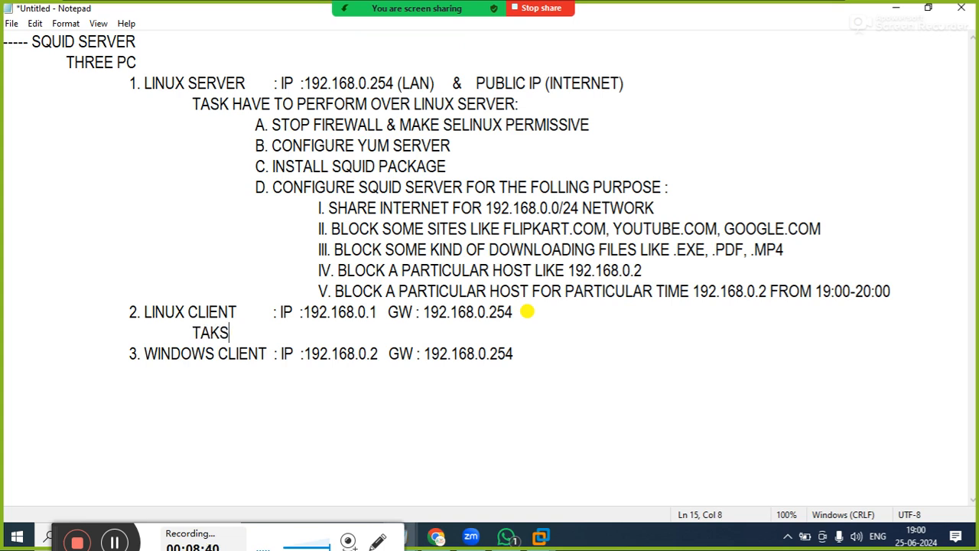
key(BackSpace)
text(K THAT)
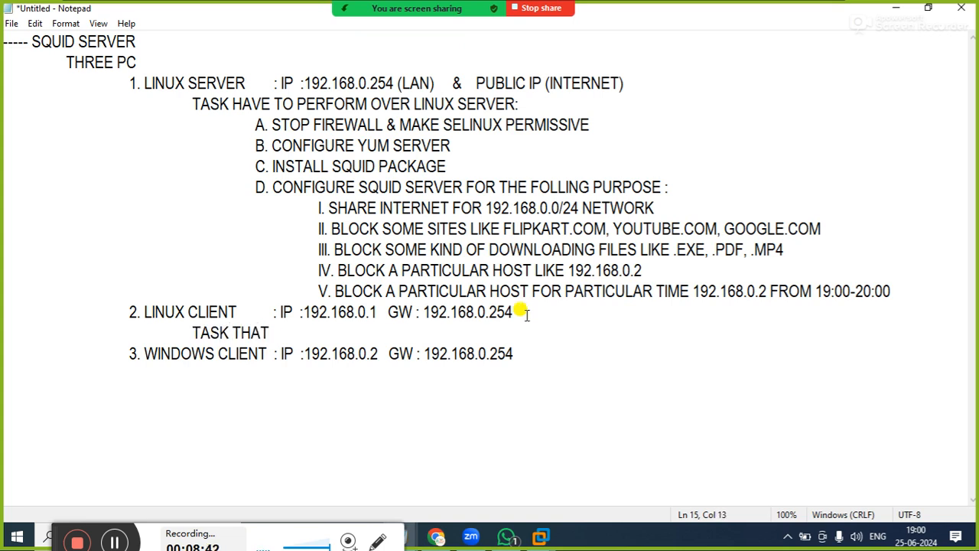
key(BackSpace)
key(BackSpace)
key(BackSpace)
key(BackSpace)
text(HAVE TO PER)
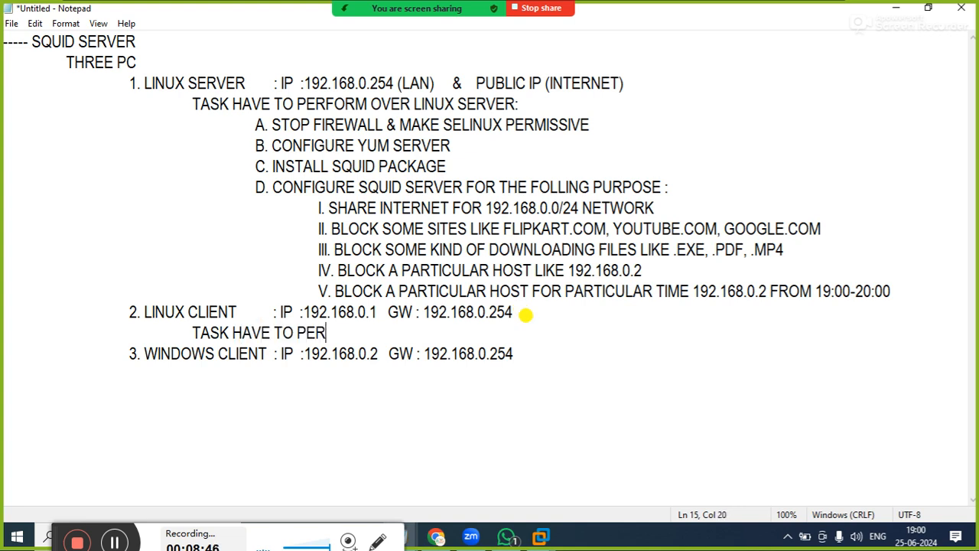
text(FORM OVER T)
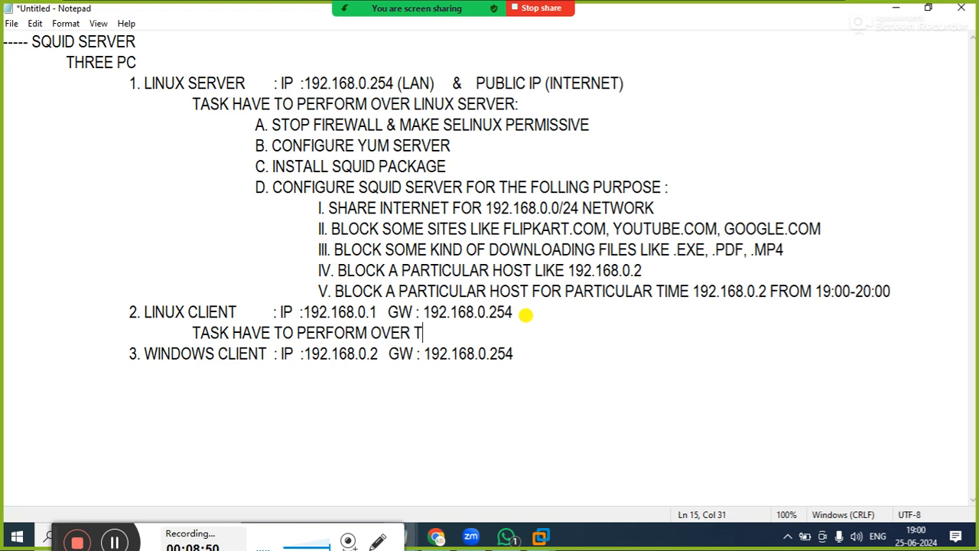
text(HE LINUX CLIENT)
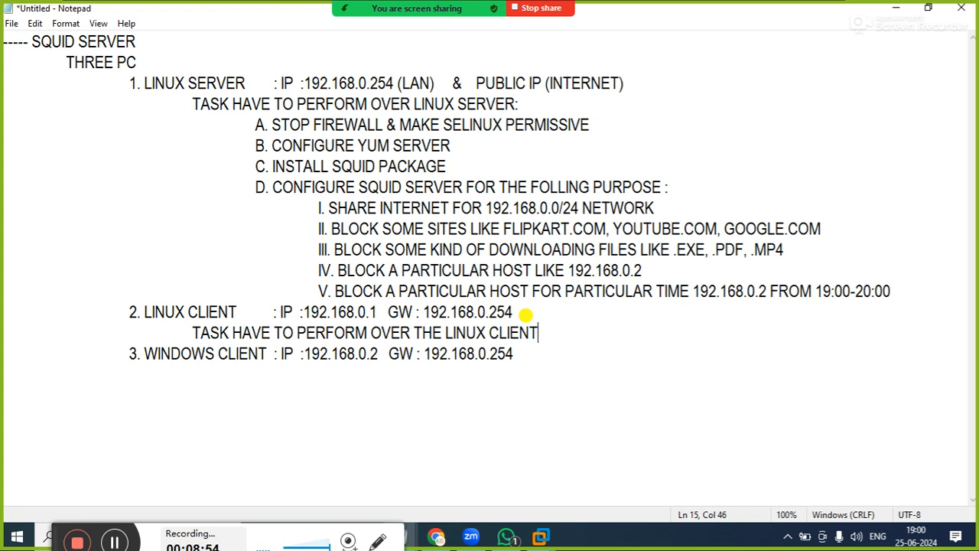
text( TO USE PR)
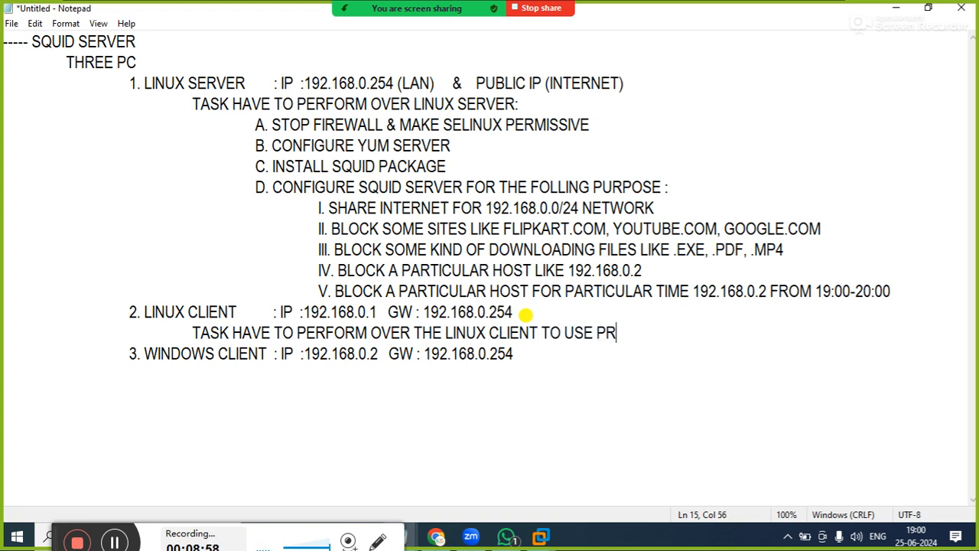
text(OXY SERVER)
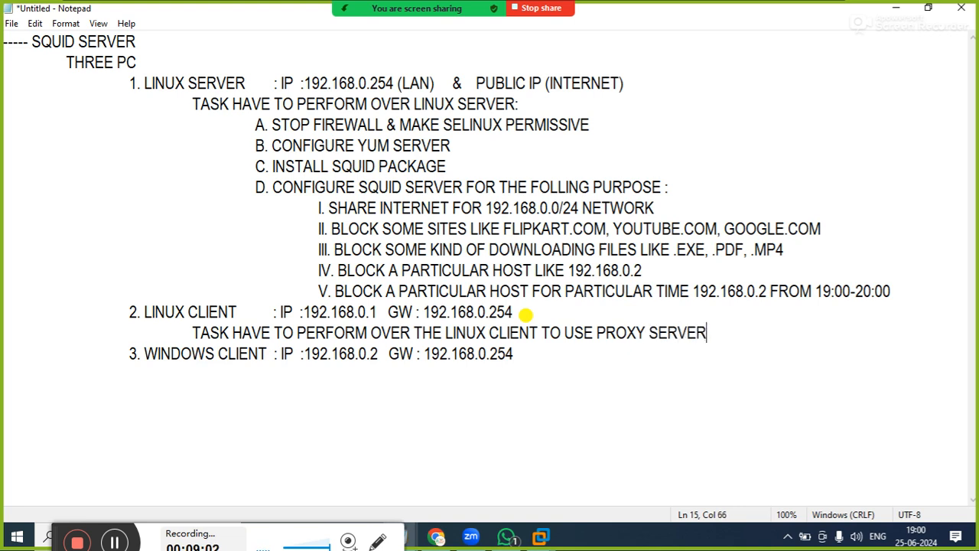
Add "I. OPEN FIREFOX AND" as a further indented sub-item below the Linux client task line
key(Return)
key(Tab)
key(Tab)
key(Tab)
key(Tab)
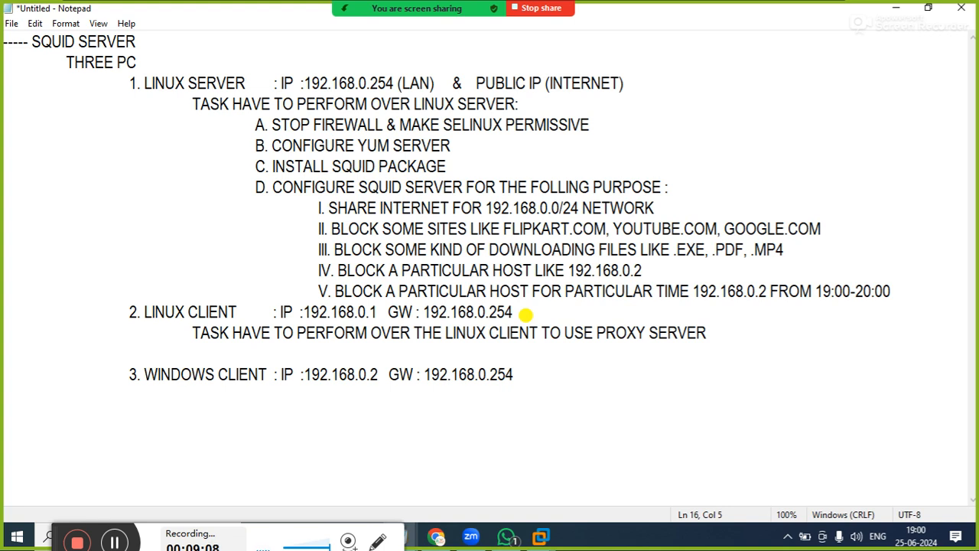
click(525, 312)
key(Down)
key(Down)
text(I. OPEN )
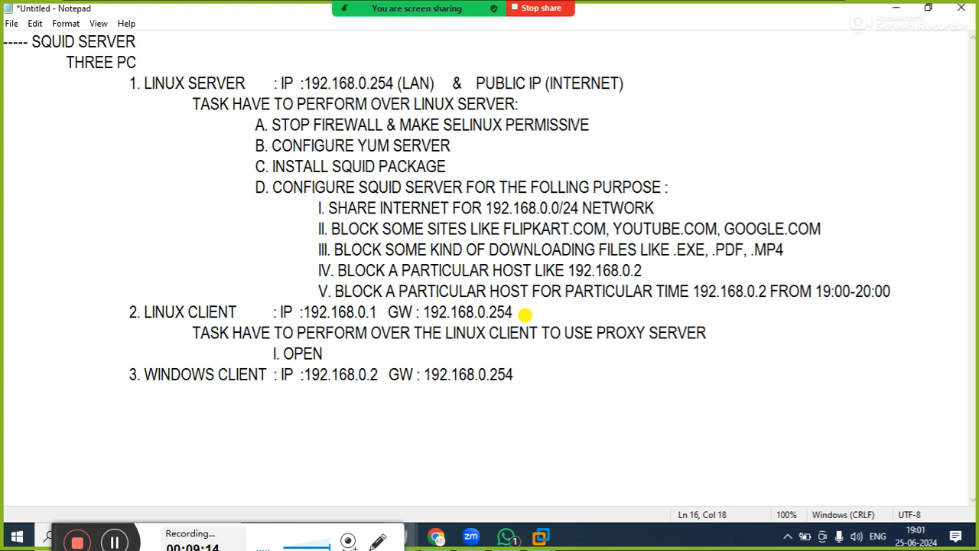
text(FIREFOX AND)
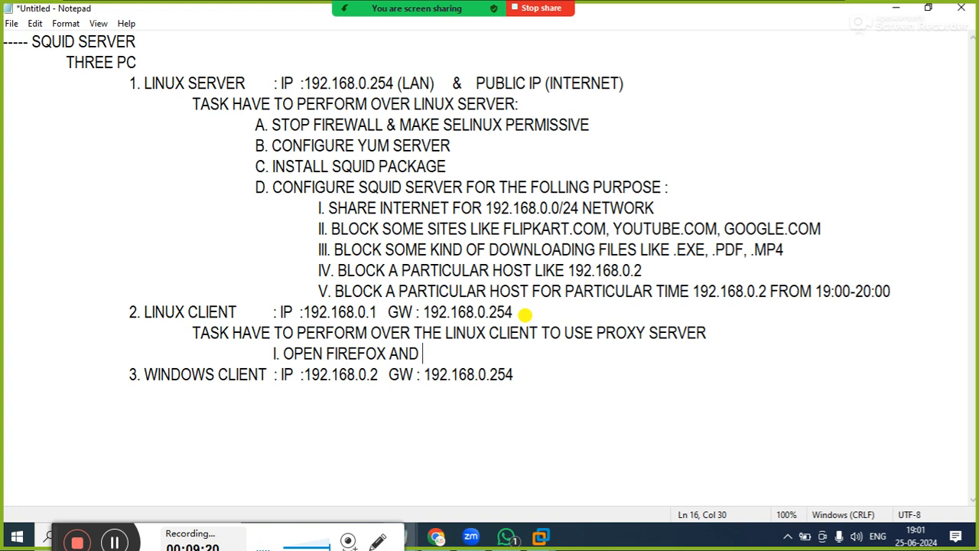
Complete the Firefox sub-item with "ENBLE PROXY SERVER AND SET OF THE PROXY SERVER"
click(525, 313)
key(Down)
key(Down)
text(ENBLE PROXY )
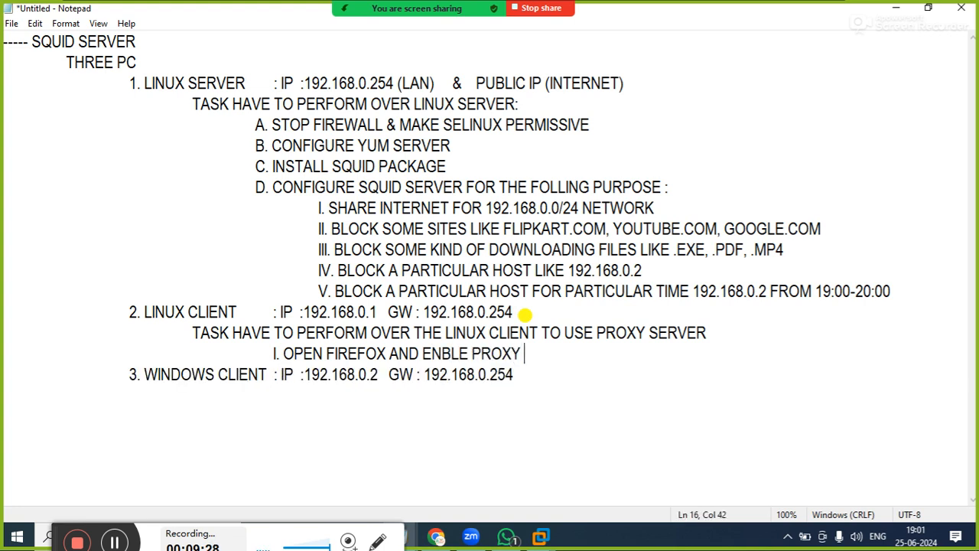
text(SERVER)
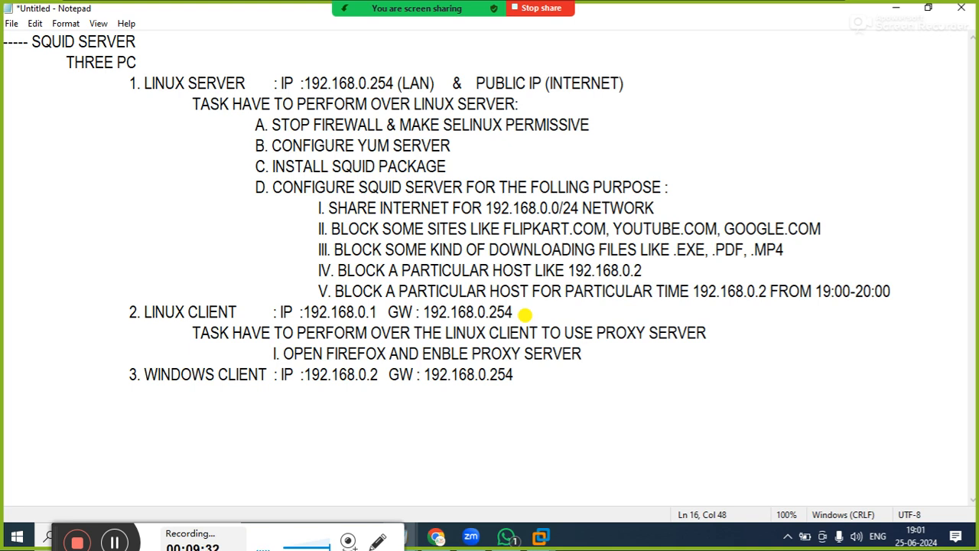
text( AND SET )
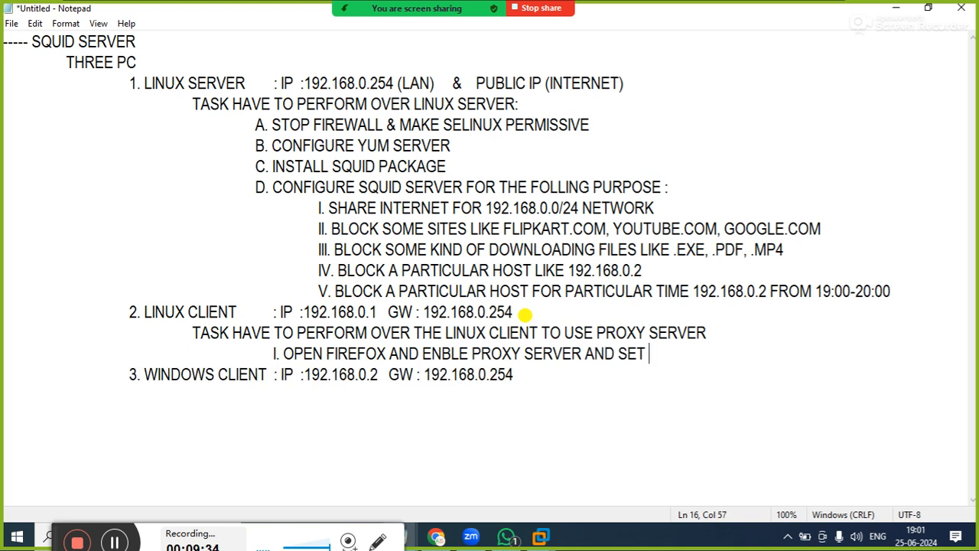
text(OF THE PR)
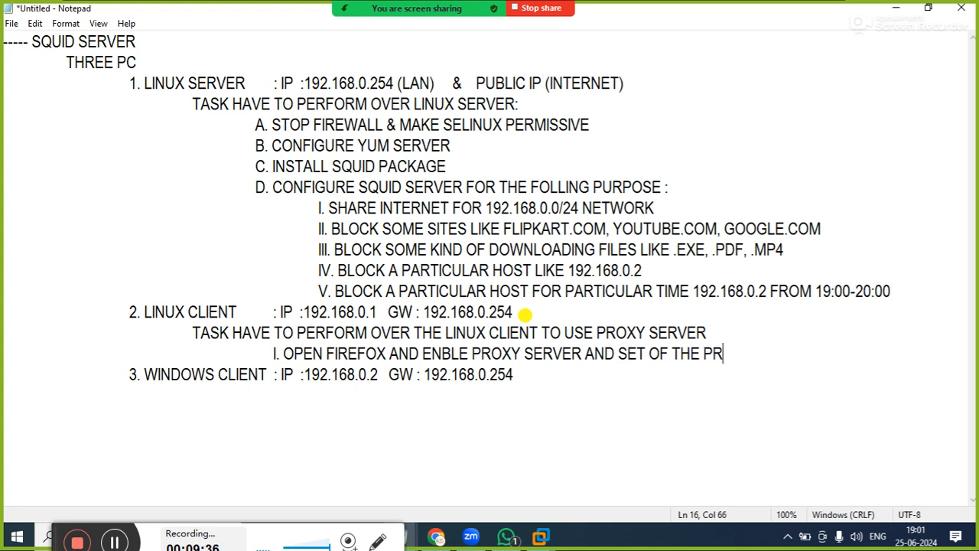
text(OXY SERVER)
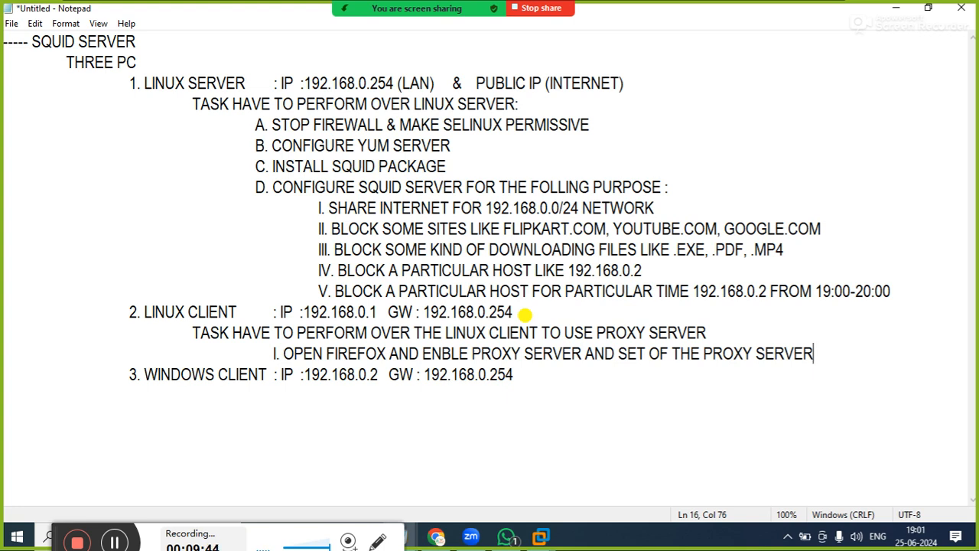
Add an indented line "TASK HAVE TO PERFORM OVER THE" below the WINDOWS CLIENT entry
key(Down)
key(Down)
key(Tab)
key(Tab)
key(Tab)
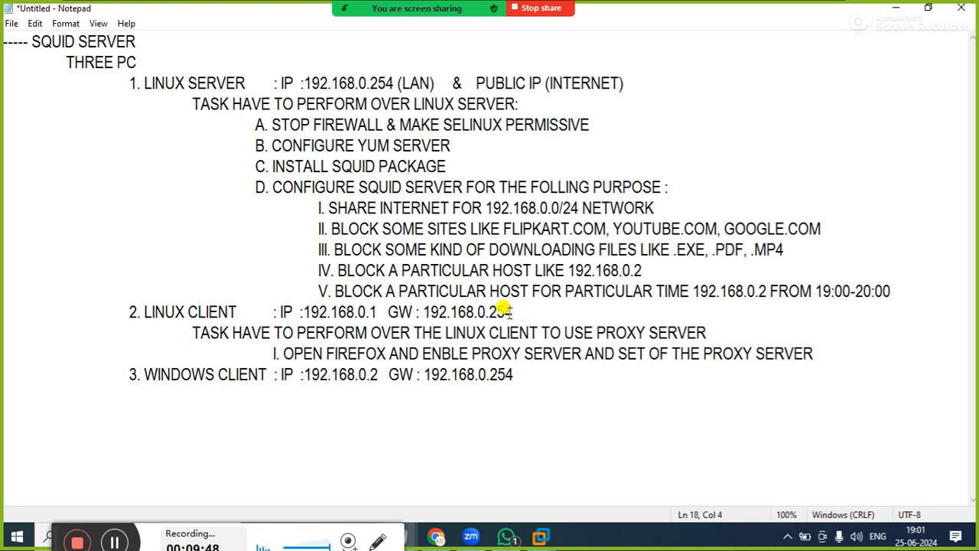
text(TASK HAV)
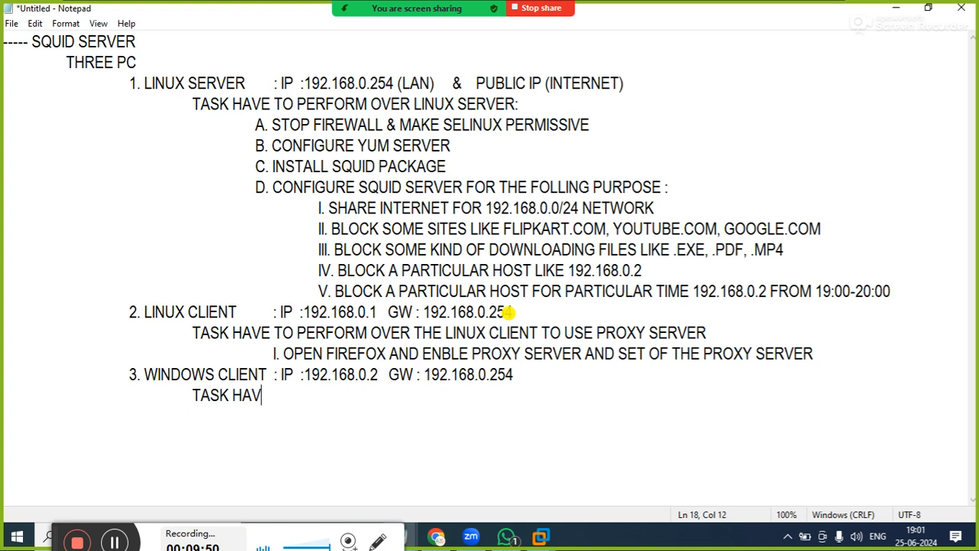
text(E TO PER)
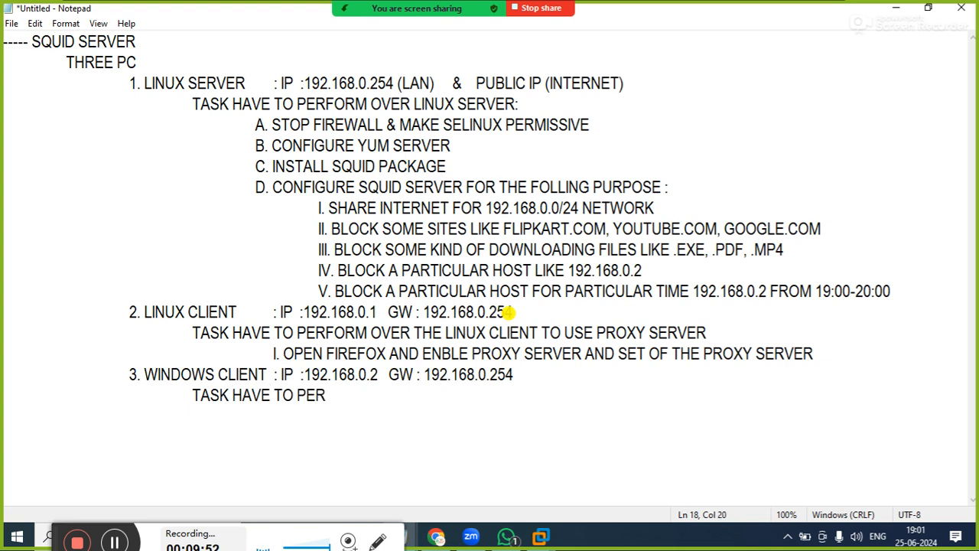
text(FORM)
key(BackSpace)
key(BackSpace)
text(RM OVER THE )
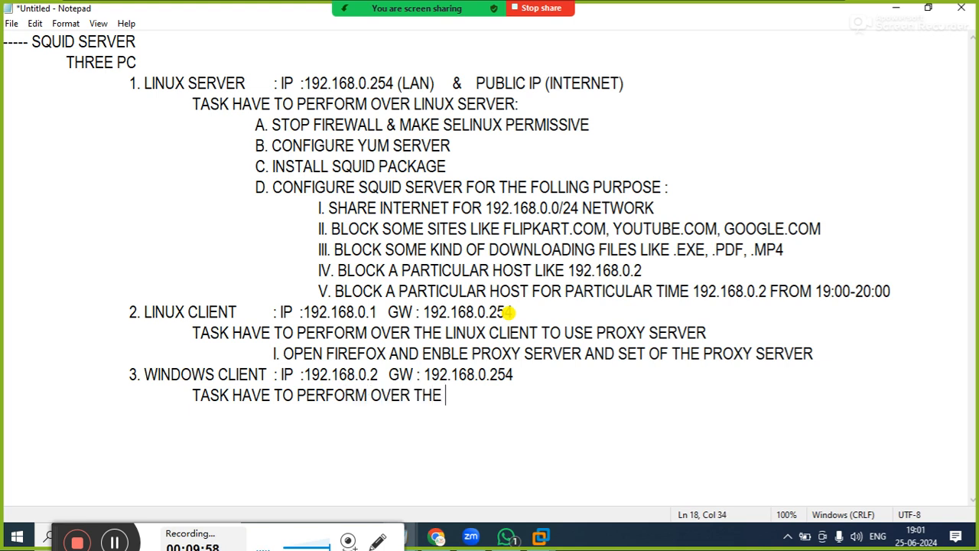
text(WINDOWS)
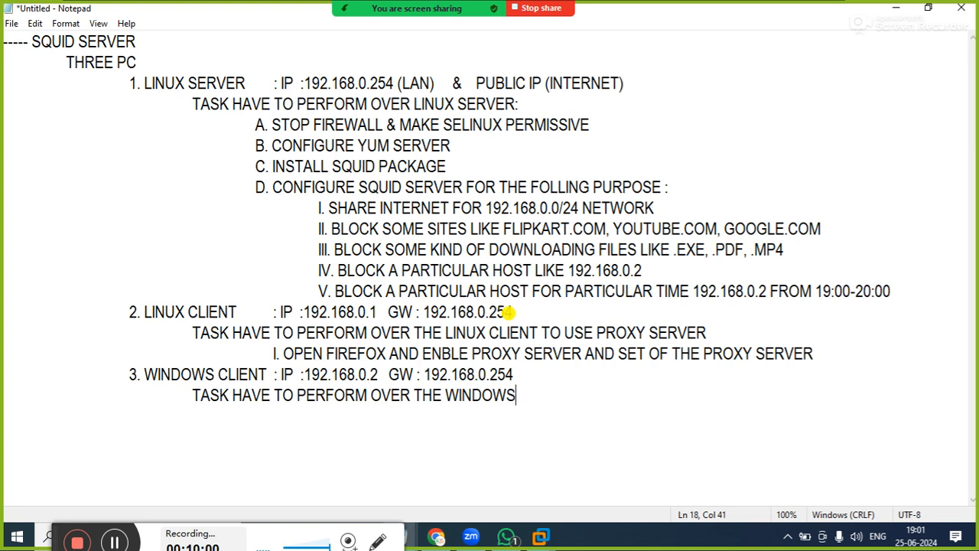
text( CLIENT)
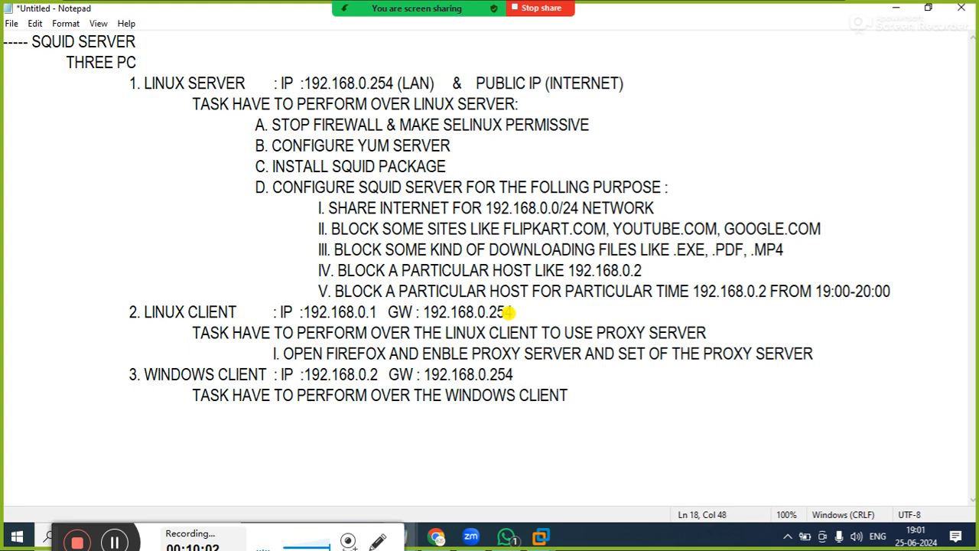
text( TO USE PROXY SERVER)
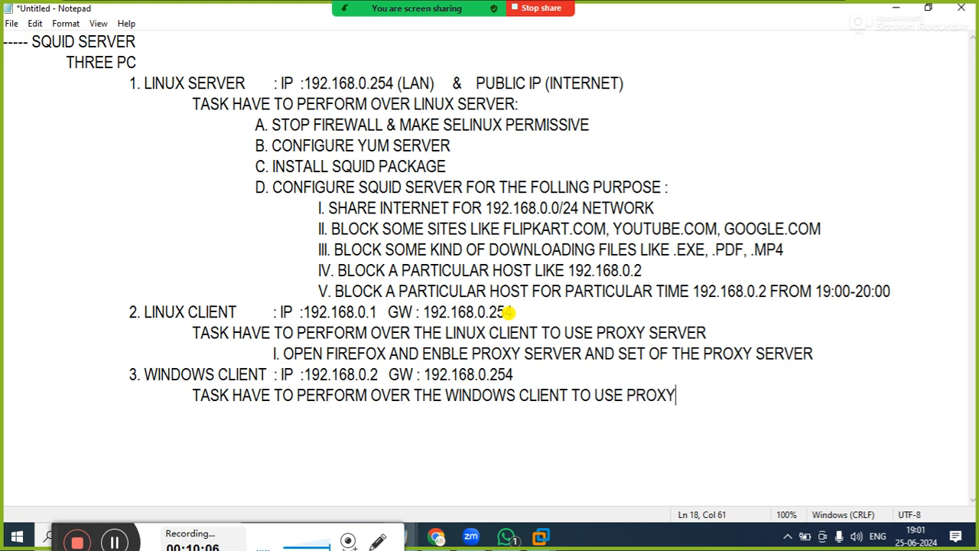
Add "I. OPEN INTERNET BROWSER AND" as a further indented sub-item below the Windows client task line
key(Return)
key(Tab)
key(Tab)
key(Tab)
key(Tab)
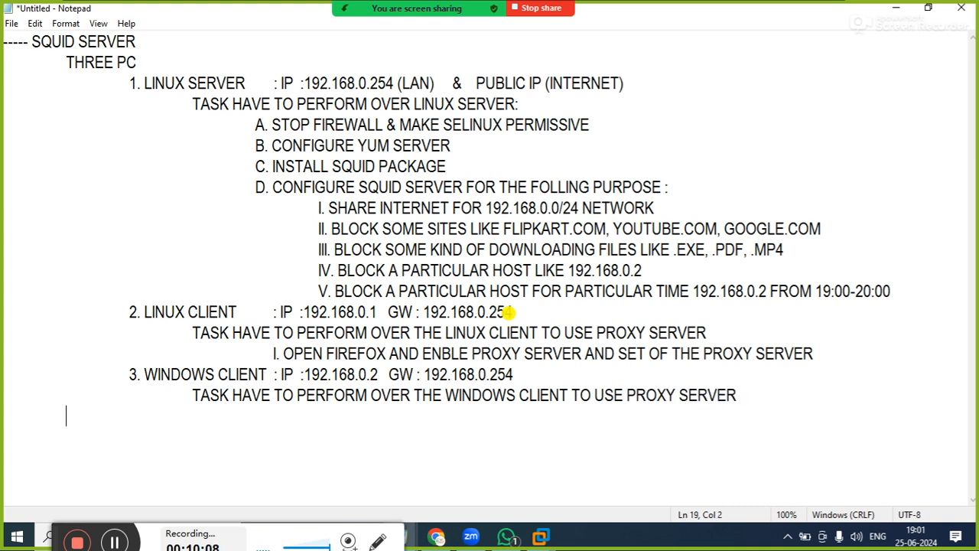
text(OPEN)
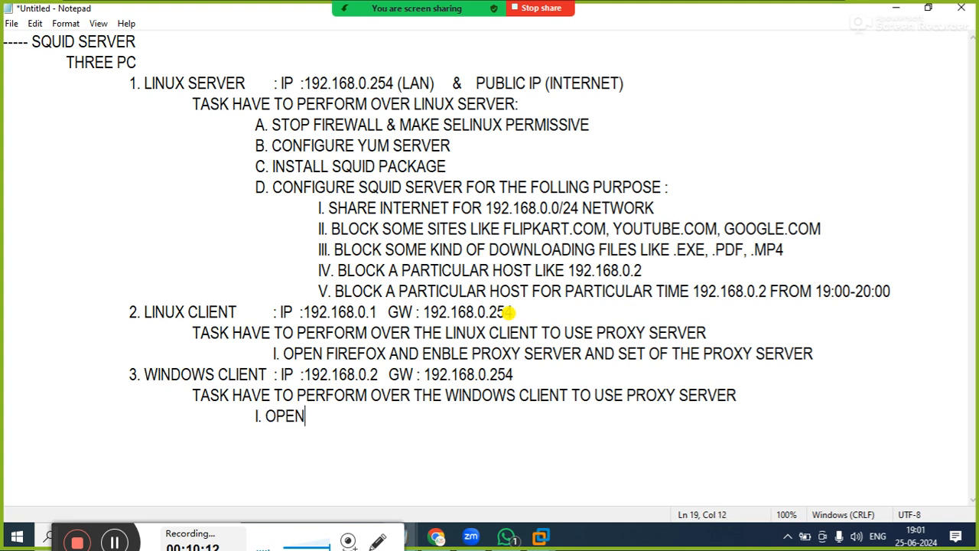
text( INTER)
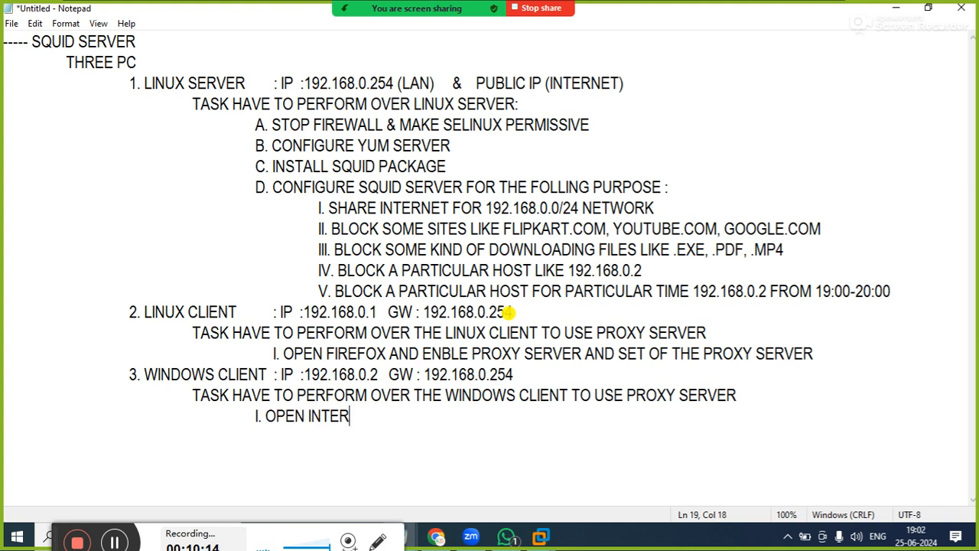
text(NET B)
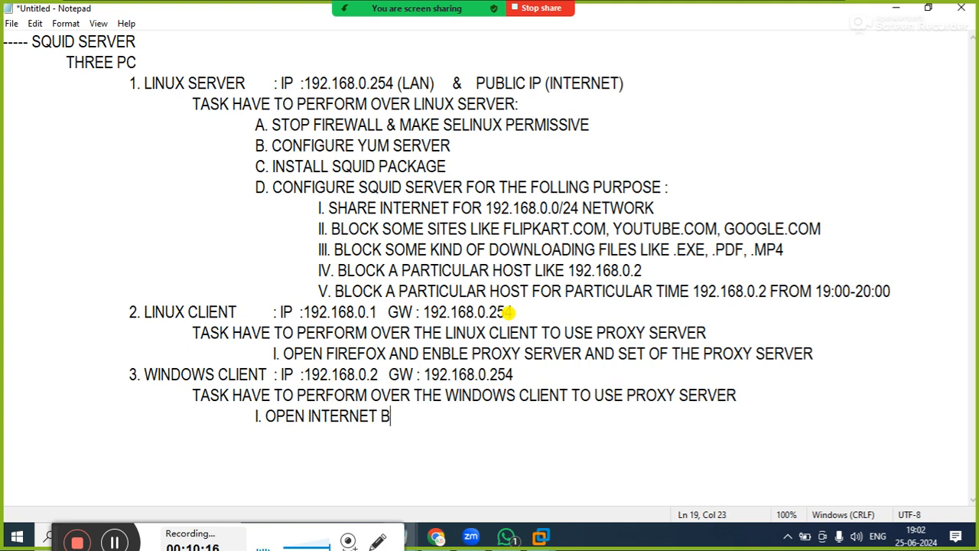
text(ROWSE)
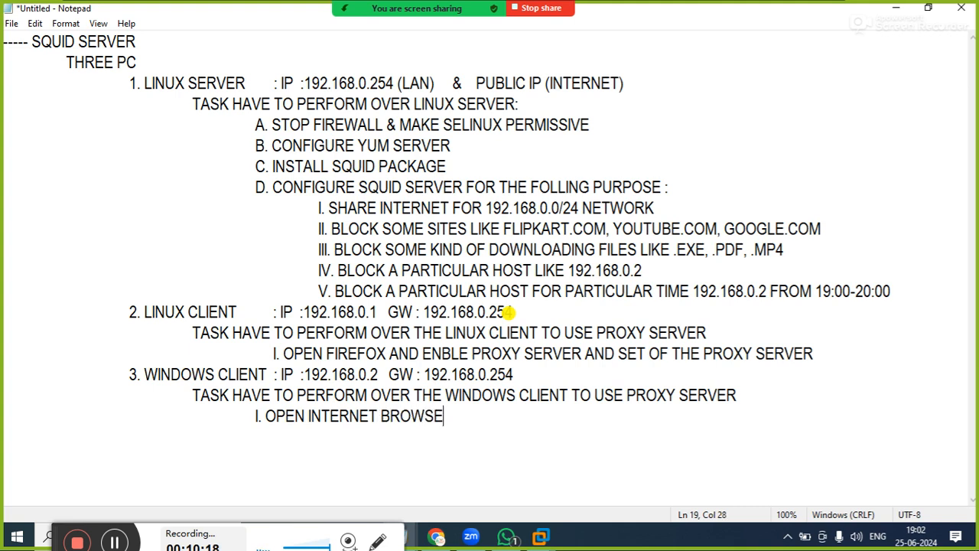
text(R AND)
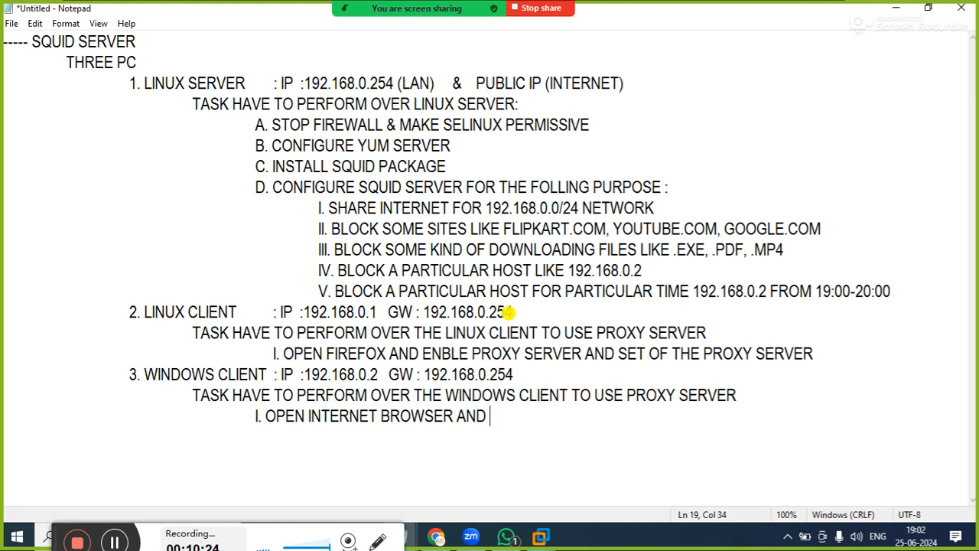
Complete the Windows client's internet browser sub-item with "SET PROXY SERVER ADDRESS"
text(SET PROXY SERVER ADDRESS)
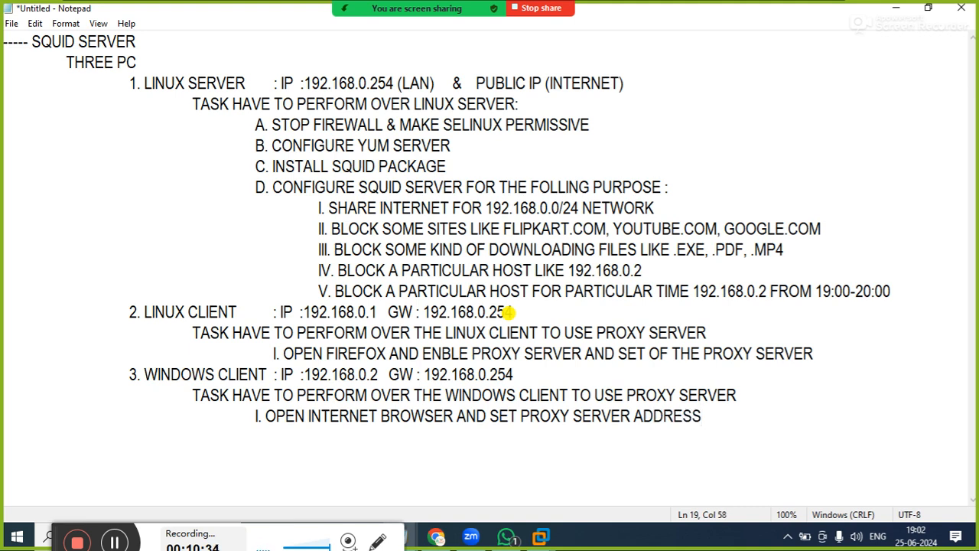
click(561, 146)
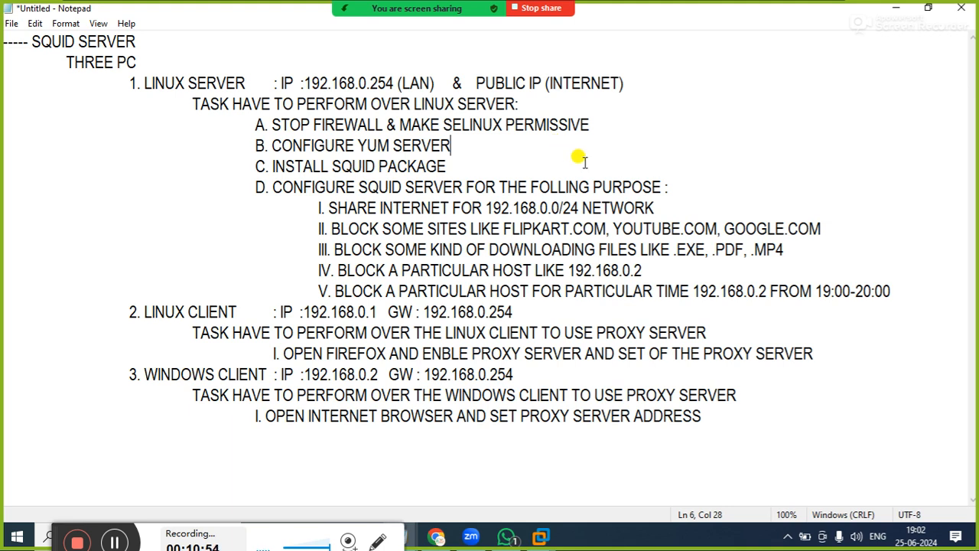
click(584, 161)
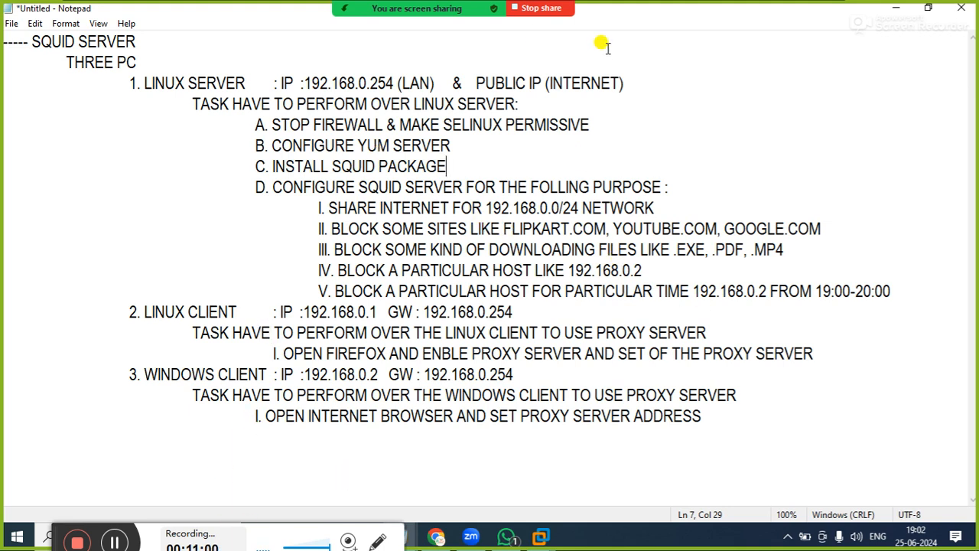
drag(316, 207, 892, 283)
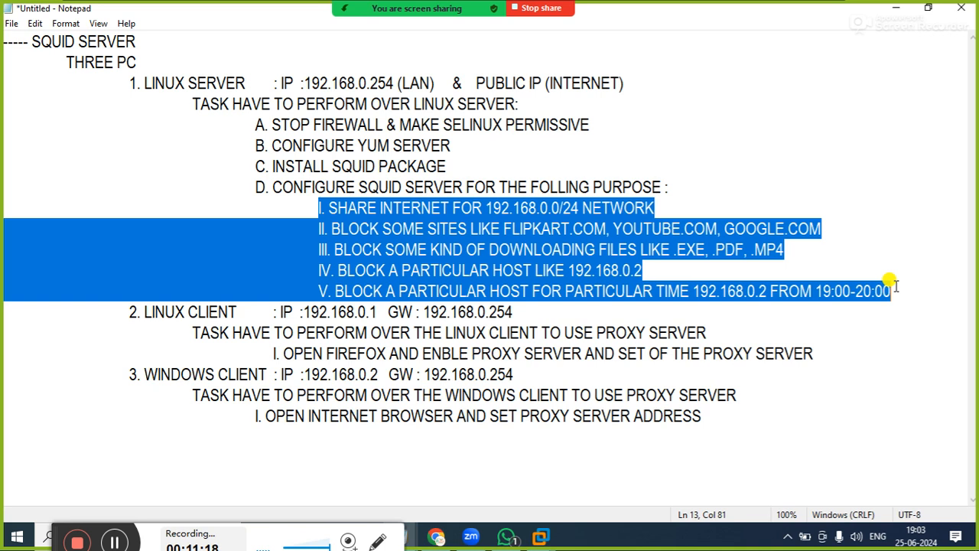
click(877, 268)
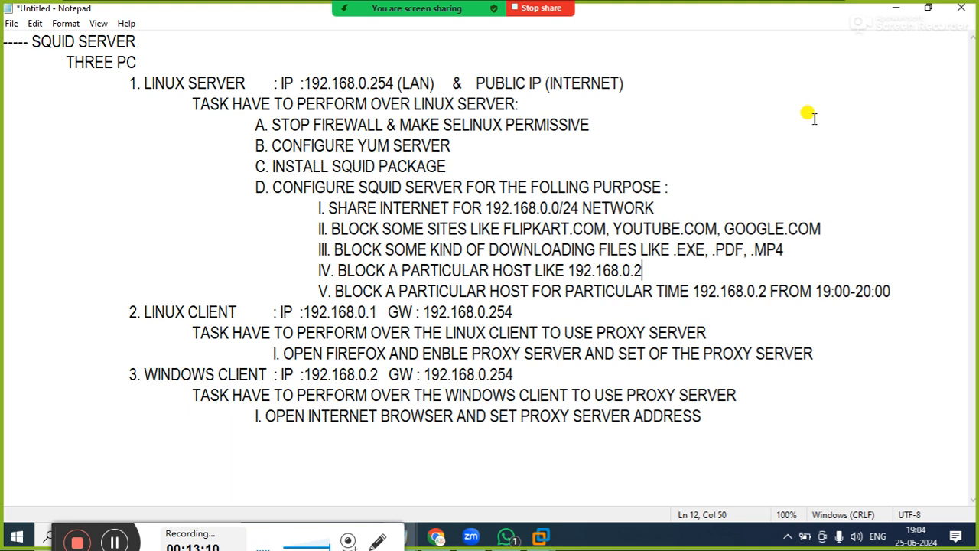
Minimize the notes and check the meeting's participant list, closing it when done
click(896, 8)
mouse_move(382, 9)
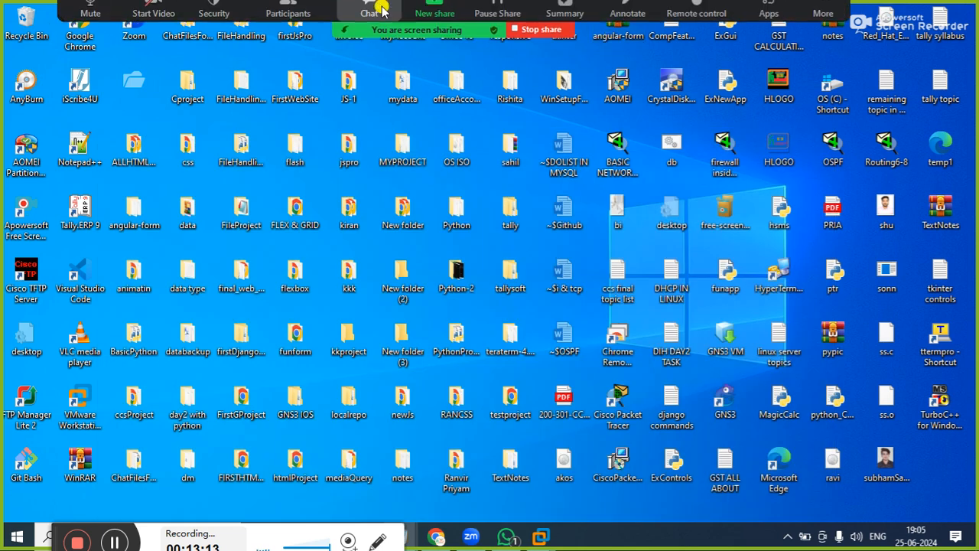
click(306, 17)
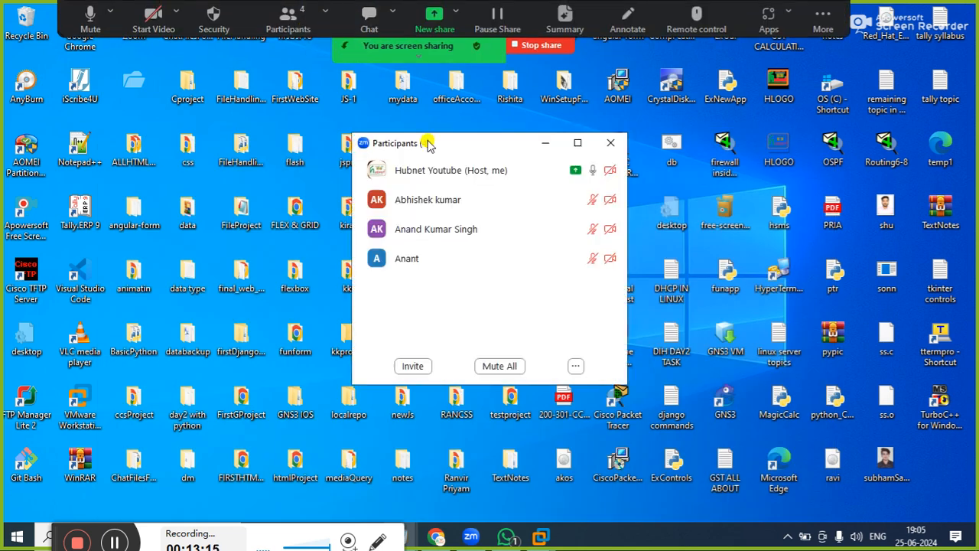
click(610, 143)
Switch to VMware Workstation and bring up the desktop of the LSERVER virtual machine
mouse_move(536, 534)
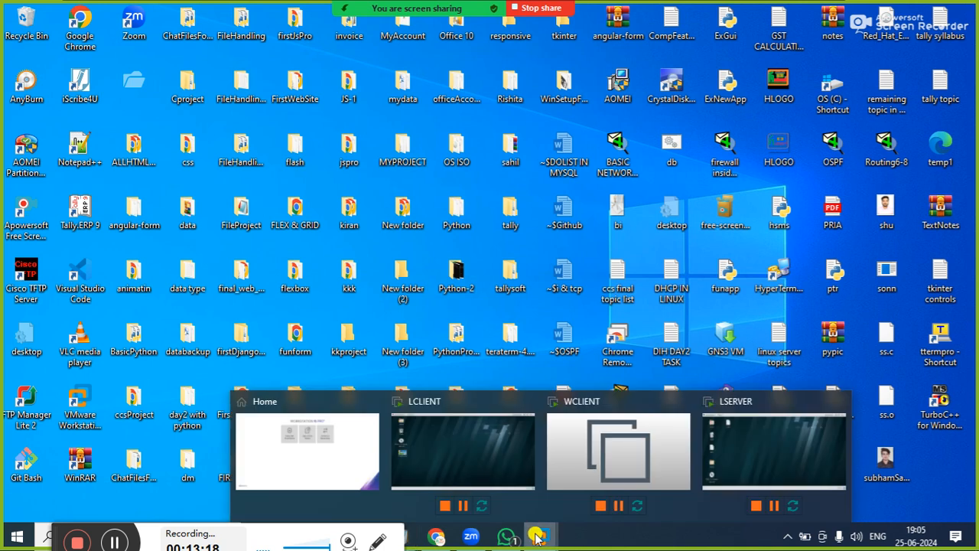
click(330, 433)
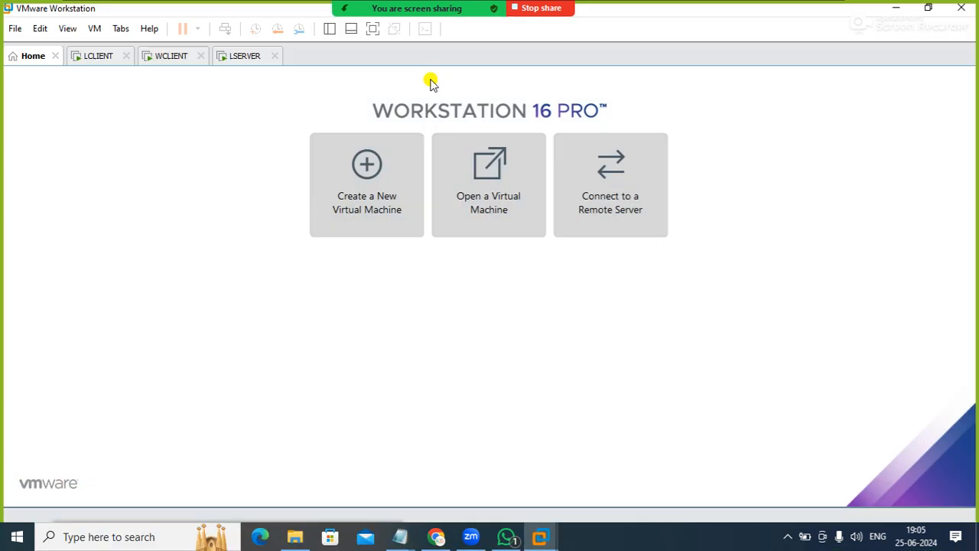
click(246, 64)
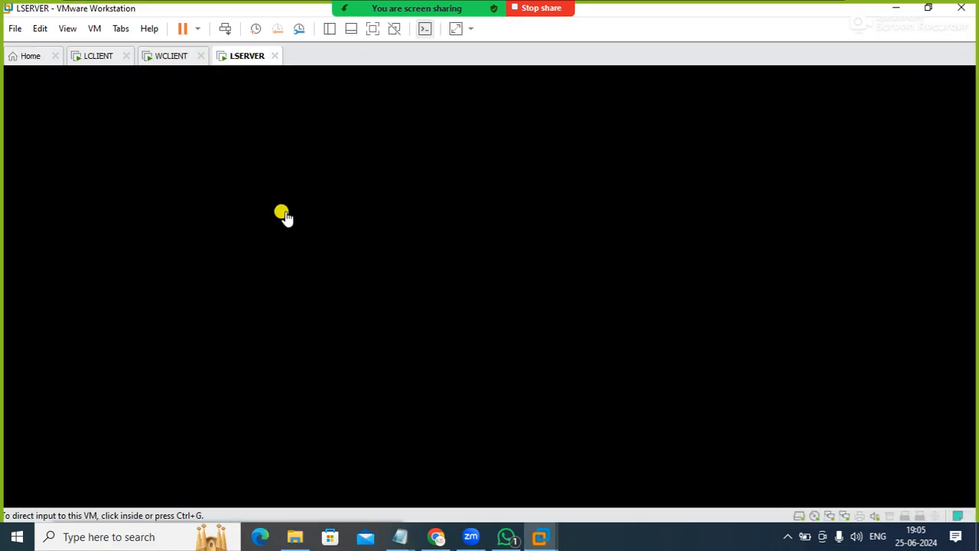
click(282, 212)
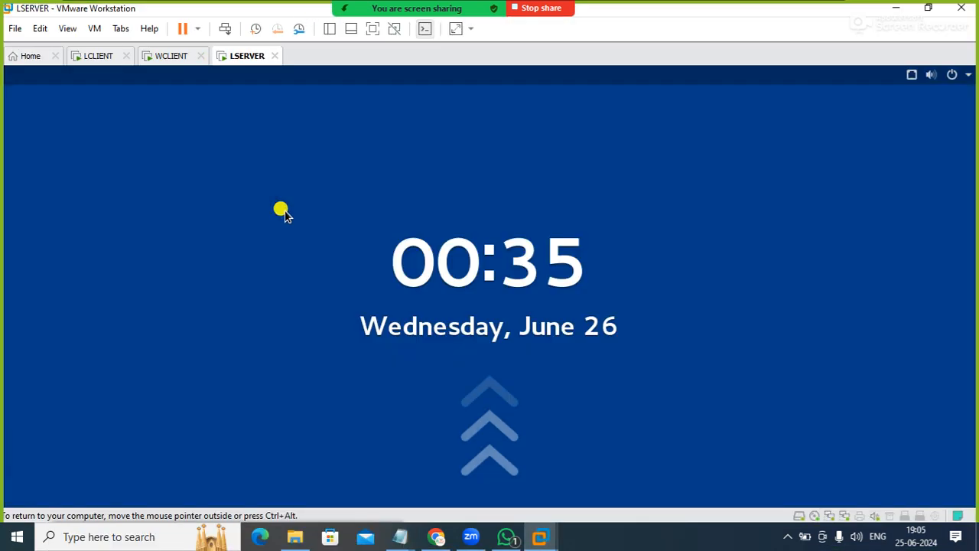
click(639, 256)
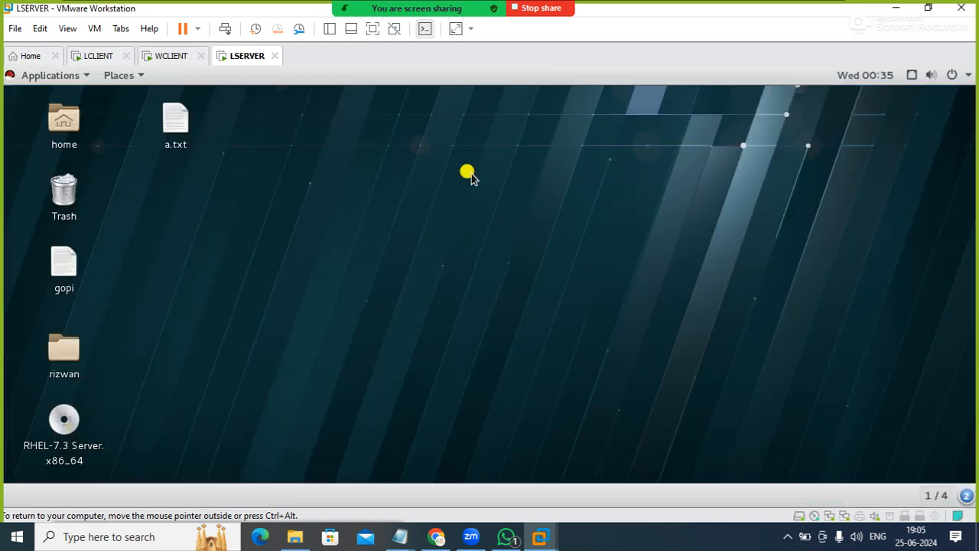
Review the IP details of Ethernet ens33 and ens37 in the server's network settings, then close the settings
click(910, 76)
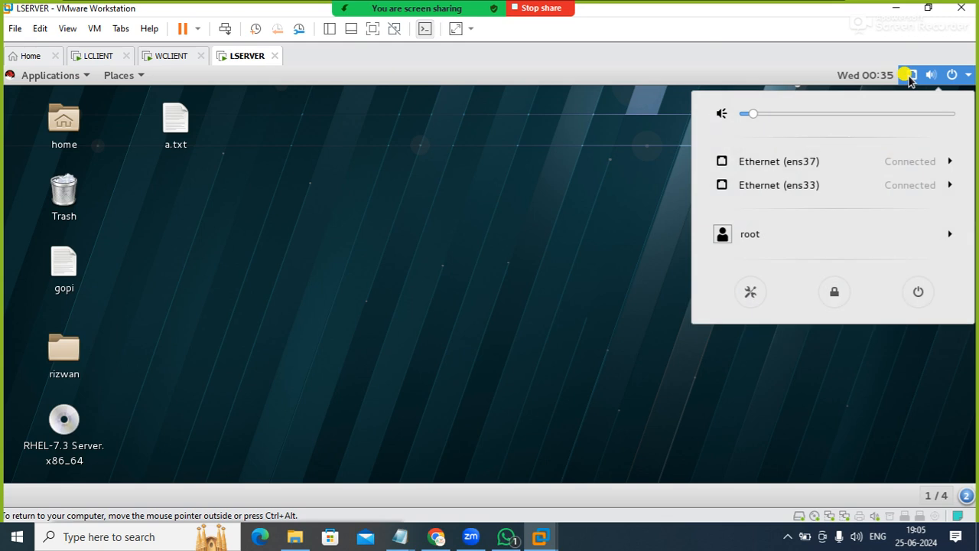
click(803, 185)
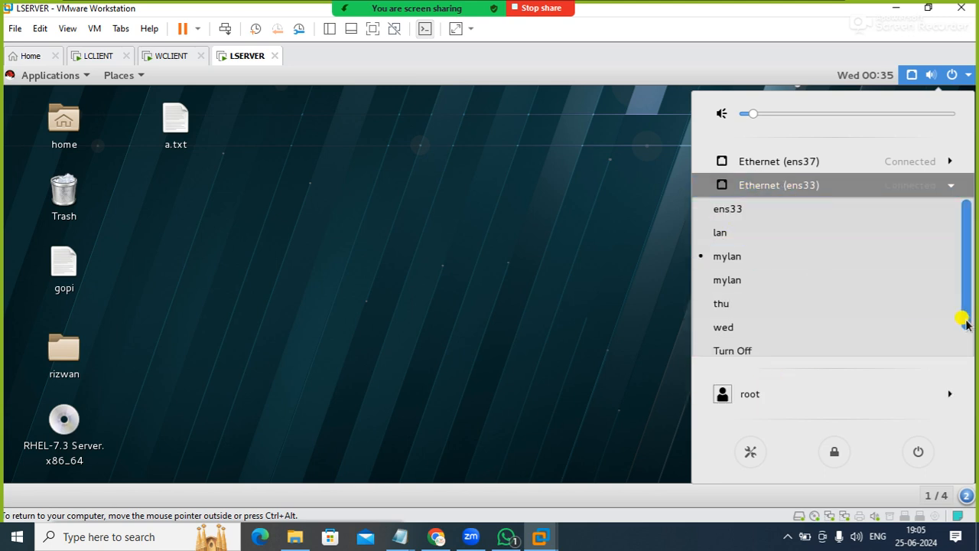
drag(965, 320, 968, 388)
click(768, 344)
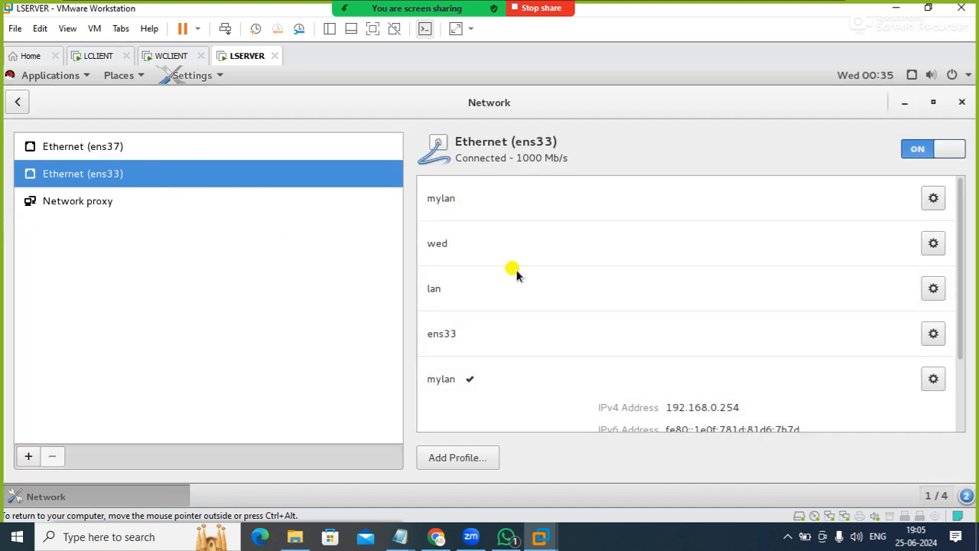
drag(956, 333, 960, 358)
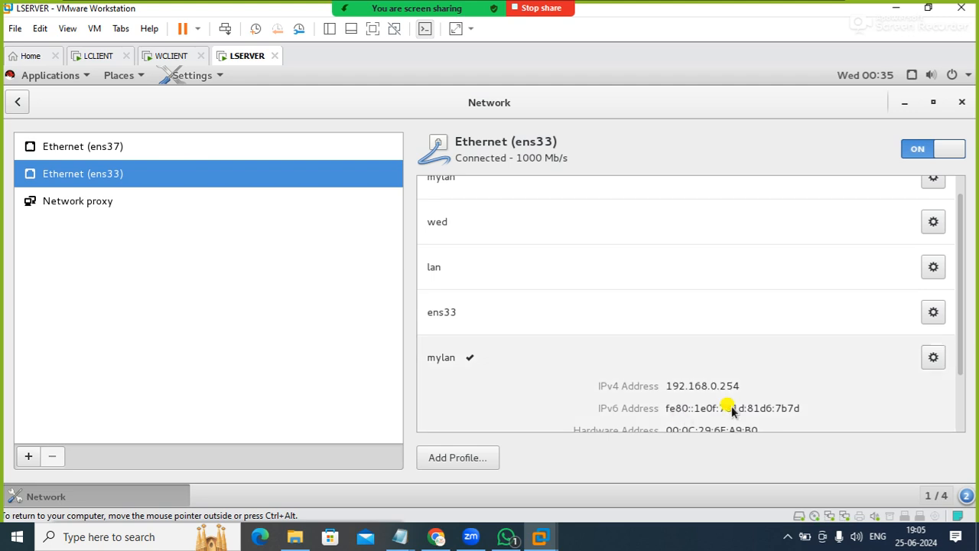
click(122, 147)
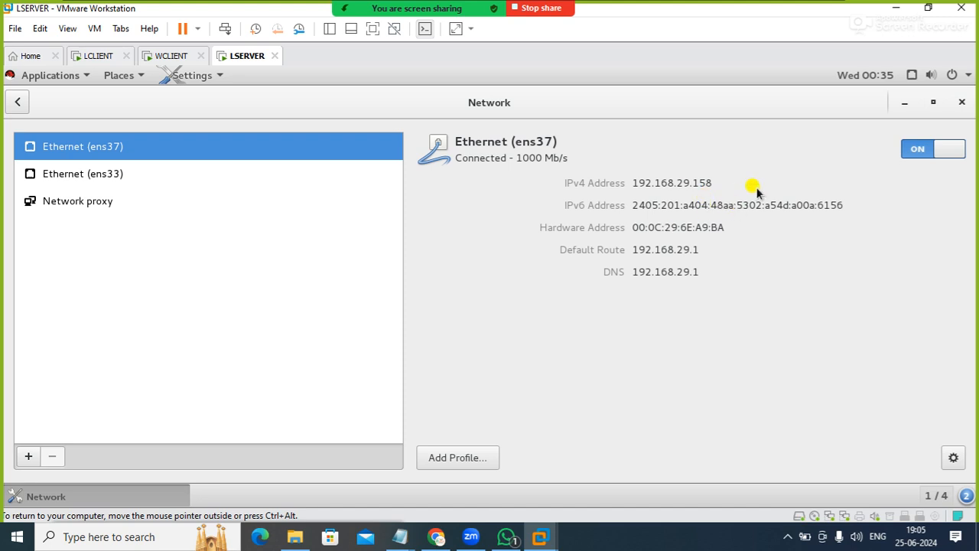
click(962, 104)
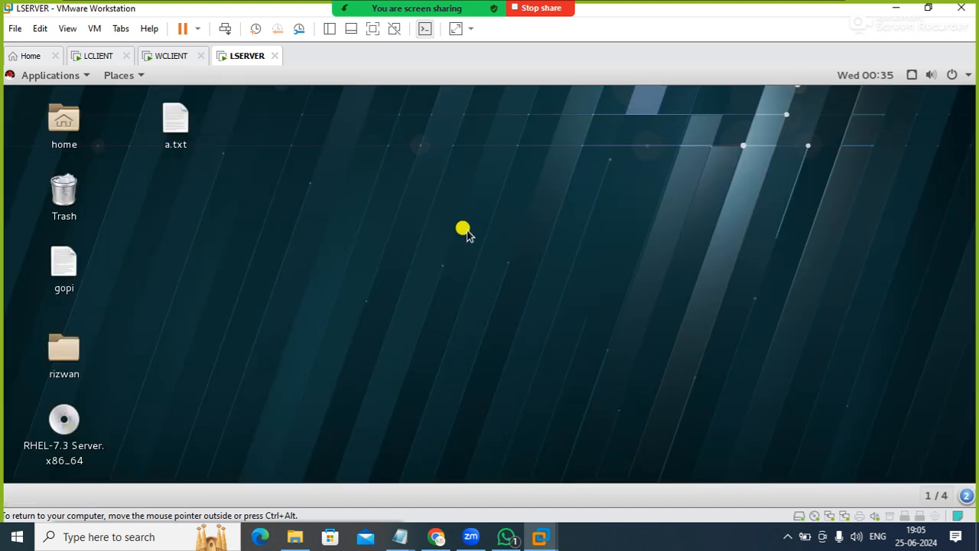
Open a terminal on the server and show the ens33 interface configuration with ifconfig ens33
right_click(467, 233)
click(502, 272)
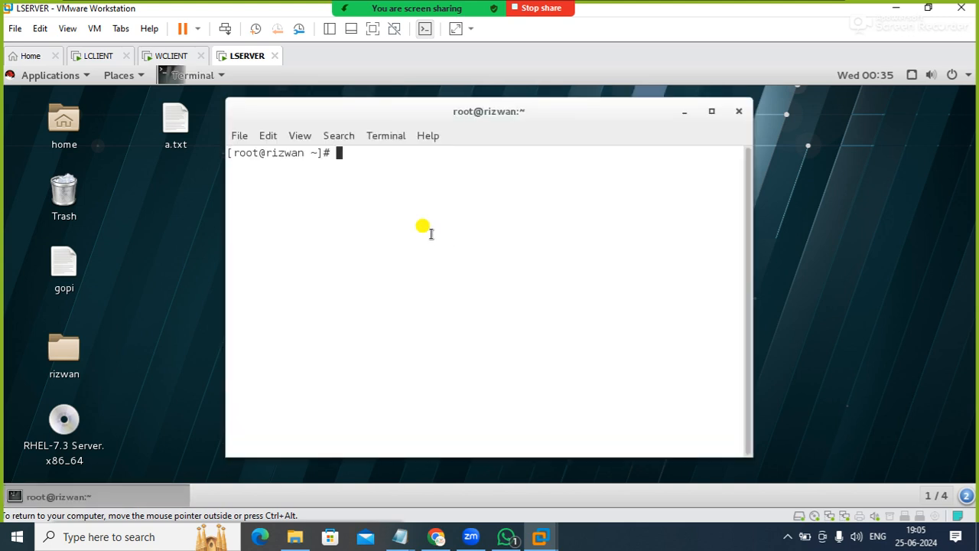
text(ifconfig ens33)
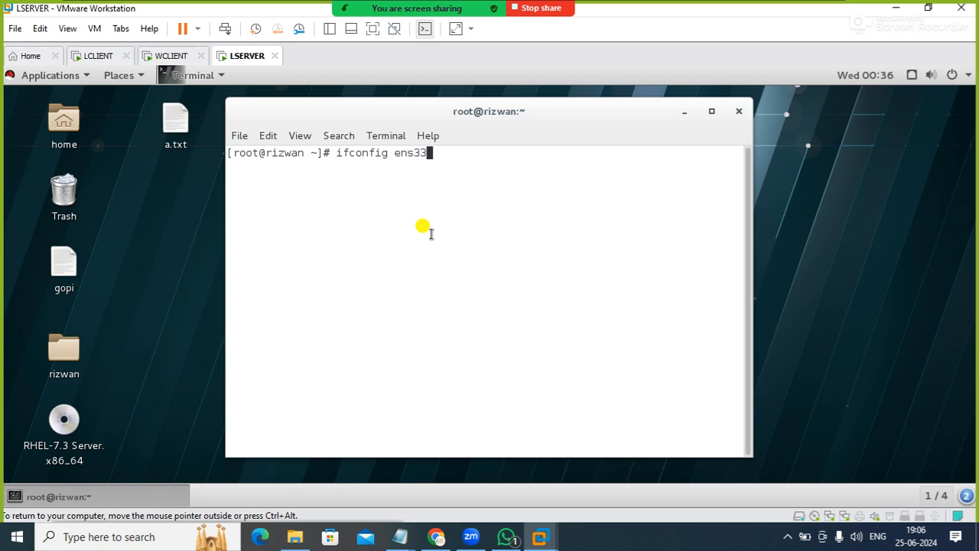
key(Return)
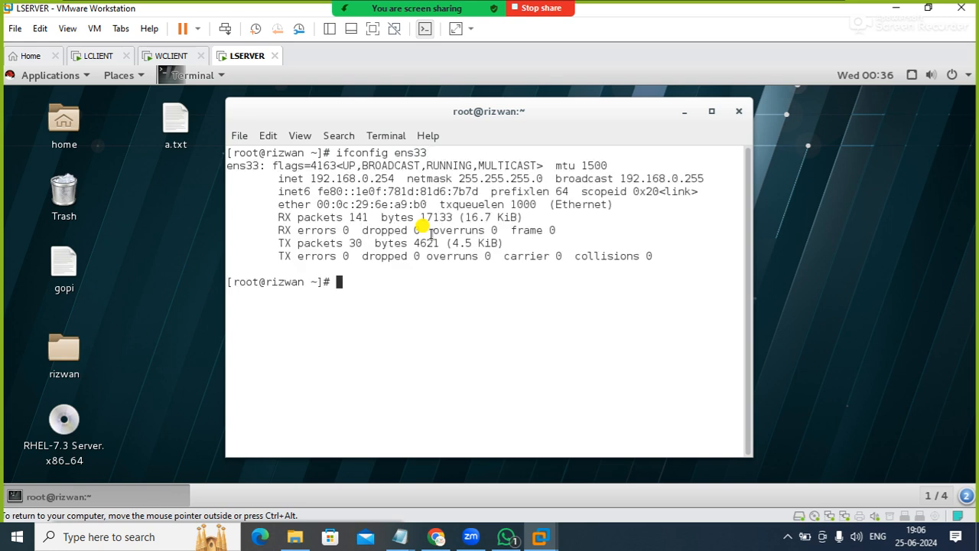
Run ifconfig ens37 and examine the interface's inet address
key(Up)
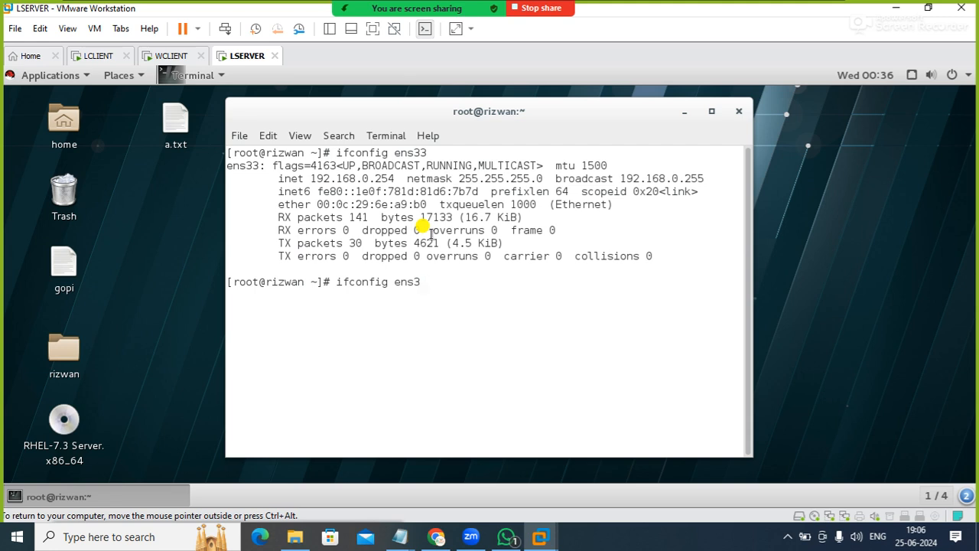
key(Return)
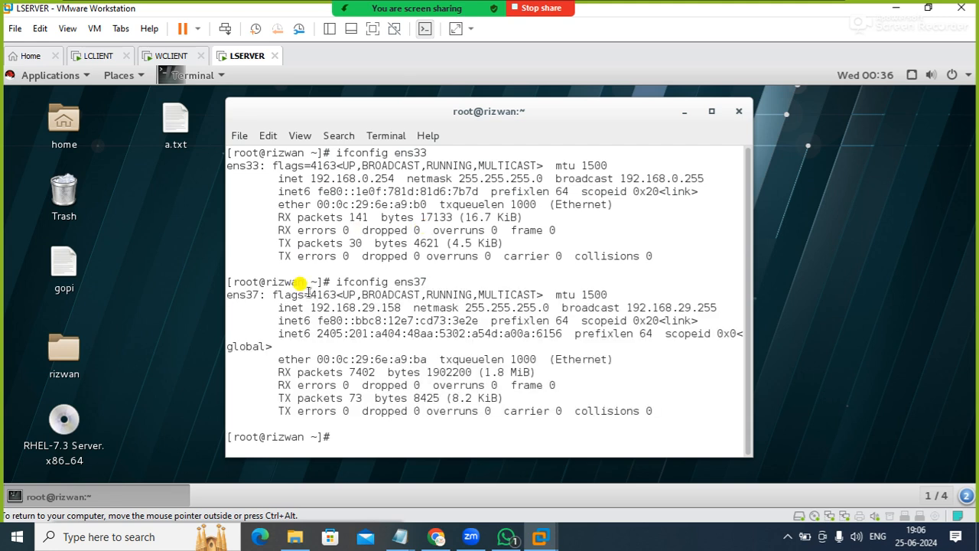
drag(348, 309, 391, 307)
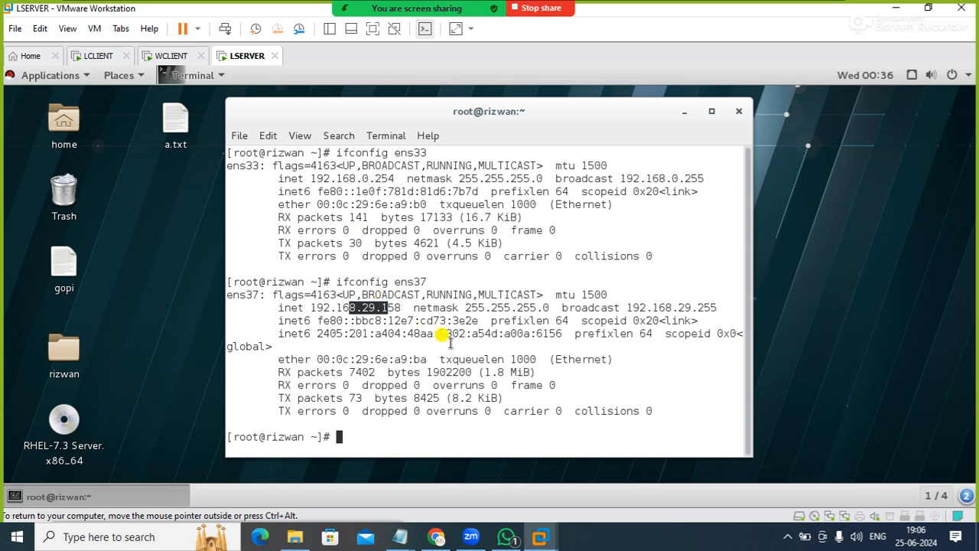
Clear the terminal and test the server's internet connectivity with ping google.com
text(clear)
key(Return)
text(ping 1)
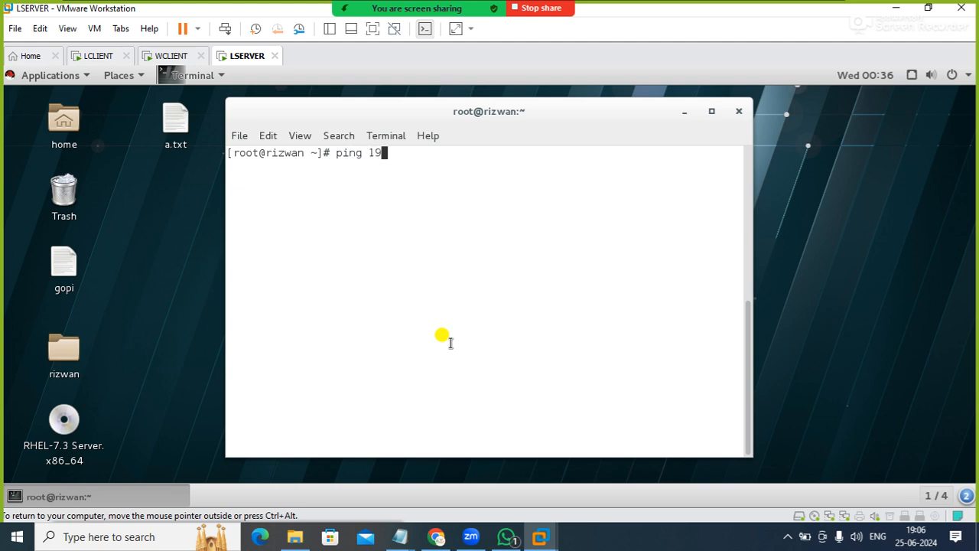
key(BackSpace)
text(google.com)
key(Return)
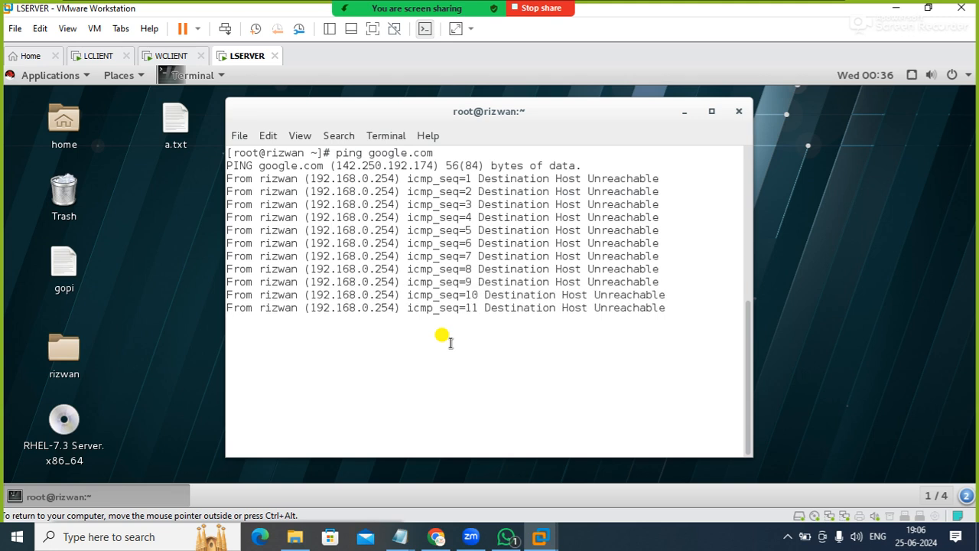
Minimize VMware Workstation and check which Wi-Fi network the host computer is connected to
click(893, 8)
click(788, 537)
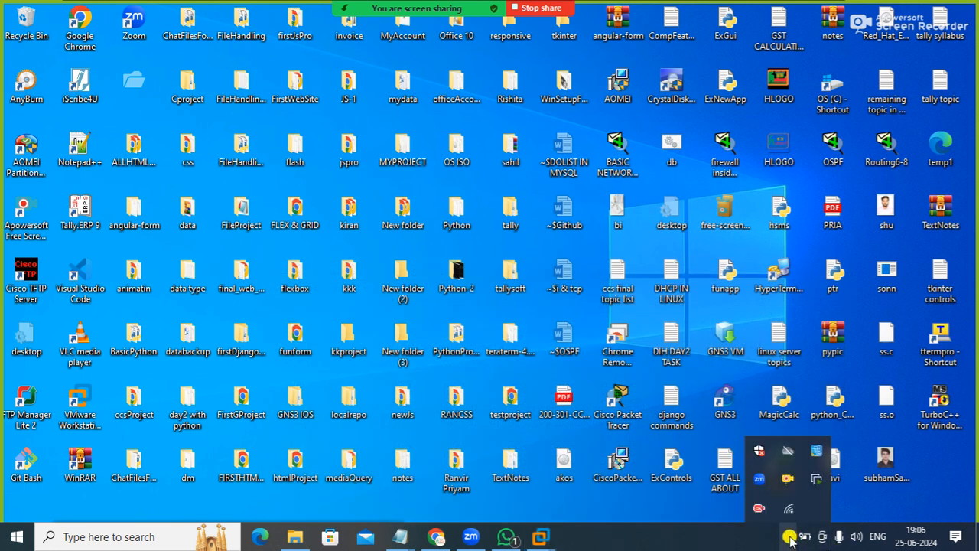
click(790, 511)
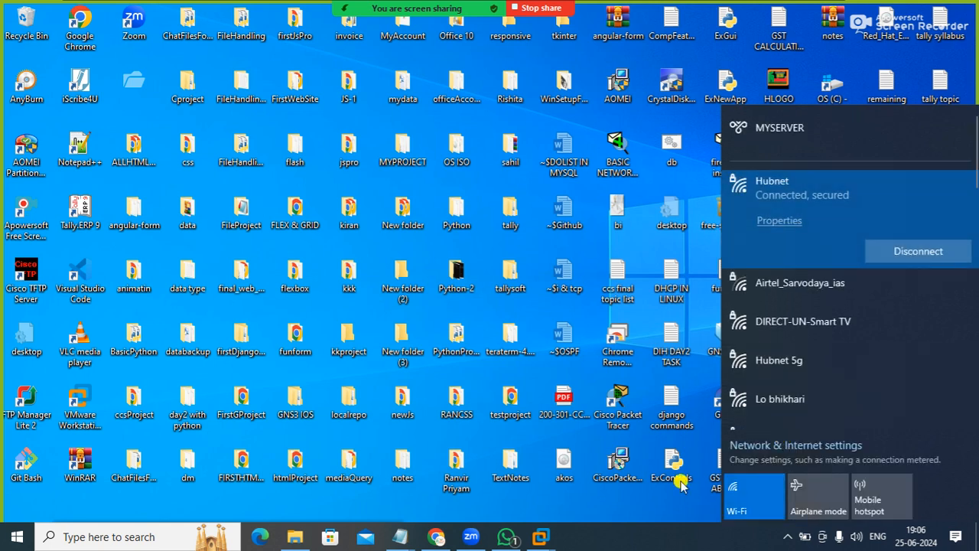
click(662, 497)
Open the host computer's Network Connections window through the Run dialog
key(super+r)
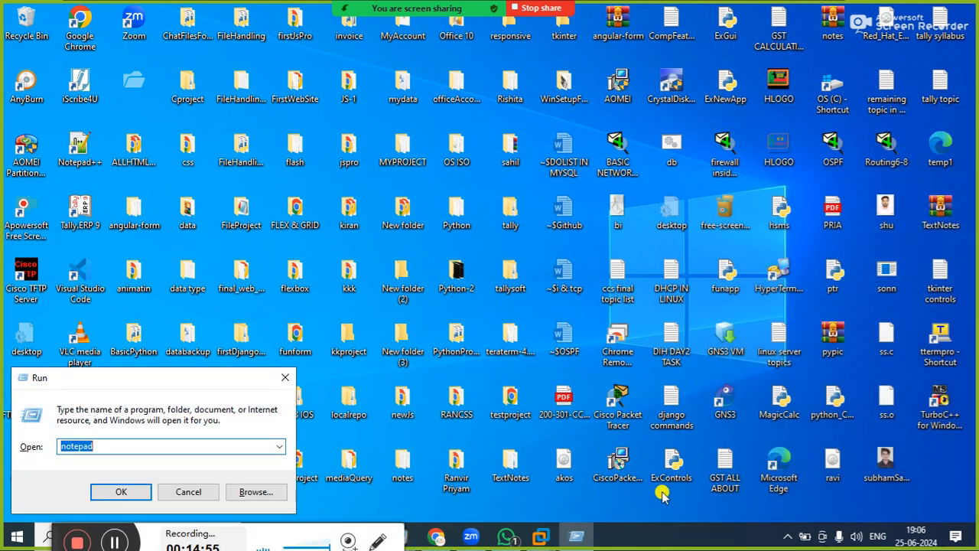
text(NC)
key(Down)
key(Return)
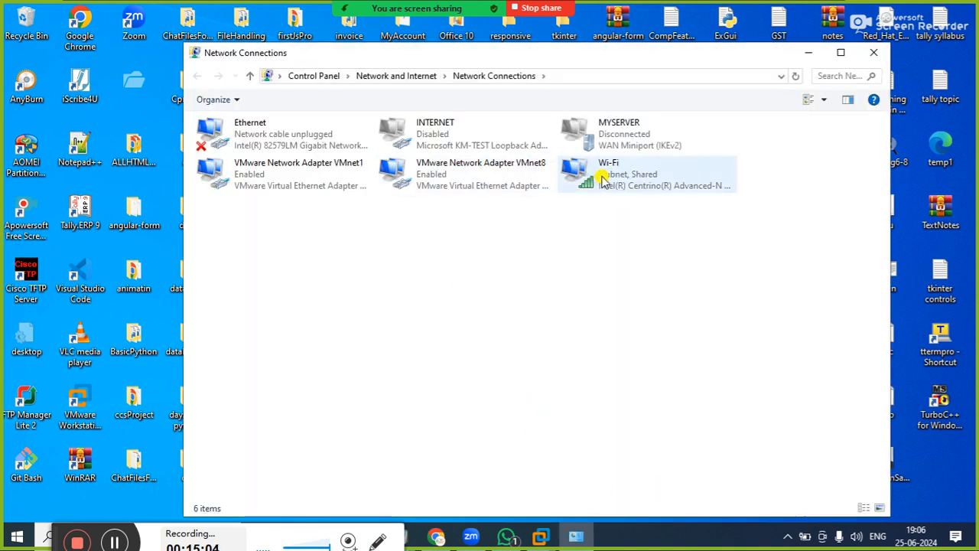
Turn off both Internet Connection Sharing options in the Wi-Fi adapter's properties and apply the change
click(624, 187)
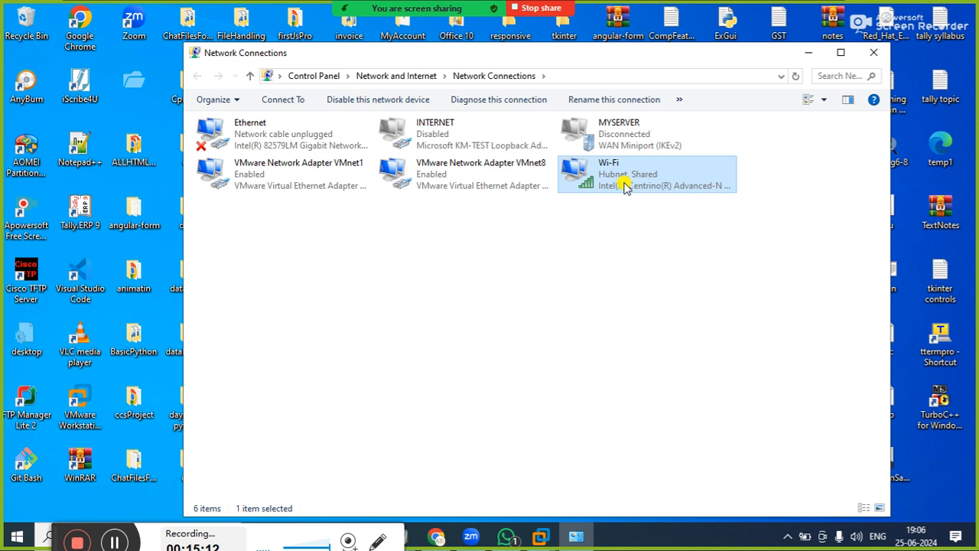
right_click(624, 187)
click(651, 332)
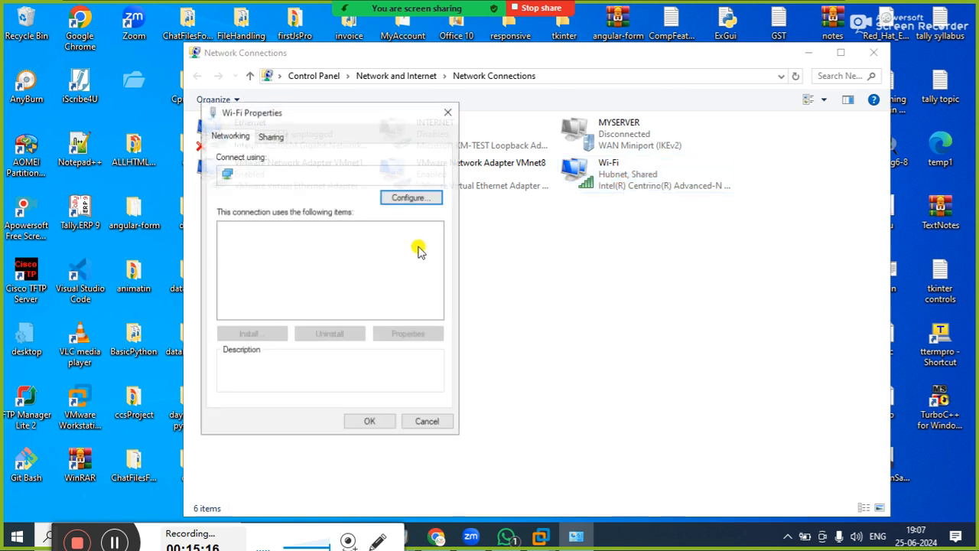
click(266, 136)
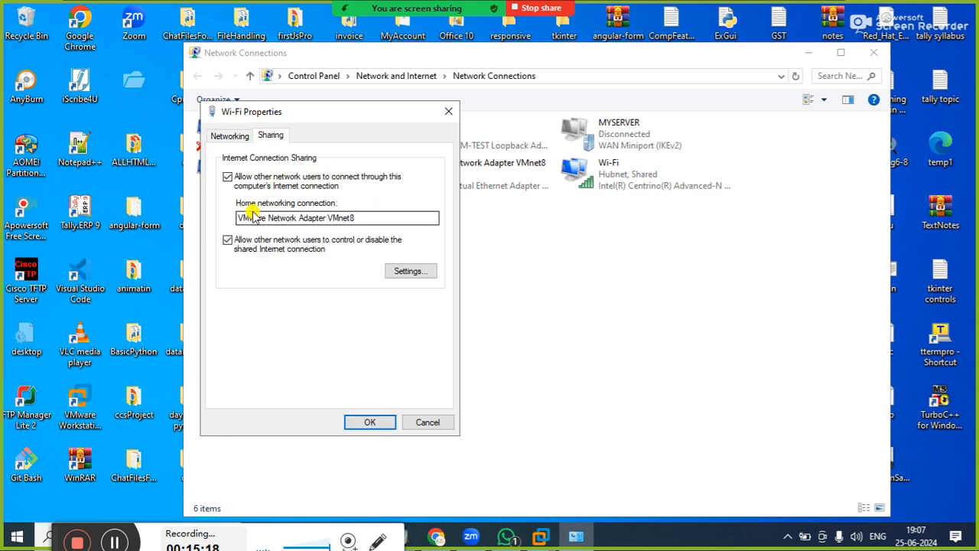
click(229, 242)
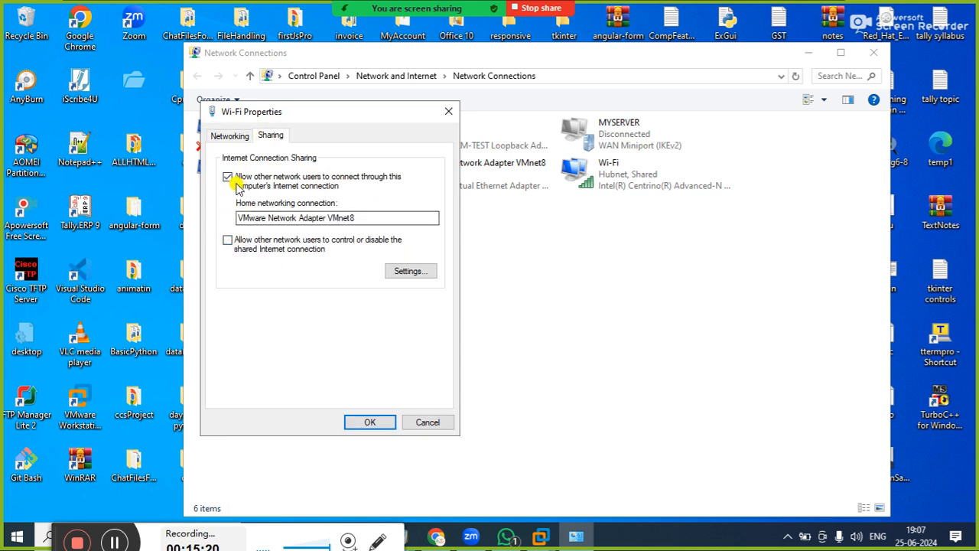
click(231, 180)
click(362, 420)
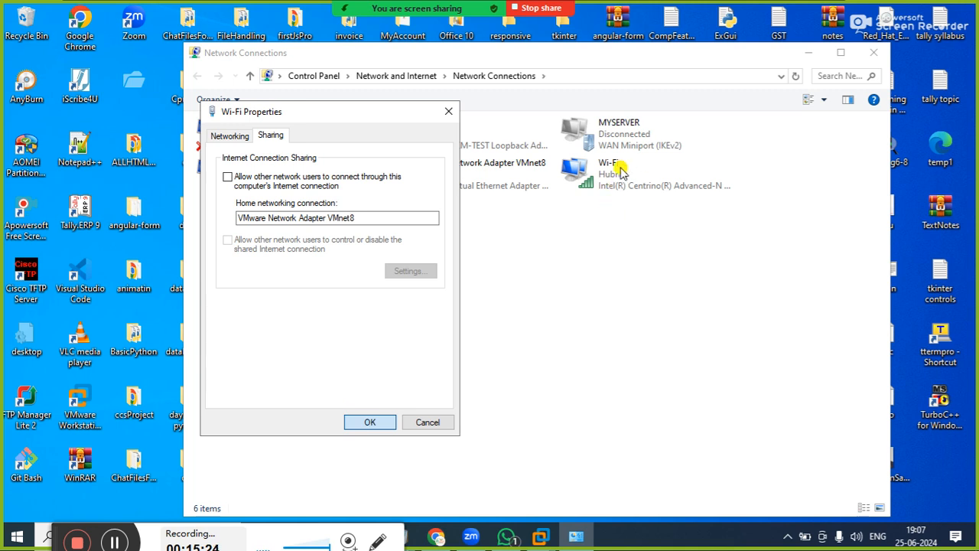
click(370, 422)
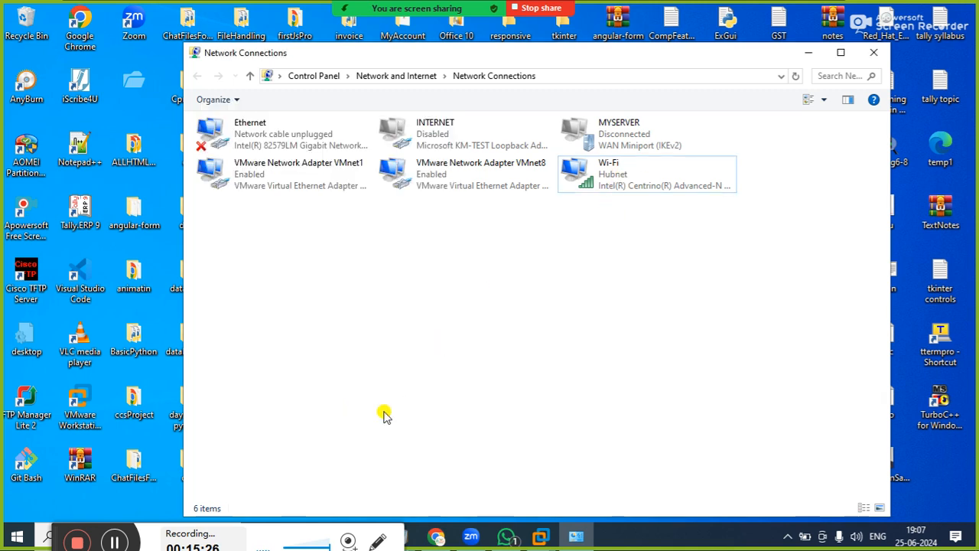
click(627, 188)
right_click(627, 188)
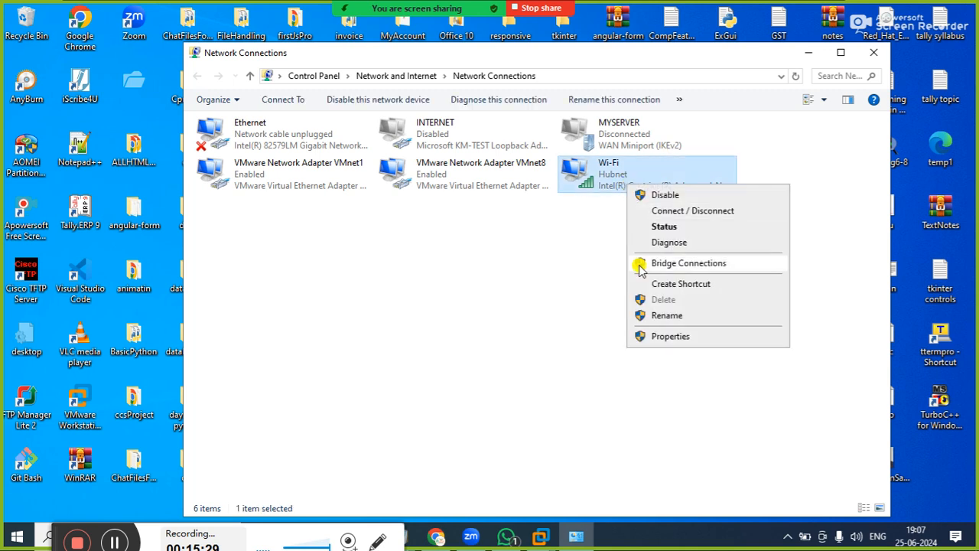
click(651, 335)
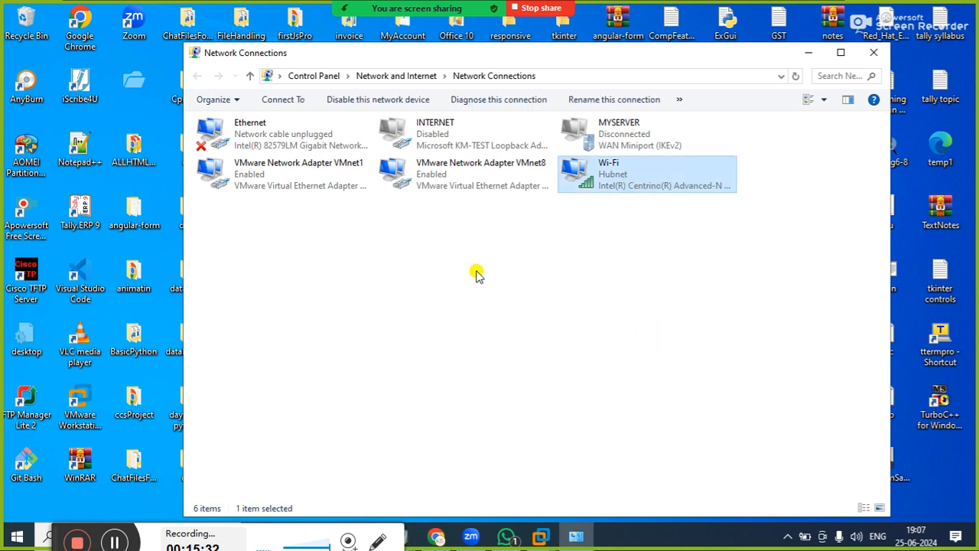
click(271, 138)
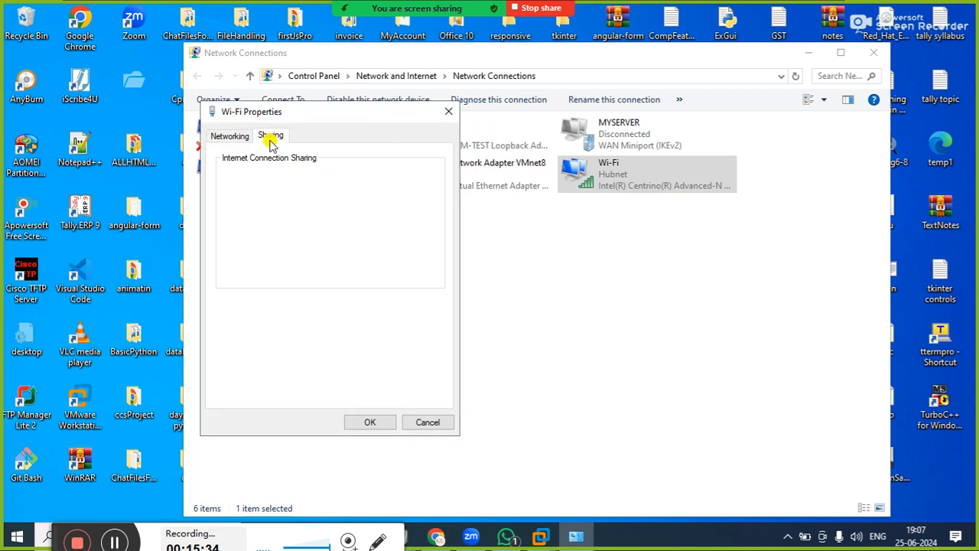
click(248, 177)
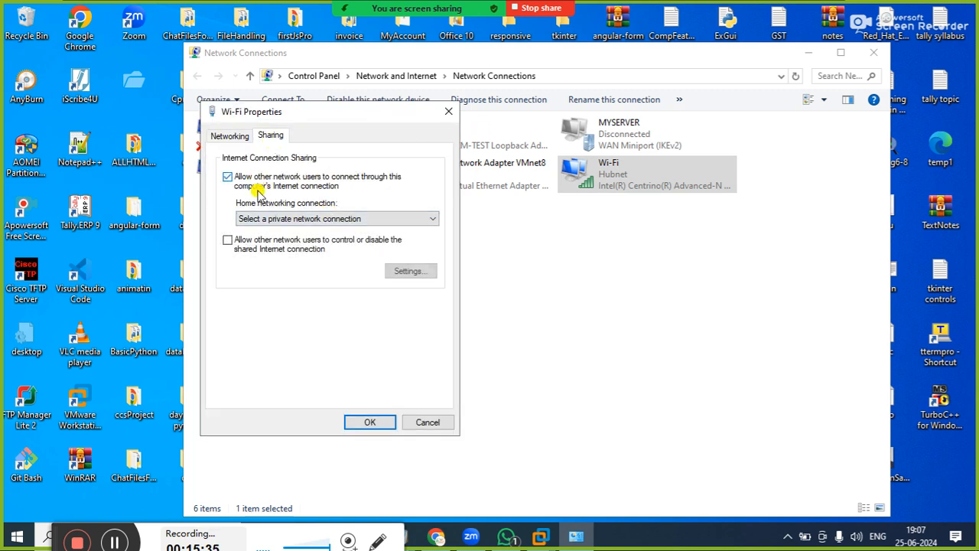
click(264, 219)
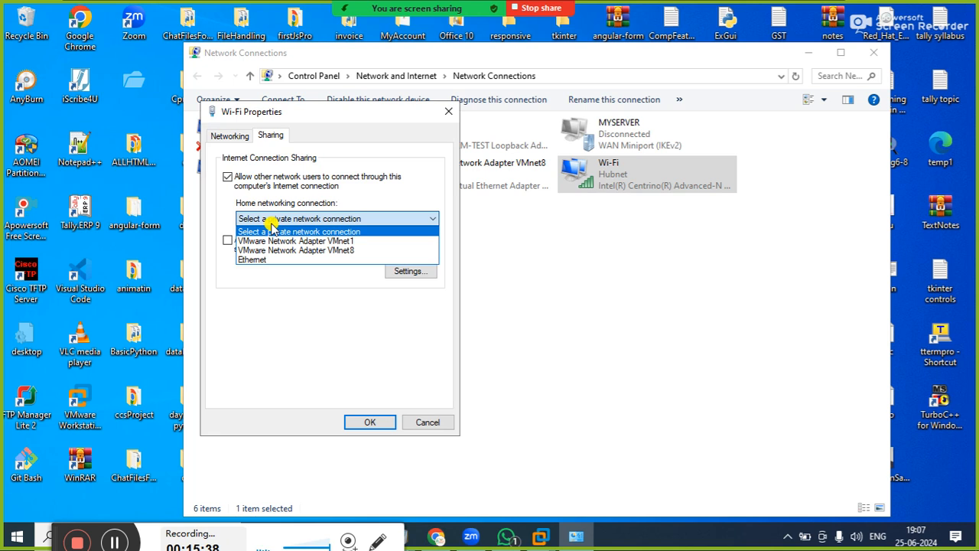
click(419, 423)
click(426, 422)
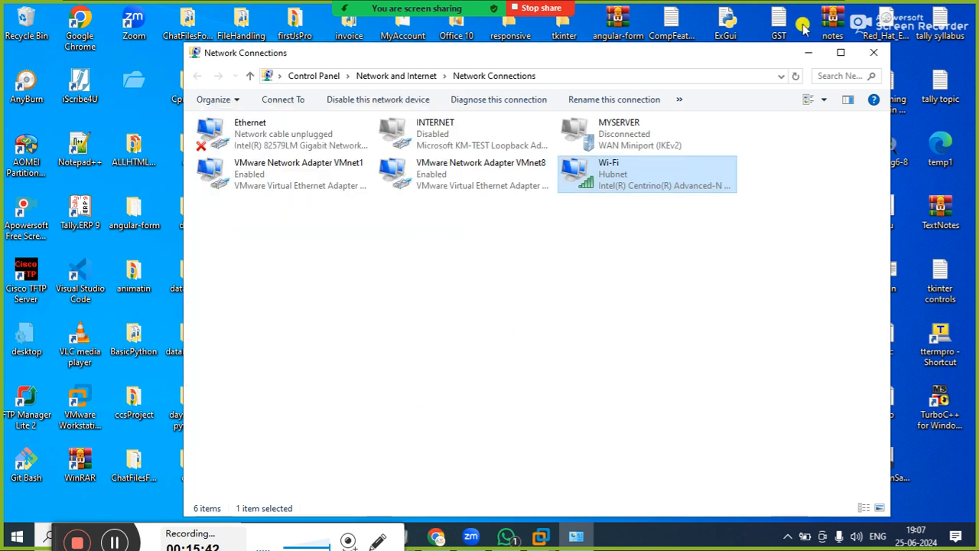
Close the Network Connections window and switch to the LSERVER virtual machine in VMware Workstation
click(876, 52)
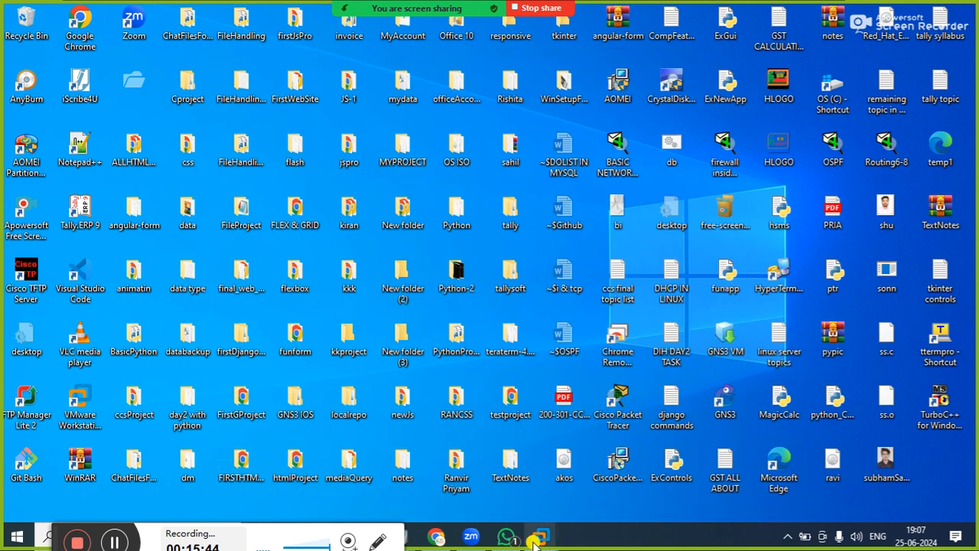
mouse_move(537, 540)
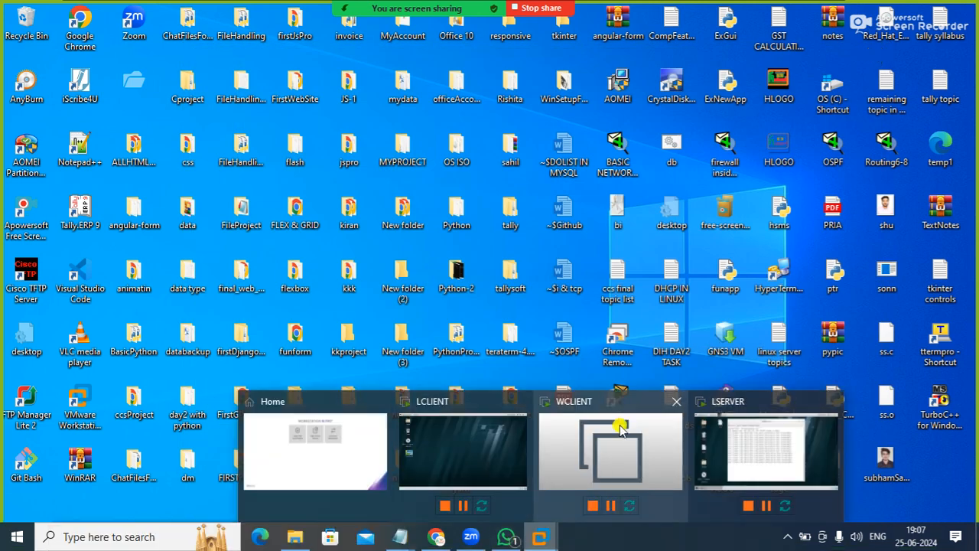
click(752, 442)
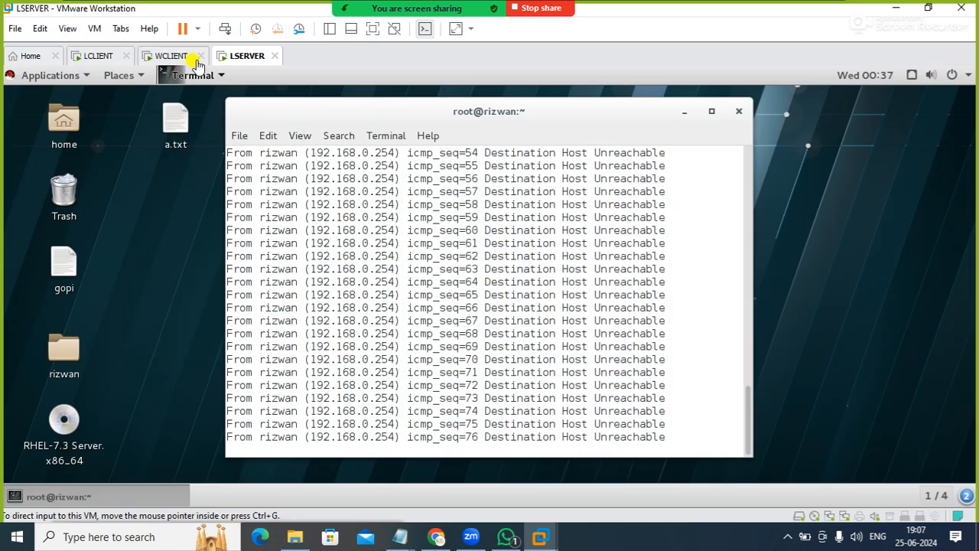
Change Network Adapter 2 of the LSERVER virtual machine to NAT and save the settings
right_click(235, 56)
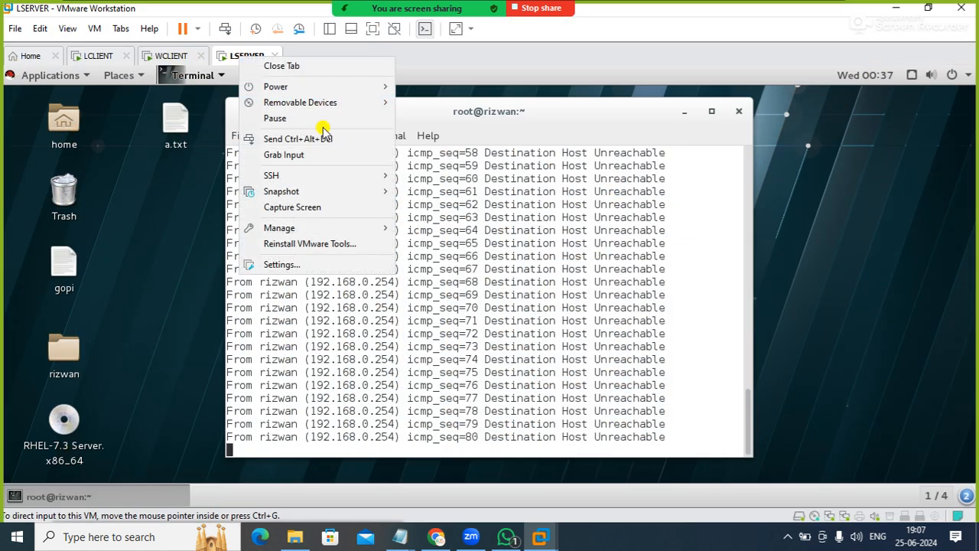
click(325, 268)
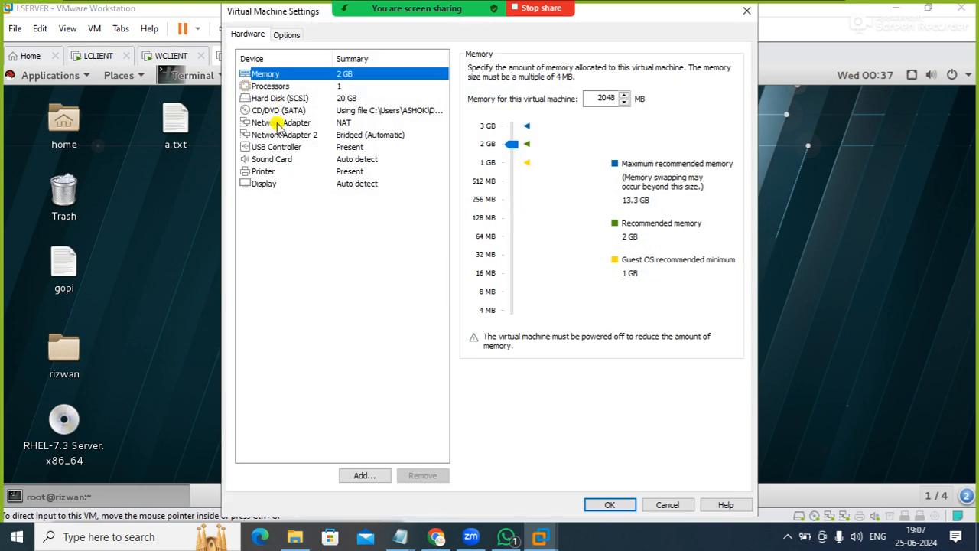
click(283, 135)
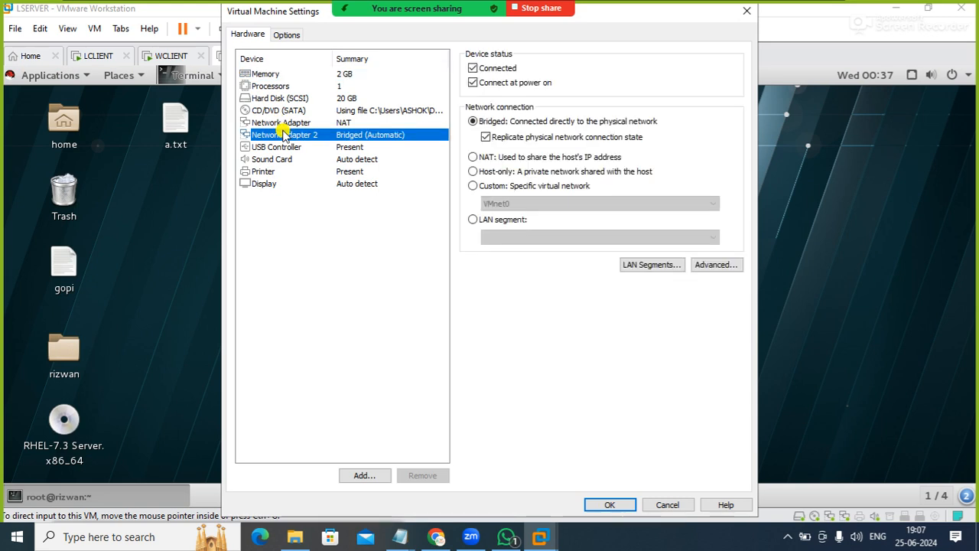
click(484, 138)
click(473, 157)
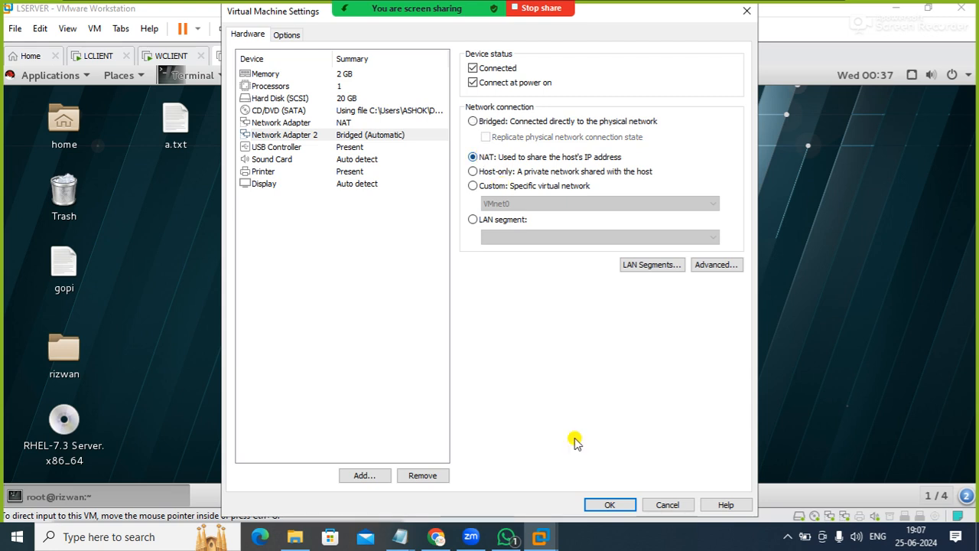
click(609, 506)
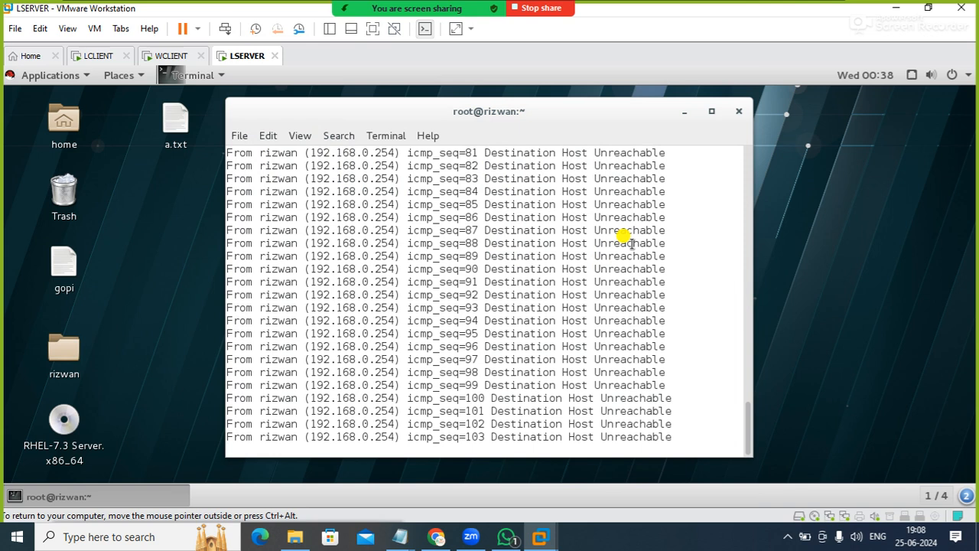
Open the server's wired network settings and display the Ethernet (ens37) interface
click(913, 83)
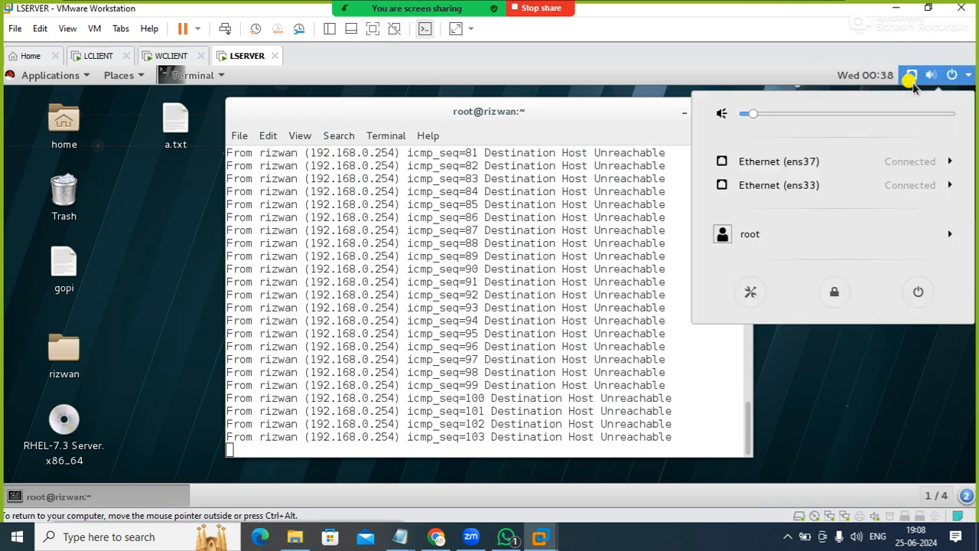
click(839, 190)
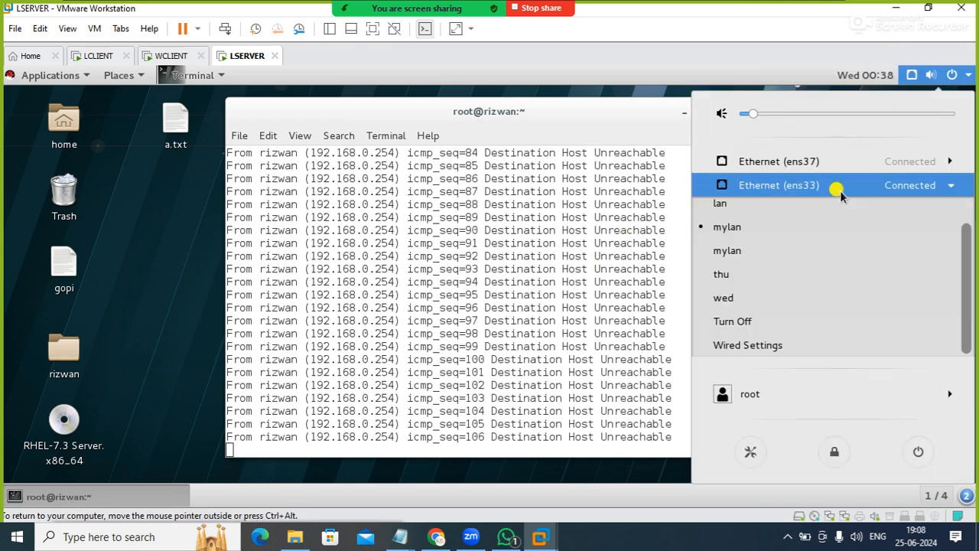
click(798, 345)
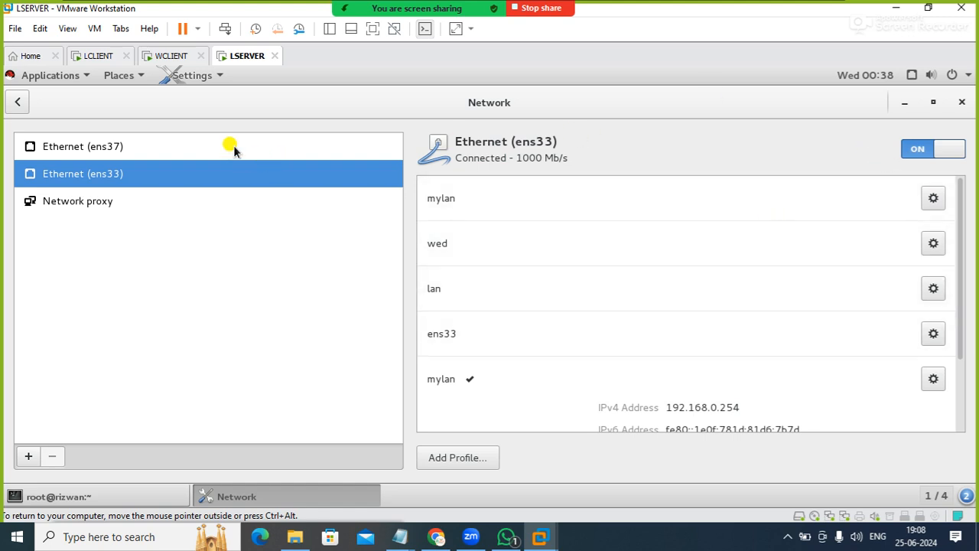
click(232, 146)
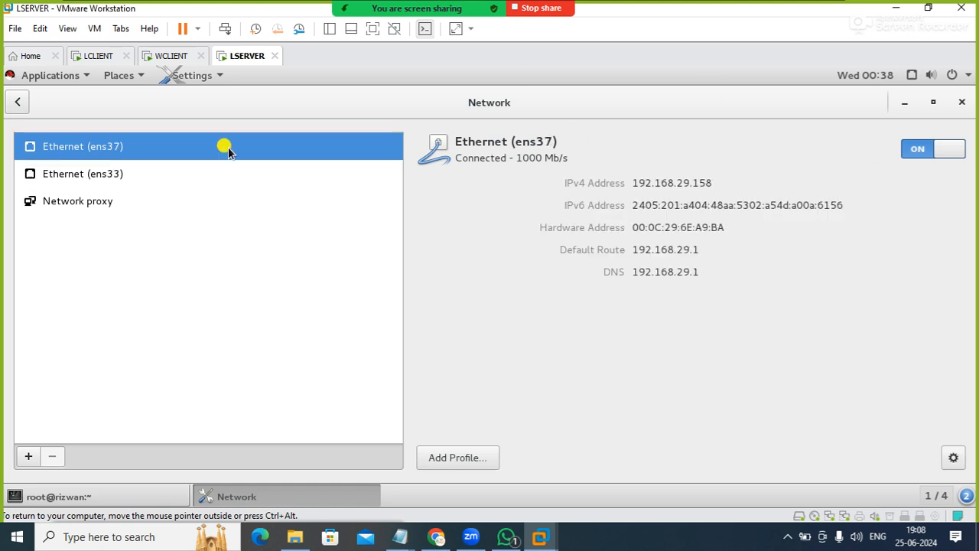
Restart the Ethernet (ens37) connection by switching it off and on several times, then close the network settings
click(910, 152)
click(916, 149)
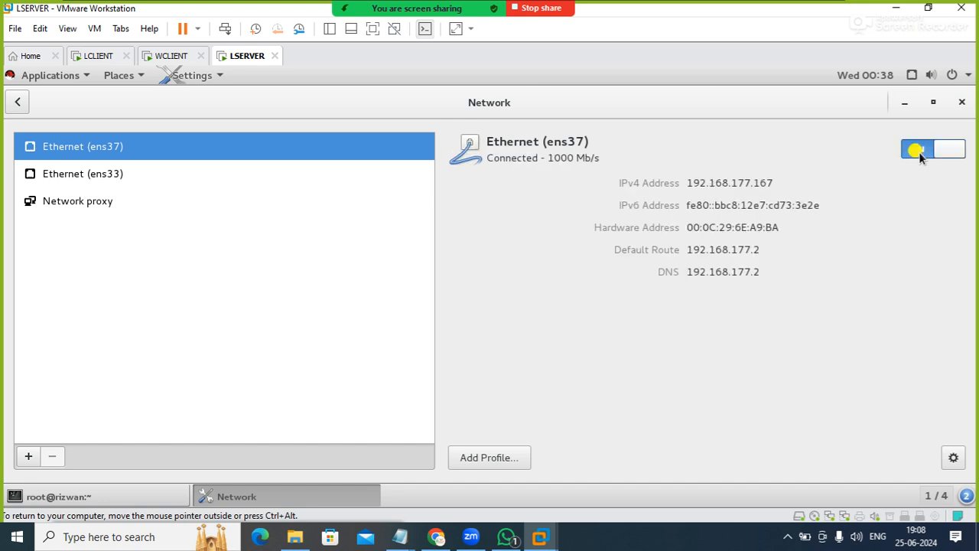
click(916, 150)
click(916, 150)
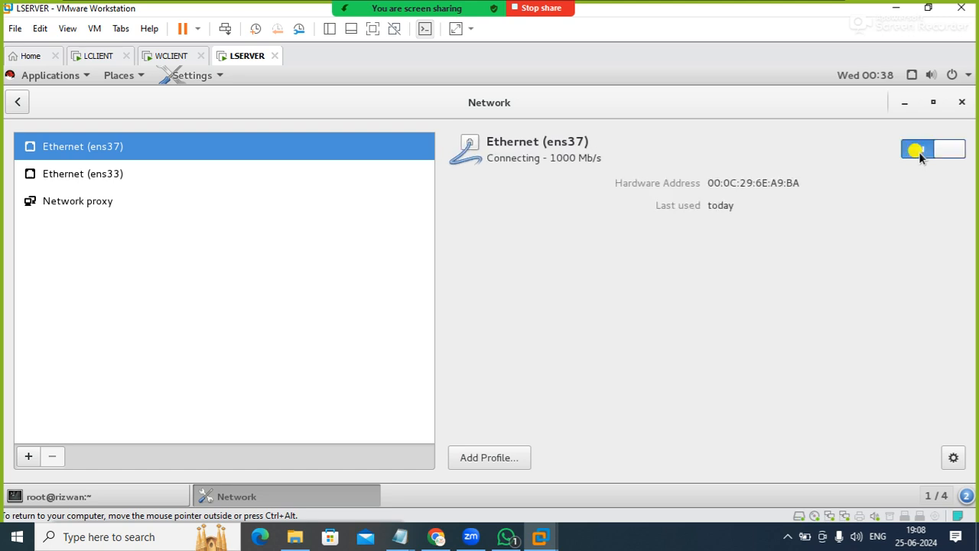
click(917, 152)
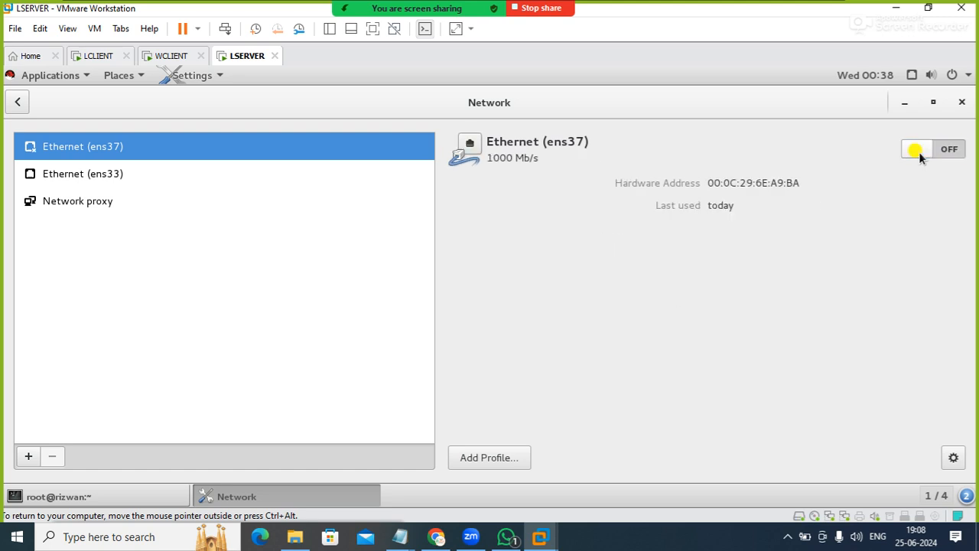
click(918, 151)
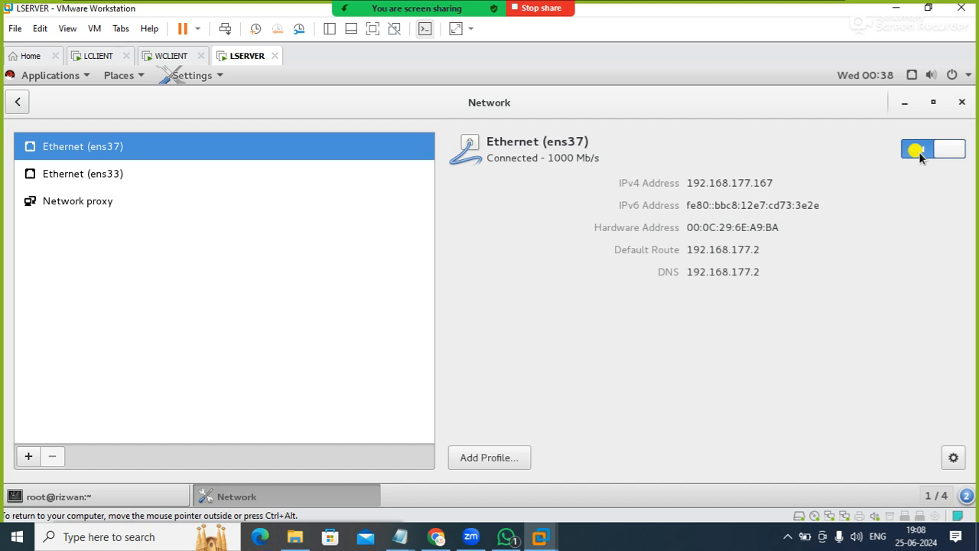
click(916, 150)
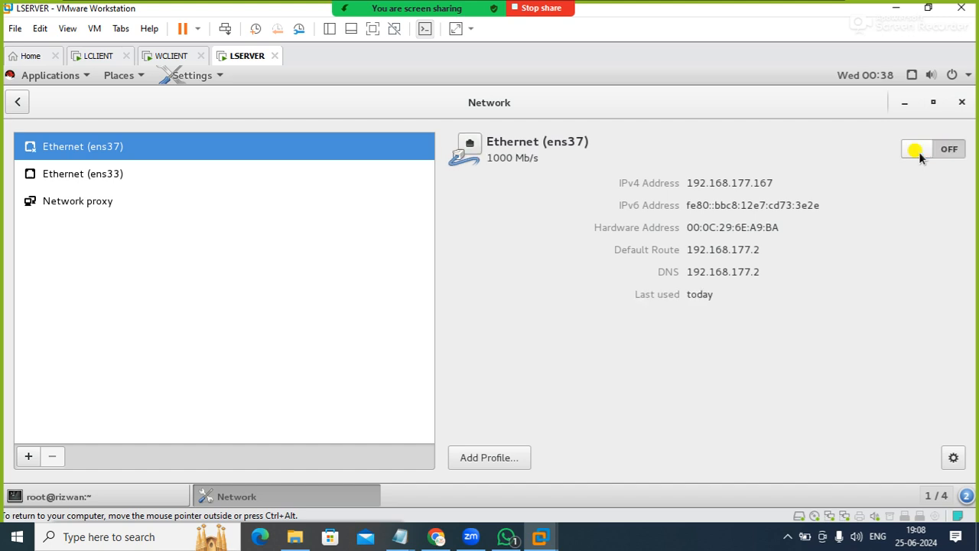
click(916, 150)
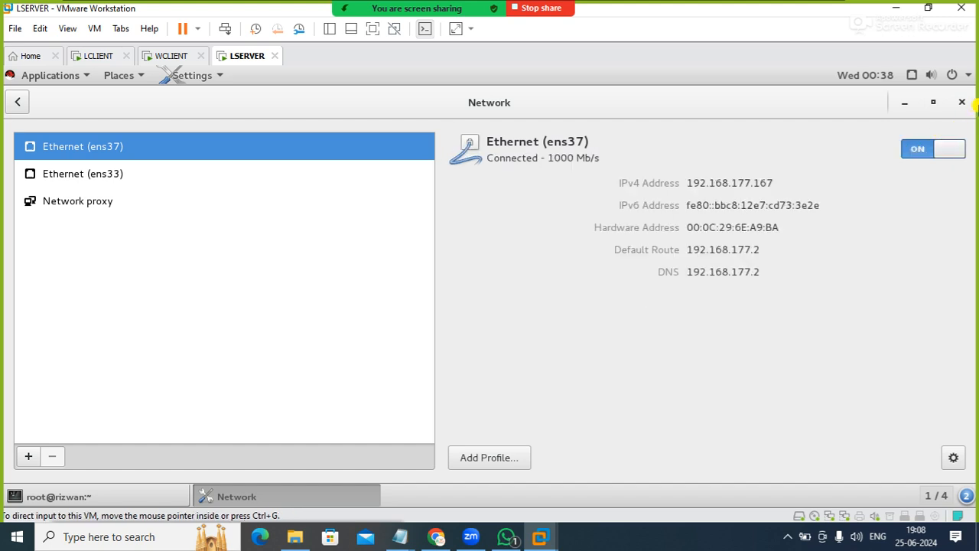
click(962, 101)
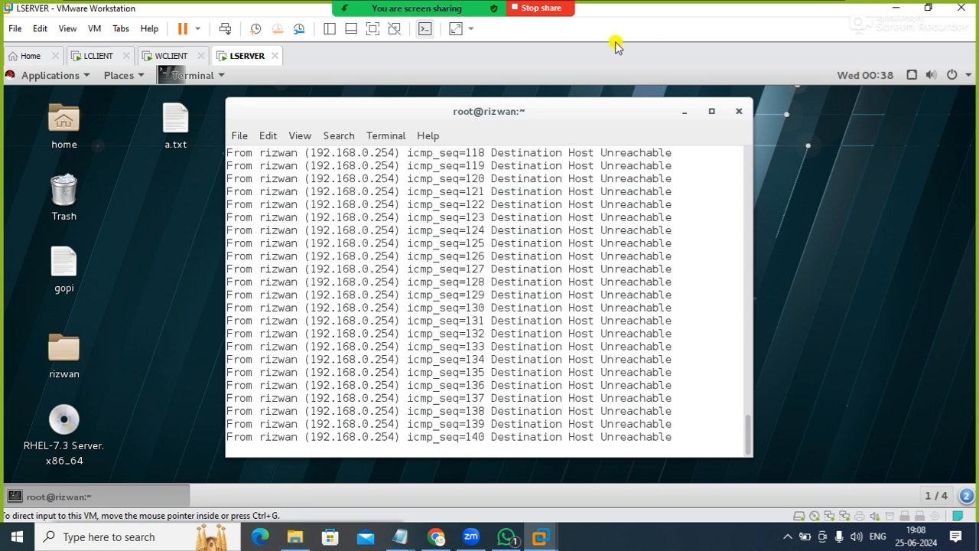
Reopen the LSERVER virtual machine settings and select Bridged with replicated physical network connection state for Network Adapter 2
right_click(247, 60)
click(269, 262)
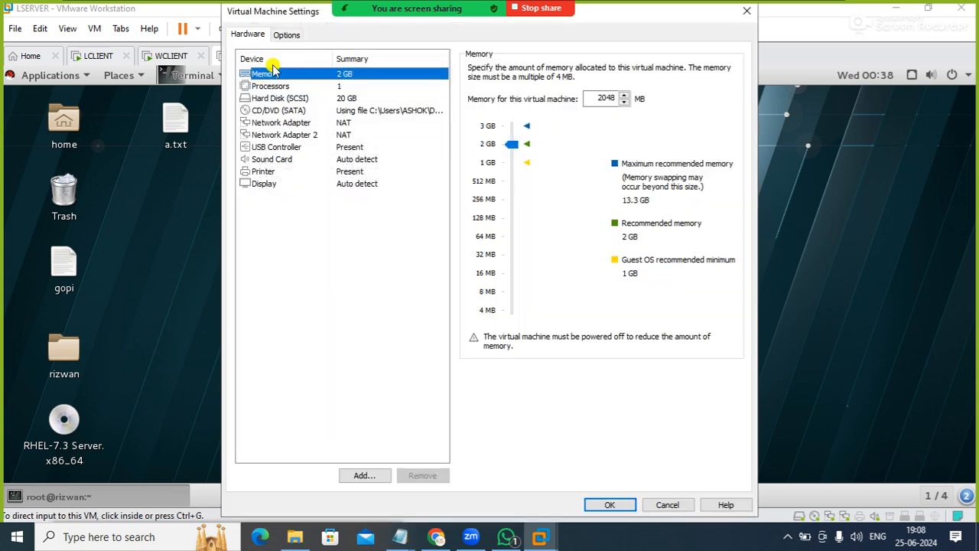
click(302, 135)
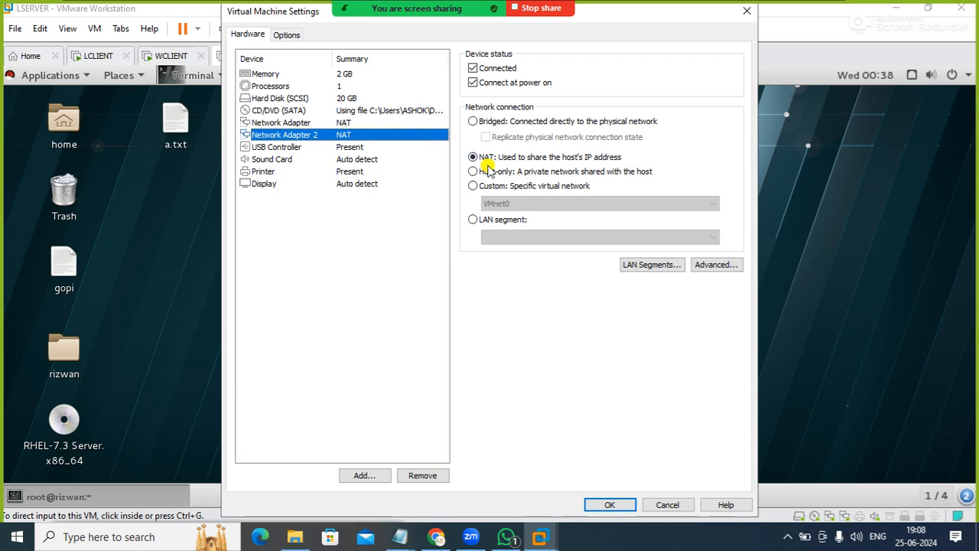
click(474, 121)
click(487, 137)
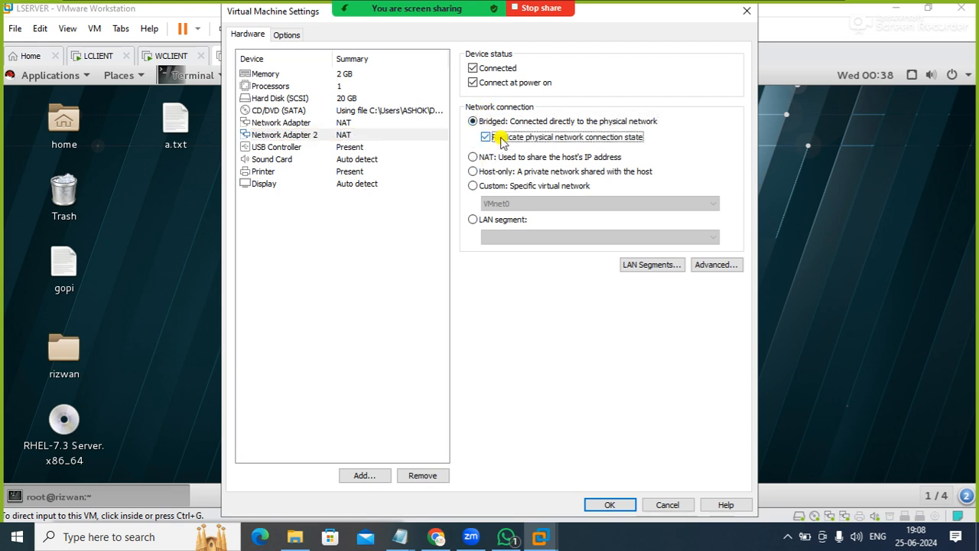
Review the advanced transfer settings and incoming bandwidth options of Network Adapter 2
click(704, 264)
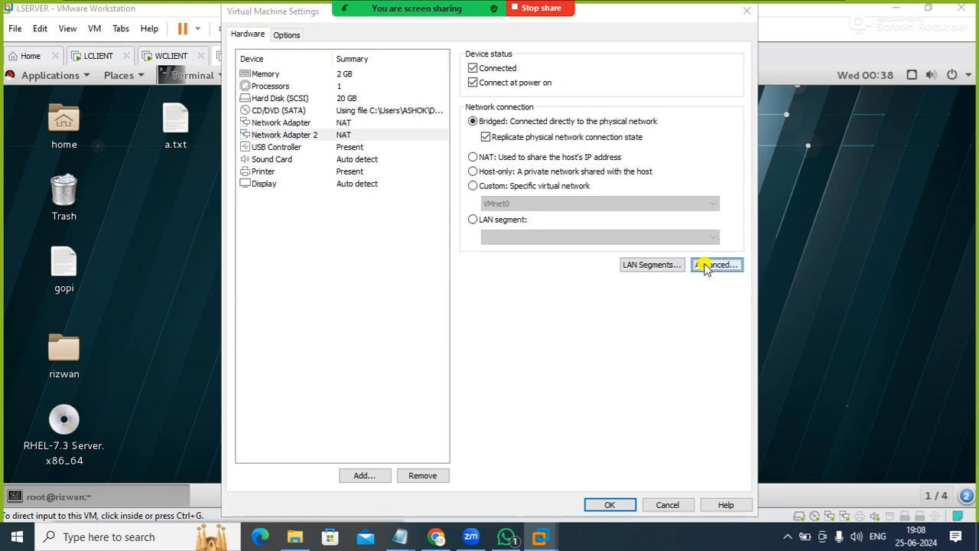
click(519, 155)
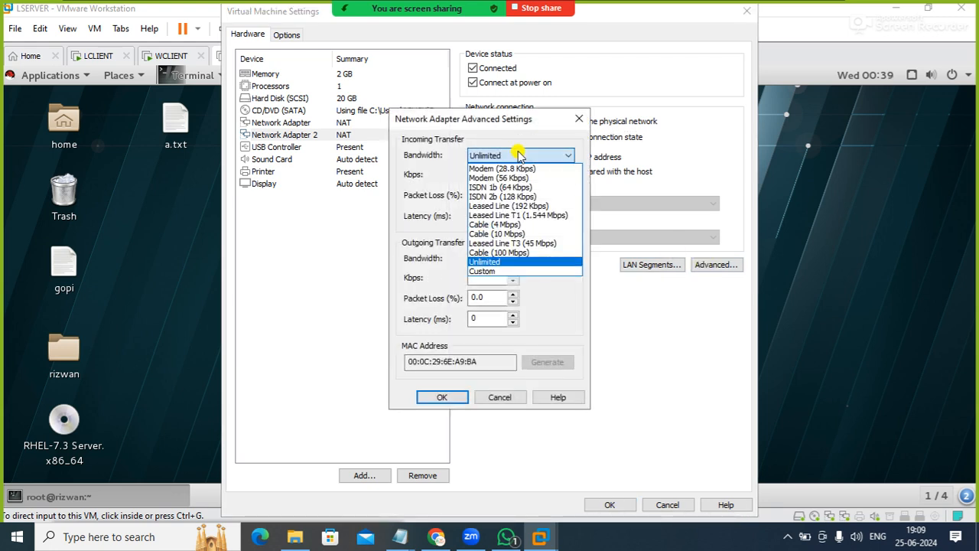
click(519, 155)
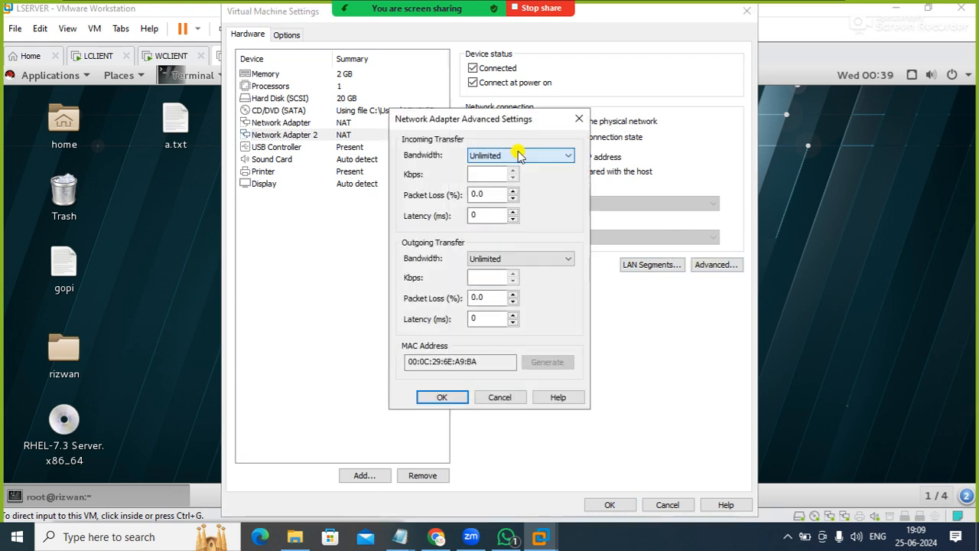
click(445, 397)
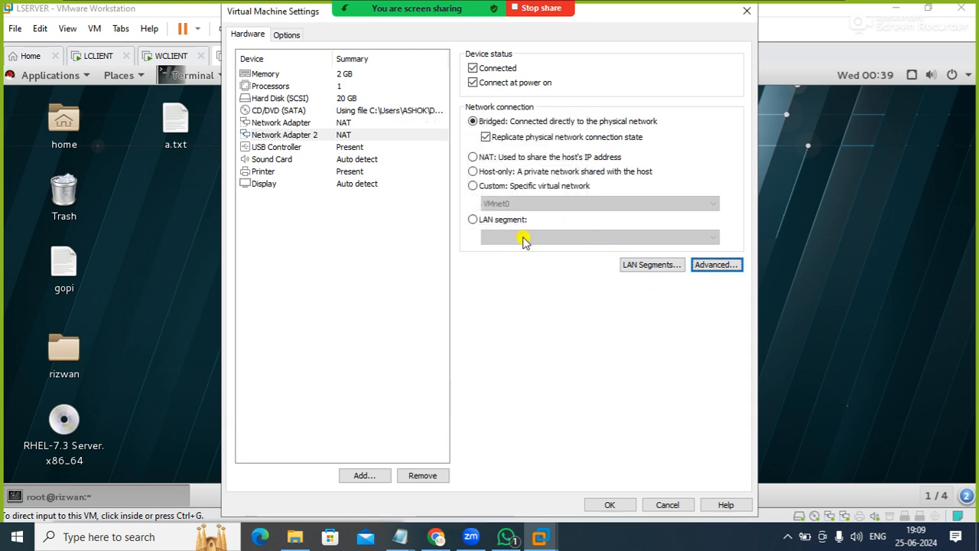
Review the custom virtual network and LAN segment choices available for Network Adapter 2
click(515, 185)
click(514, 204)
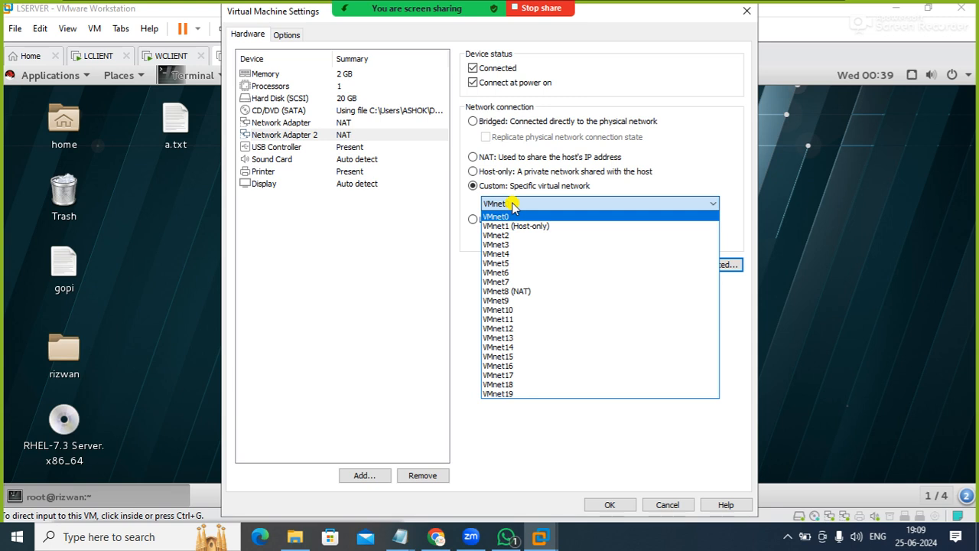
click(512, 204)
click(495, 221)
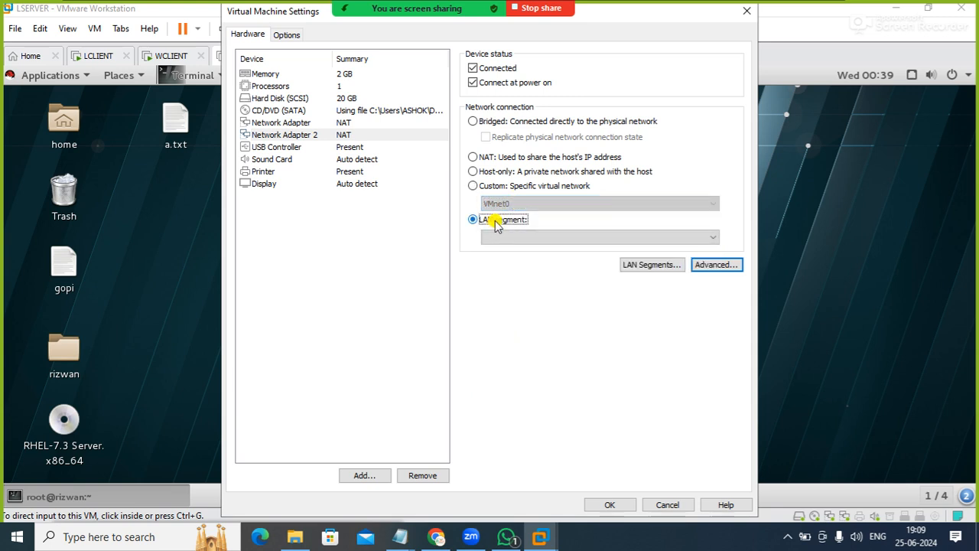
click(548, 238)
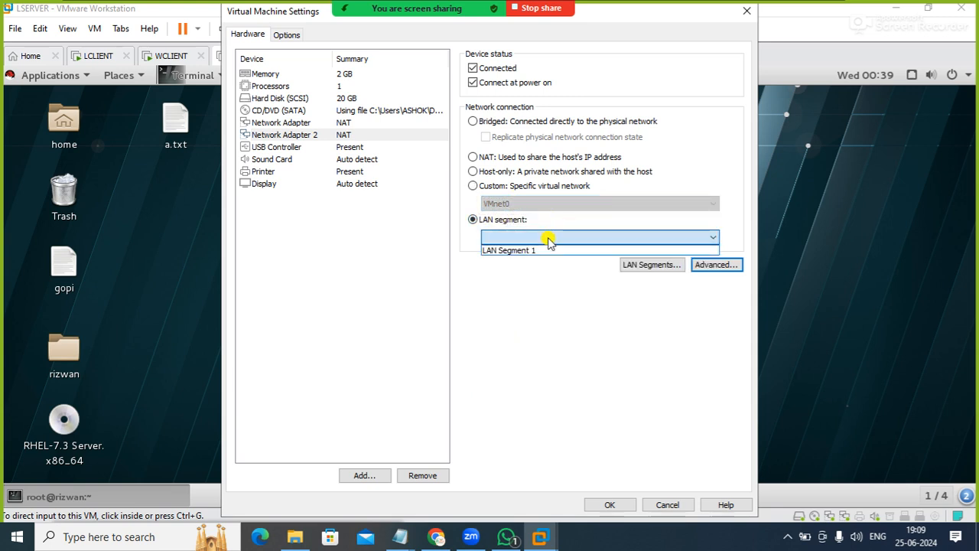
Set Network Adapter 2 to Bridged with replicated physical network connection state and apply the virtual machine settings
click(486, 124)
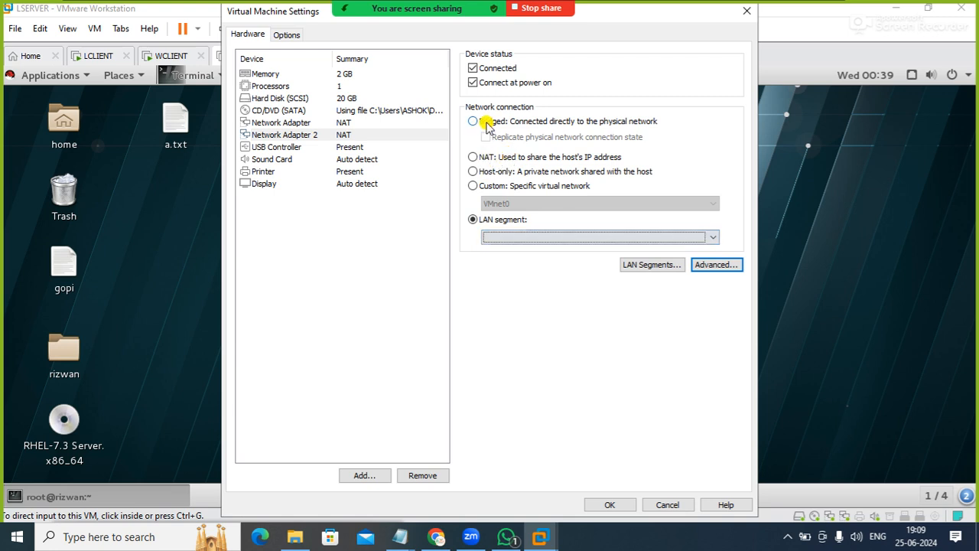
click(475, 123)
click(489, 138)
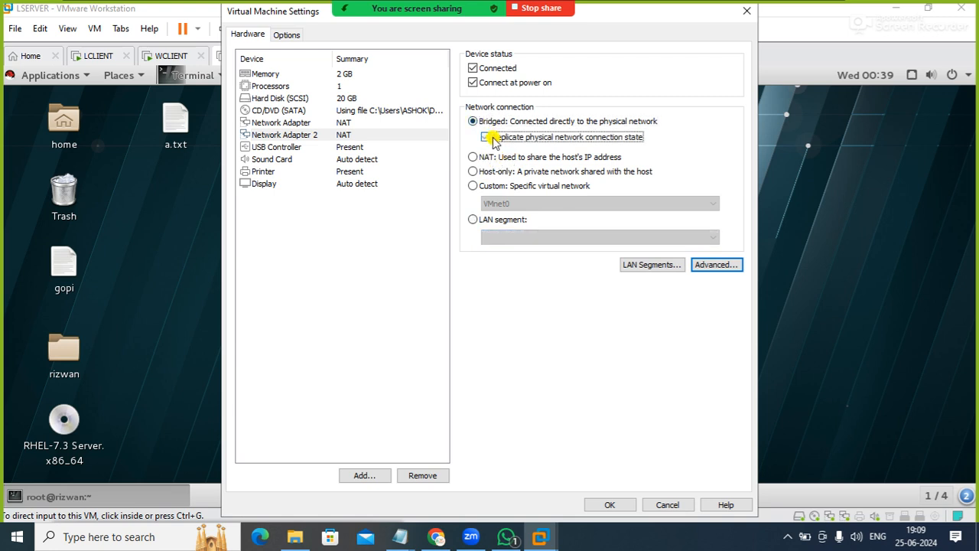
click(604, 504)
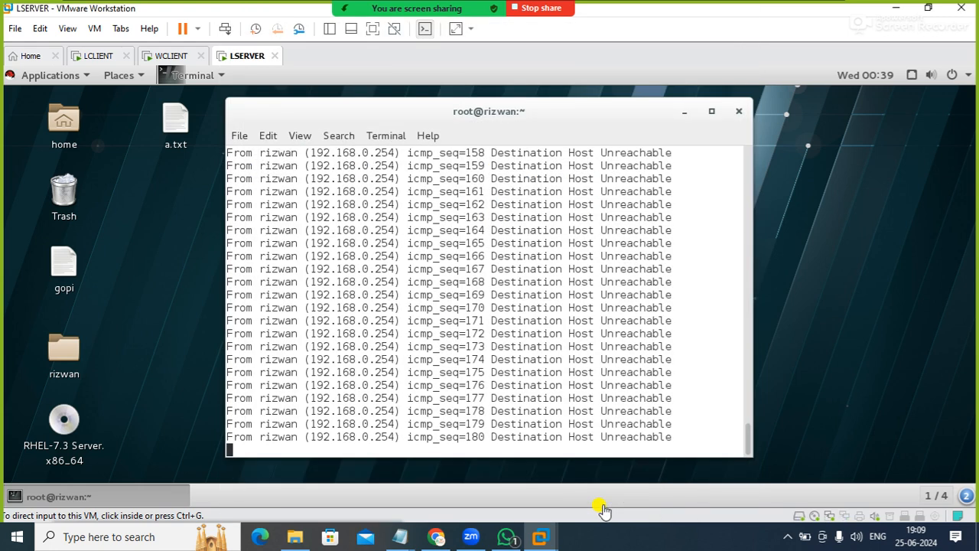
Open the server's wired network settings from Ethernet (ens33) and display the Ethernet (ens37) interface
click(911, 75)
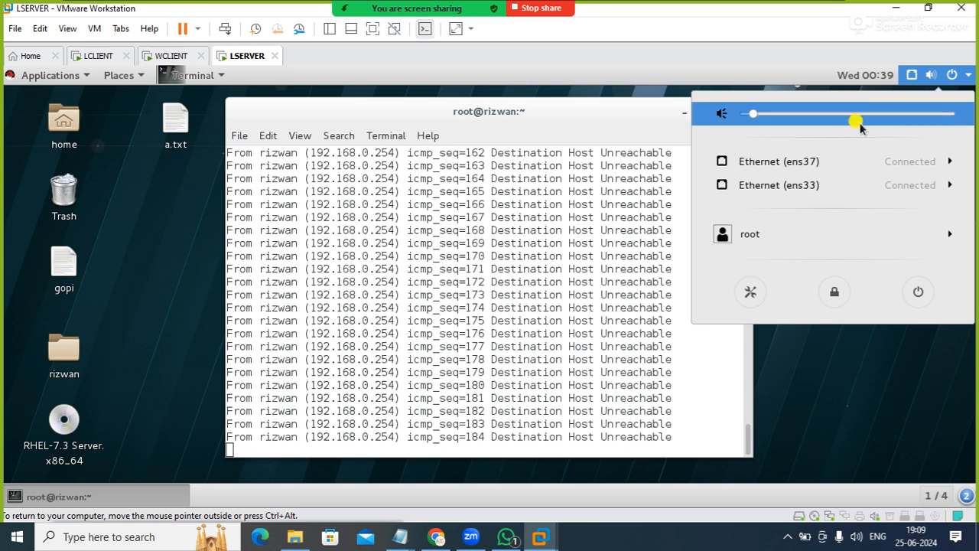
click(811, 185)
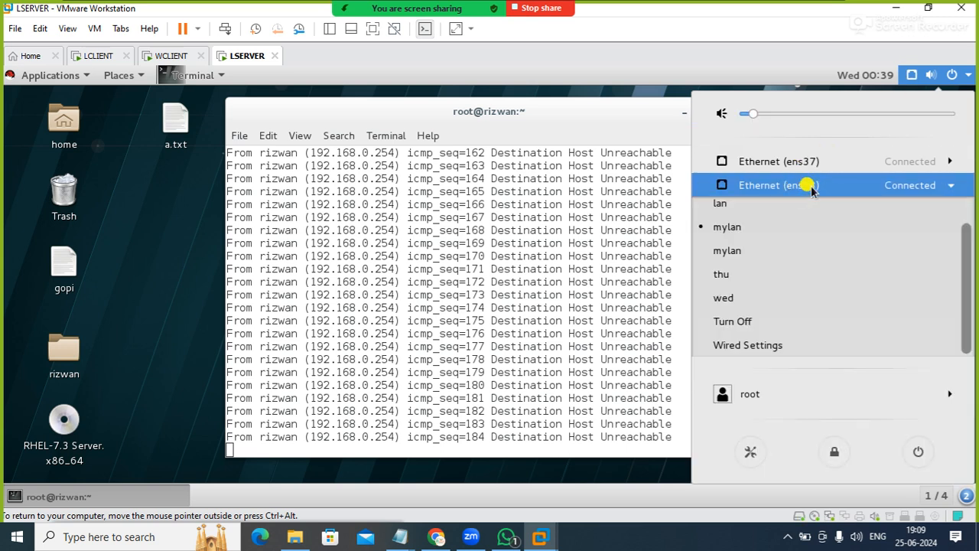
click(735, 350)
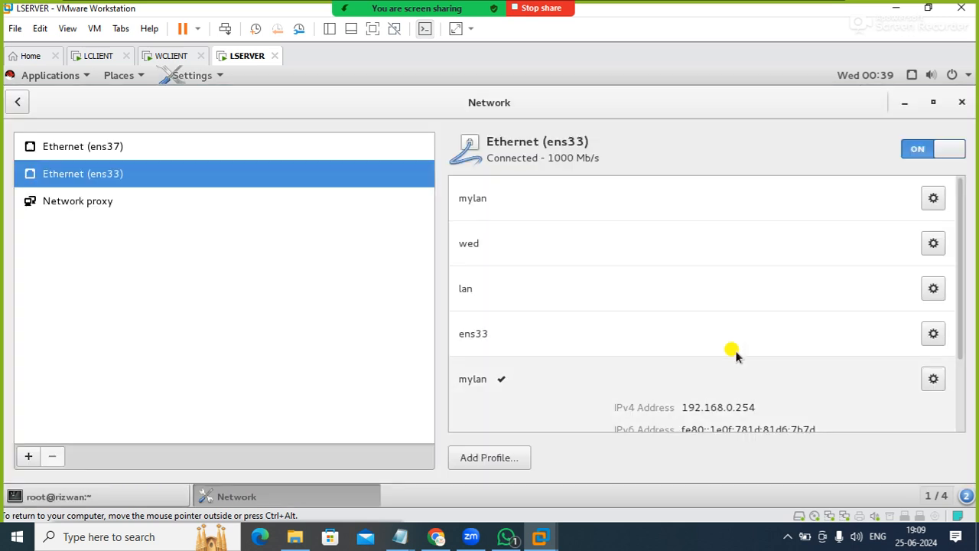
click(324, 156)
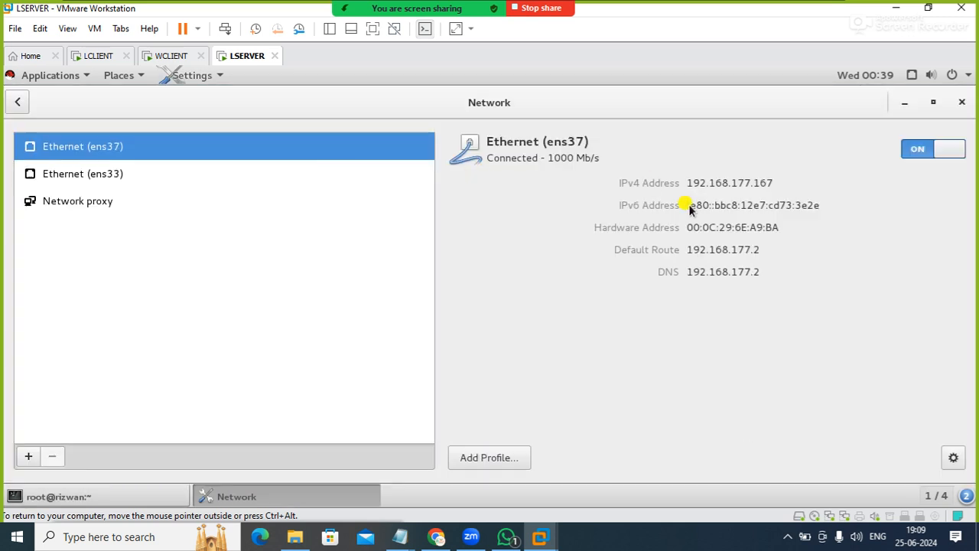
Restart the Ethernet (ens37) connection twice by switching it off and on, then close the network settings
click(927, 148)
click(930, 148)
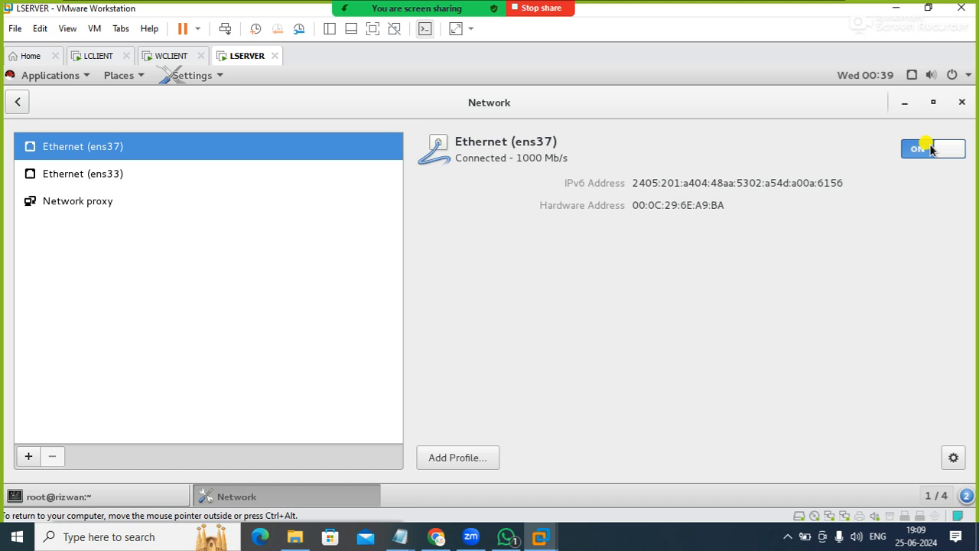
click(931, 148)
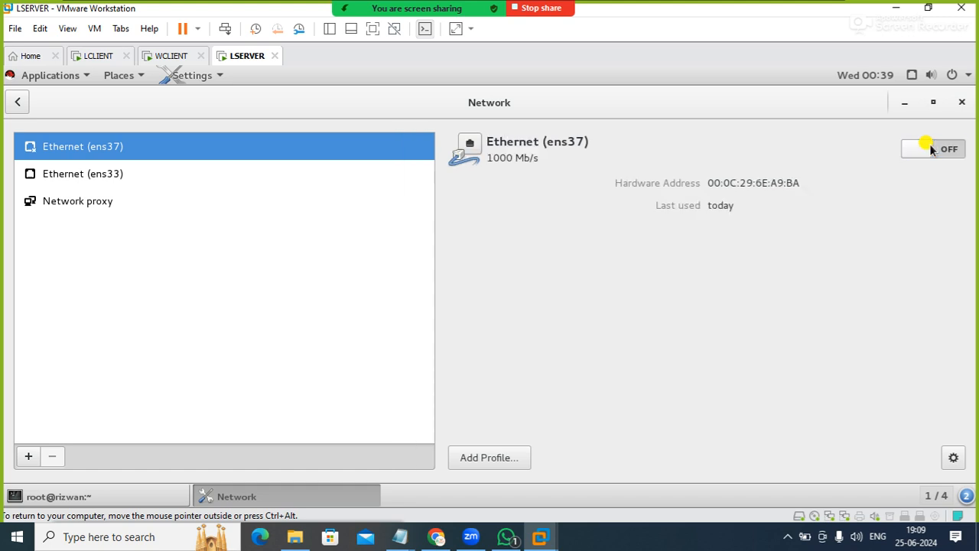
click(930, 148)
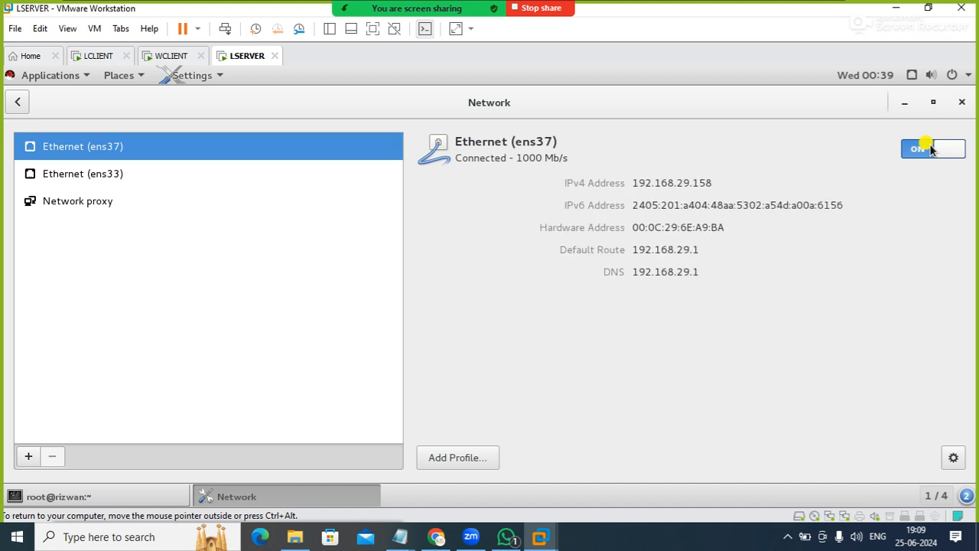
click(961, 103)
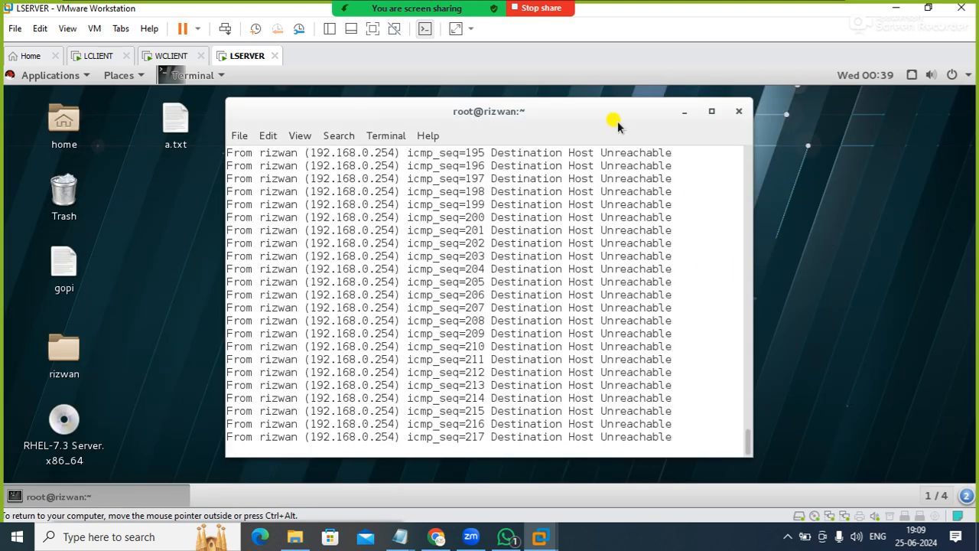
Stop the running google.com ping in the terminal and clear the terminal screen
drag(590, 110, 594, 99)
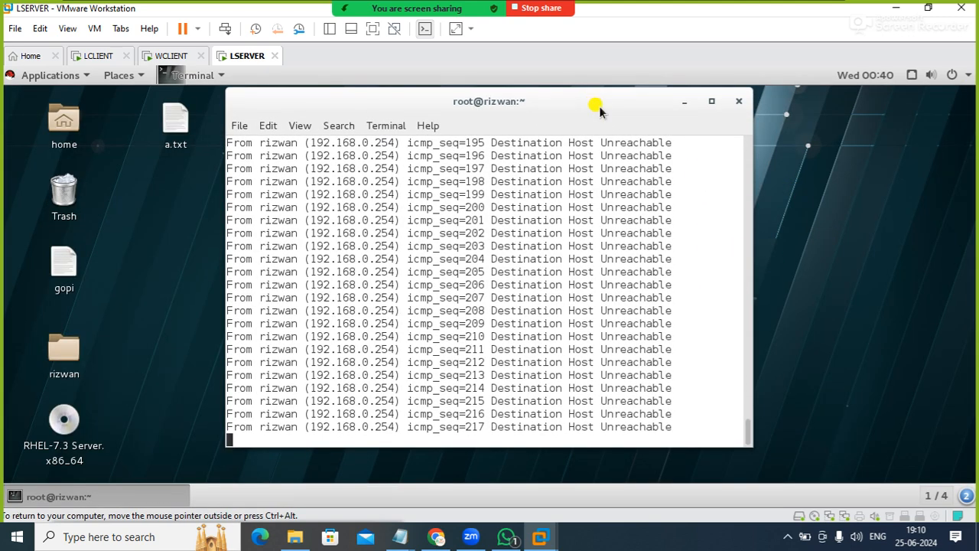
right_click(799, 212)
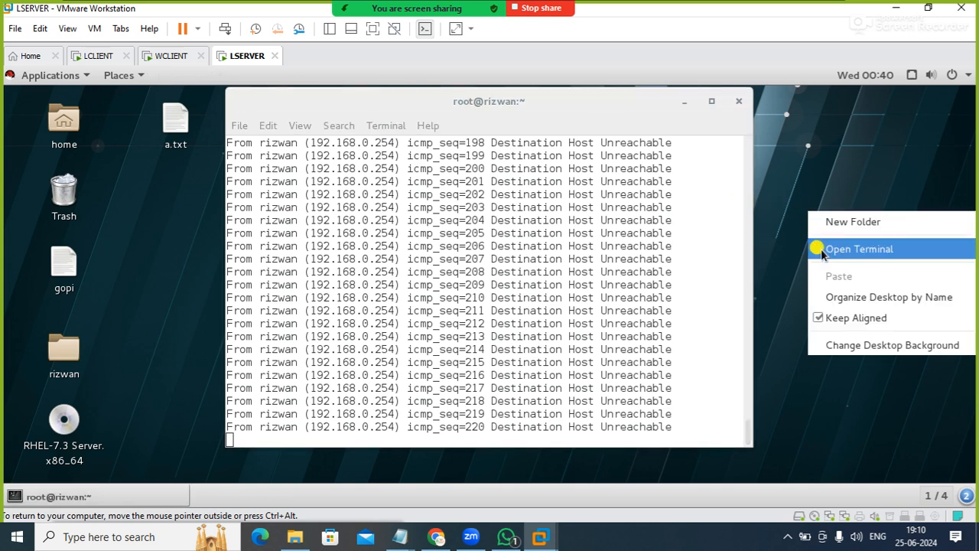
click(807, 192)
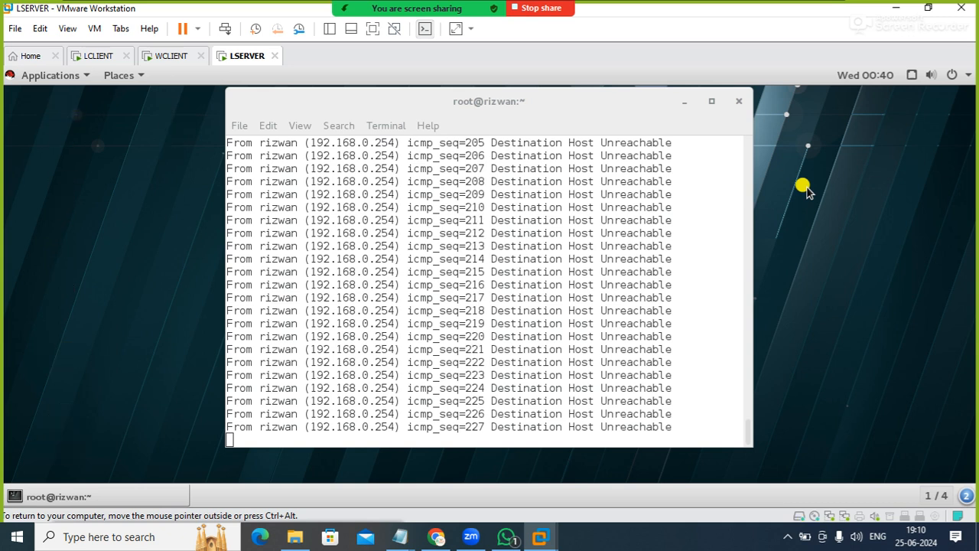
click(720, 282)
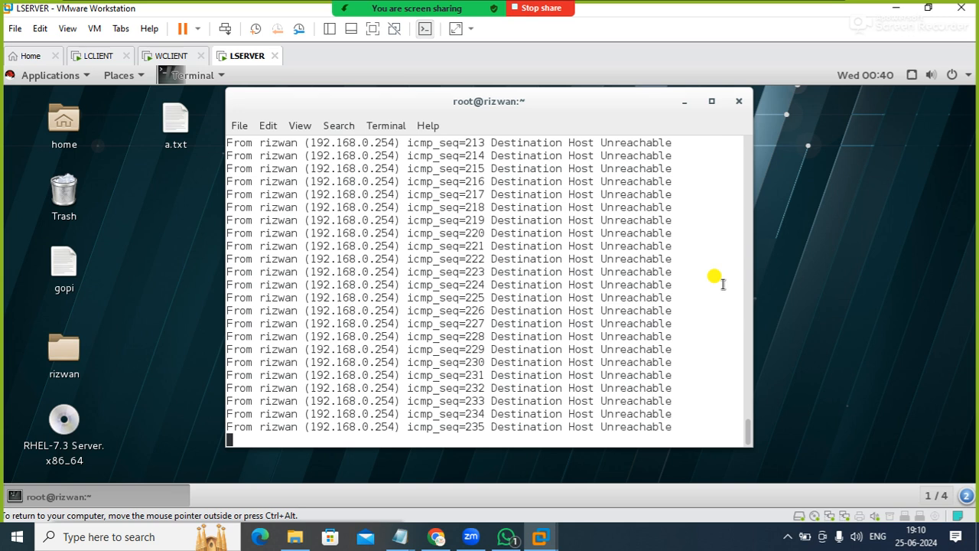
key(ctrl+c)
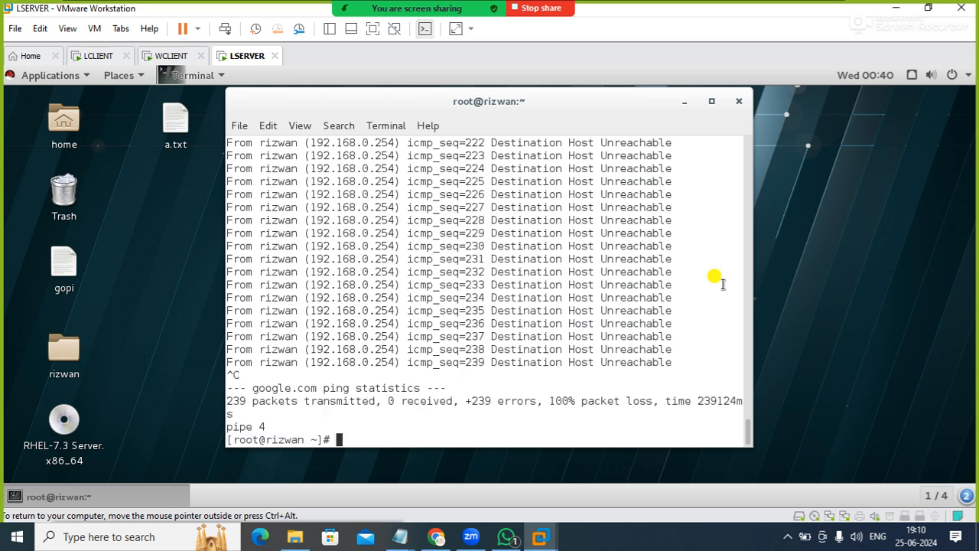
text(clear)
key(Return)
Test internet connectivity by pinging 8.8.8.8, then stop the ping
text(p)
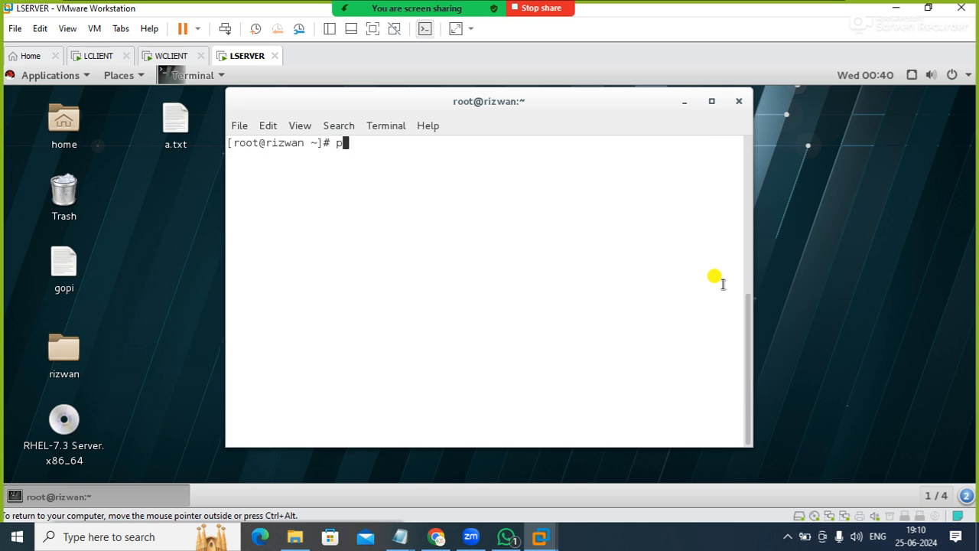
text(ing 8.8.8.8)
key(Return)
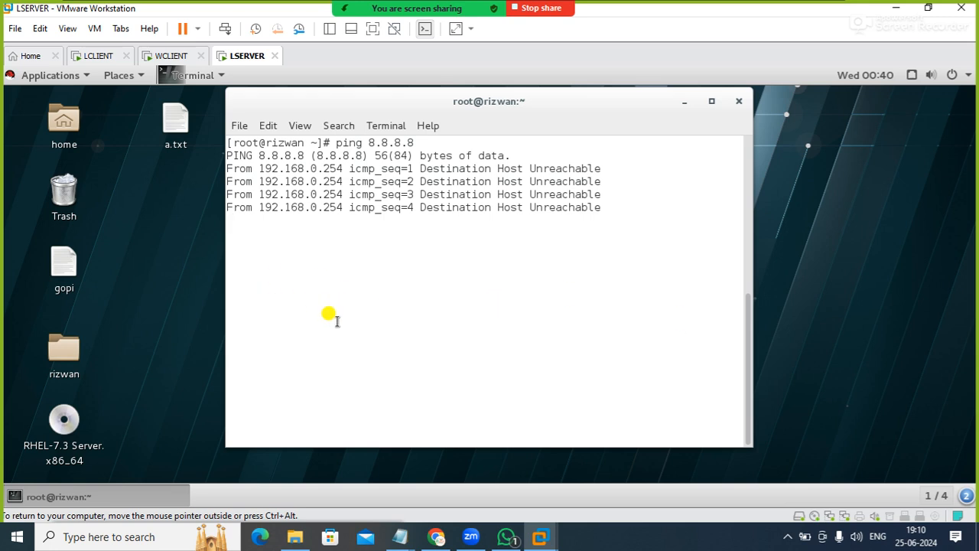
key(ctrl+c)
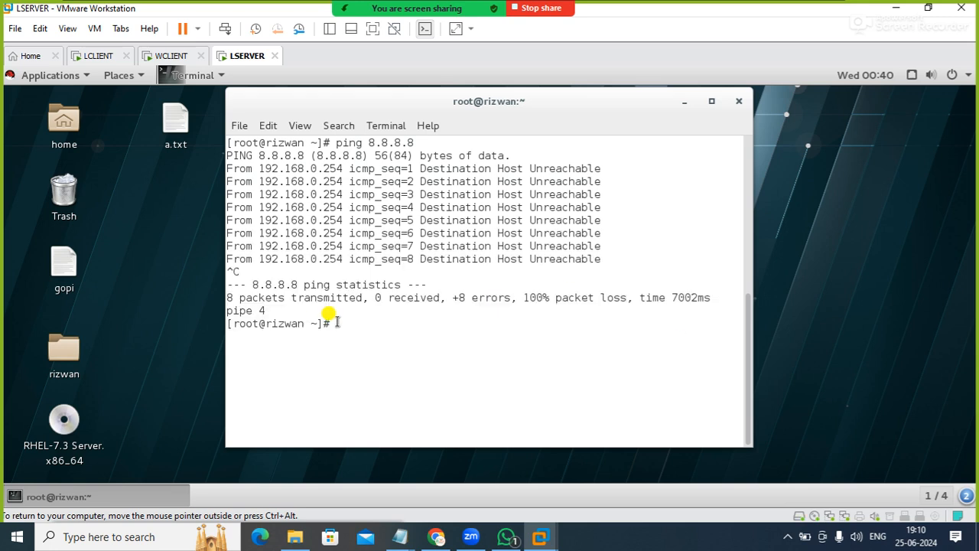
Check the status of the firewalld service with systemctl
text(systemct)
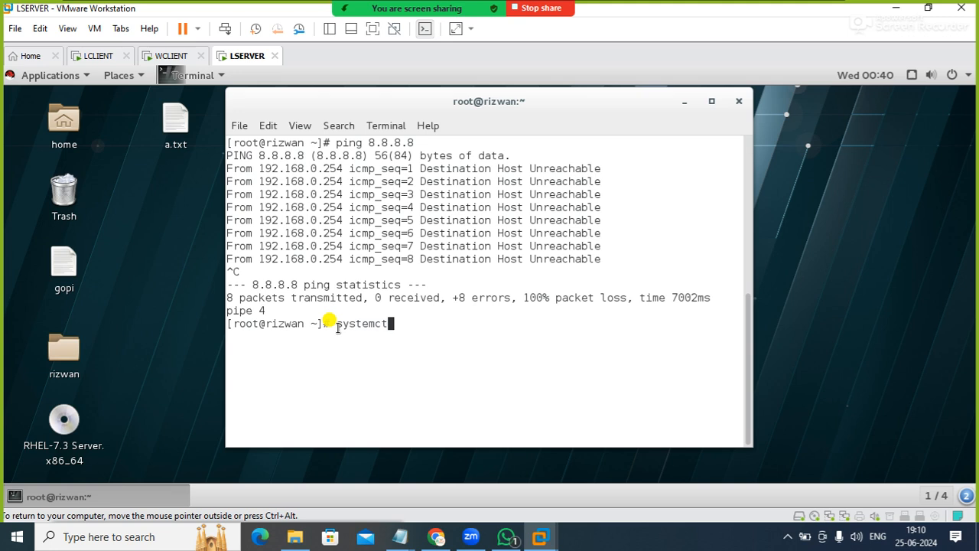
text(l status firewalld)
key(Return)
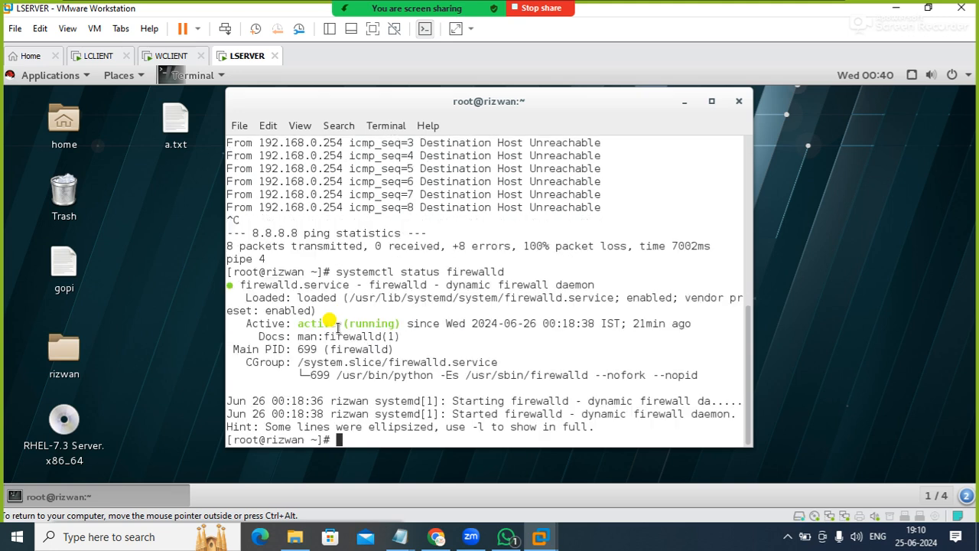
Stop the firewalld service with systemctl
text(syst)
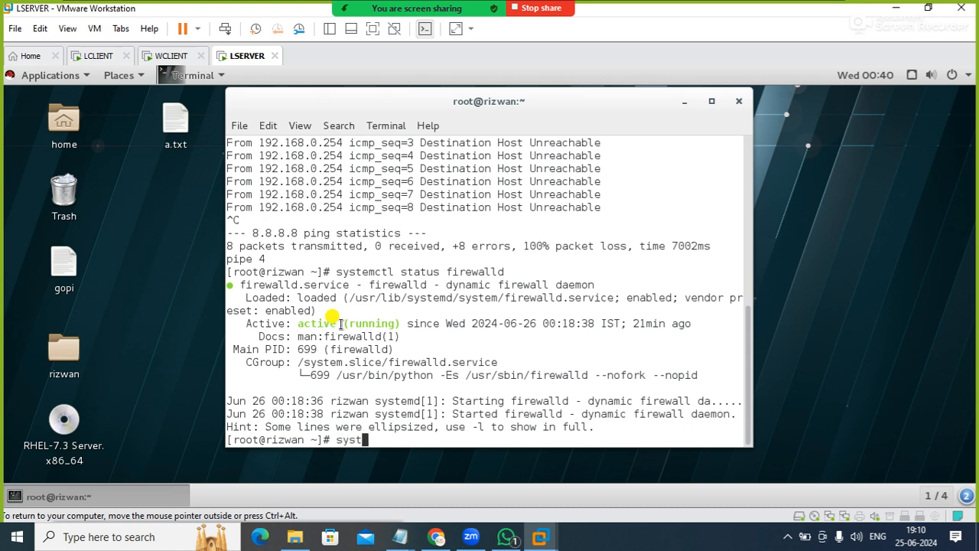
text(emctl stop firewalld)
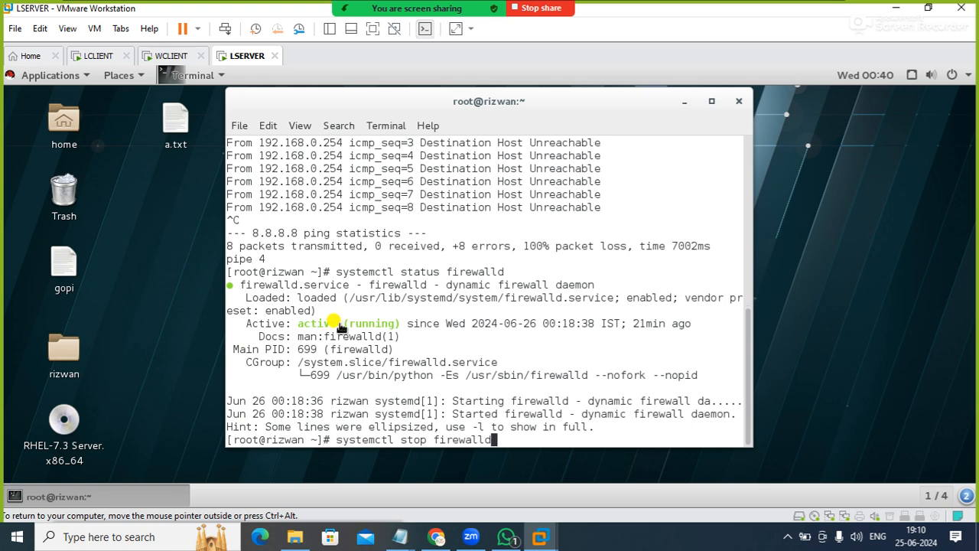
key(Return)
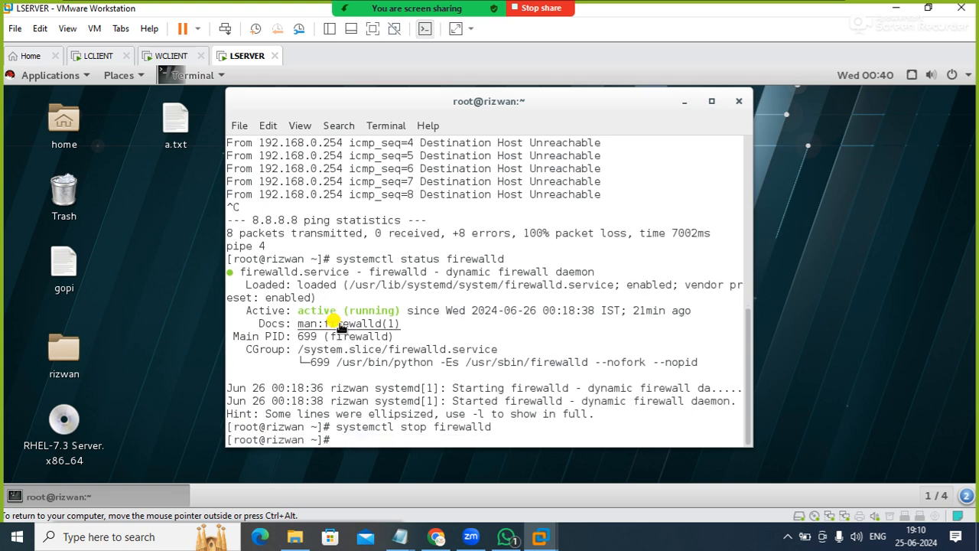
Switch SELinux to permissive mode with setenforce 0 and clear the terminal screen
text(setenforce 0)
key(Return)
text(clear)
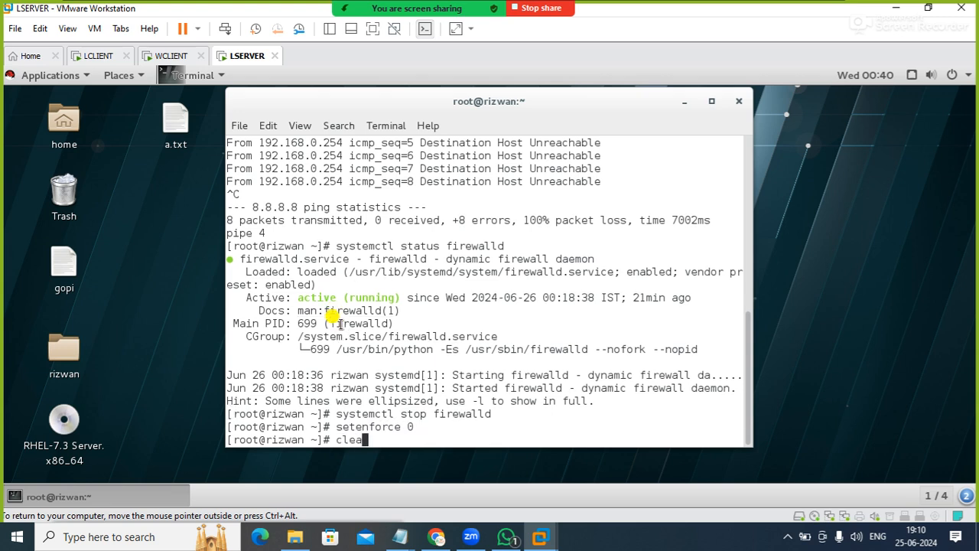
key(Return)
Check the status of the vsftpd service with systemctl
text(s)
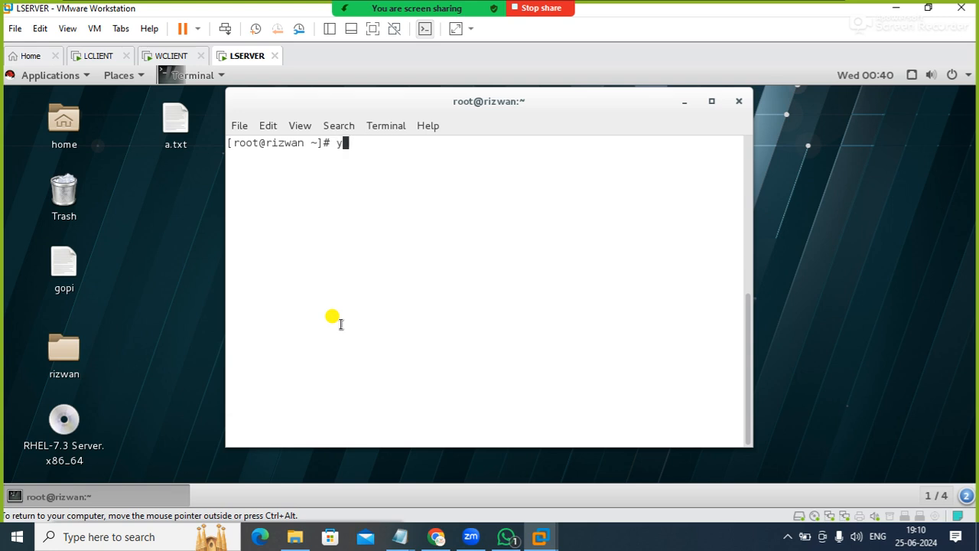
text(ystemctl status vs)
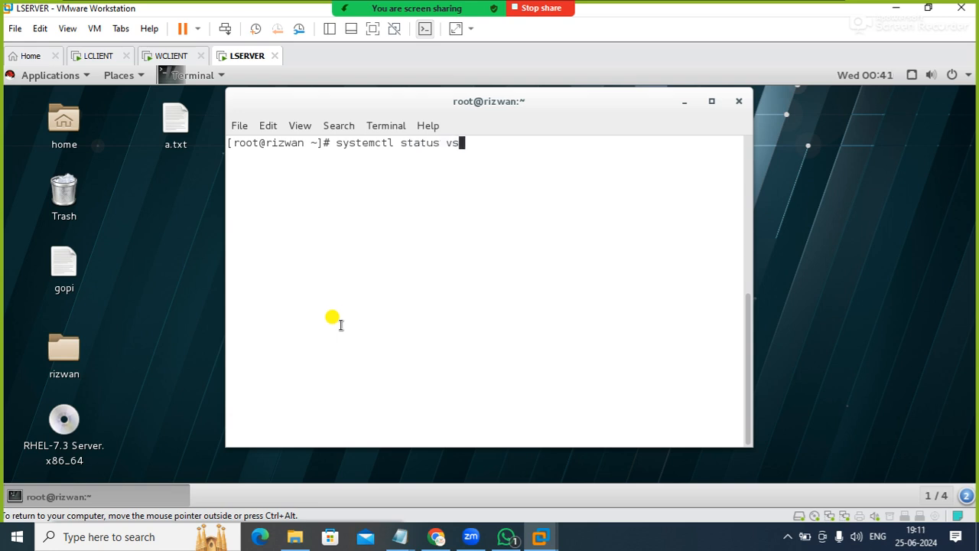
text(ftpd)
key(Return)
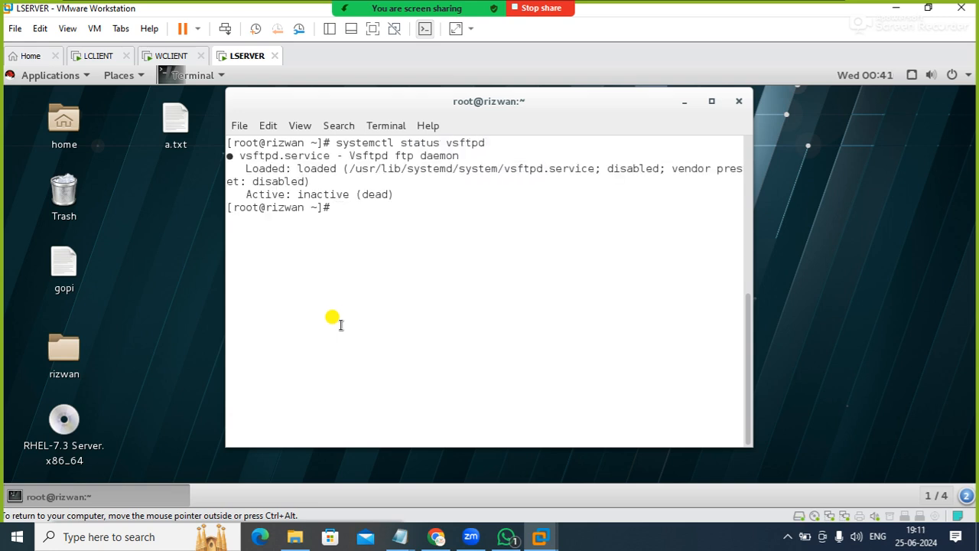
Restart the vsftpd service by changing the previous status command to systemctl restart vsftpd
key(Up)
key(BackSpace)
key(BackSpace)
key(BackSpace)
key(BackSpace)
key(BackSpace)
key(BackSpace)
key(BackSpace)
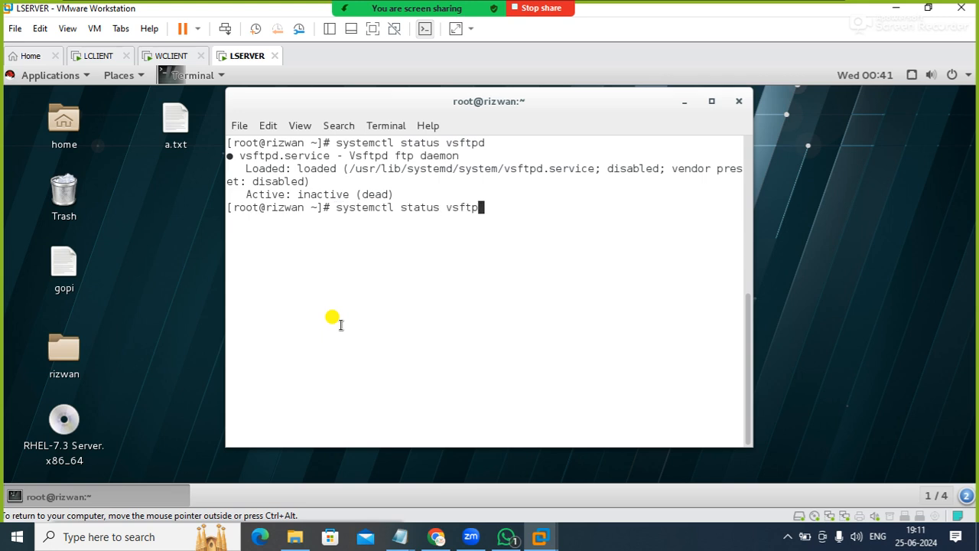
key(BackSpace)
key(BackSpace)
key(BackSpace)
key(BackSpace)
key(BackSpace)
key(BackSpace)
text(restart vsftpd)
key(Return)
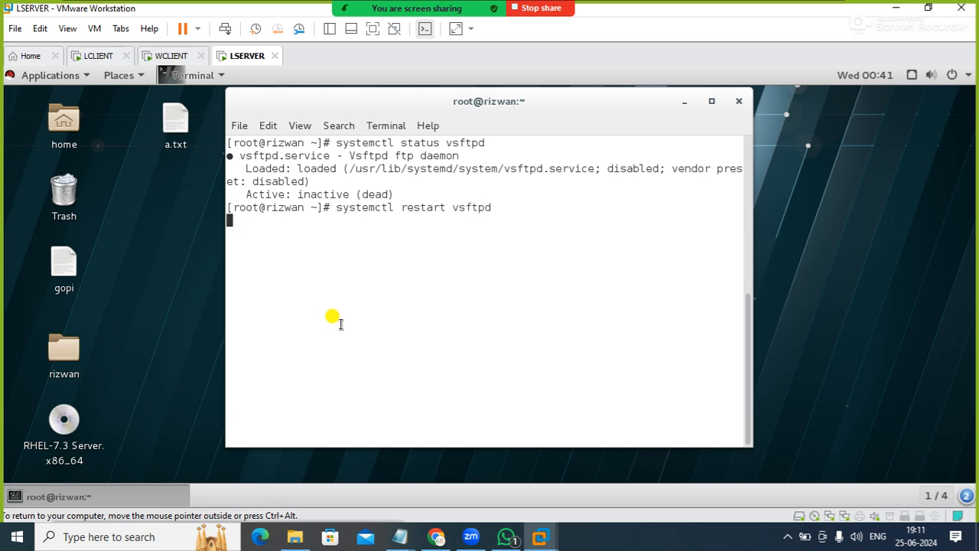
Try to restart the squid service with systemctl restart squid
text(systemctl s)
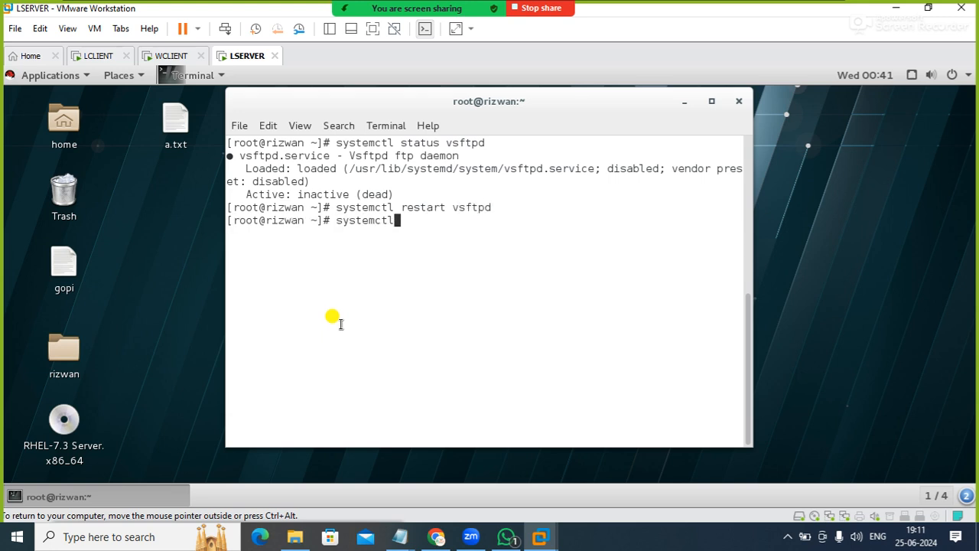
key(BackSpace)
text(resat)
key(BackSpace)
text(t)
key(BackSpace)
key(BackSpace)
text(tart squid)
key(Return)
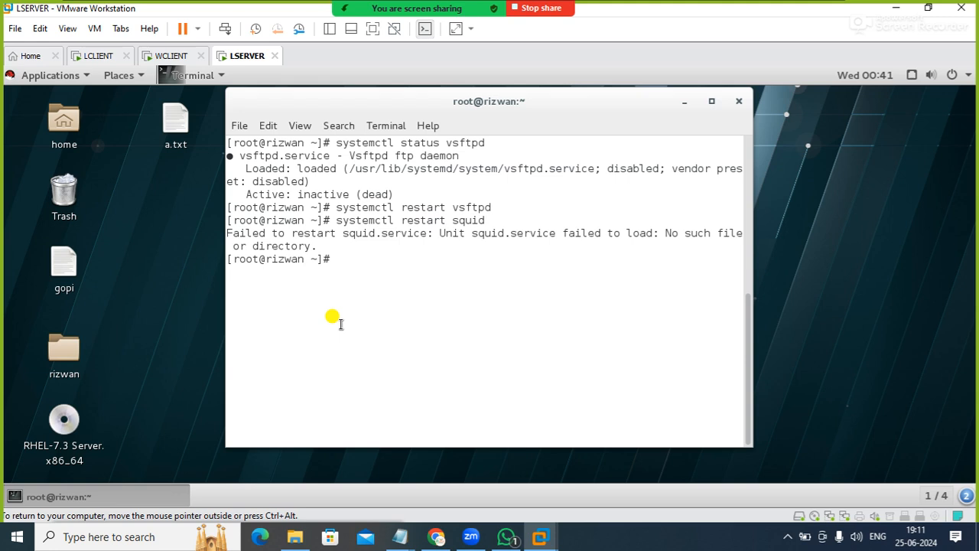
Retry restarting the squid service, then query whether the package is installed with rpm -qa squid
key(Up)
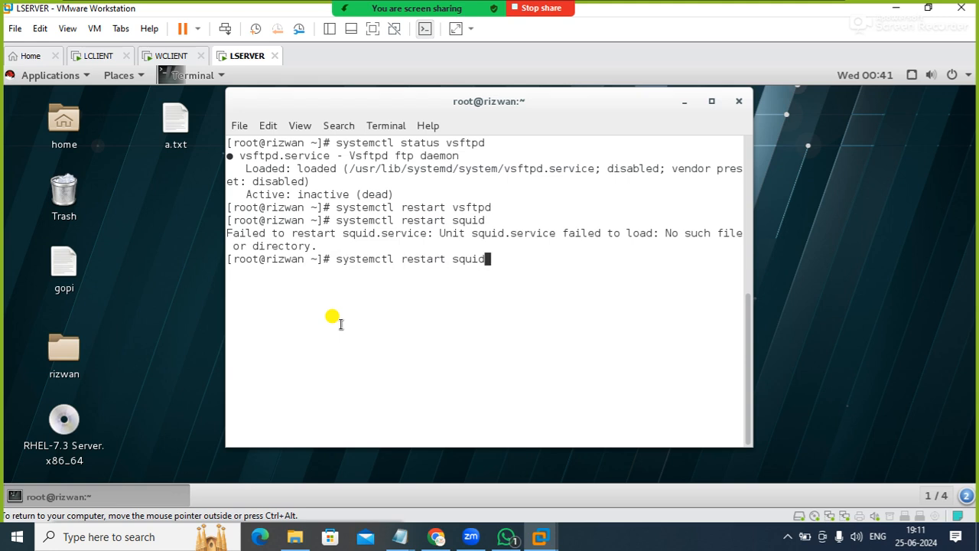
key(Return)
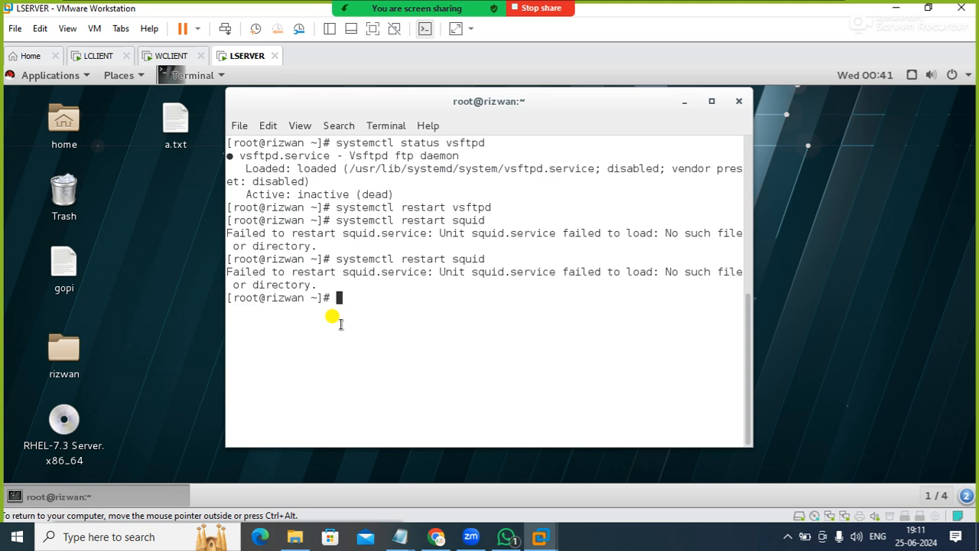
text(rpm -qa squid)
key(Return)
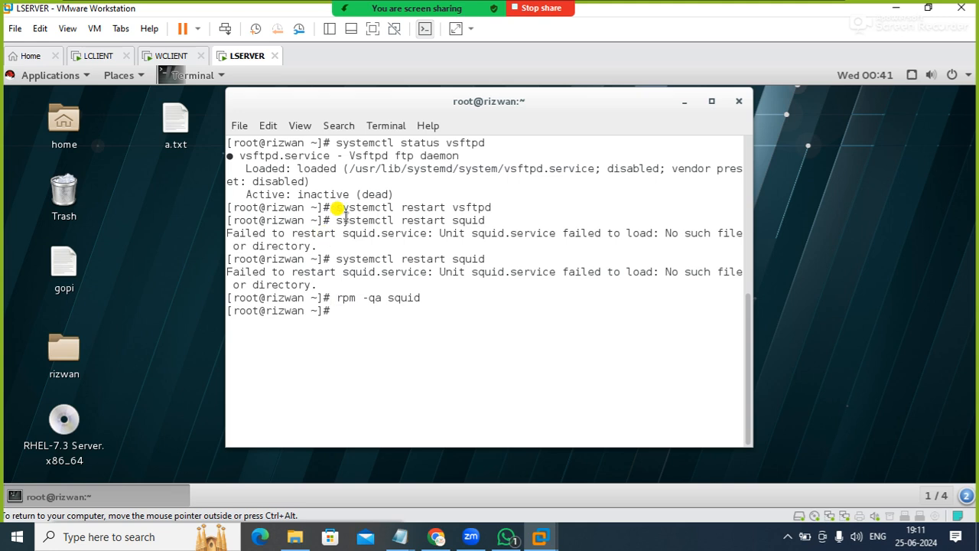
Test internet connectivity by pinging 8.8.8.8 from the terminal, then stop the ping
key(Up)
key(Up)
key(Up)
key(Up)
key(Up)
key(Up)
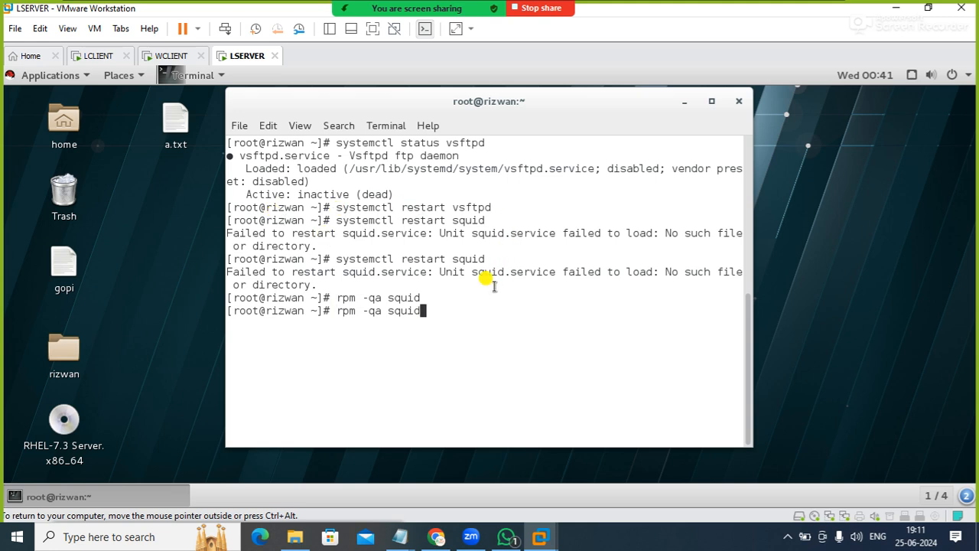
key(Up)
key(Up)
key(Up)
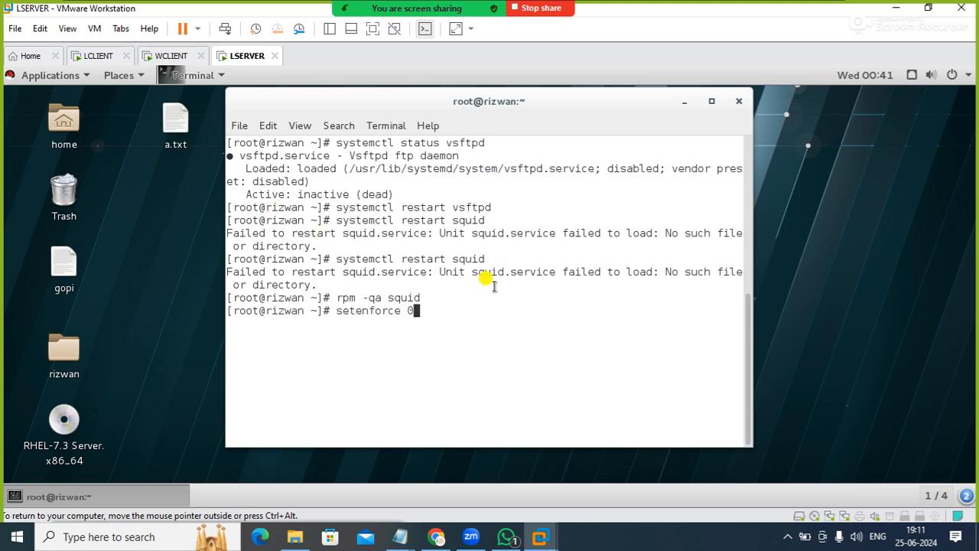
key(Return)
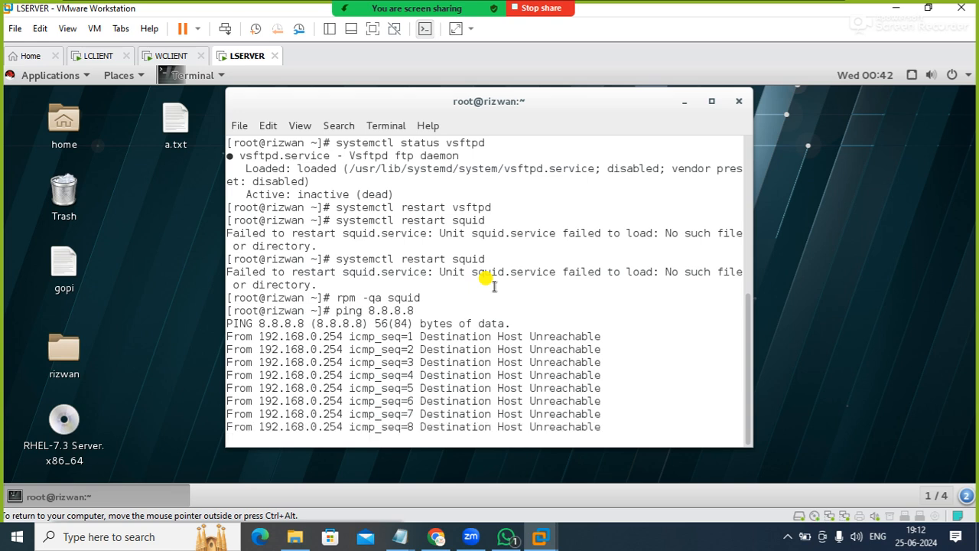
key(ctrl+c)
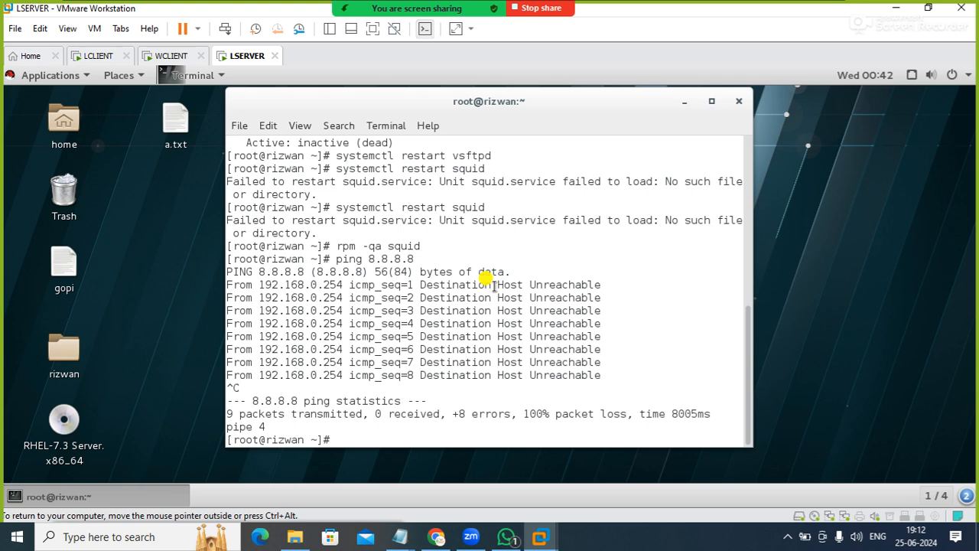
Launch Firefox from the terminal with firefox google.com and search Google for books
text(firewfox google.com)
key(Return)
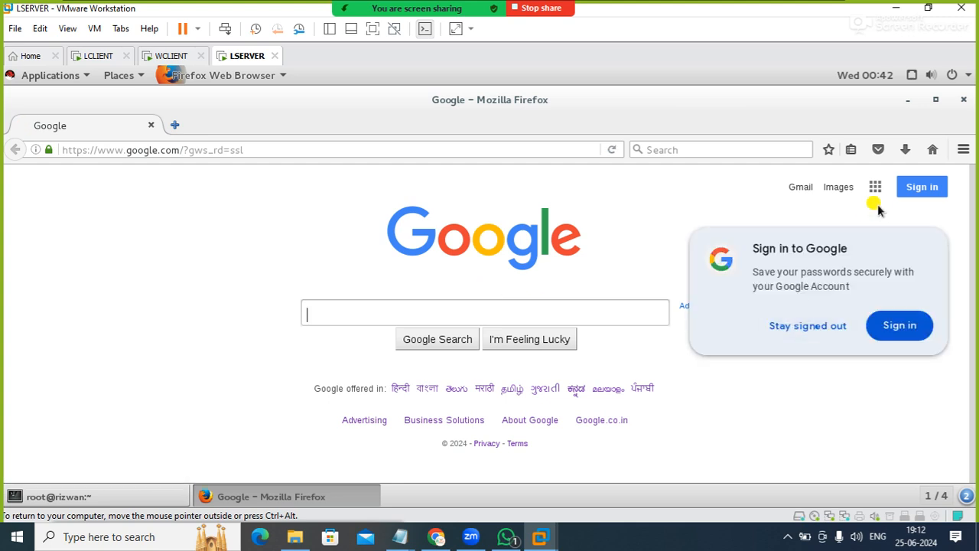
click(418, 315)
text(books)
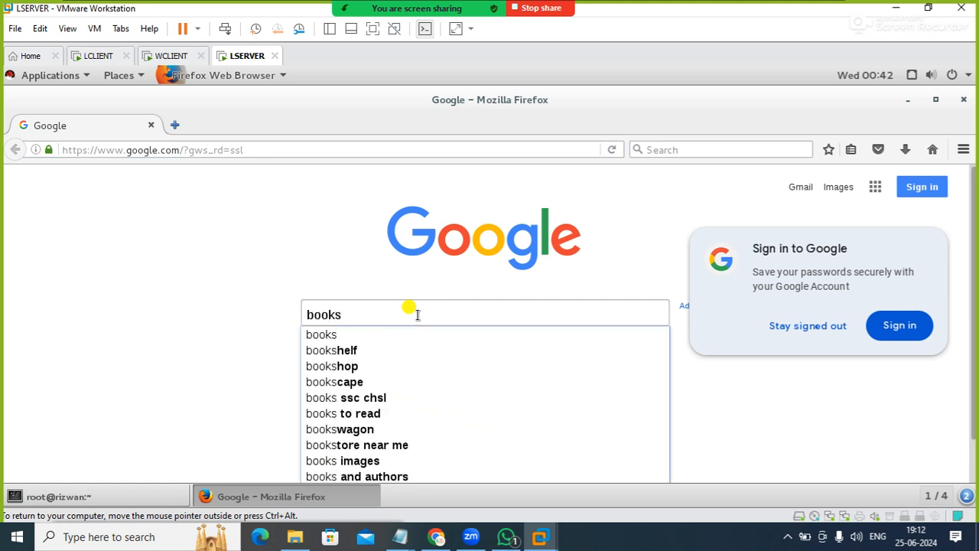
key(Return)
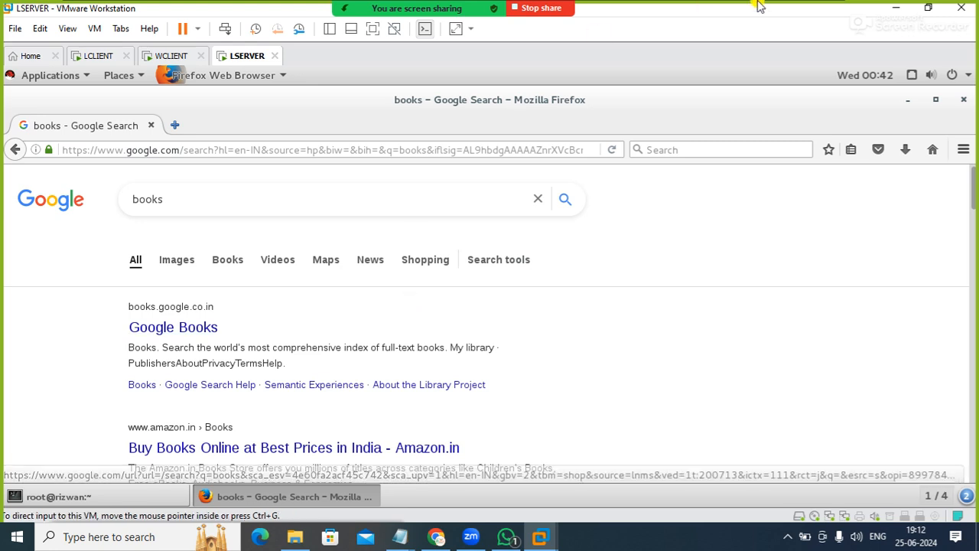
Minimize VMware Workstation to the Windows host desktop and open Control Panel with the Run command CONTROL
click(896, 8)
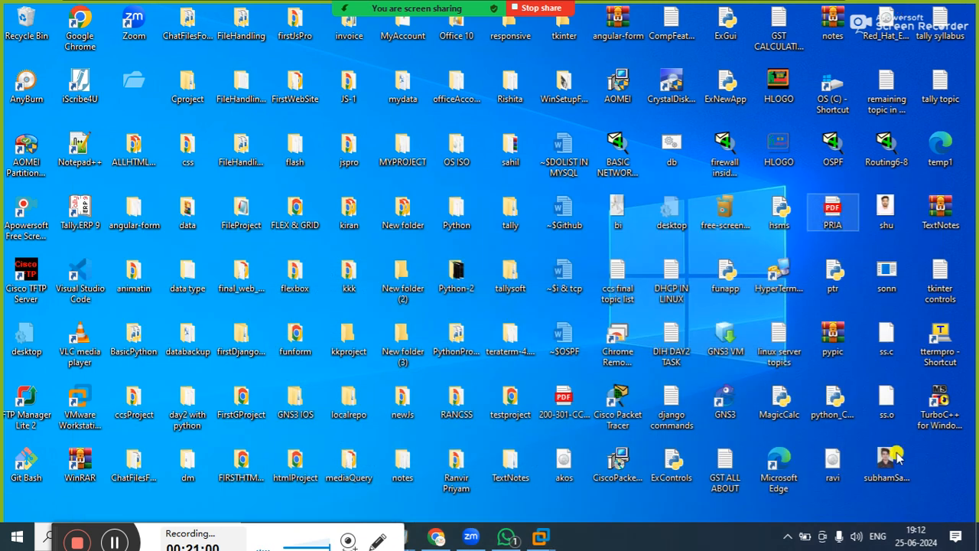
key(super+r)
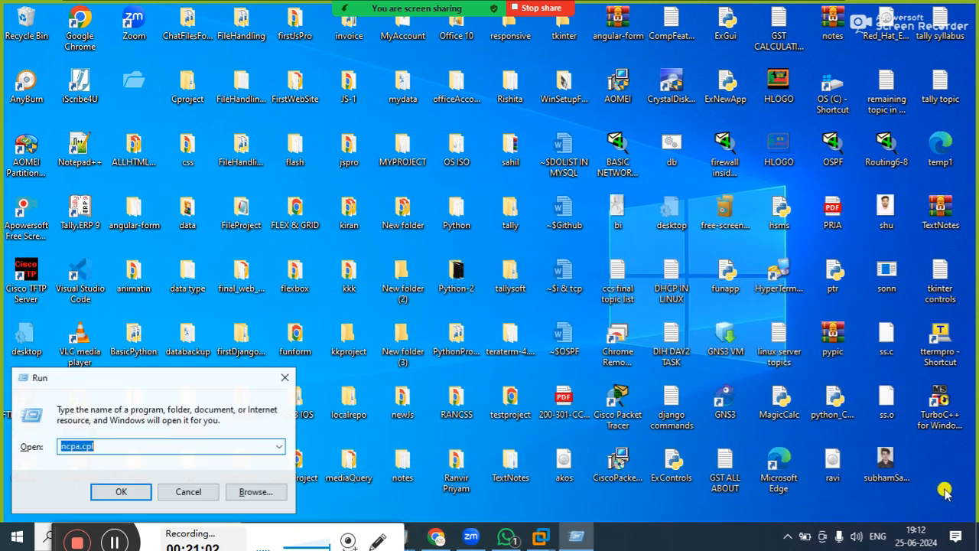
text(CONTOR)
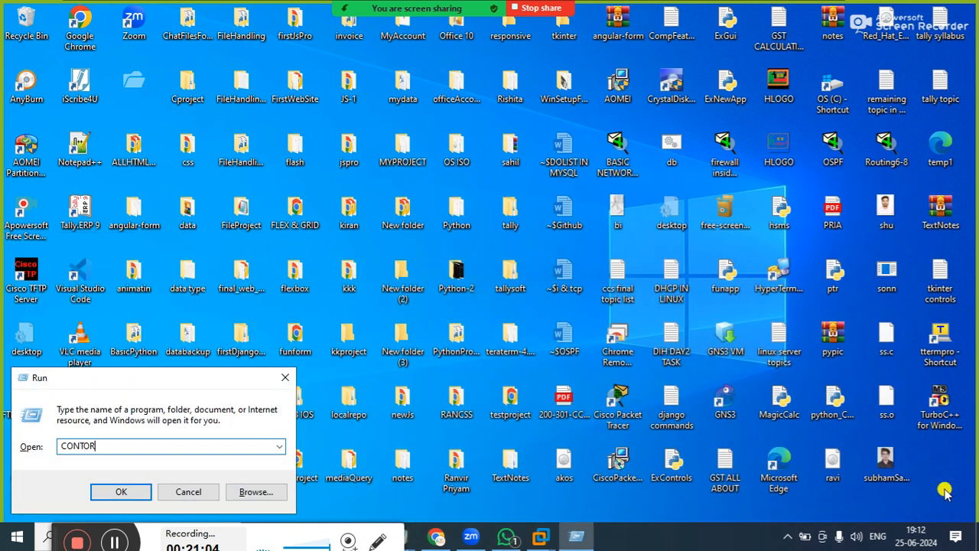
key(BackSpace)
key(BackSpace)
key(BackSpace)
text(ROL)
key(Return)
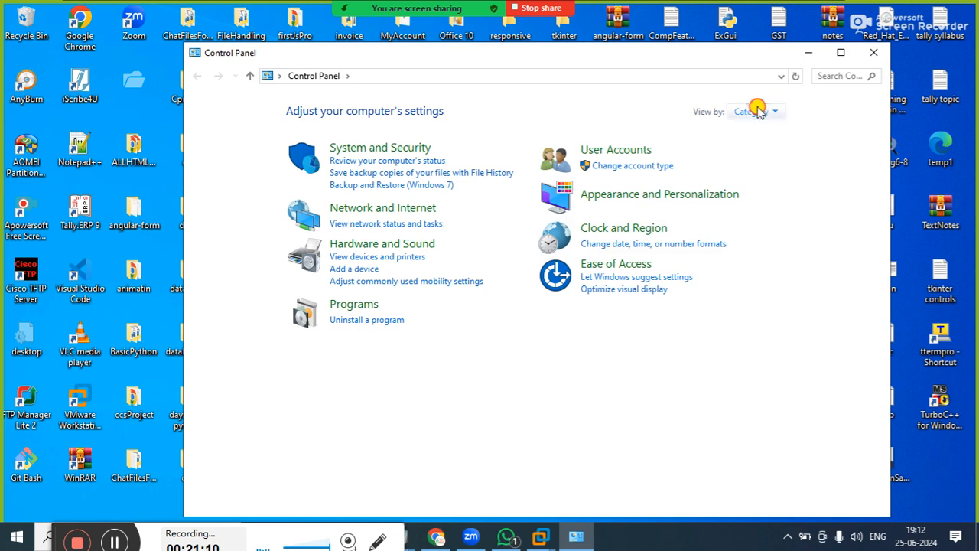
Display the Control Panel items as large icons and maximize the window
click(754, 111)
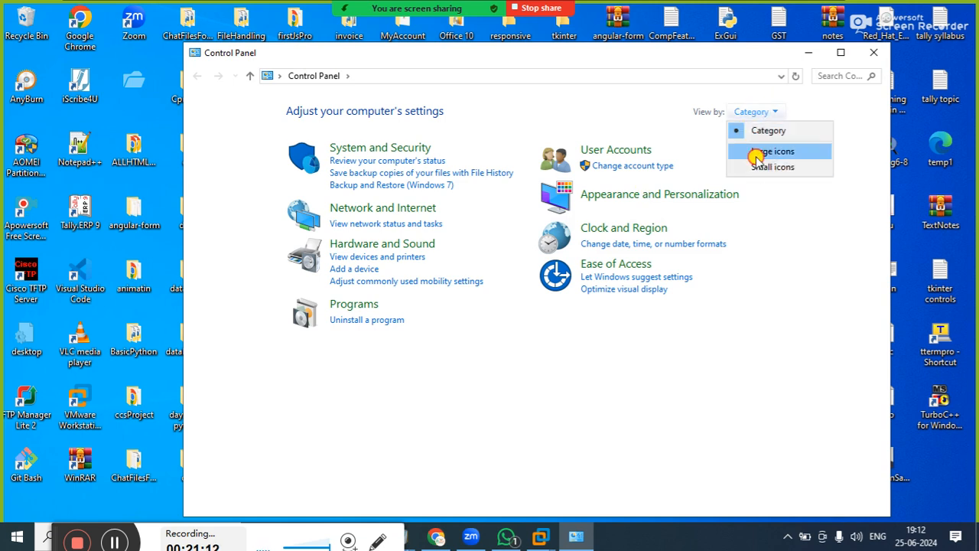
click(755, 152)
double_click(583, 60)
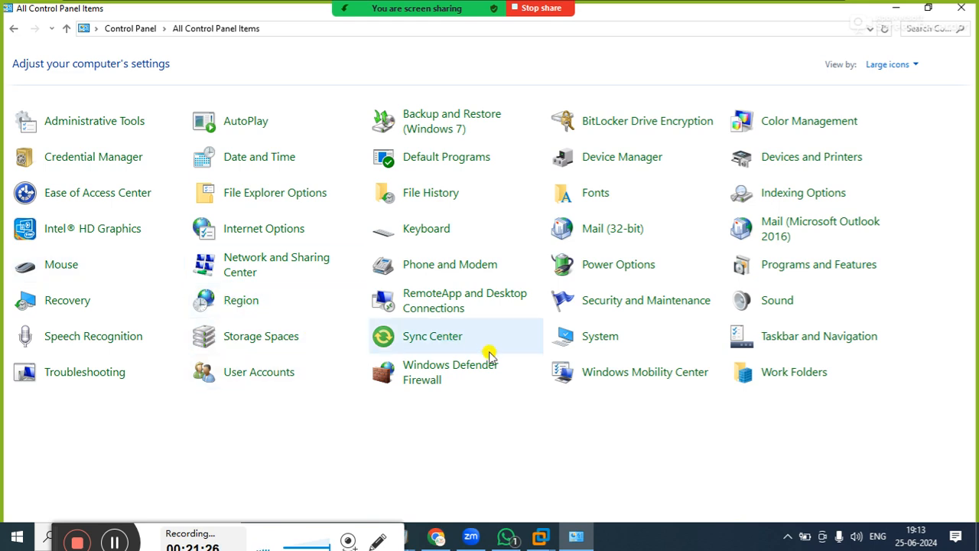
Review the proxy options in the LAN settings of Internet Options, then close the dialogs without changes
click(277, 239)
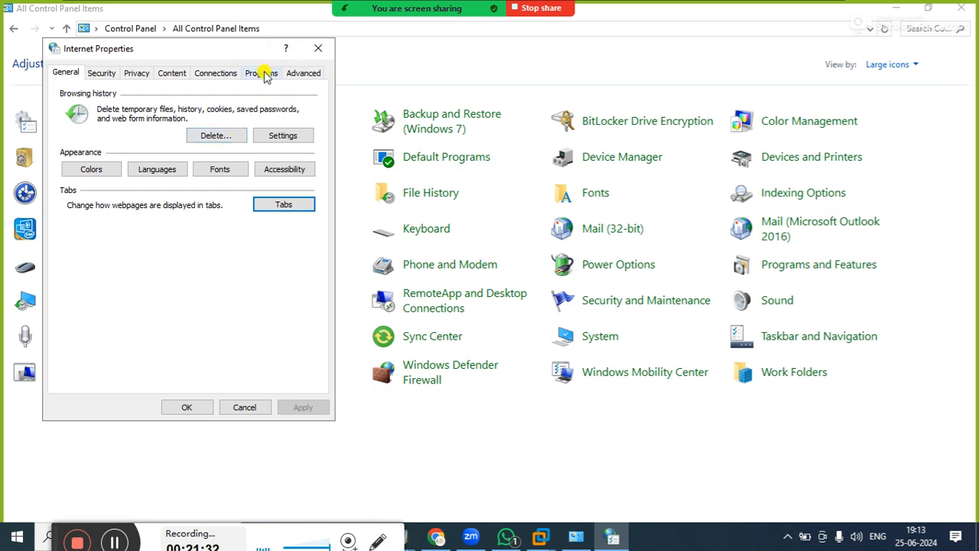
click(233, 72)
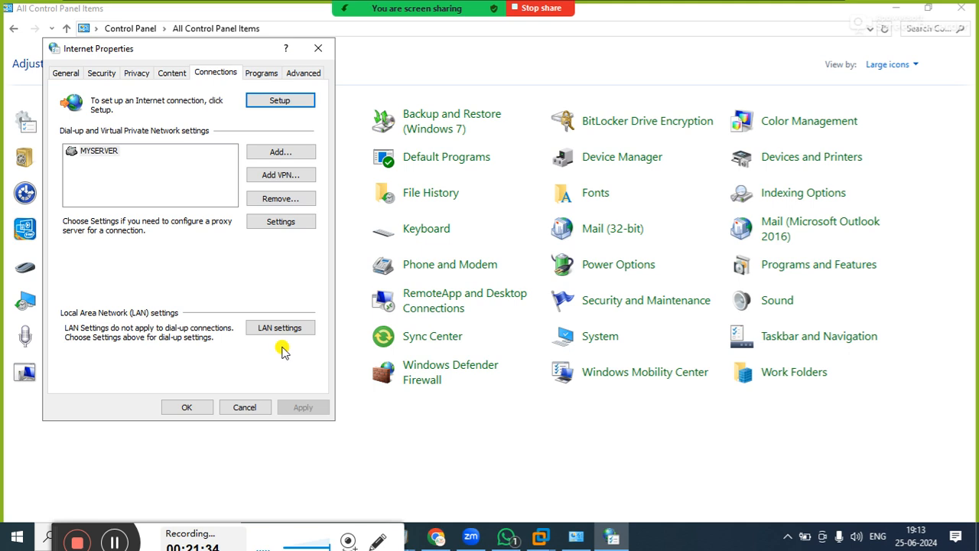
click(279, 327)
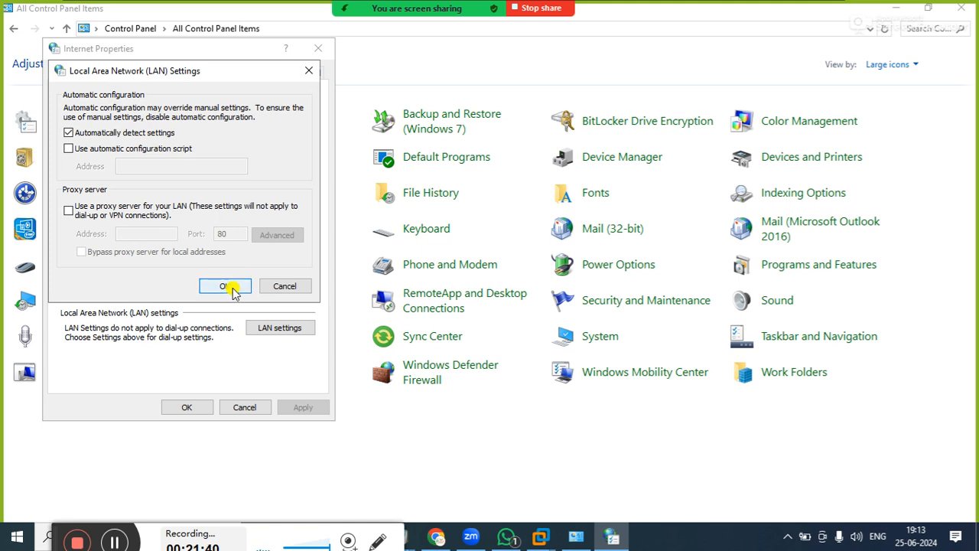
click(277, 285)
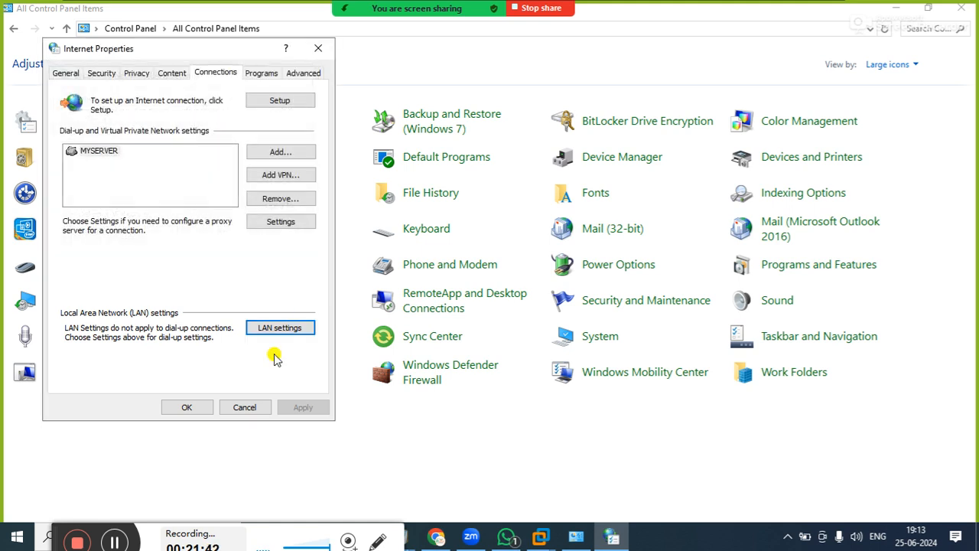
click(187, 407)
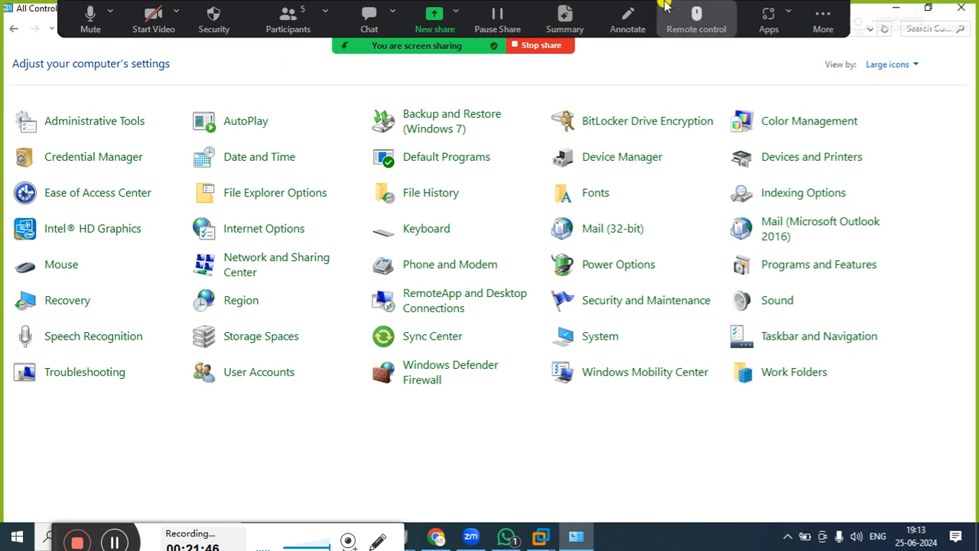
View the Zoom meeting's participants list and close it
click(288, 17)
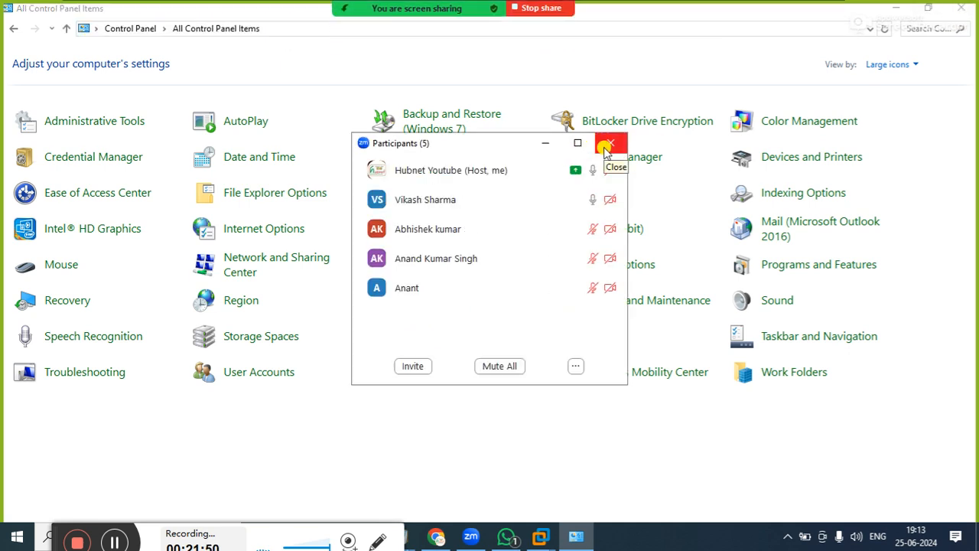
click(608, 145)
Close Control Panel and switch back to the LSERVER virtual machine in VMware Workstation
click(952, 8)
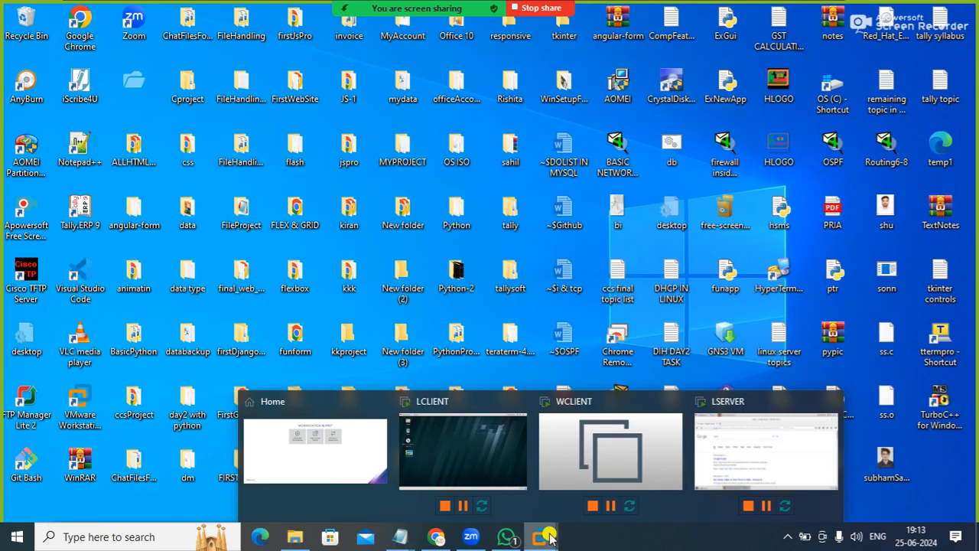
mouse_move(550, 538)
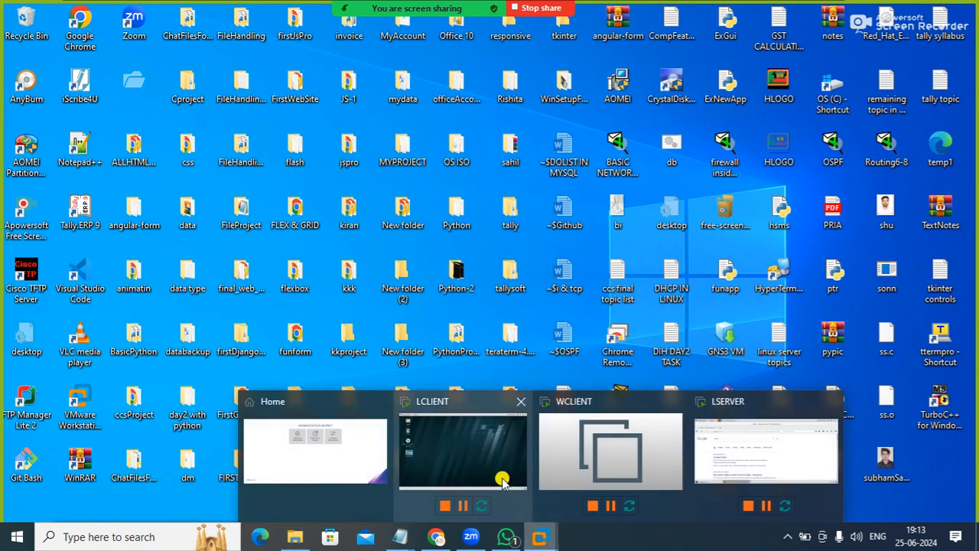
click(737, 447)
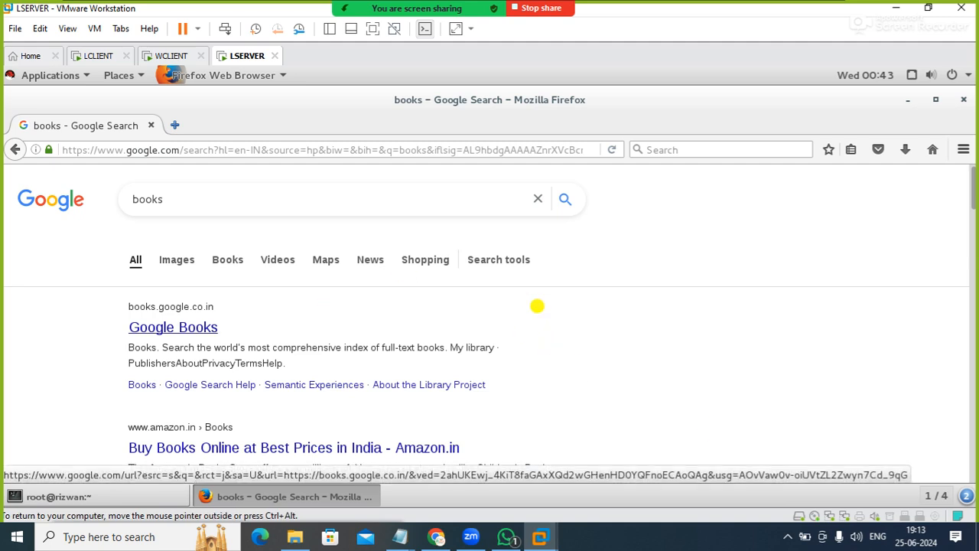
Replace the Google search text with hubnet and run the search
click(474, 191)
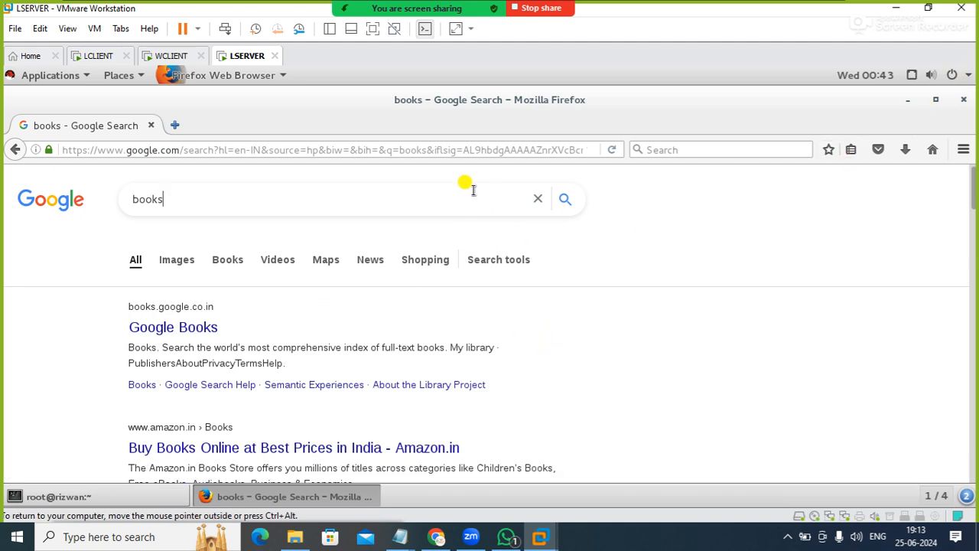
key(BackSpace)
key(BackSpace)
key(BackSpace)
key(BackSpace)
text(hubnett)
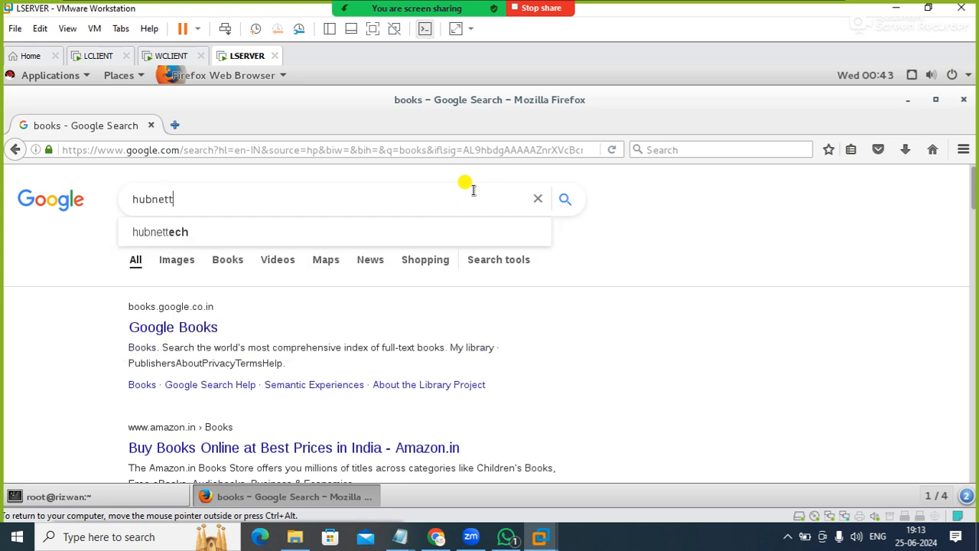
key(BackSpace)
key(Return)
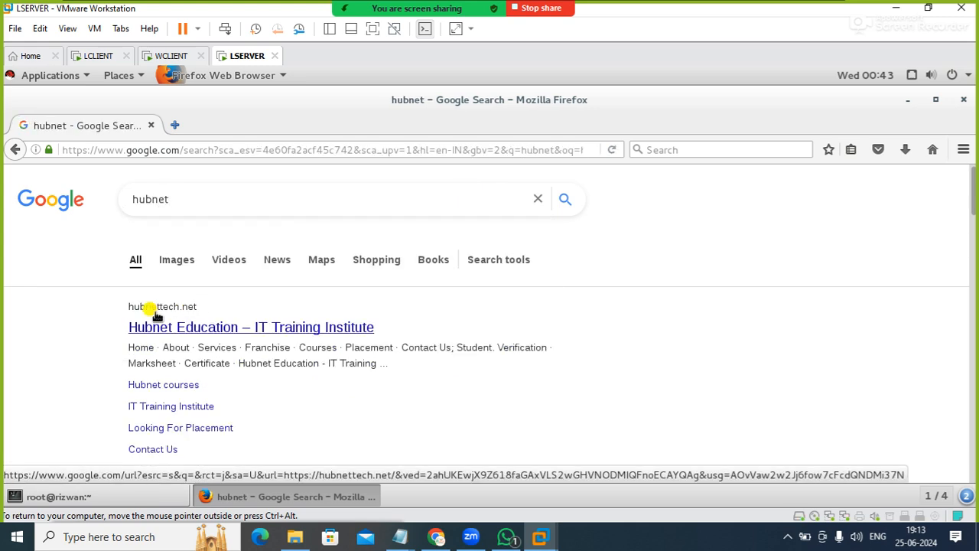
Open the hubnettech.net search result and add a permanently stored security exception for its certificate
click(179, 327)
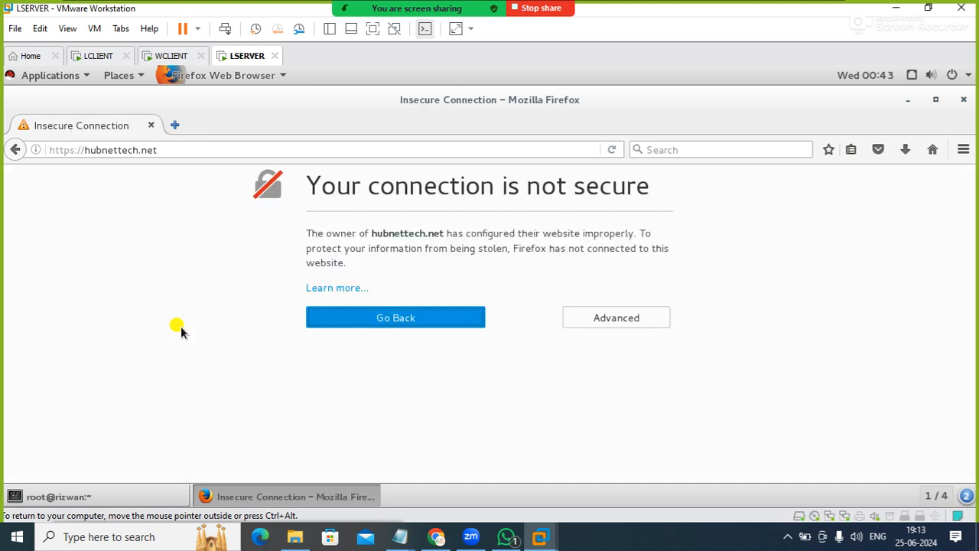
click(616, 318)
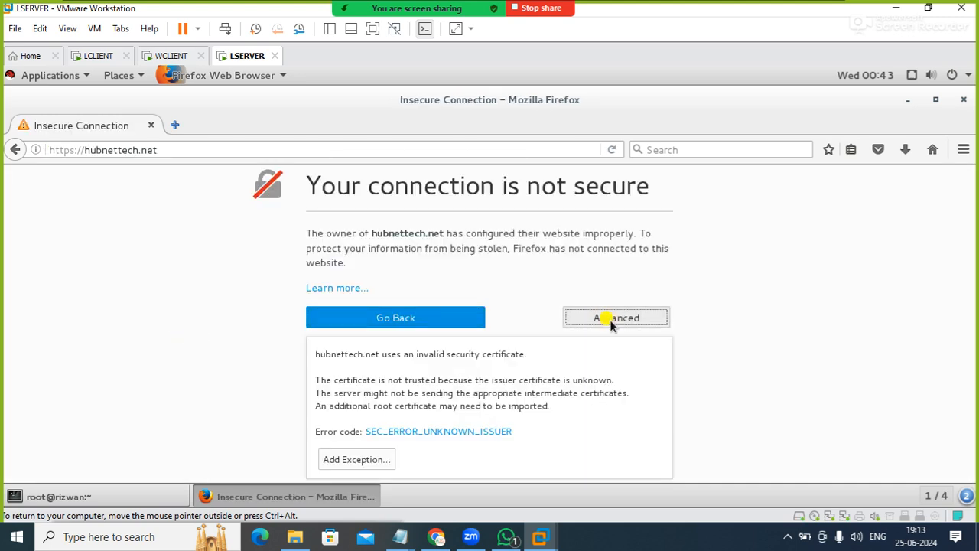
click(373, 459)
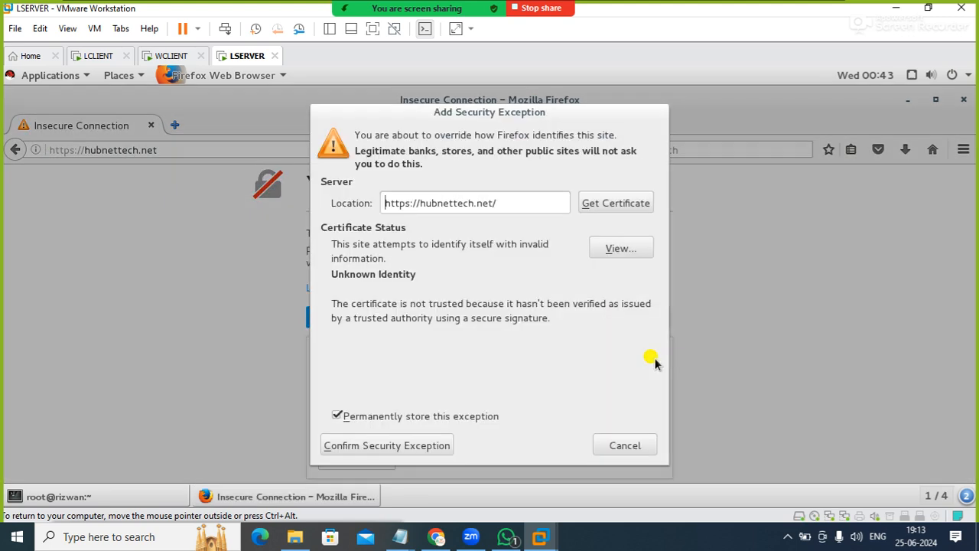
click(368, 443)
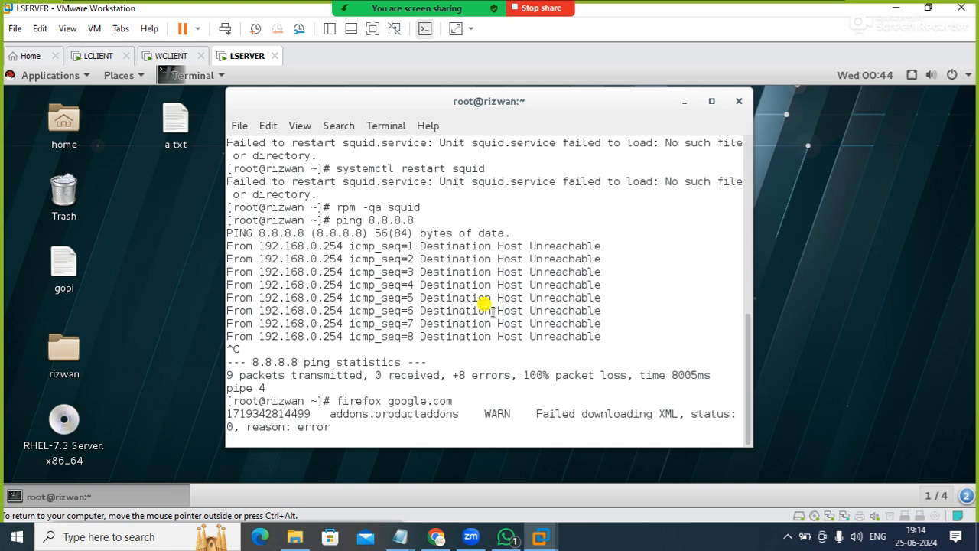
Stop the firefox command in the terminal, then ping 8.8.8.8 again and end the ping
key(ctrl+c)
key(Return)
key(Up)
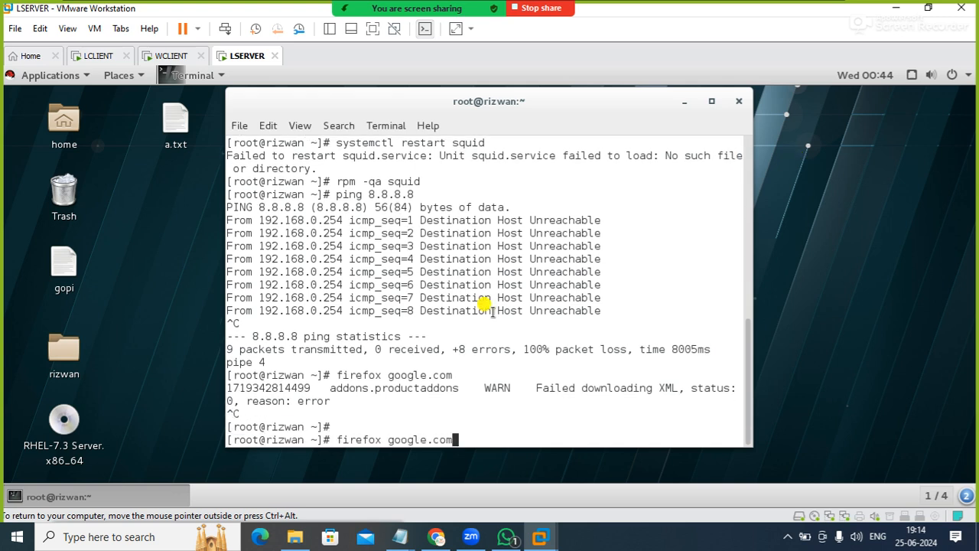
key(Up)
key(Return)
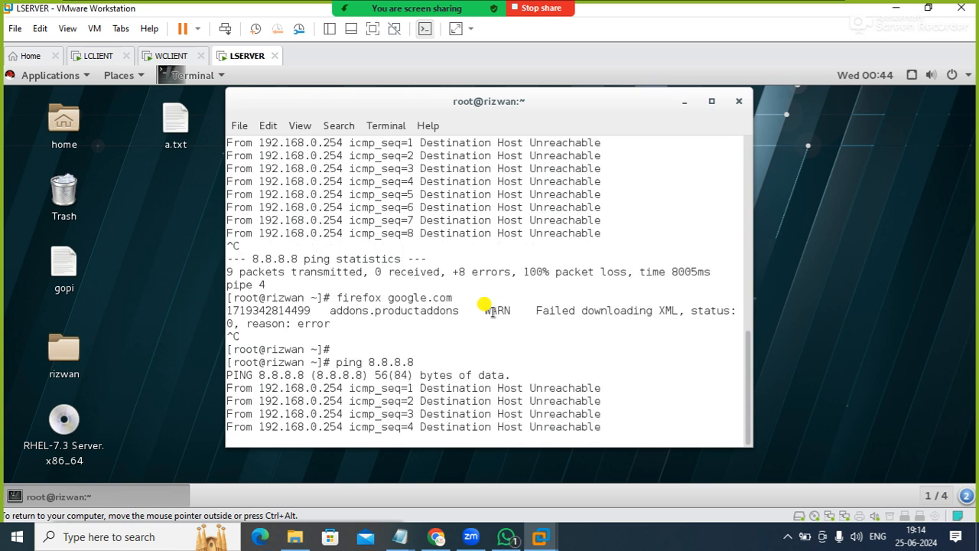
key(ctrl+c)
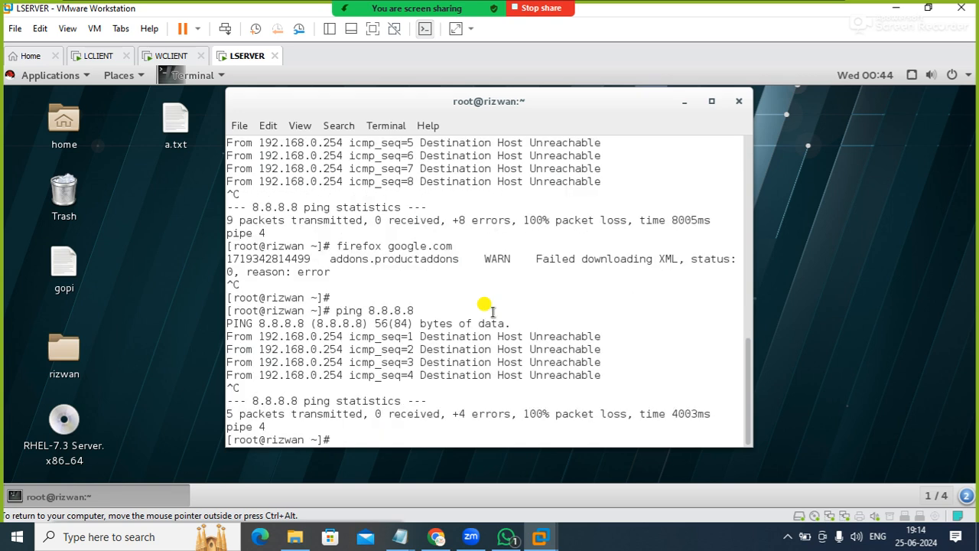
Clear the terminal and open /etc/hosts in the vi editor
text(clear)
key(Return)
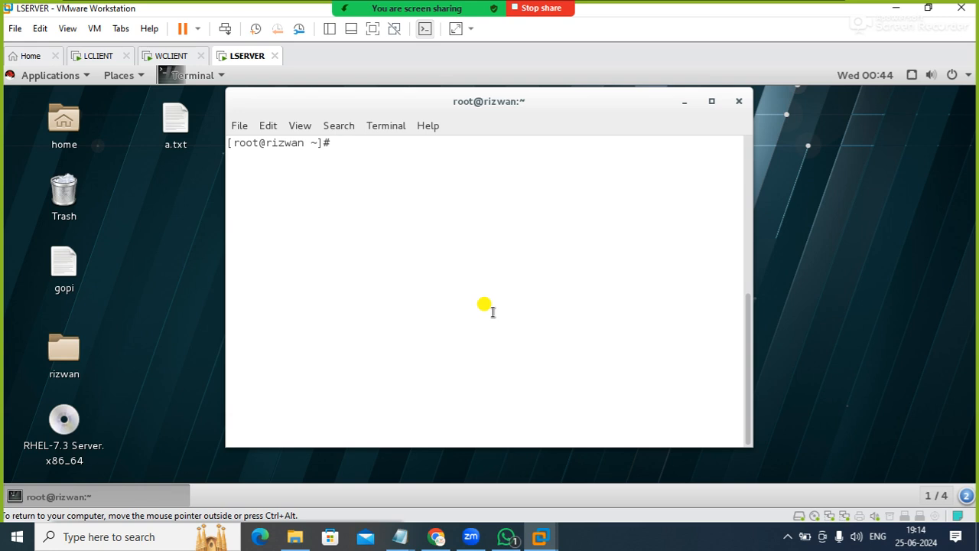
text(vi /etc/hosts)
key(Return)
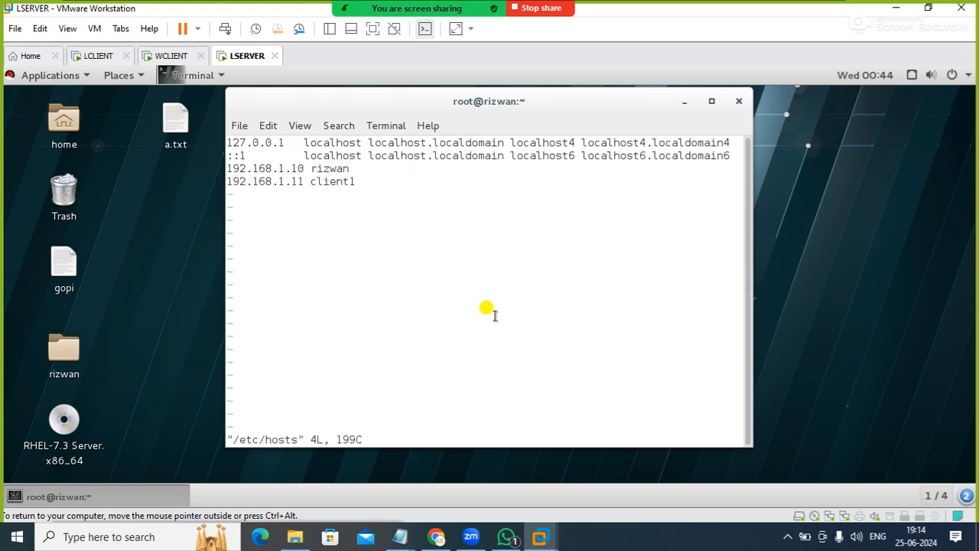
Delete the 192.168.1.10 and 192.168.1.11 host entries from /etc/hosts, then save the file and quit vi
key(Down)
key(Down)
key(Down)
key(Up)
key(x)
key(x)
key(x)
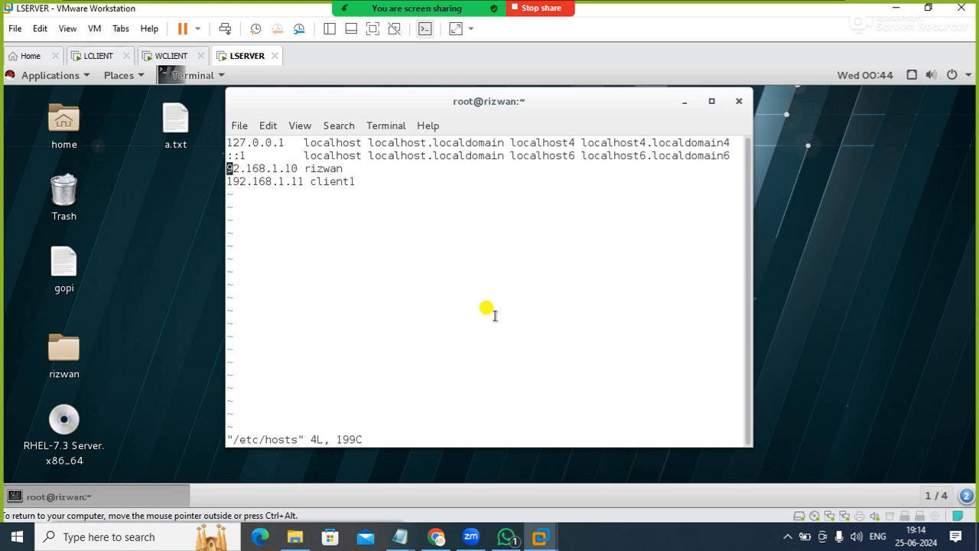
key(x)
key(x)
key(x)
key(x)
key(x)
key(x)
key(x)
key(x)
key(x)
key(x)
key(x)
key(x)
key(x)
key(x)
key(x)
key(x)
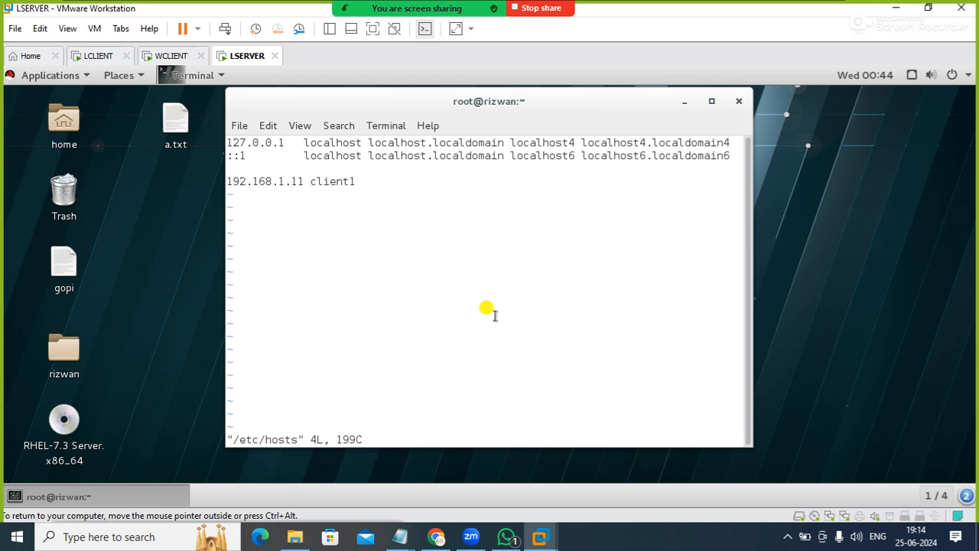
key(x)
key(x)
key(x)
key(x)
key(x)
key(x)
key(x)
key(x)
key(x)
key(x)
key(x)
key(x)
key(x)
key(x)
key(x)
key(x)
key(x)
key(x)
key(x)
text(:wq)
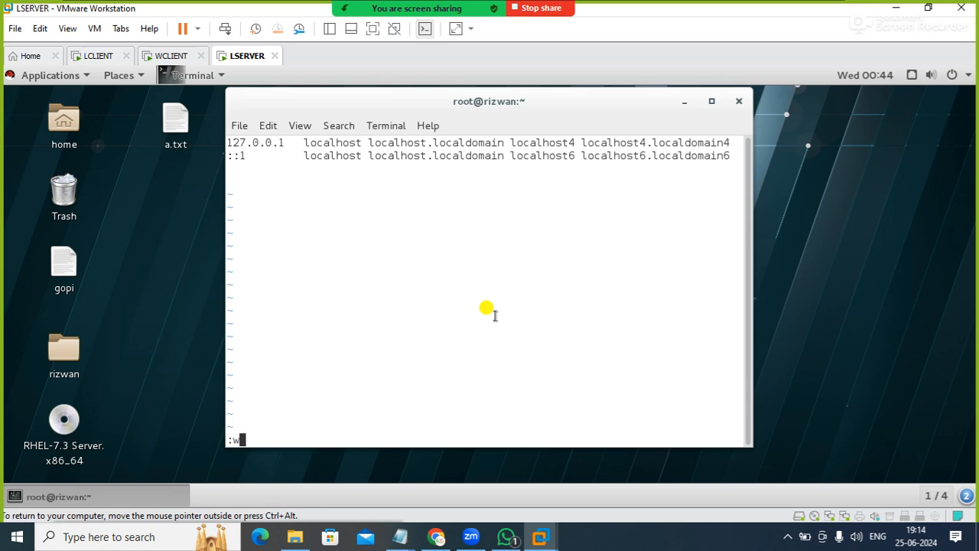
key(Return)
Restart the network service with systemctl restart network
text(syst)
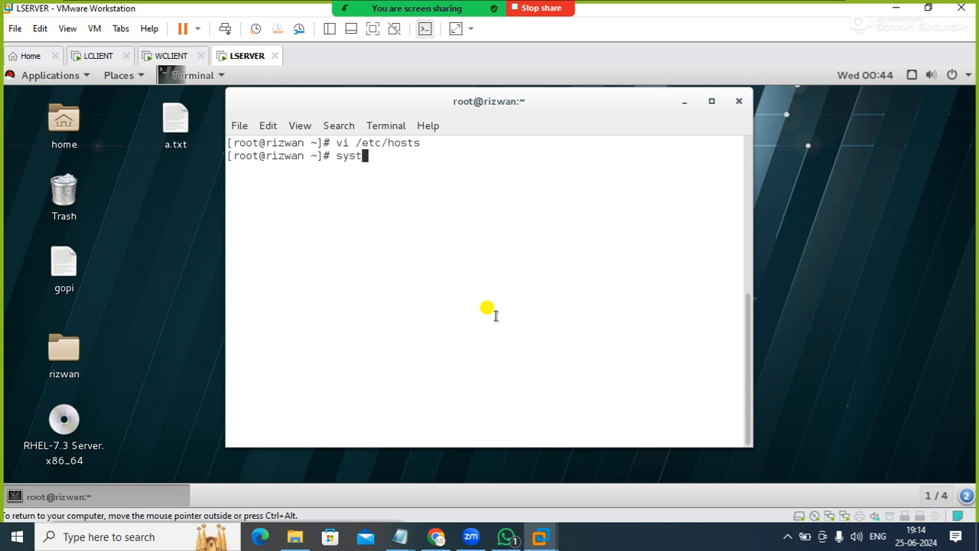
text(emctl restart network)
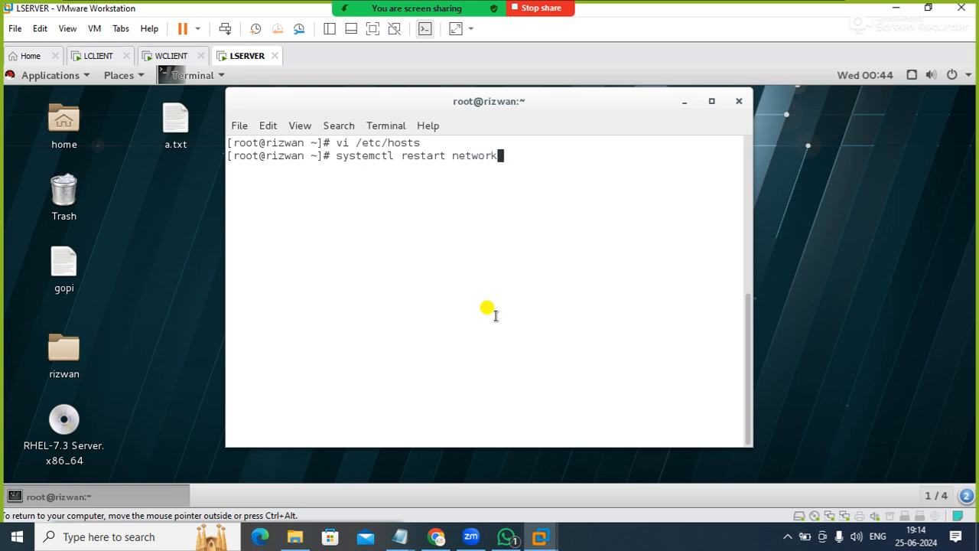
key(Return)
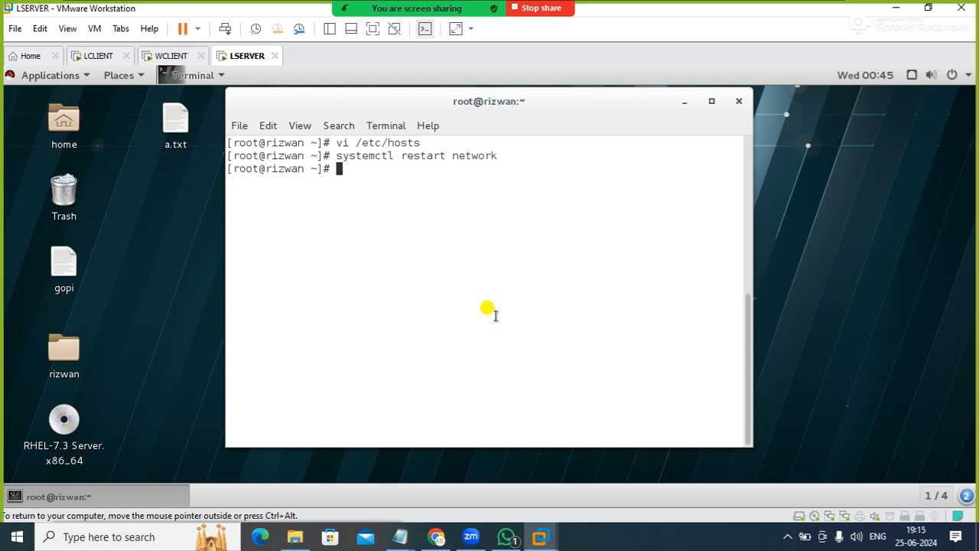
Try to flush the DNS cache with ifconfig /flushdns and with ipconfig /flushdns
text(ifconfig /flushdns)
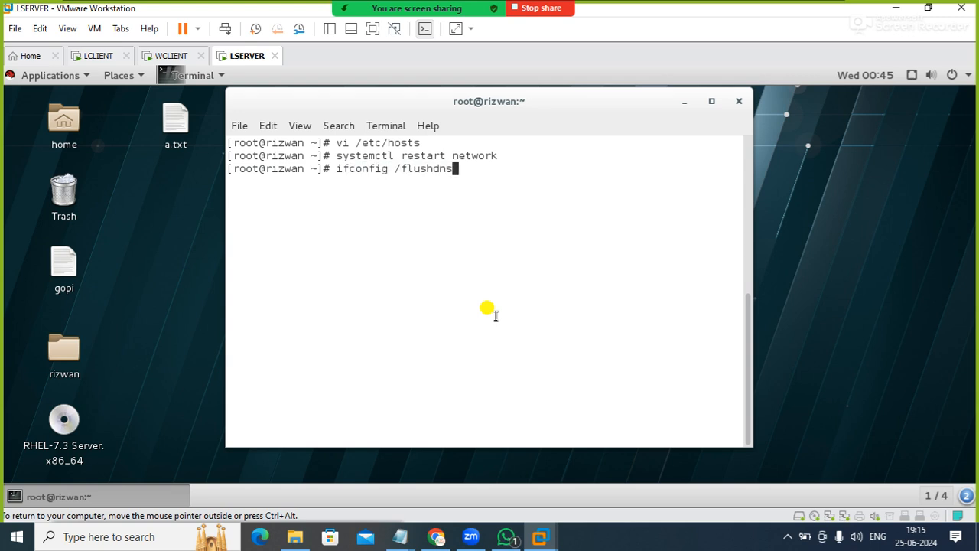
key(Return)
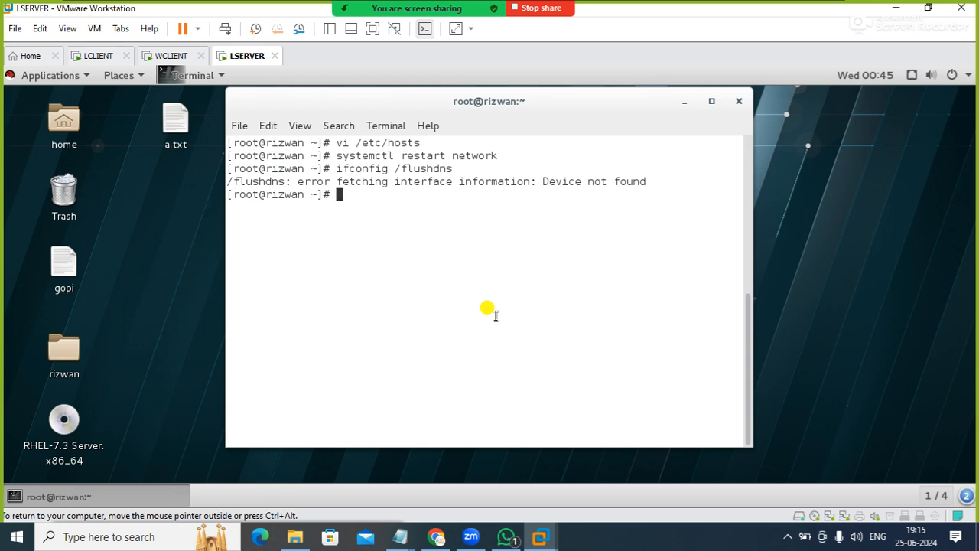
text(ipconfig /flushdns)
key(Return)
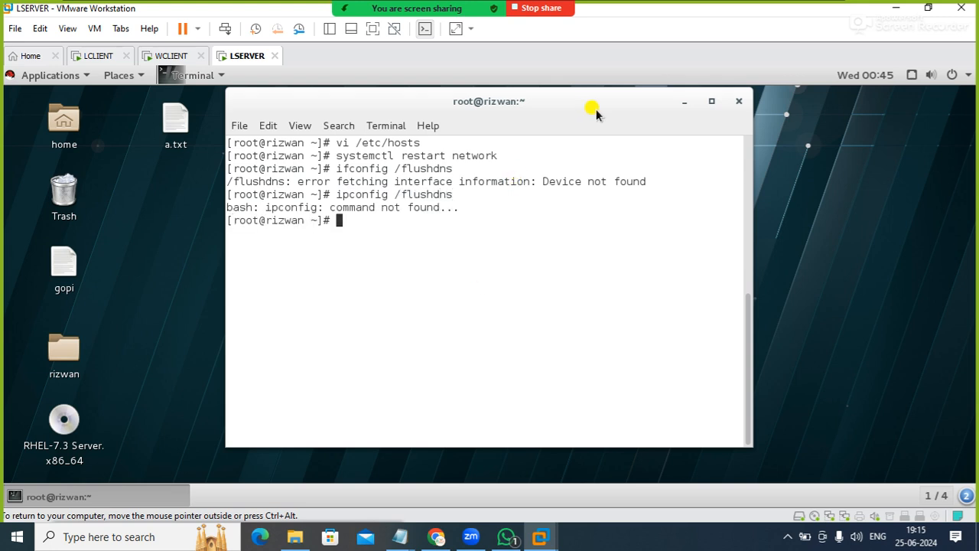
Activate the first mylan profile on Ethernet (ens33), check the Ethernet (ens37) details and close the network settings
click(912, 76)
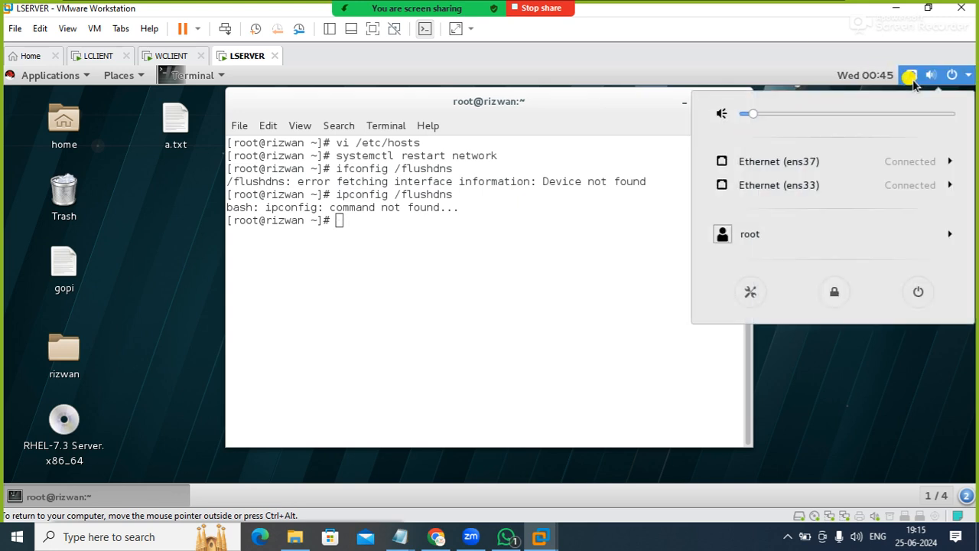
click(827, 191)
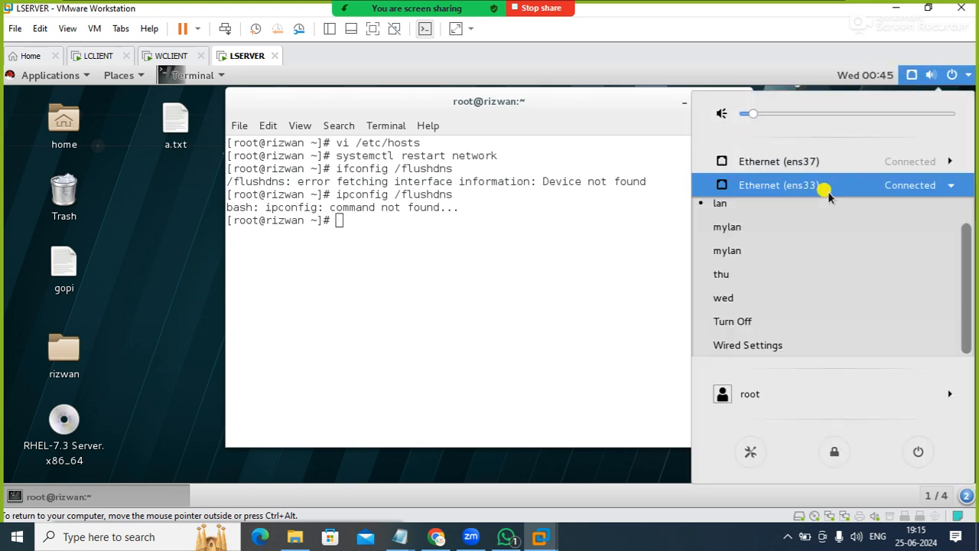
click(736, 345)
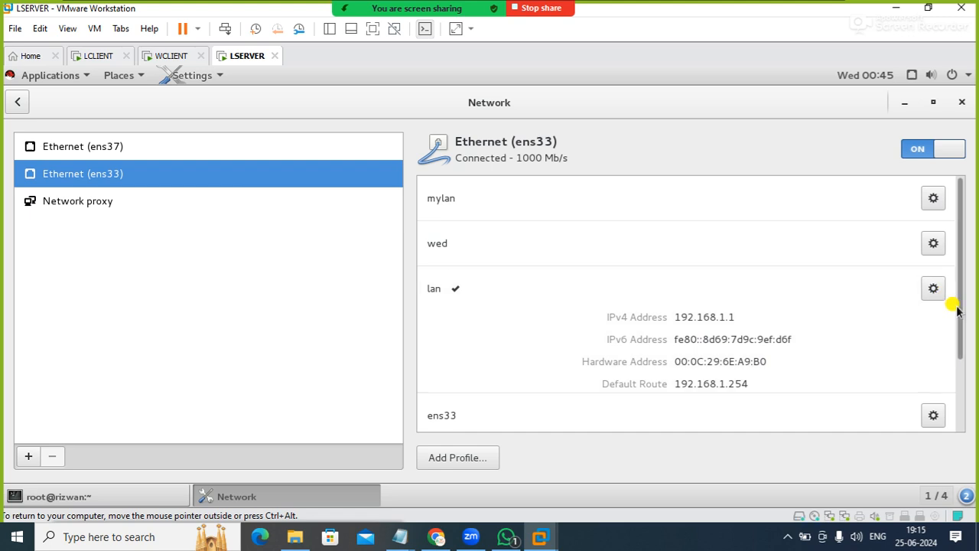
scroll(956, 314, down, 1)
scroll(834, 205, up, 1)
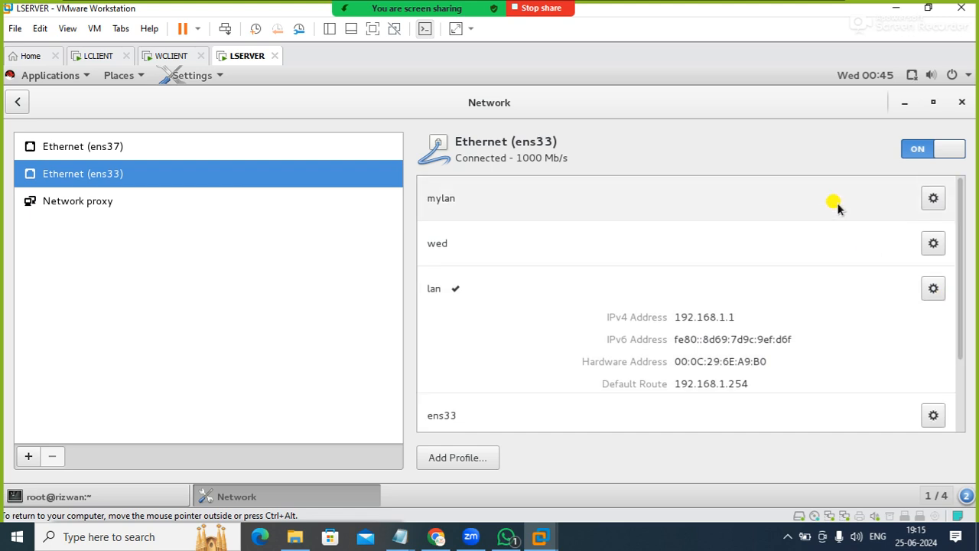
click(765, 209)
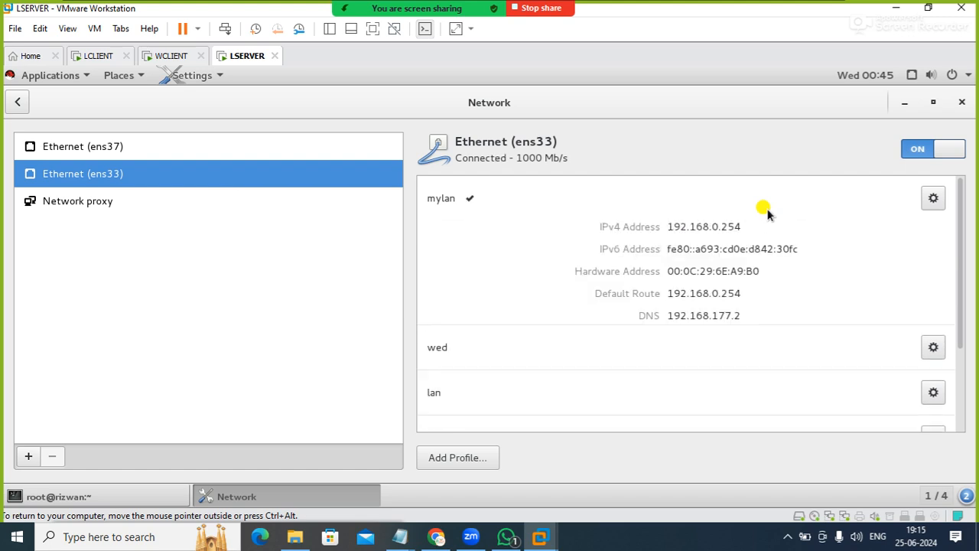
click(181, 151)
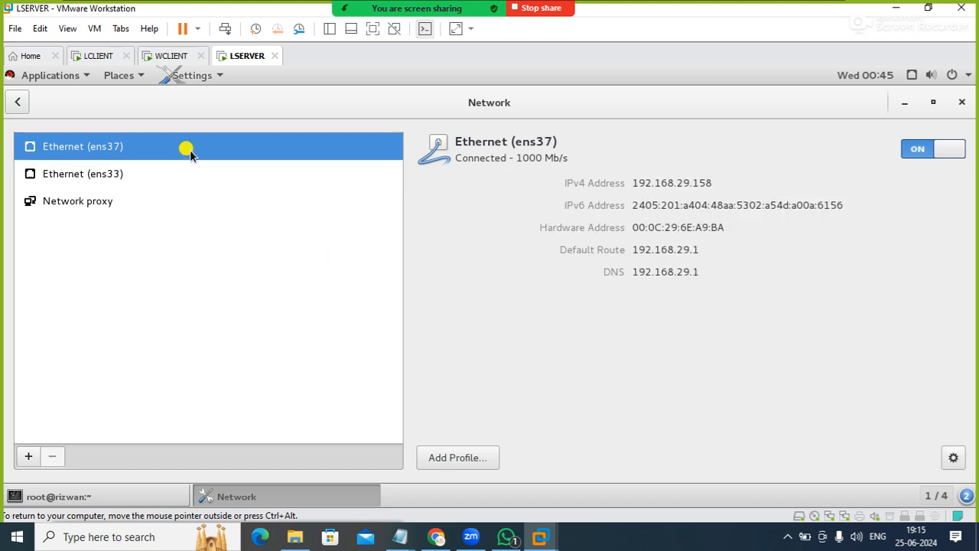
click(960, 103)
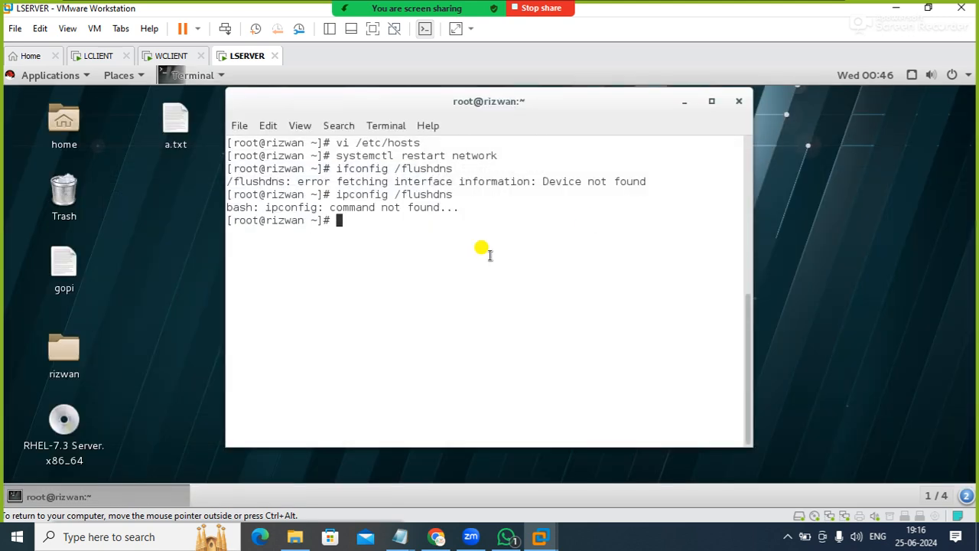
Ping 8.8.8.8 from the terminal to test internet connectivity, then stop the ping
text(ping 8.8.8.8)
key(Return)
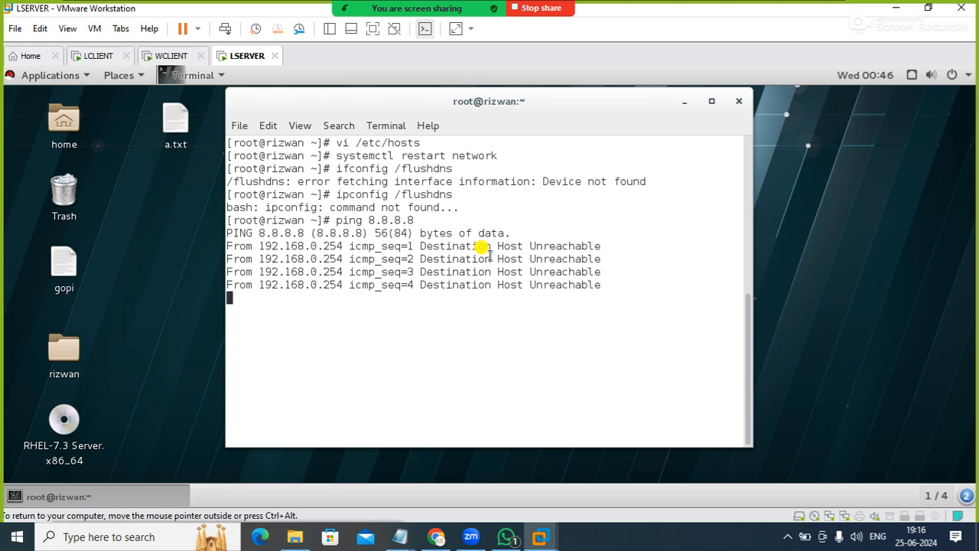
key(ctrl+c)
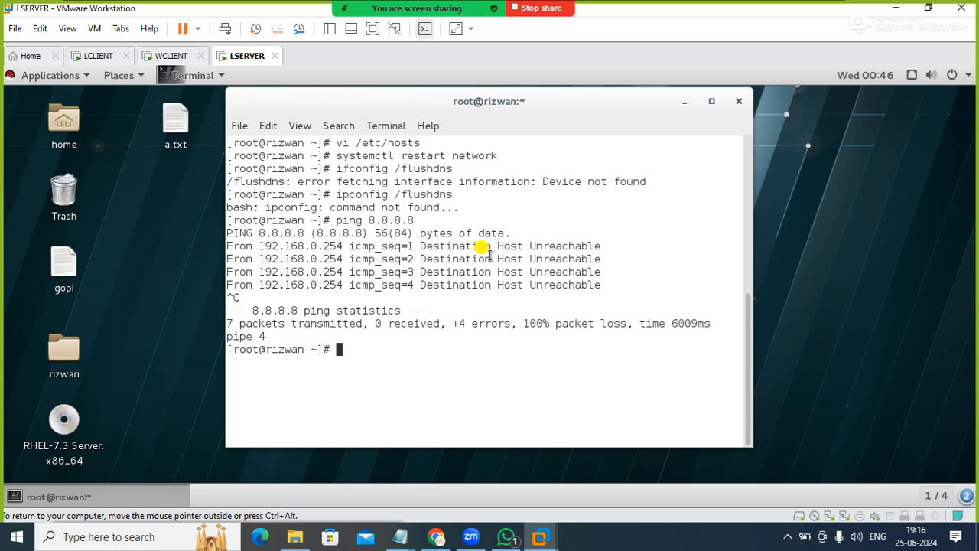
Try to bring up the ens37 connection with nmcli c up ens37
text(nmcli c up ens3)
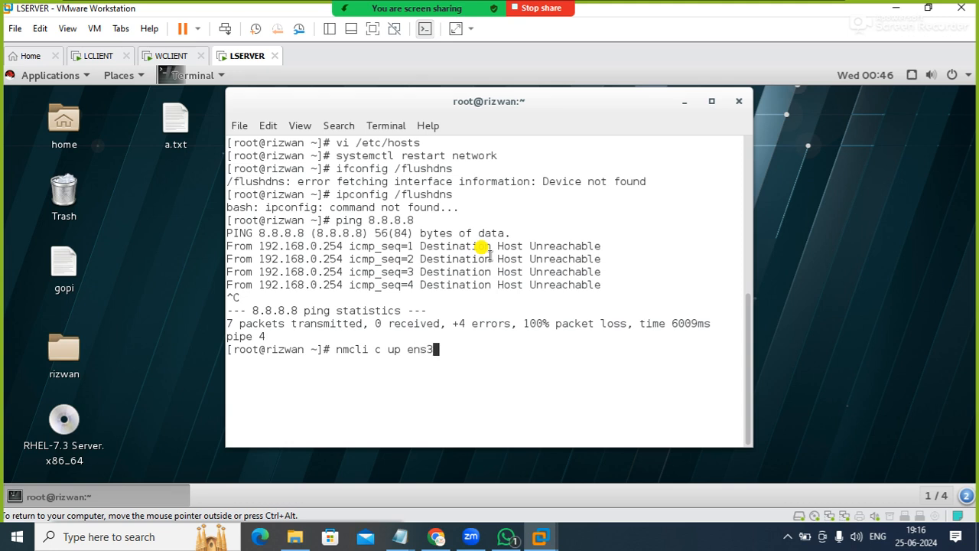
text(7)
key(Return)
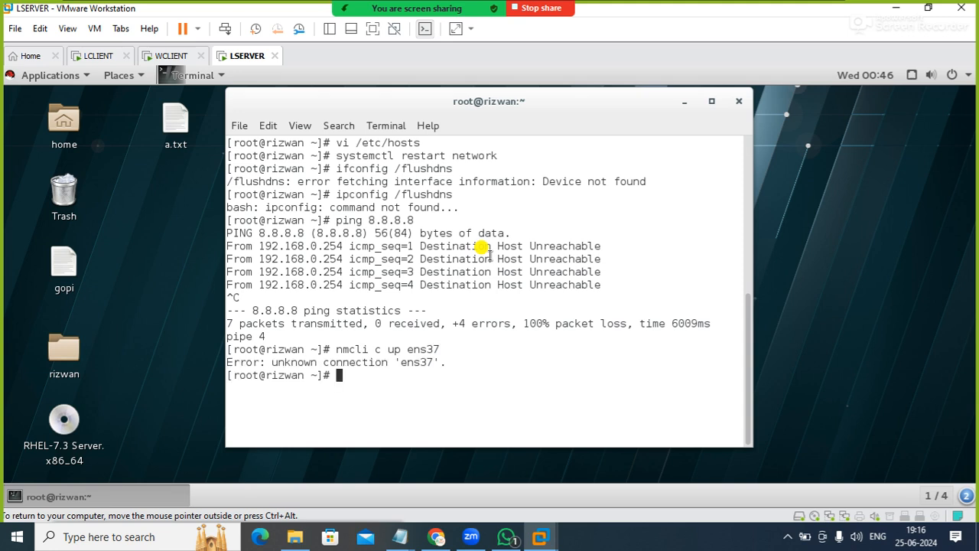
List the network connections with nmcli c s and check which connection uses the ens37 device
key(Up)
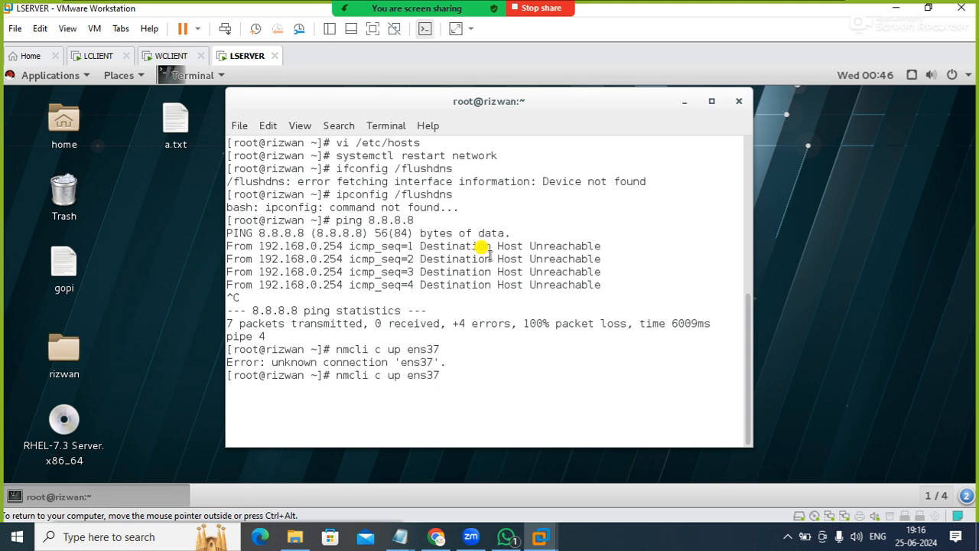
click(910, 75)
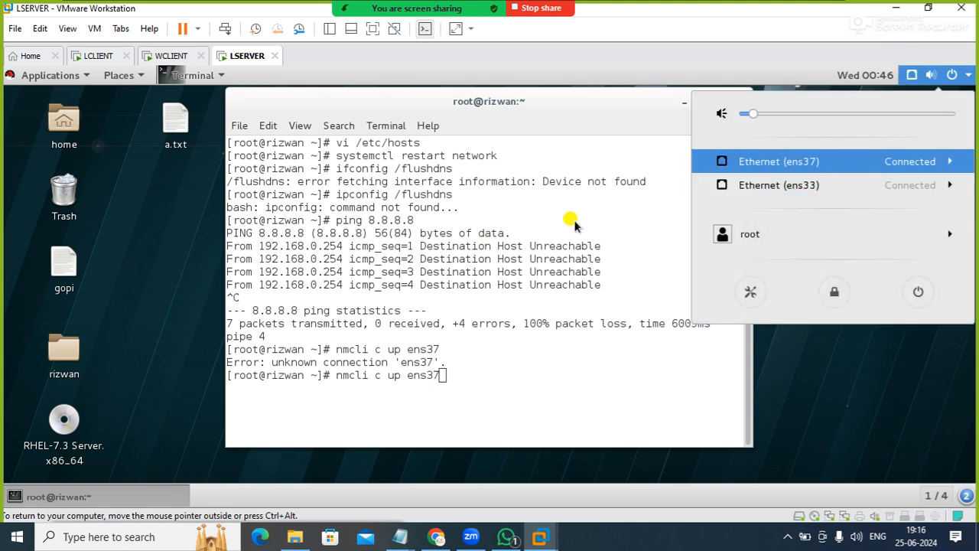
click(446, 395)
key(BackSpace)
key(BackSpace)
key(BackSpace)
key(BackSpace)
key(BackSpace)
key(BackSpace)
key(BackSpace)
key(BackSpace)
key(BackSpace)
key(BackSpace)
key(BackSpace)
key(BackSpace)
key(BackSpace)
key(BackSpace)
key(BackSpace)
key(BackSpace)
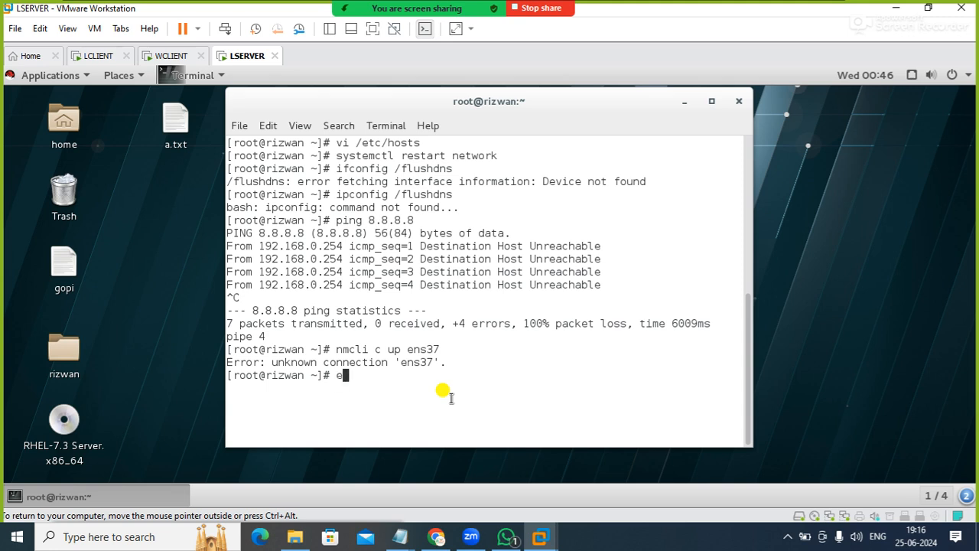
text(nmcl)
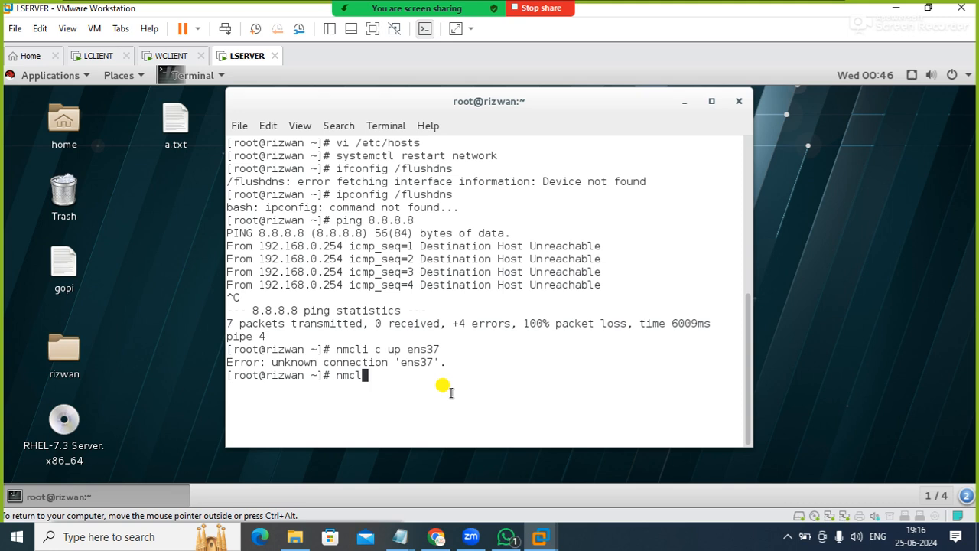
text(i c s)
key(Return)
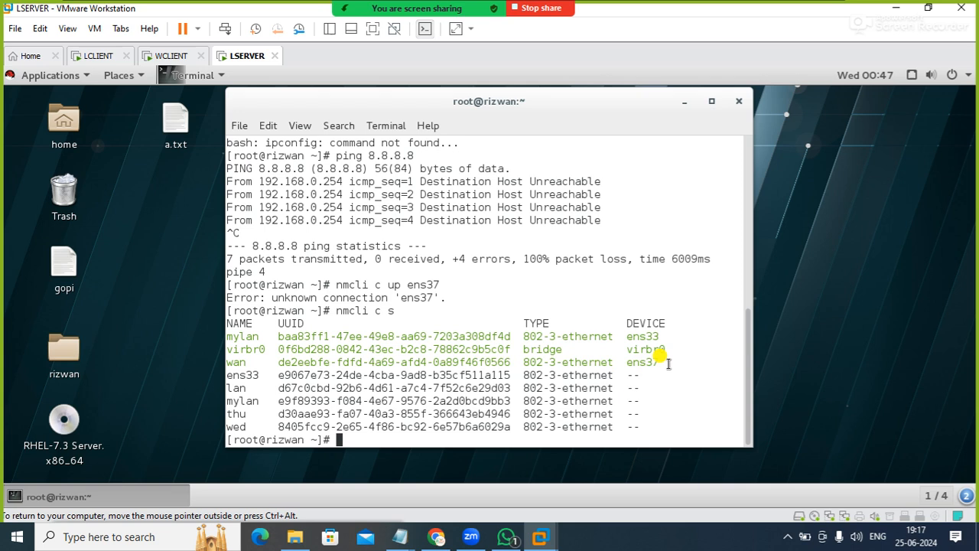
drag(669, 364, 629, 353)
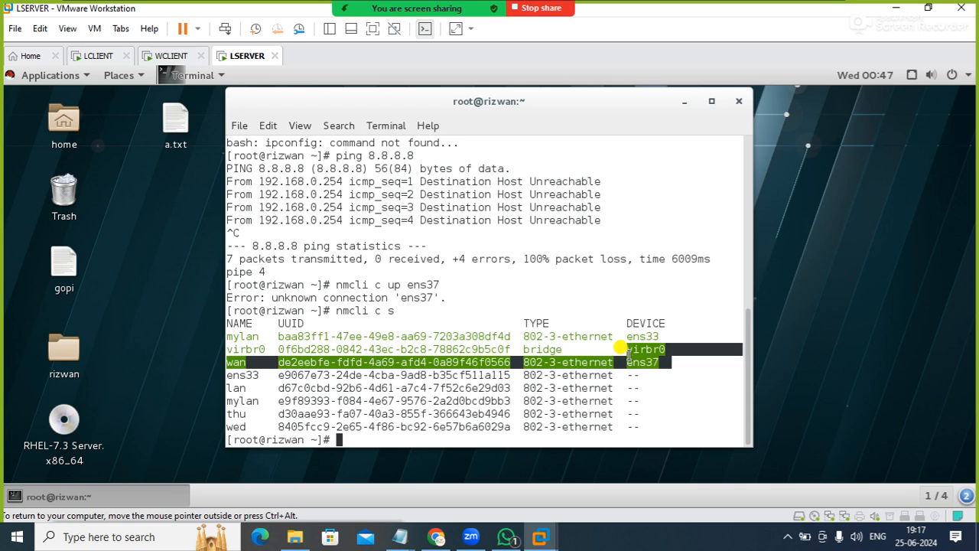
click(535, 434)
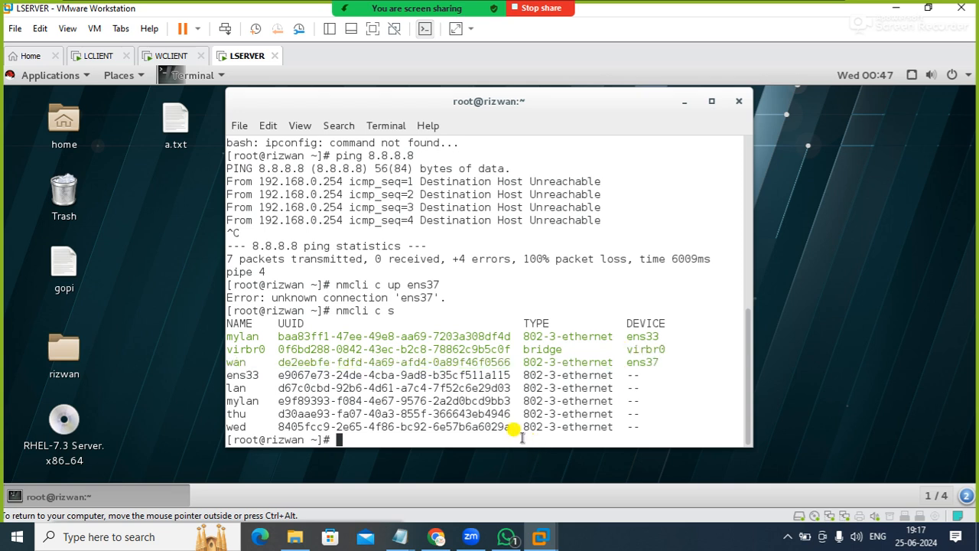
Deactivate the wan connection with nmcli c down wan
text(nmcli c down wan)
key(Return)
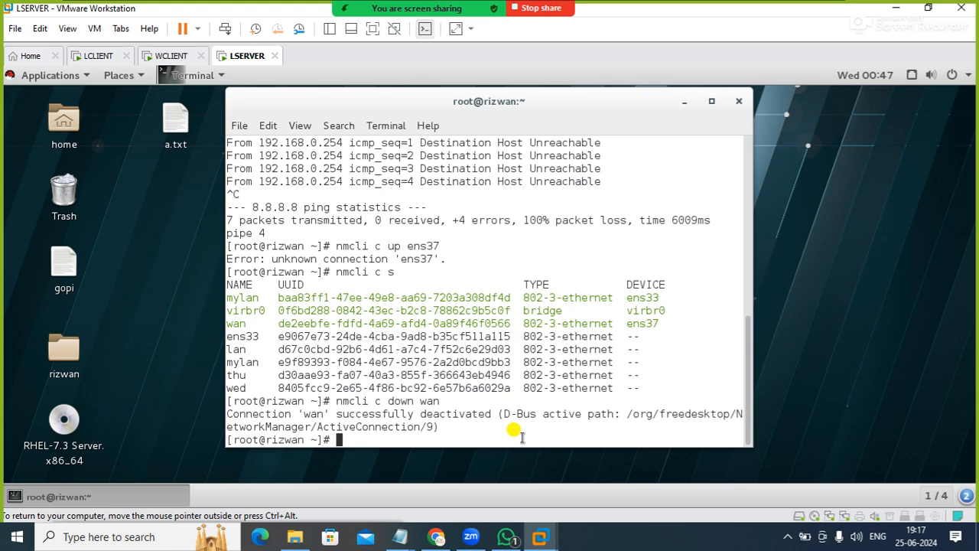
Bring the wan connection back up by changing the previous command to nmcli c up wan
key(Up)
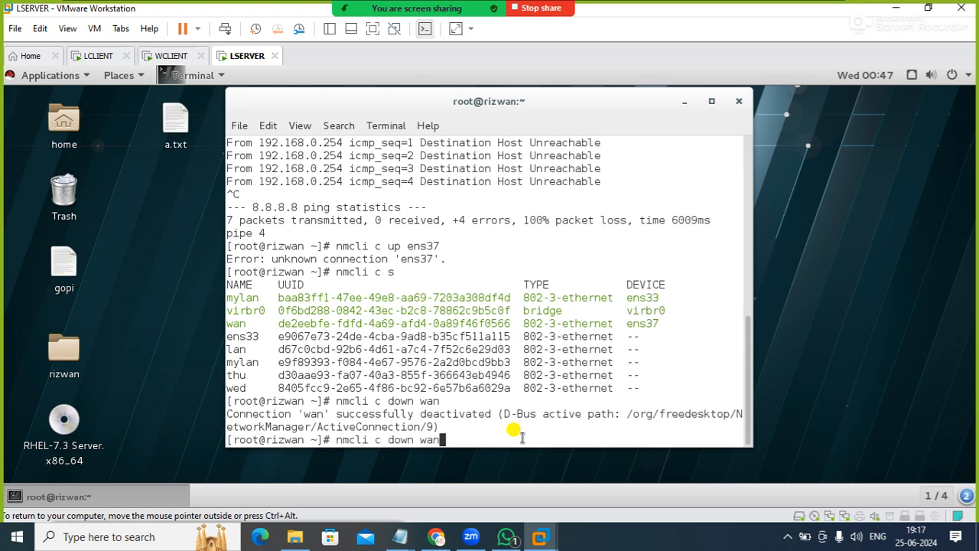
key(Left)
key(Left)
key(Left)
key(Left)
key(Left)
key(BackSpace)
key(BackSpace)
key(BackSpace)
key(BackSpace)
text(up)
key(Return)
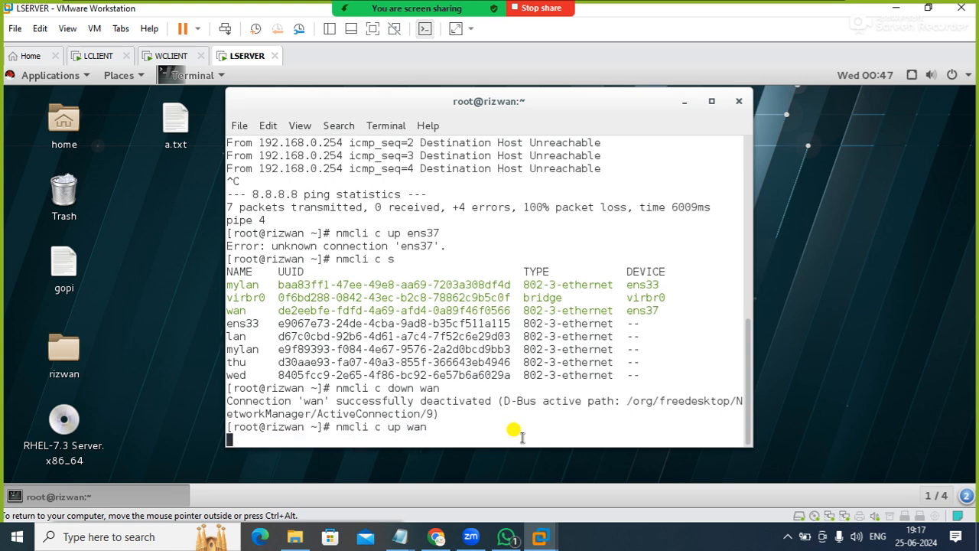
Clear the terminal and ping 8.8.8.8 to retest internet connectivity
text(clear)
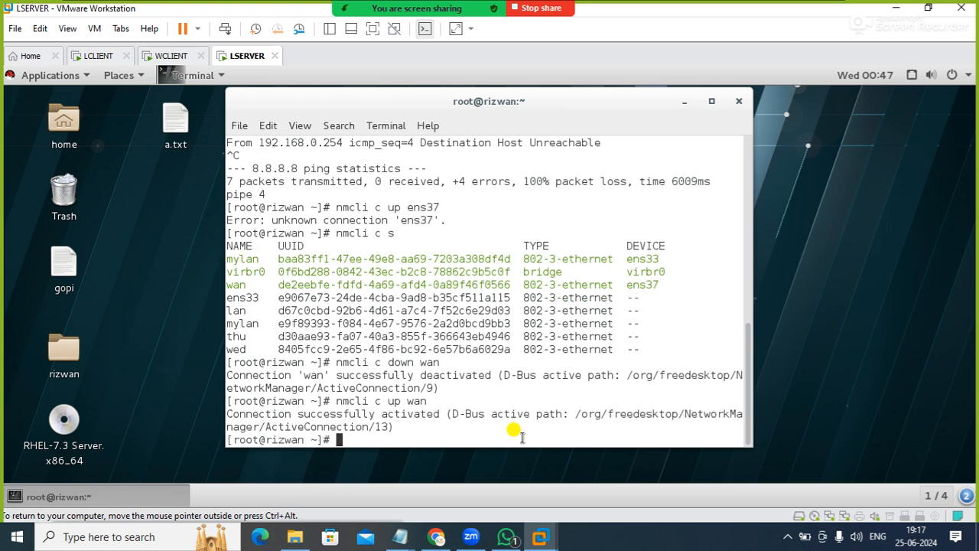
key(Return)
text(ping )
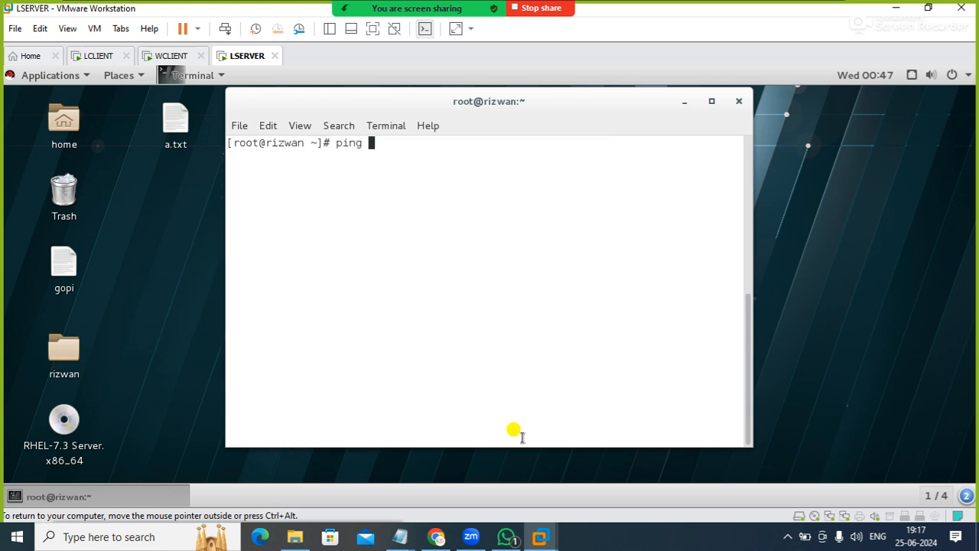
text(8.8.8.8)
key(Return)
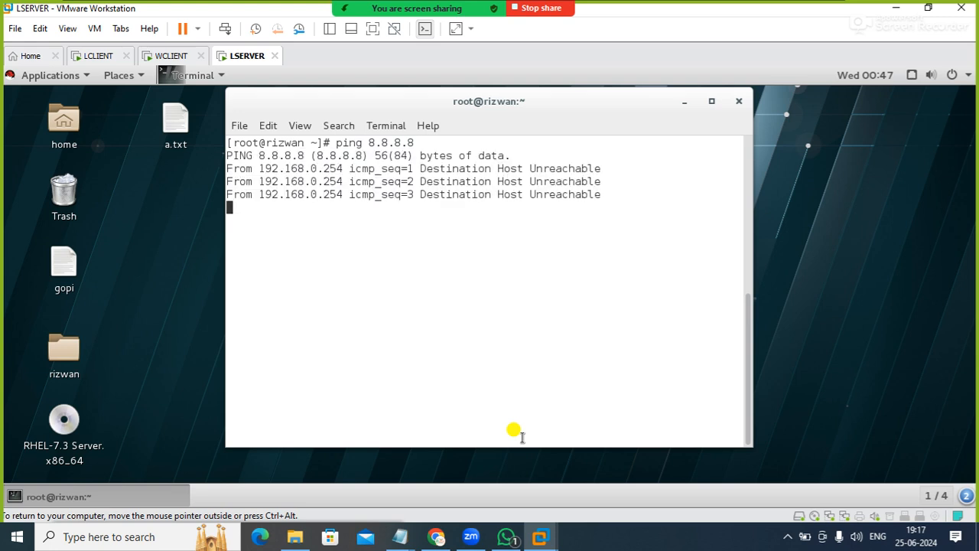
Stop the running ping, clear the terminal and deactivate the mylan connection with nmcli c down mylan
key(ctrl+c)
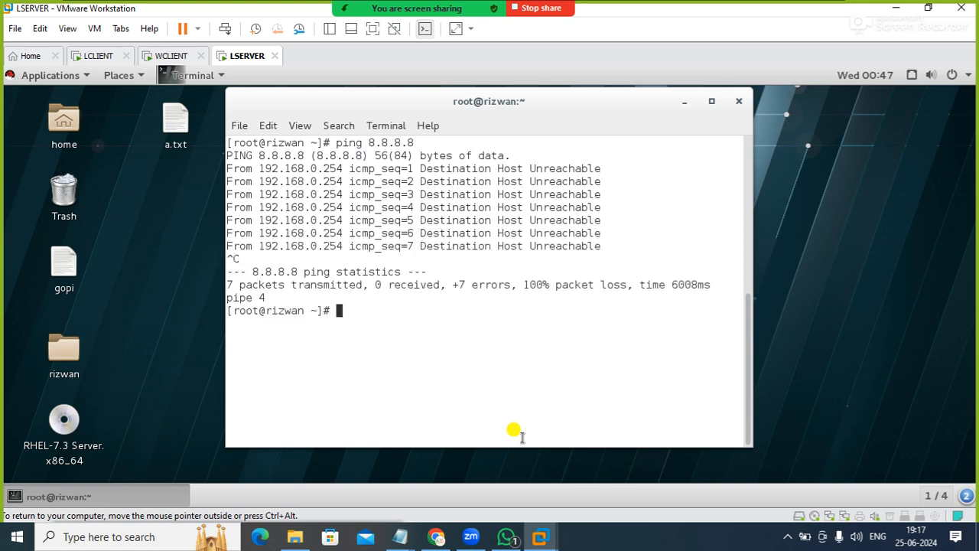
text(clear)
key(Return)
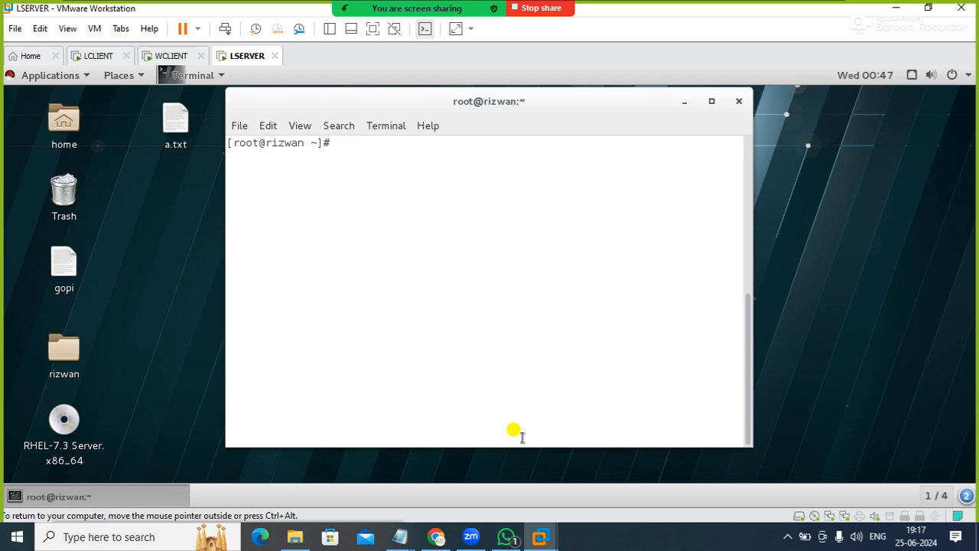
text(nmcli c down mylan)
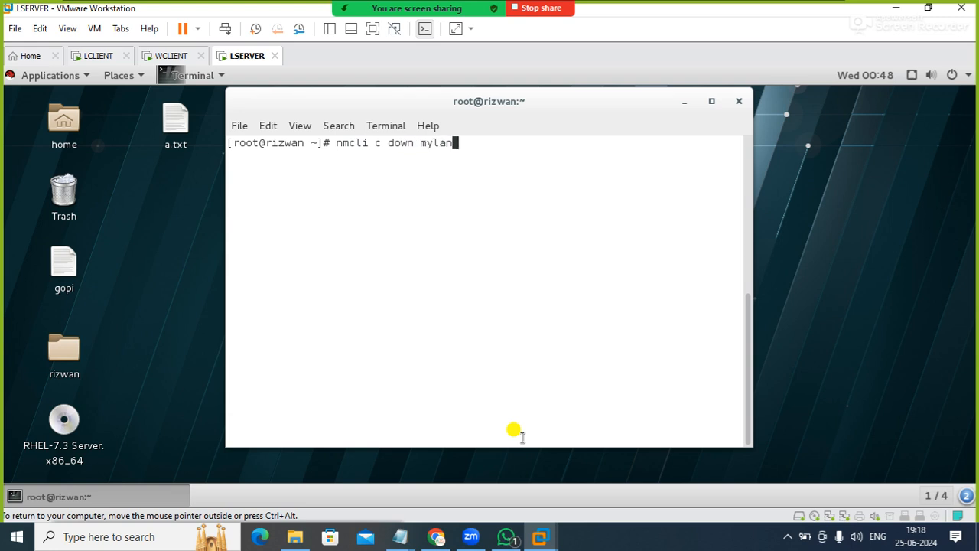
key(Return)
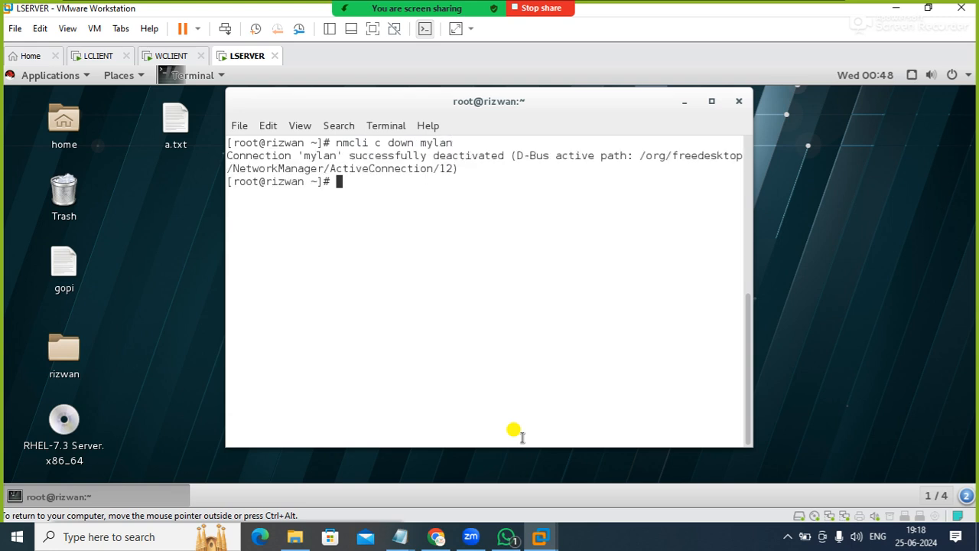
Ping 8.8.8.8 to test internet connectivity with mylan down, and stop the ping after a few replies
text(ping 8.8.8.8)
key(Return)
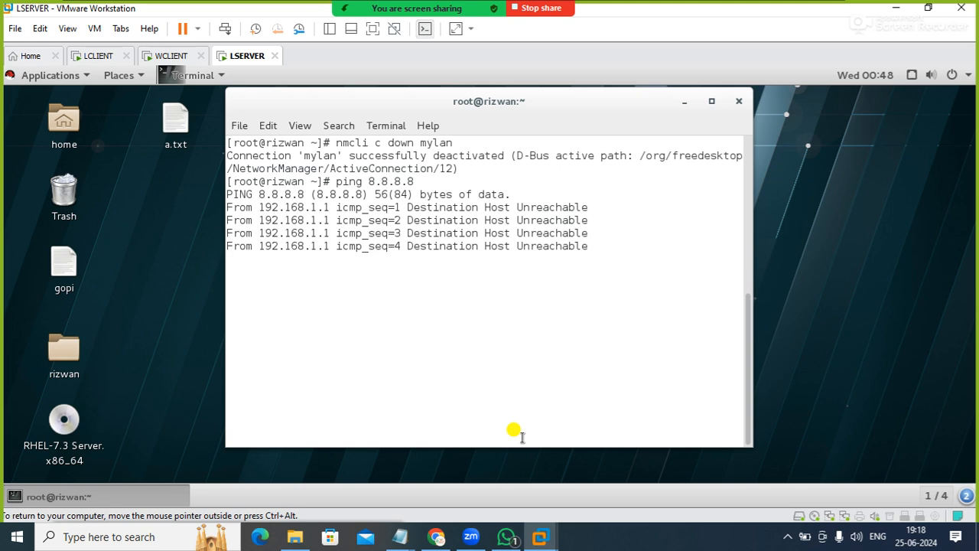
key(ctrl+c)
Reactivate the mylan connection by changing the earlier command to nmcli c up mylan
key(Up)
key(Up)
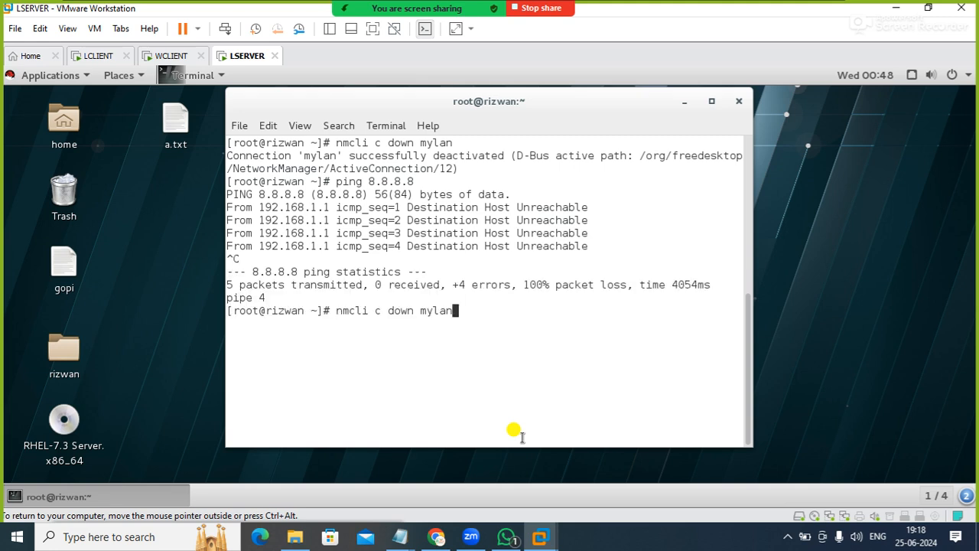
key(Left)
key(Left)
key(Left)
key(Left)
key(Left)
key(BackSpace)
key(BackSpace)
key(BackSpace)
key(BackSpace)
key(BackSpace)
text(up)
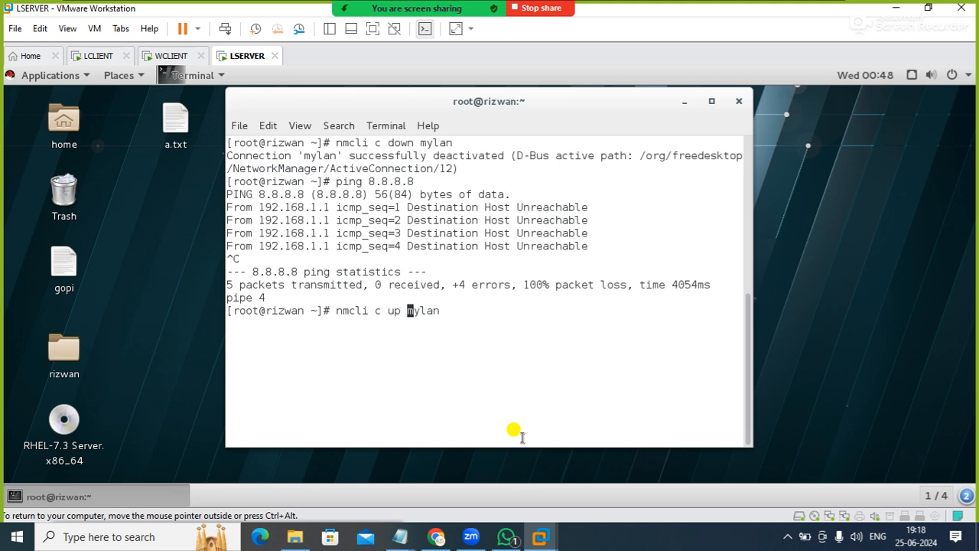
key(Return)
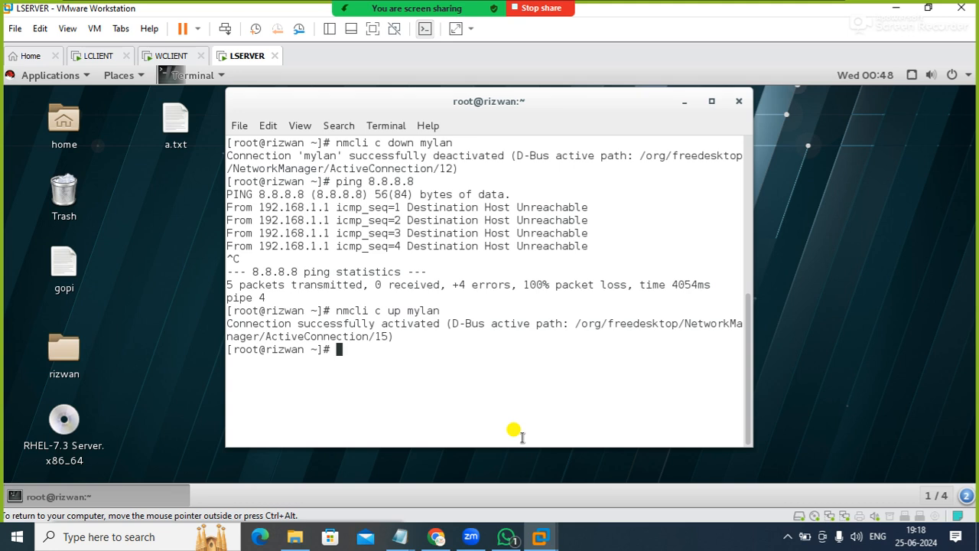
Open google.com in Firefox from the terminal to test internet access, and minimize the browser
text(firefox google.com)
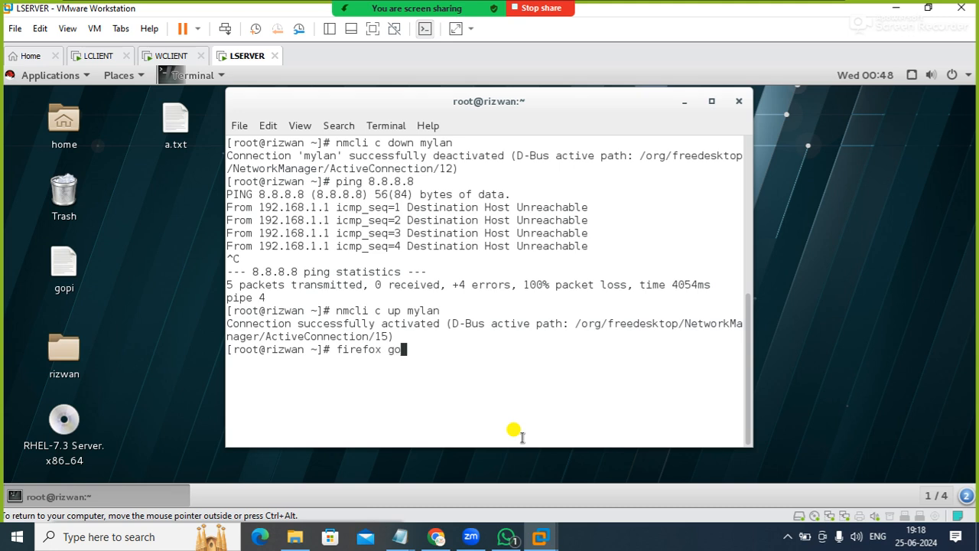
key(Return)
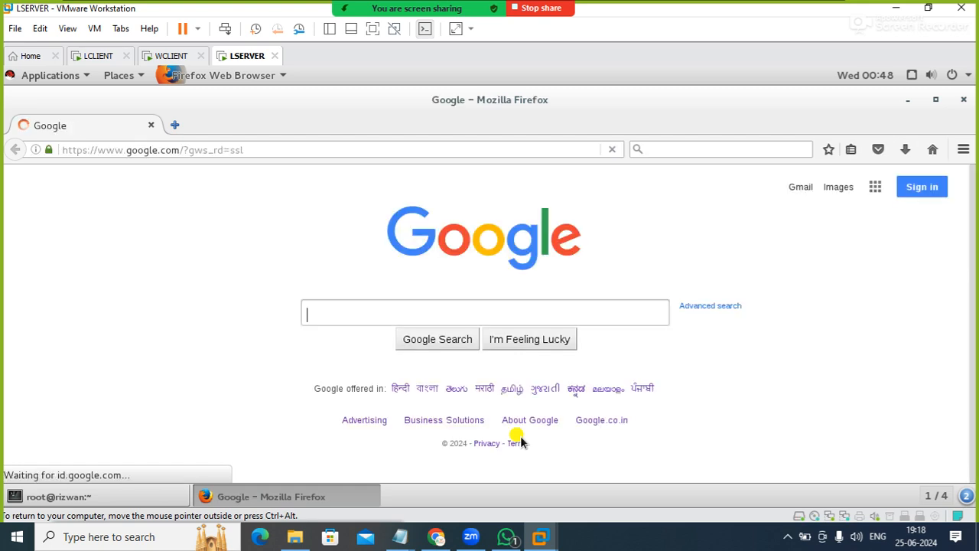
click(904, 103)
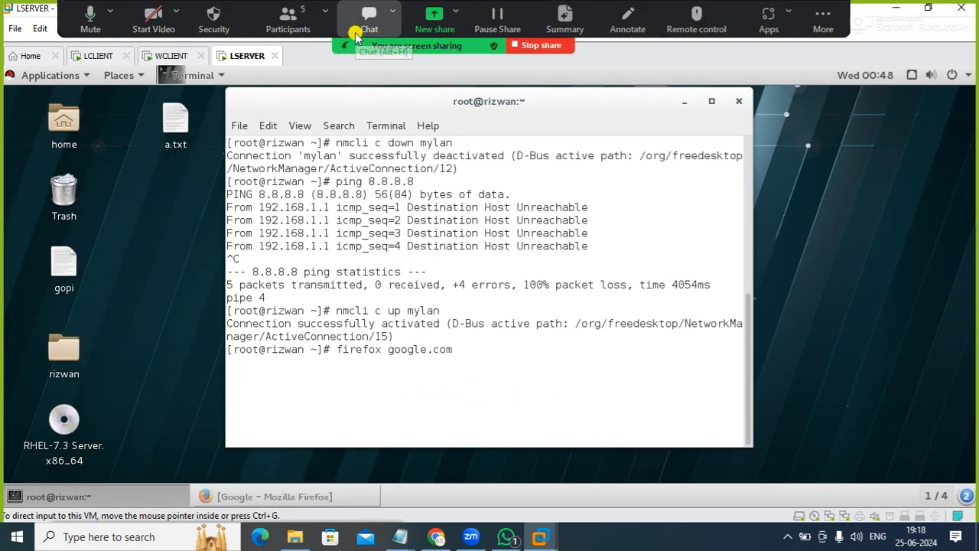
Switch to the WCLIENT virtual machine and unlock Windows Server 2003 with the Administrator account's password
click(173, 58)
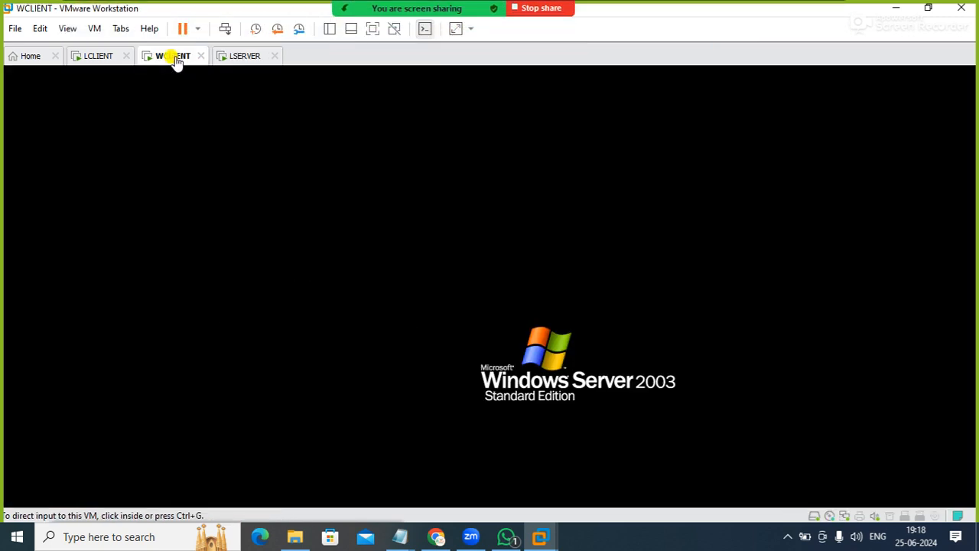
click(363, 210)
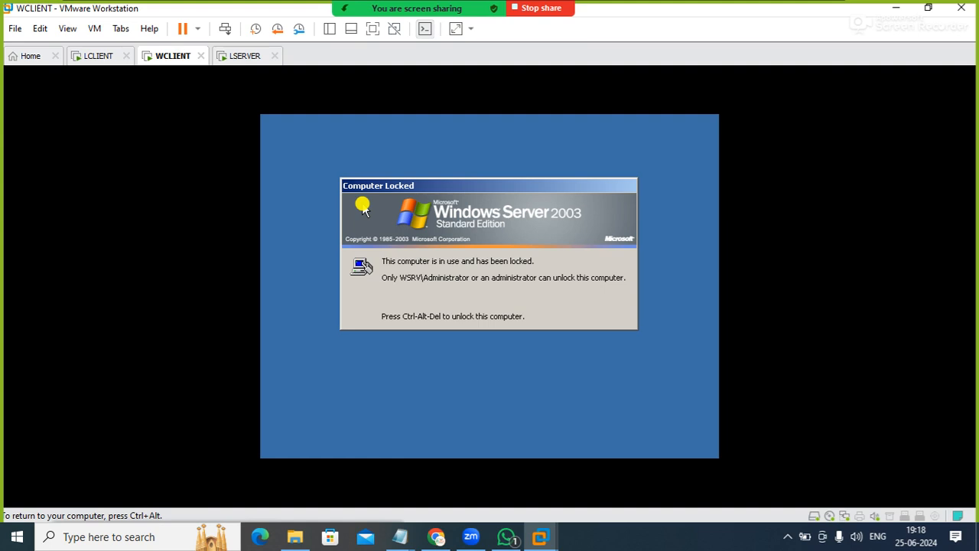
key(ctrl+alt+Insert)
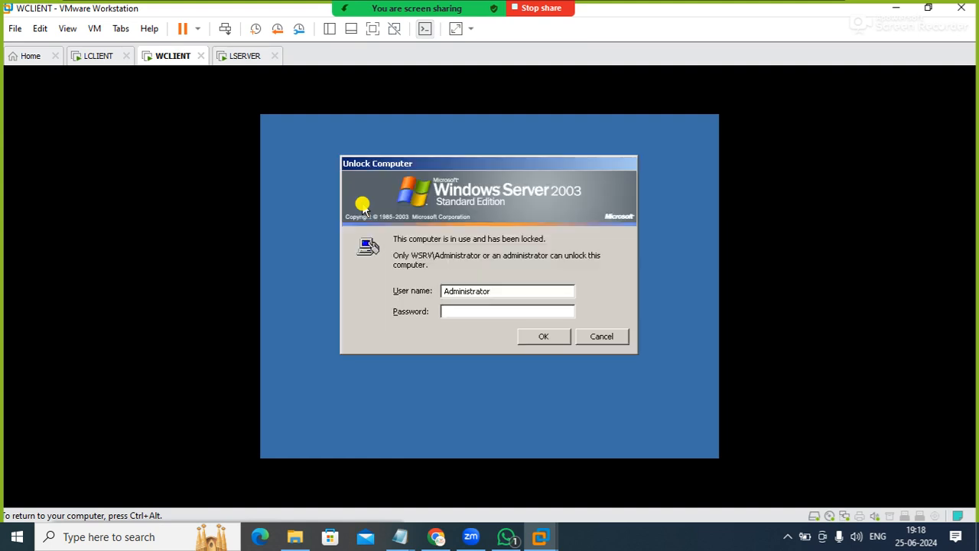
text(******)
key(Return)
key(Return)
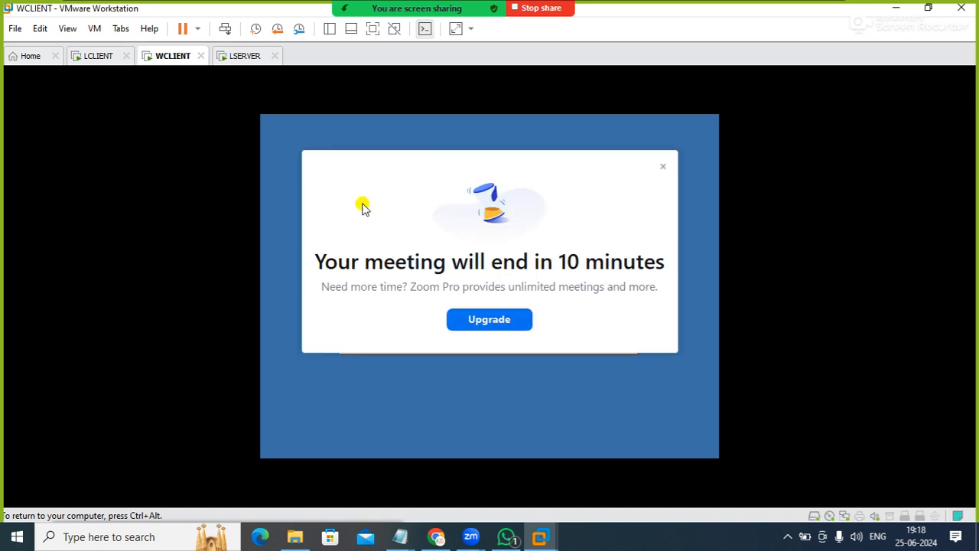
click(665, 170)
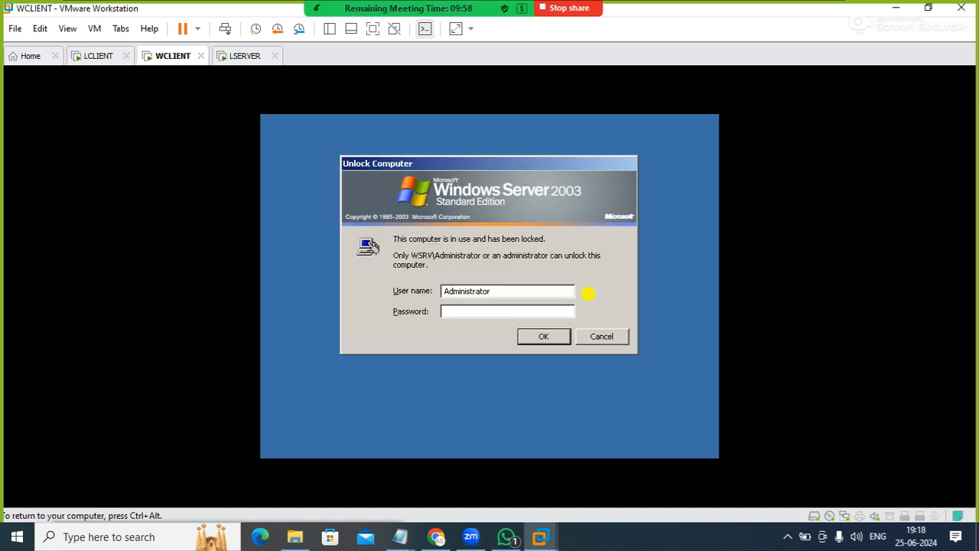
click(538, 338)
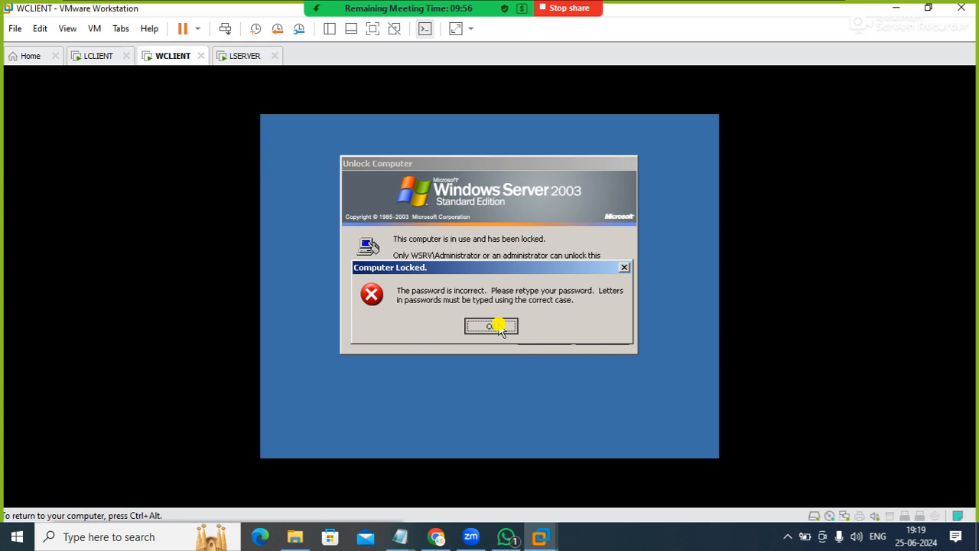
click(499, 325)
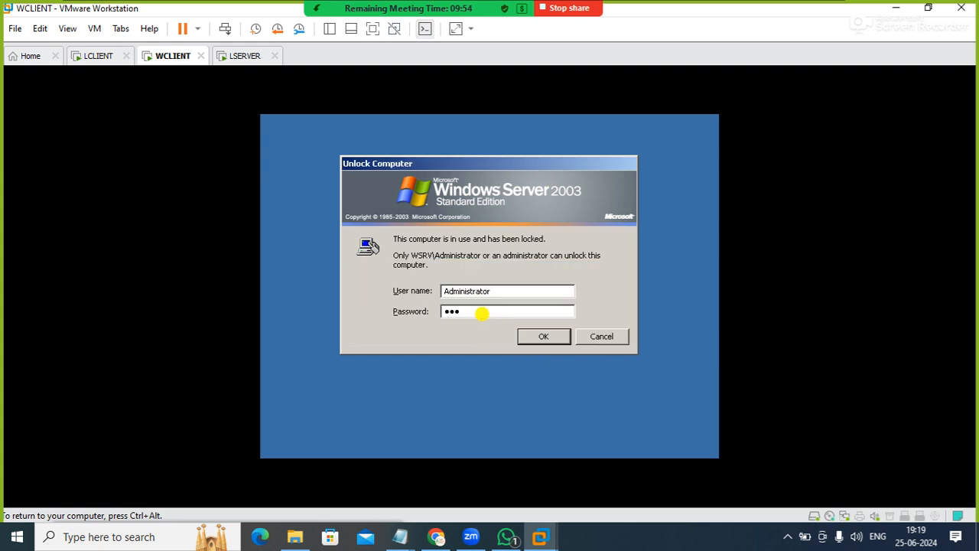
key(Return)
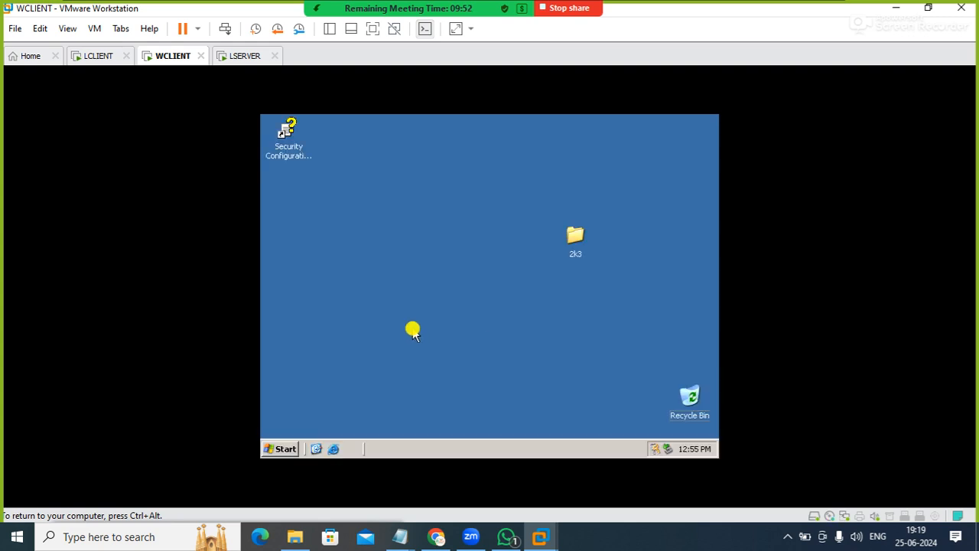
Open Network Connections with ncpa.cpl and bring up the Internet Protocol (TCP/IP) properties of Local Area Connection
key(super+r)
text(n)
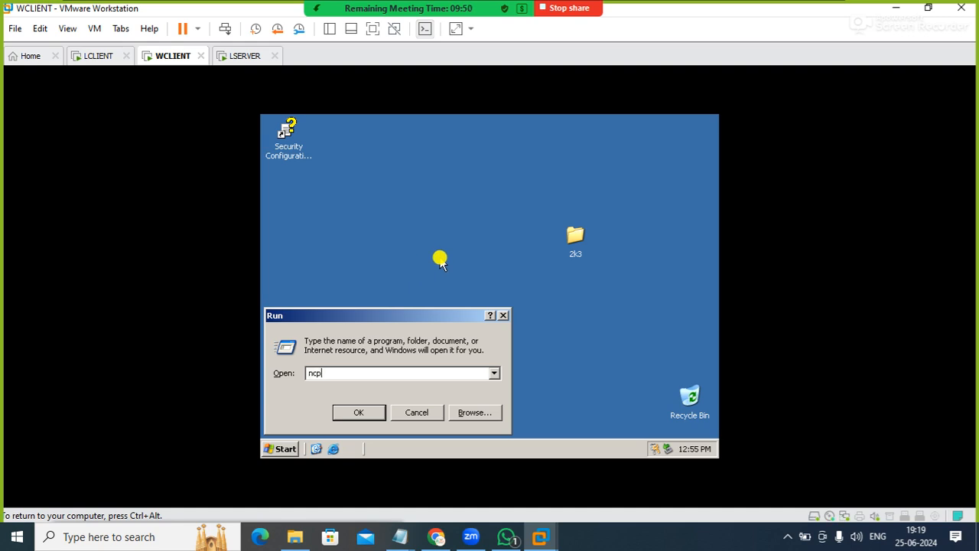
key(Return)
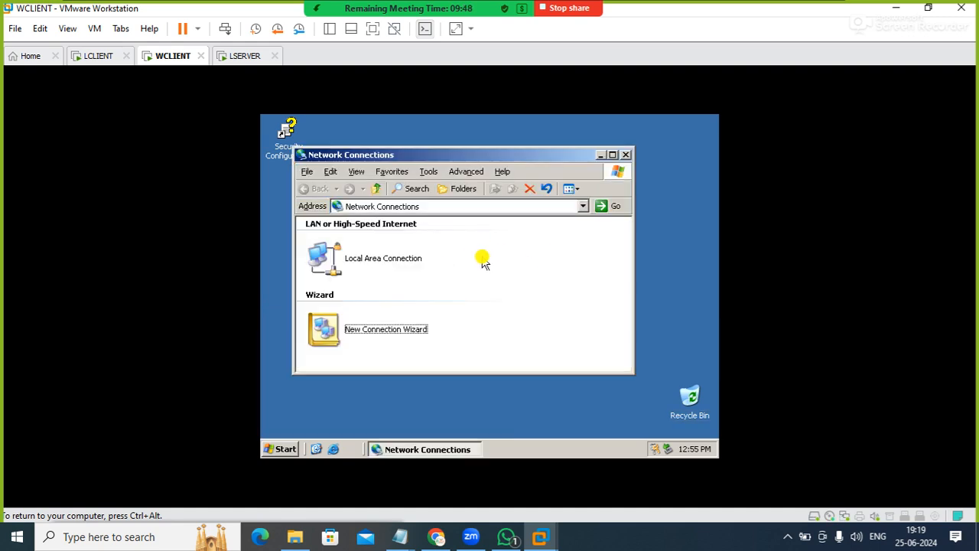
double_click(448, 260)
click(390, 395)
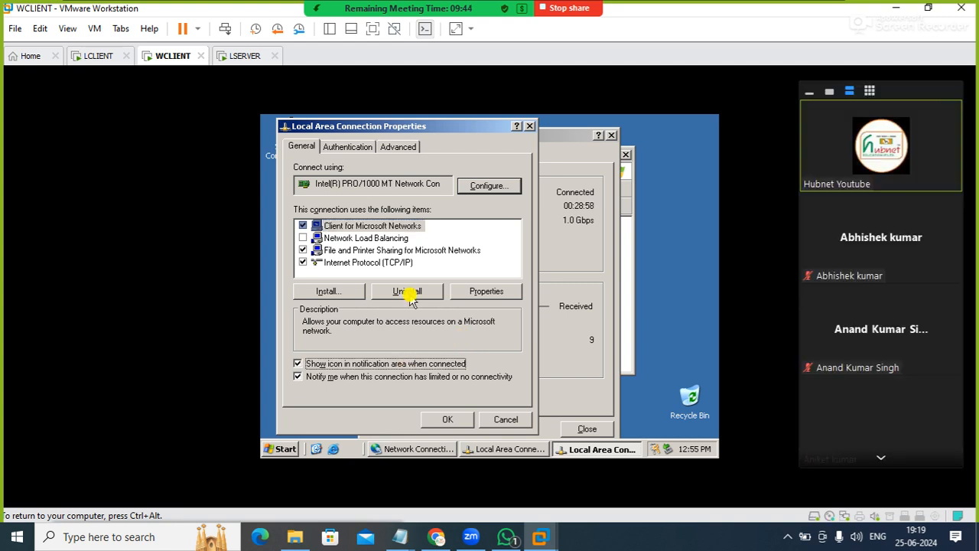
double_click(397, 262)
Assign static IP 192.168.0.2 with mask 255.255.255.0, and use 192.168.0.254 as default gateway and preferred DNS server
click(396, 223)
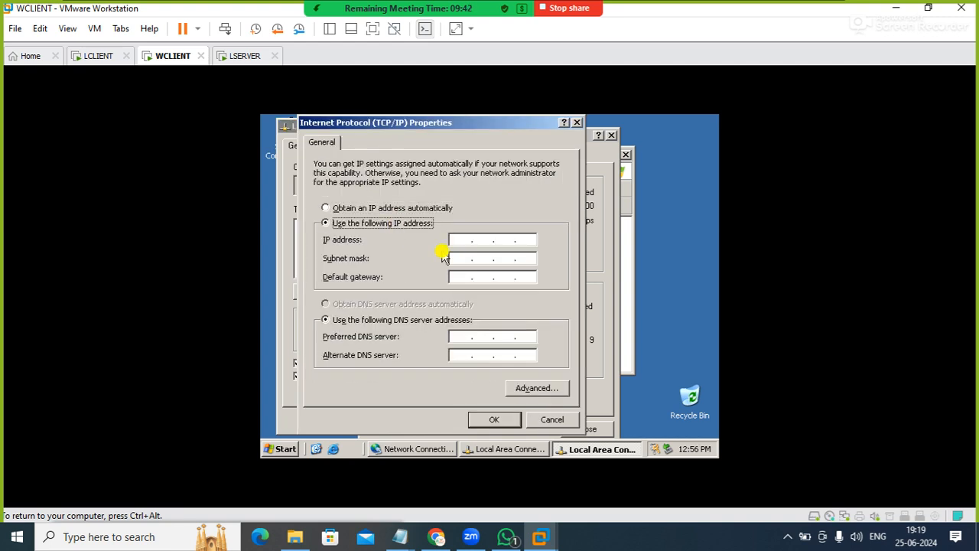
click(457, 241)
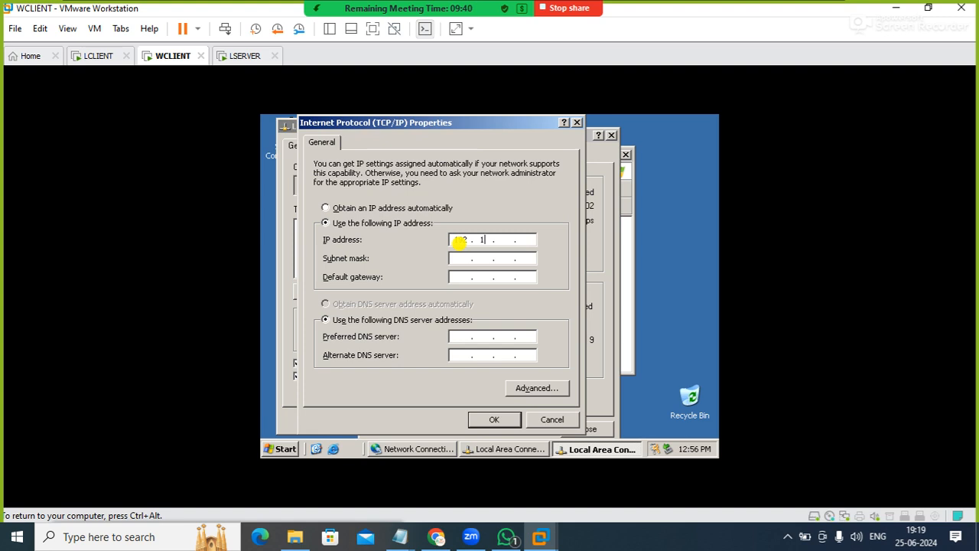
text(192.168.0.2)
key(Tab)
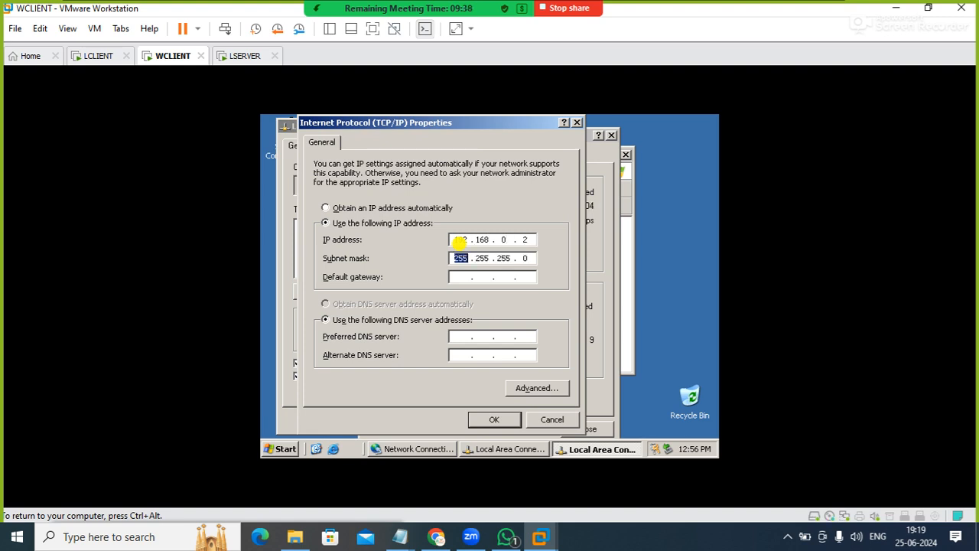
key(Tab)
text(192 . 168 . 0 . 254)
key(Tab)
text(192 . 168 .)
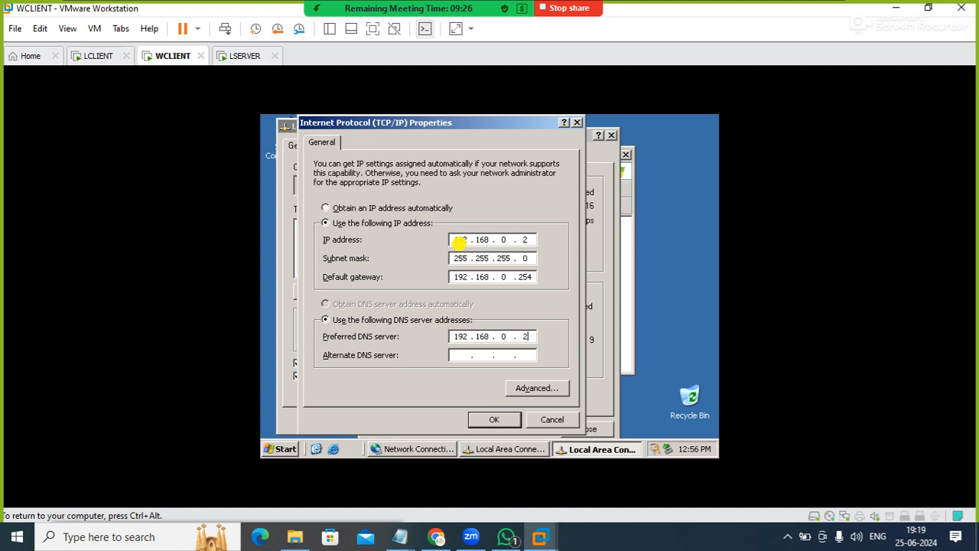
click(484, 420)
Turn off Windows Firewall from the Local Area Connection's advanced properties, apply the changes and close the network windows
click(392, 150)
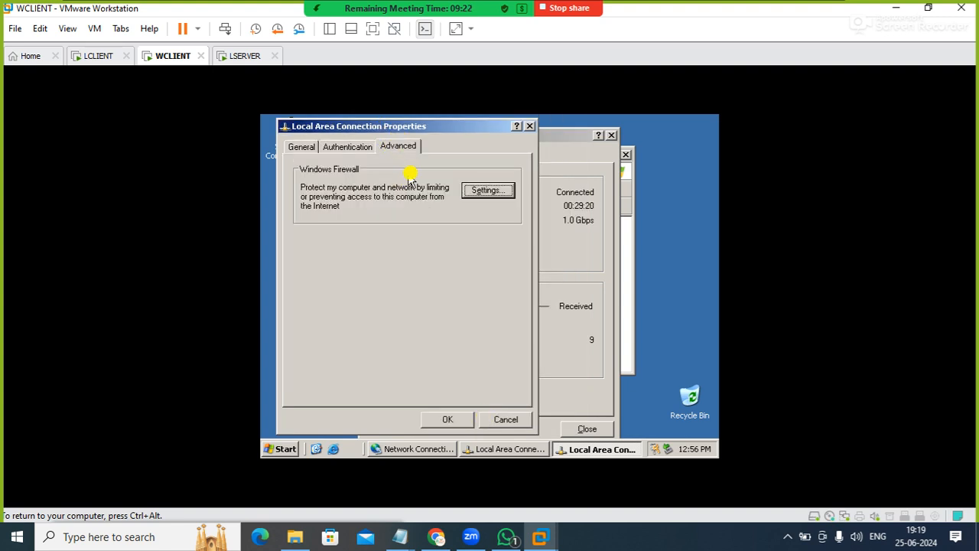
click(487, 191)
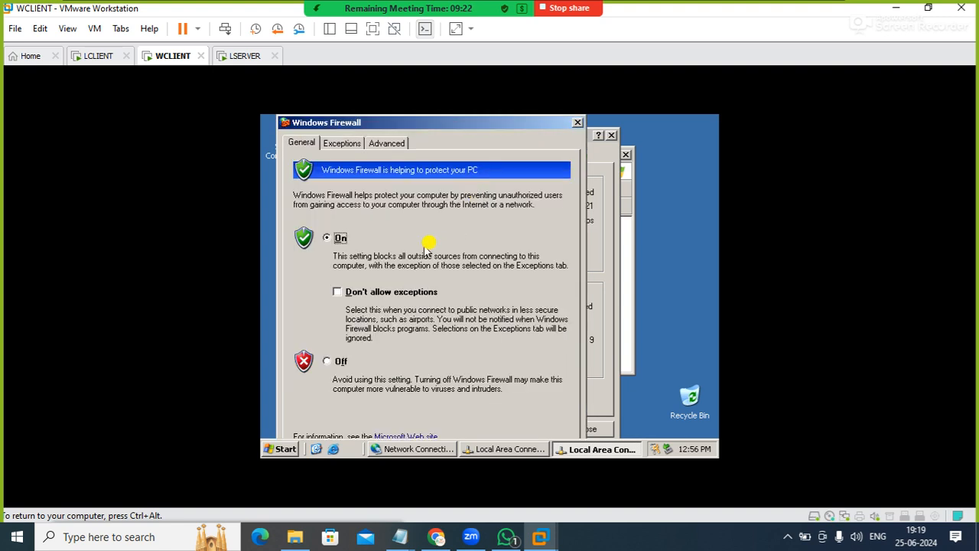
click(339, 361)
drag(419, 121, 417, 108)
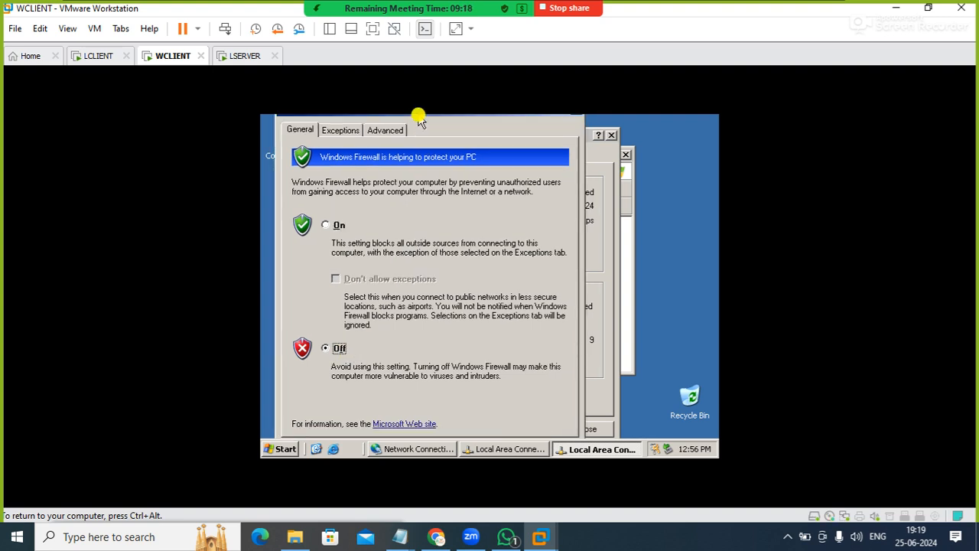
key(Tab)
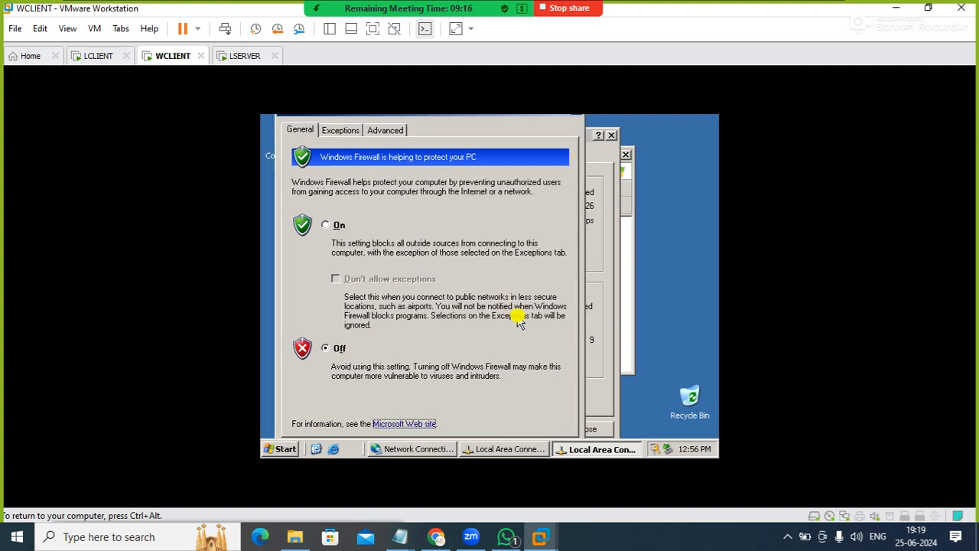
key(Tab)
key(Return)
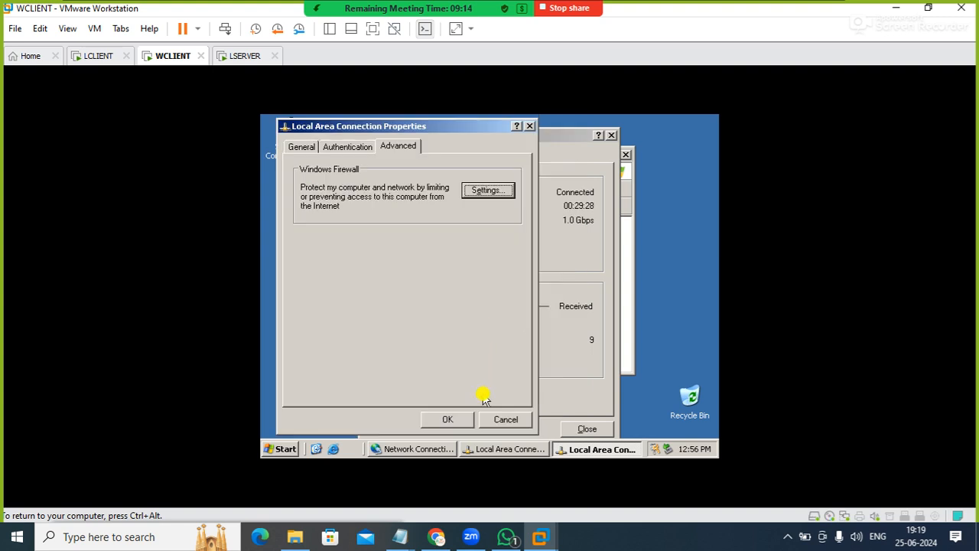
click(457, 420)
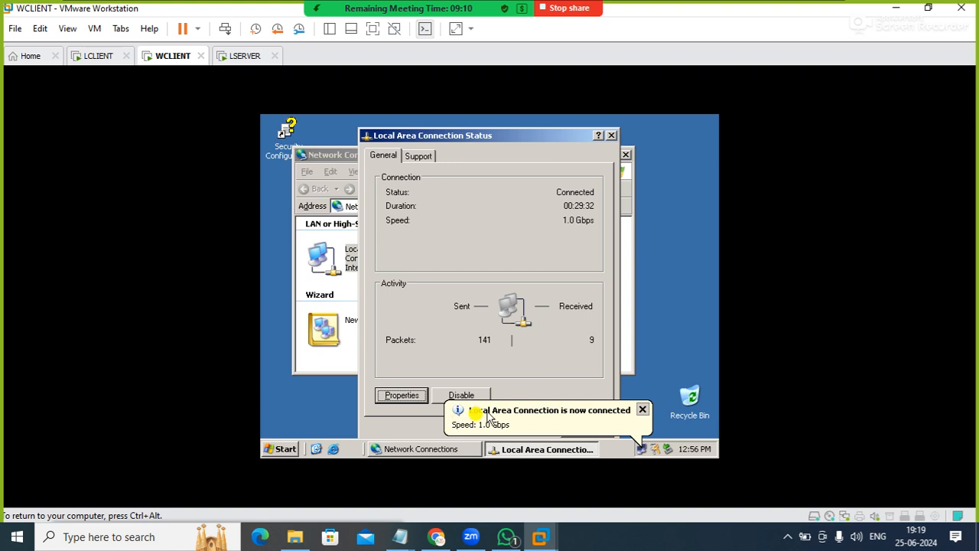
click(643, 415)
click(593, 426)
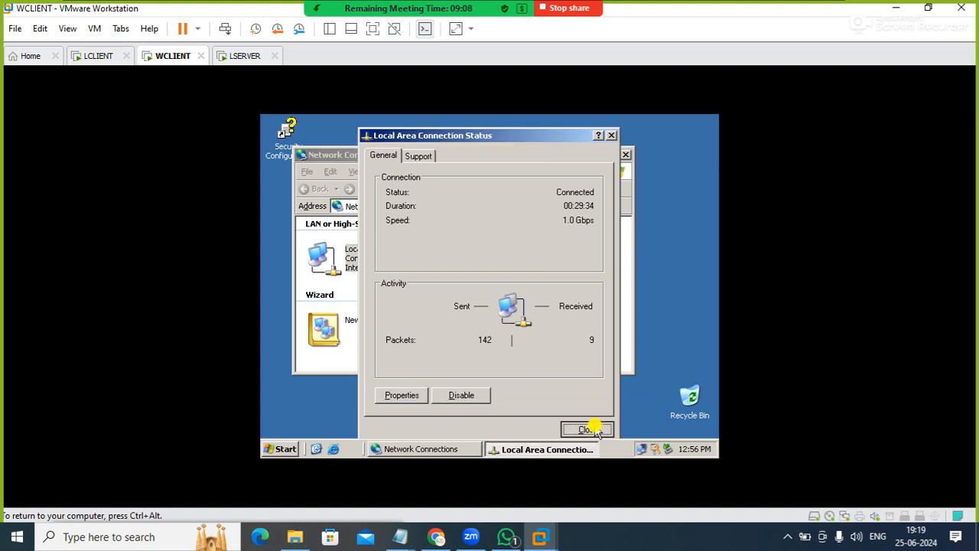
click(624, 155)
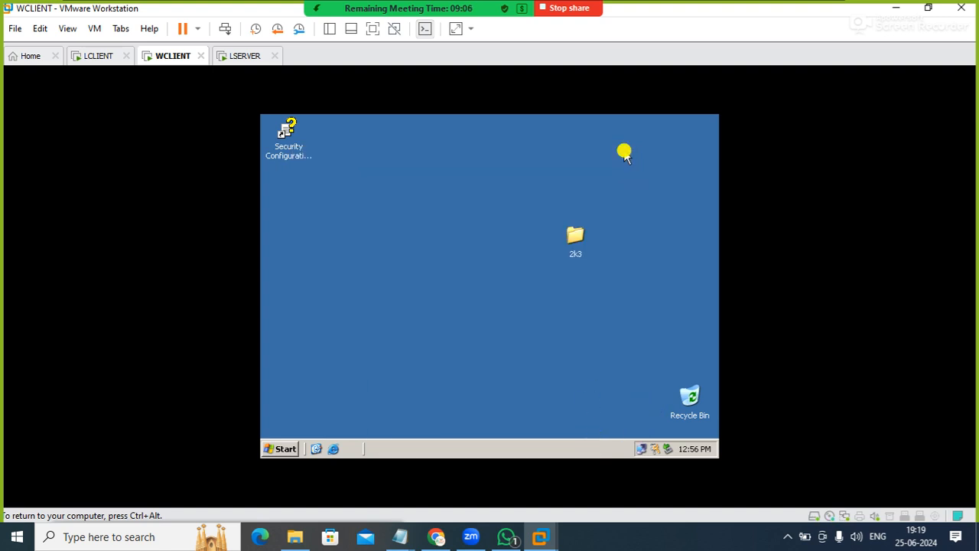
key(super+r)
text(pin)
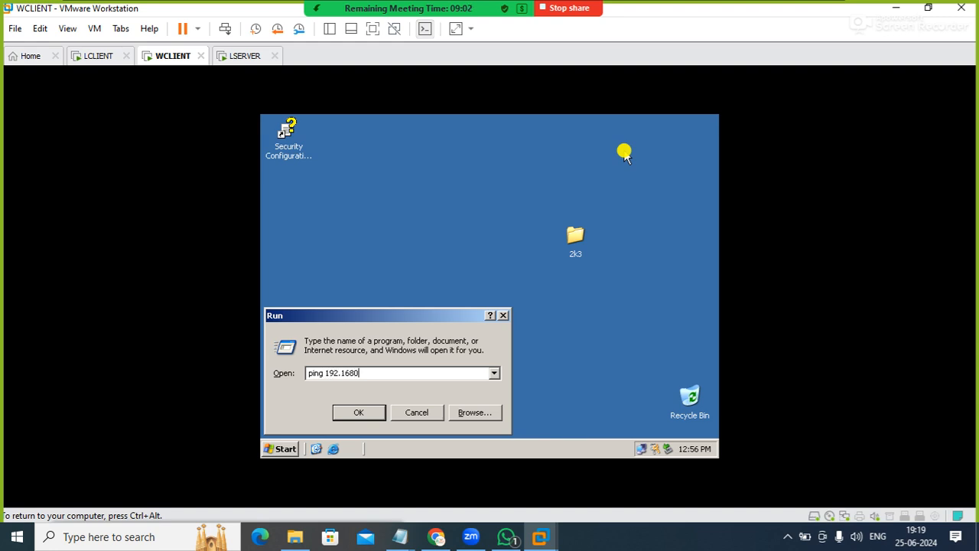
text(g 192.1680.254)
key(Return)
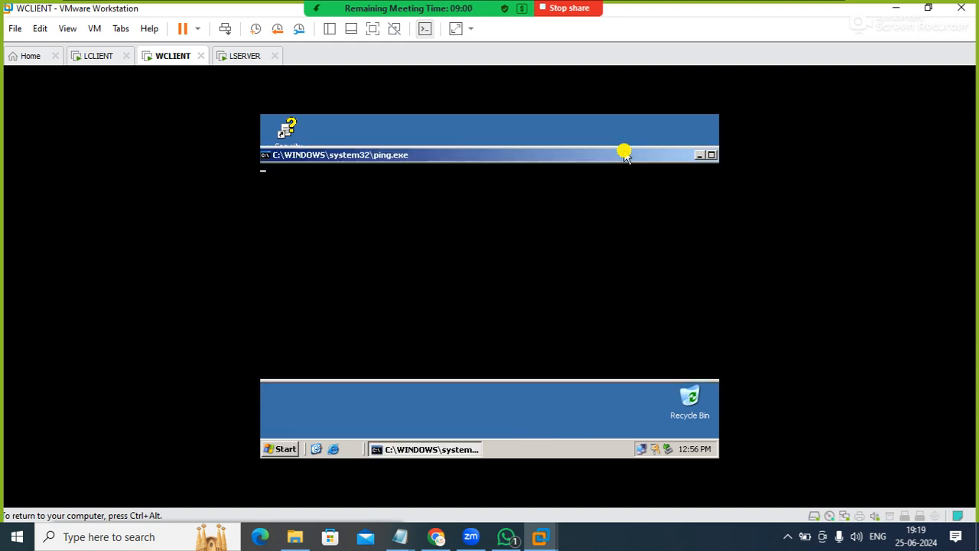
key(super)
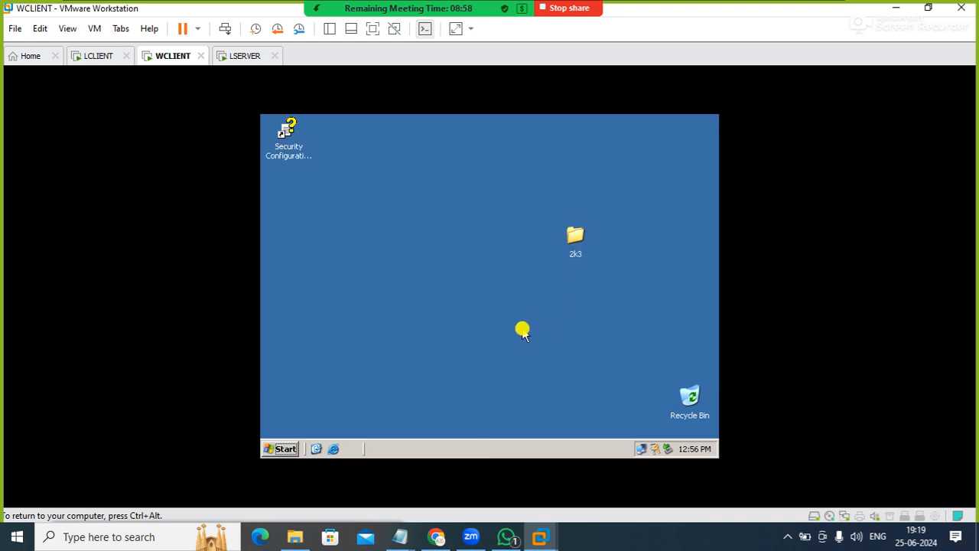
Ping the server at 192.168.0.254 from WCLIENT's Run dialog
key(super+r)
key(BackSpace)
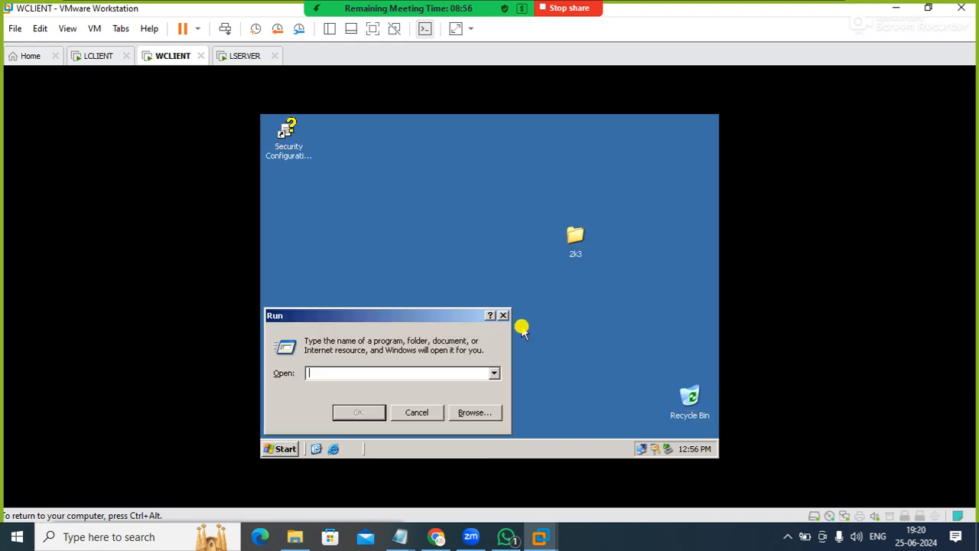
text(ping 192.1680.25)
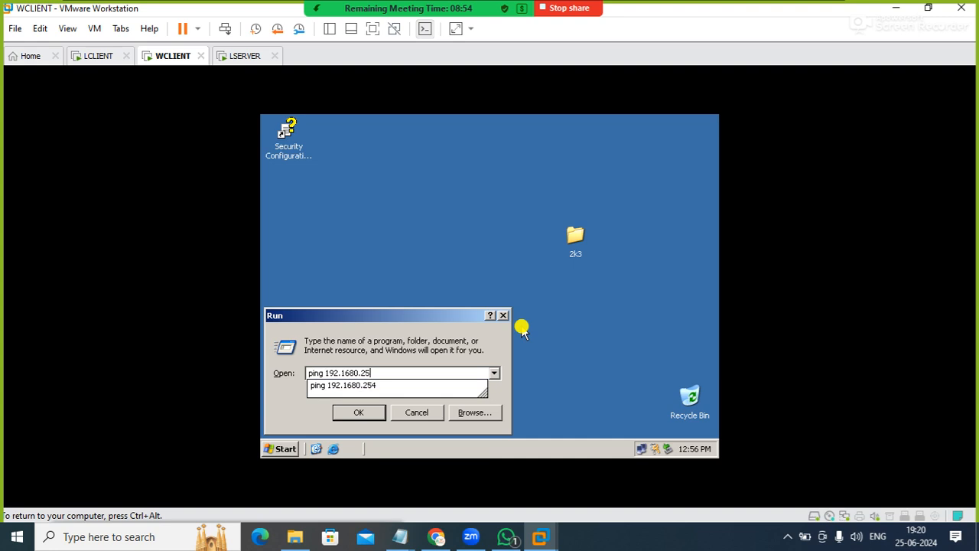
key(BackSpace)
key(BackSpace)
key(BackSpace)
key(BackSpace)
text(.0)
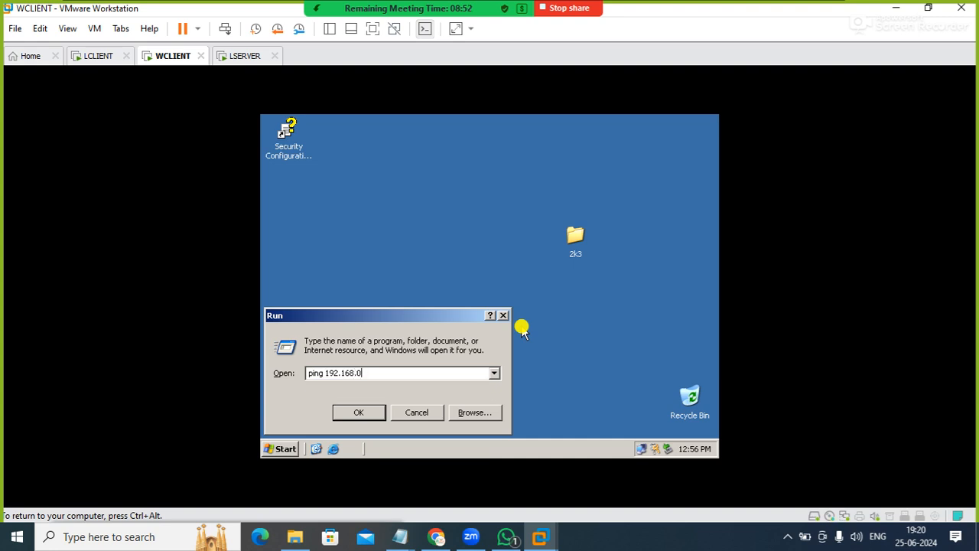
text(.254)
key(Return)
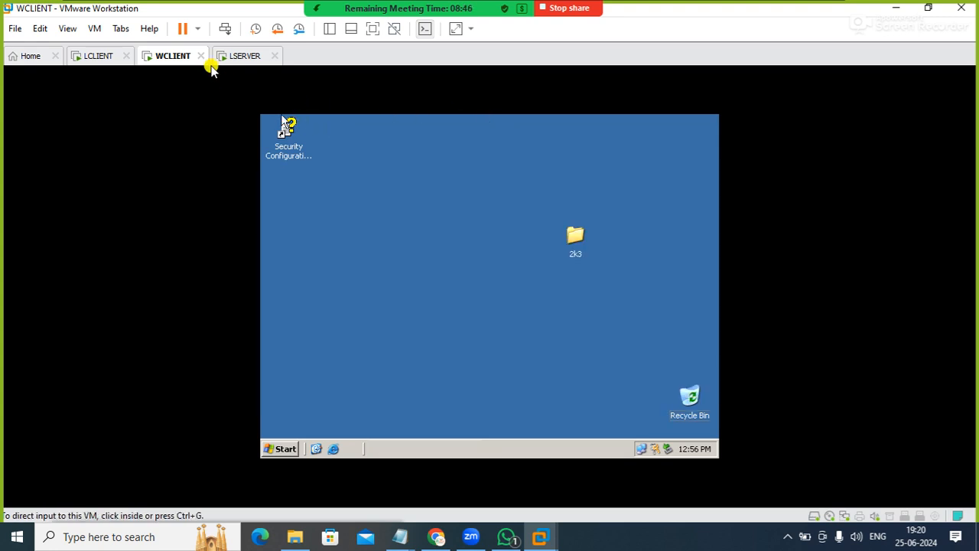
Switch to the LCLIENT virtual machine and unlock the root session with the account password
click(102, 57)
click(318, 188)
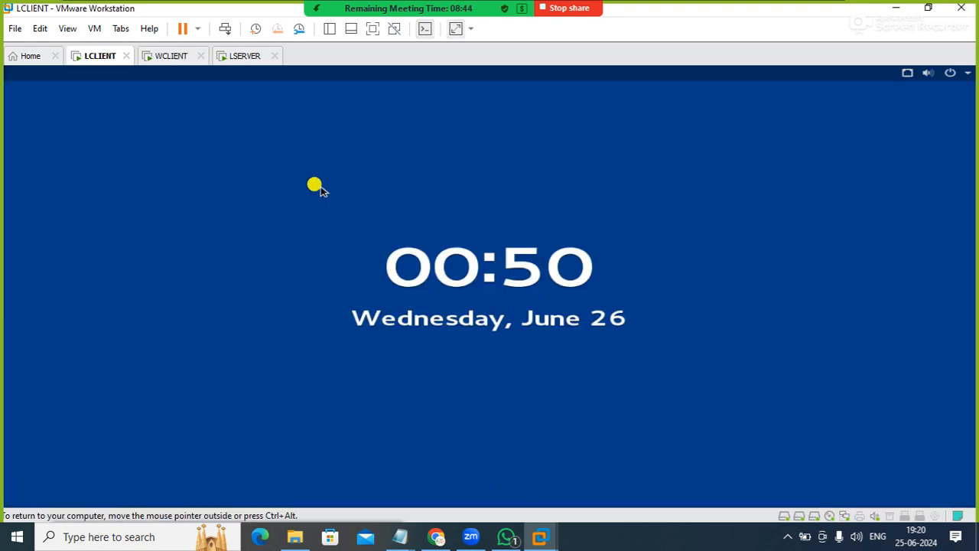
key(Return)
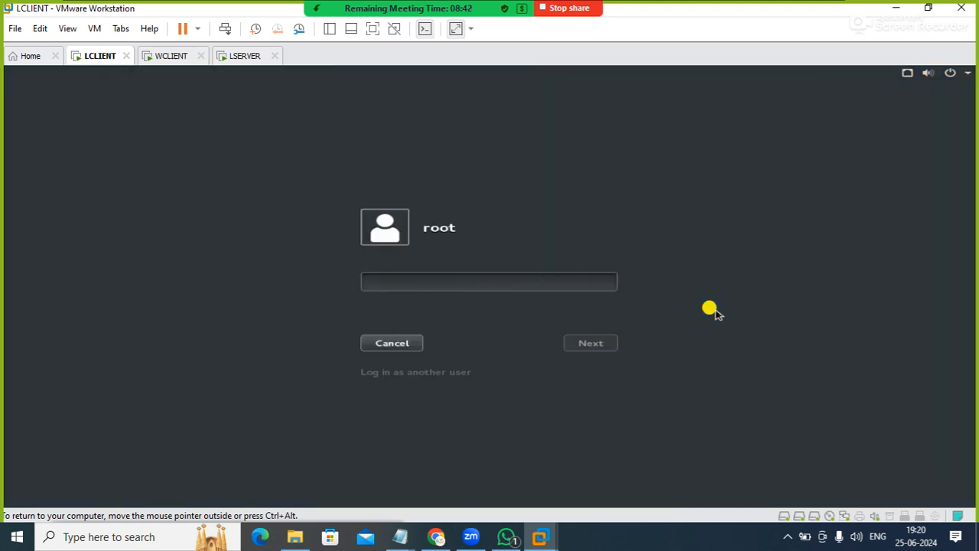
text(•)
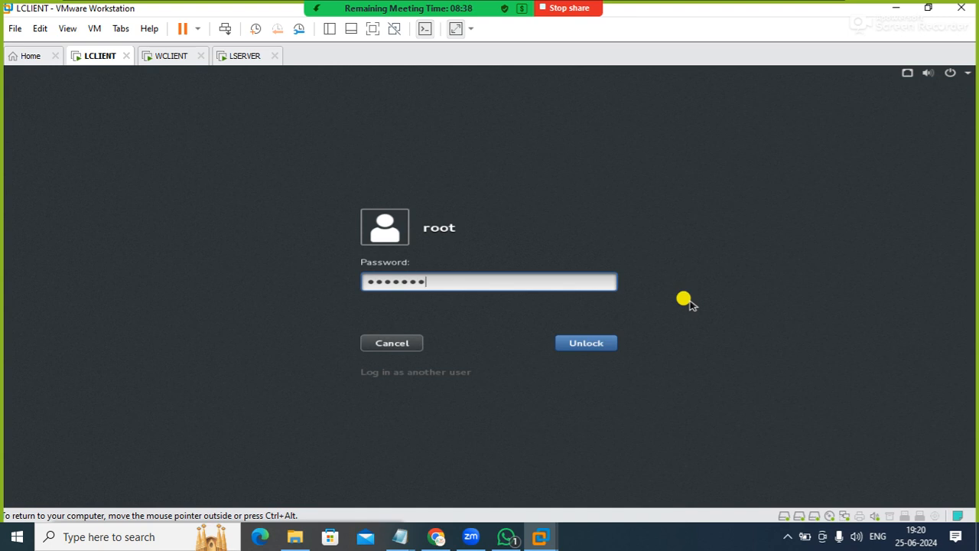
text(••••••)
key(Return)
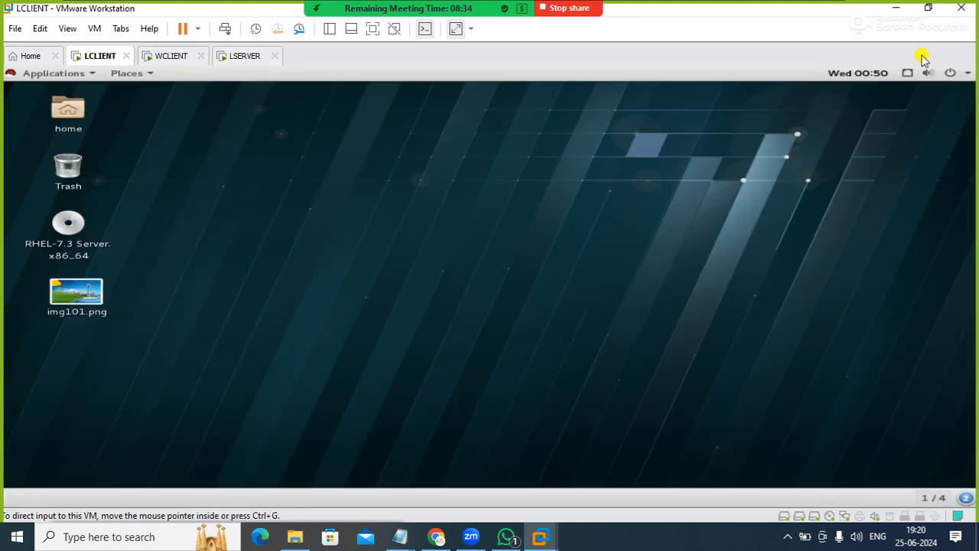
Check the IPv4 settings of the mylan wired profile on LCLIENT, then close the network settings without changes
click(907, 75)
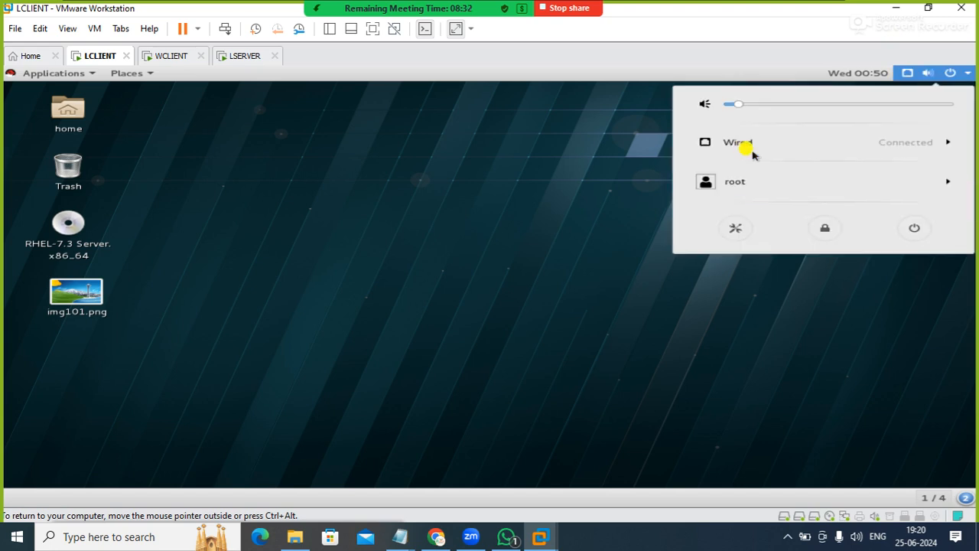
click(751, 145)
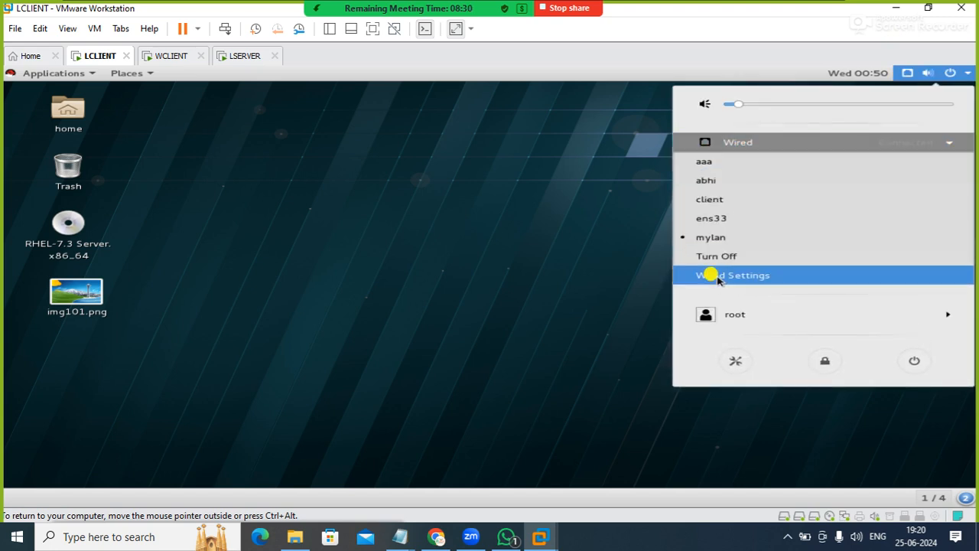
click(711, 275)
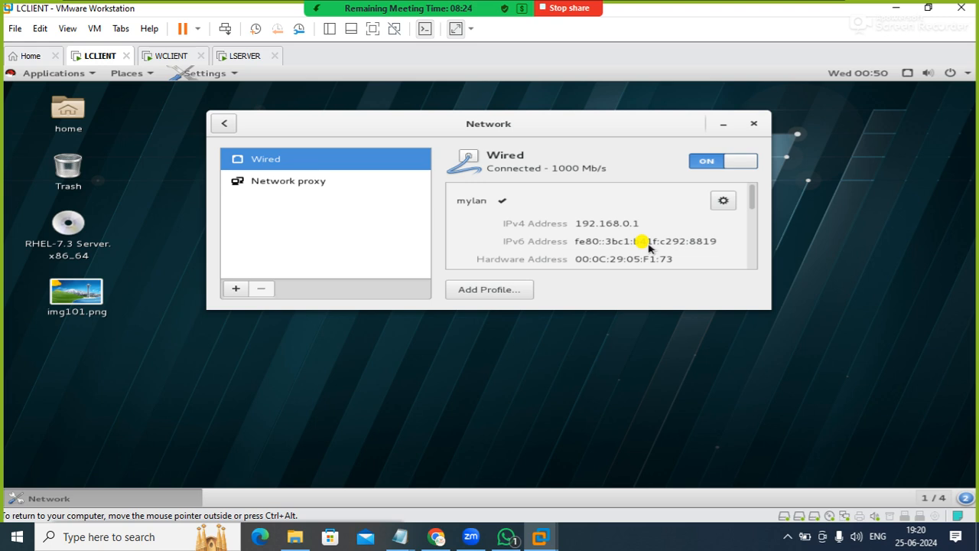
click(723, 201)
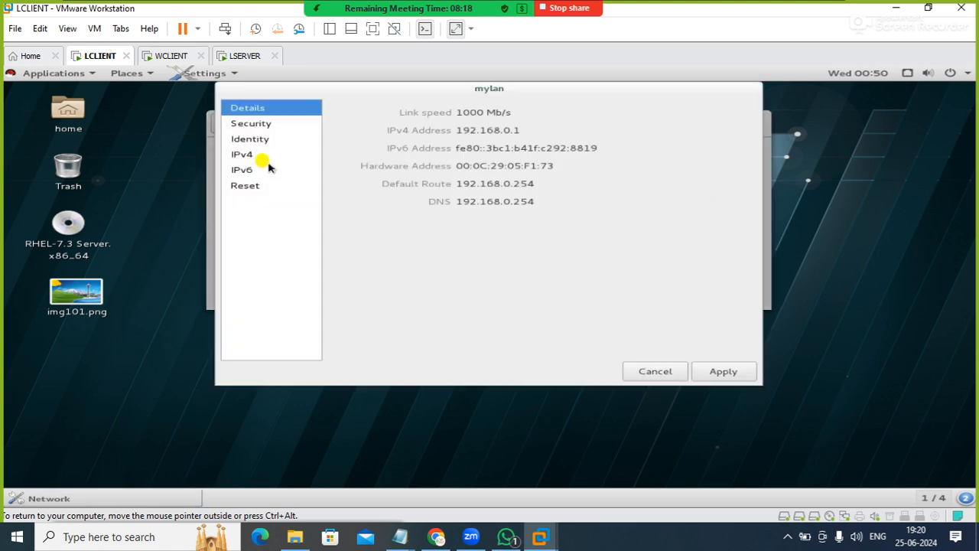
click(242, 156)
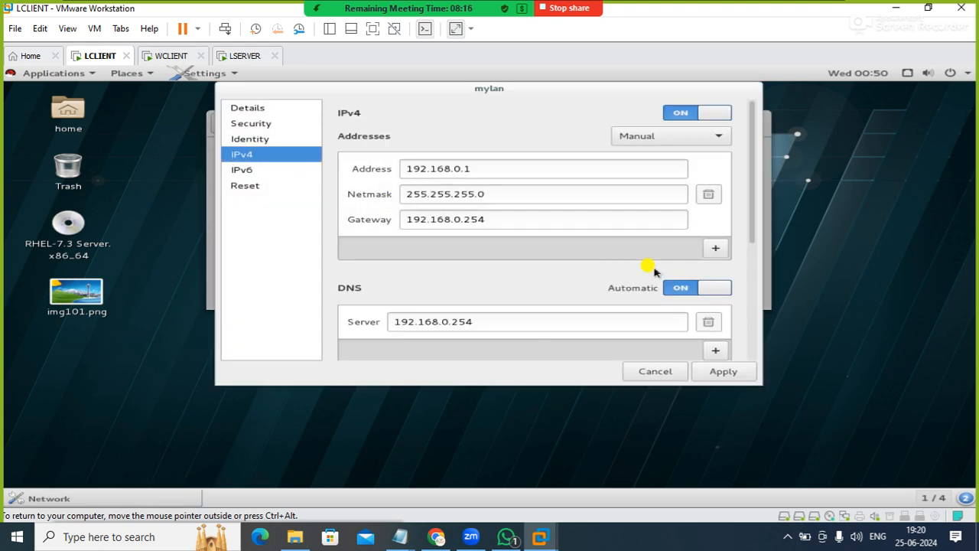
click(656, 368)
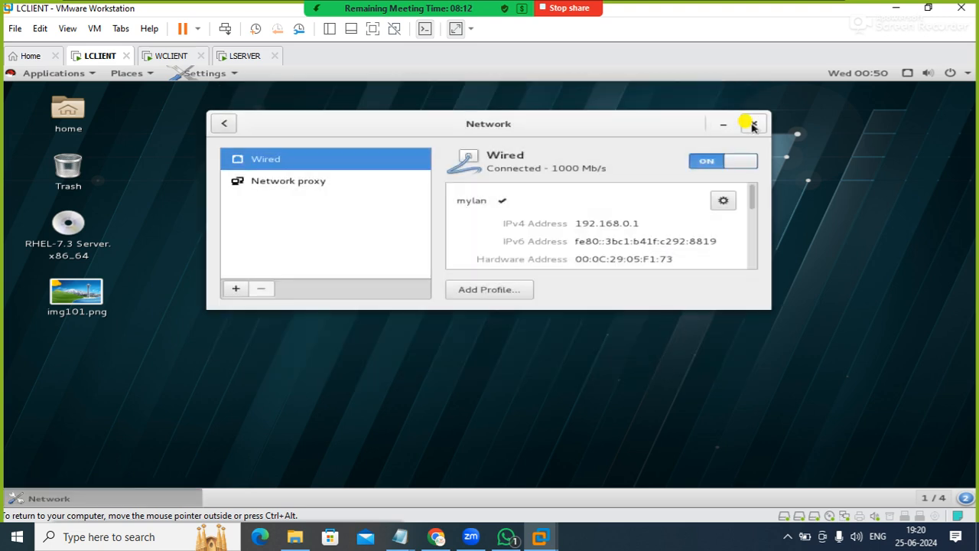
key(ctrl+w)
Ping 192.168.0.1 from a new terminal on LCLIENT, stop the ping and close the terminal
right_click(561, 203)
click(604, 232)
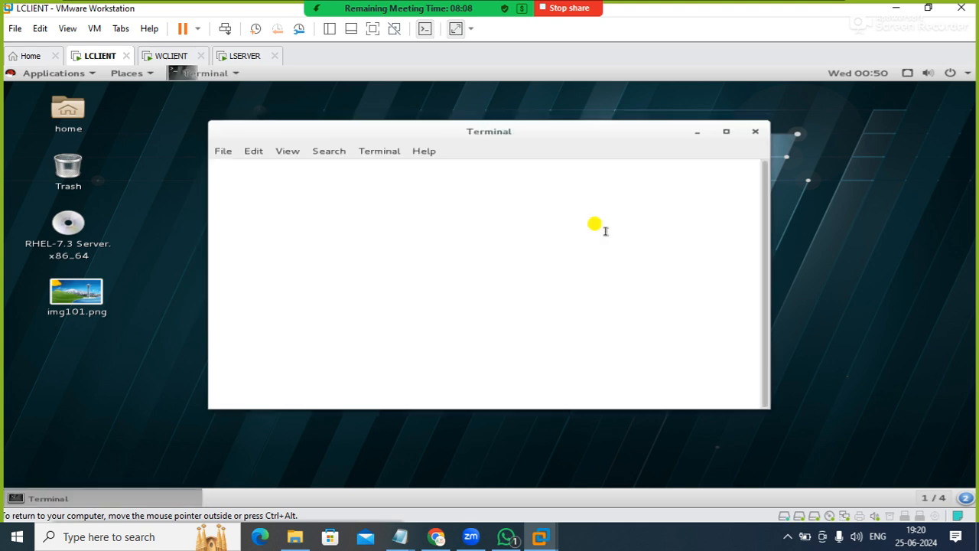
text(ping 1)
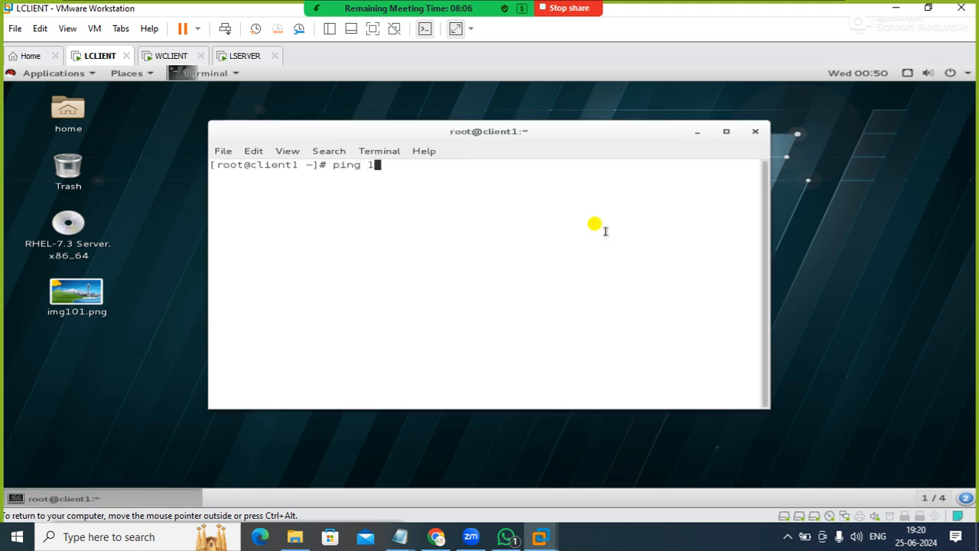
text(92.168.0.1)
key(Return)
key(ctrl+c)
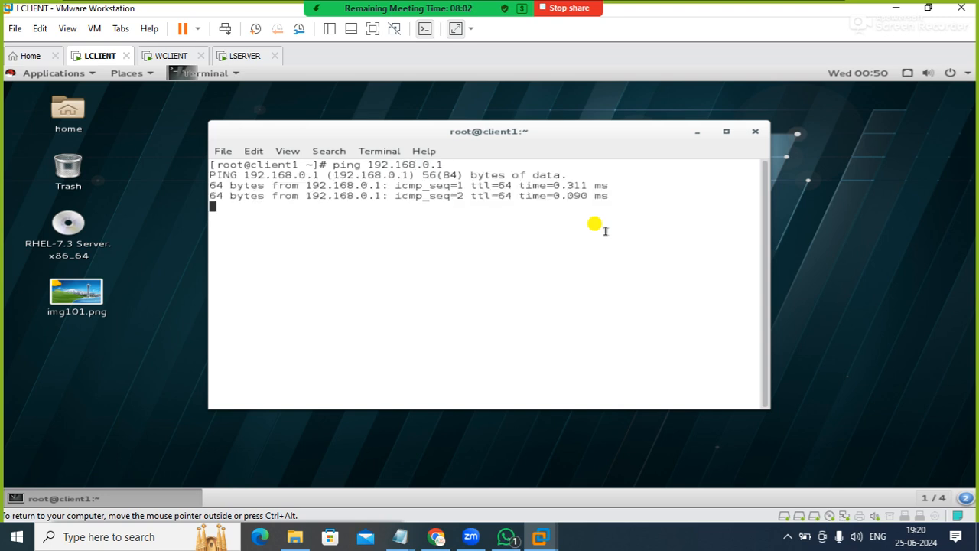
click(753, 134)
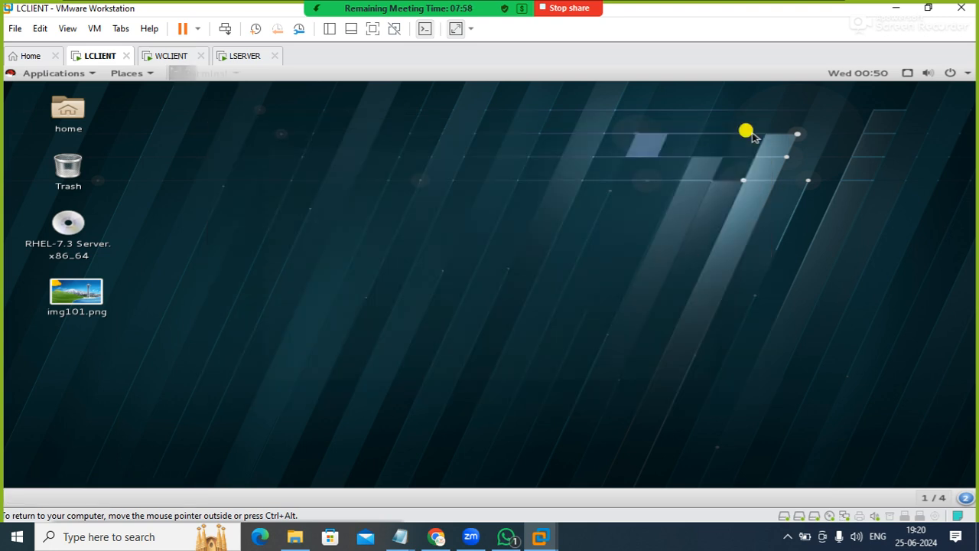
Switch to the LSERVER virtual machine and list the yum repositories with yum repolist in a new terminal
click(232, 59)
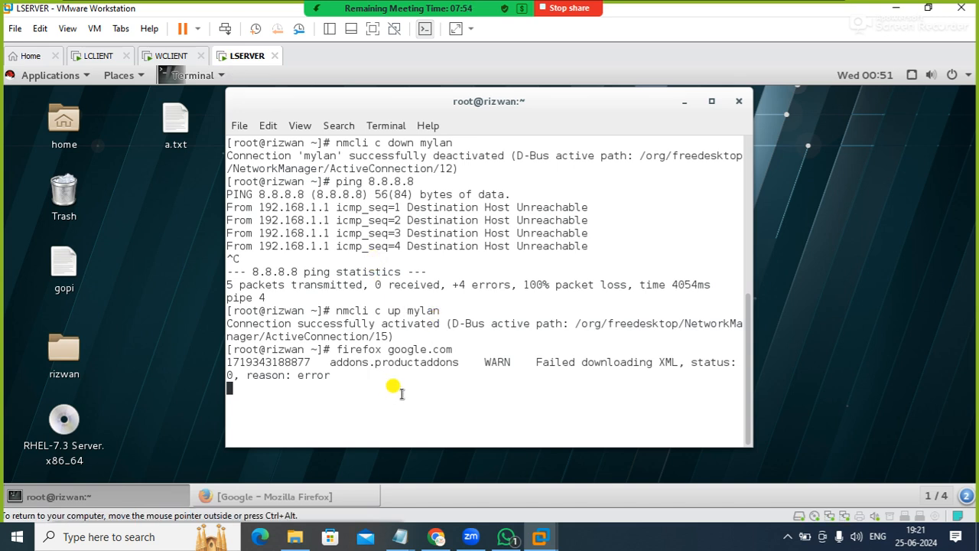
right_click(598, 361)
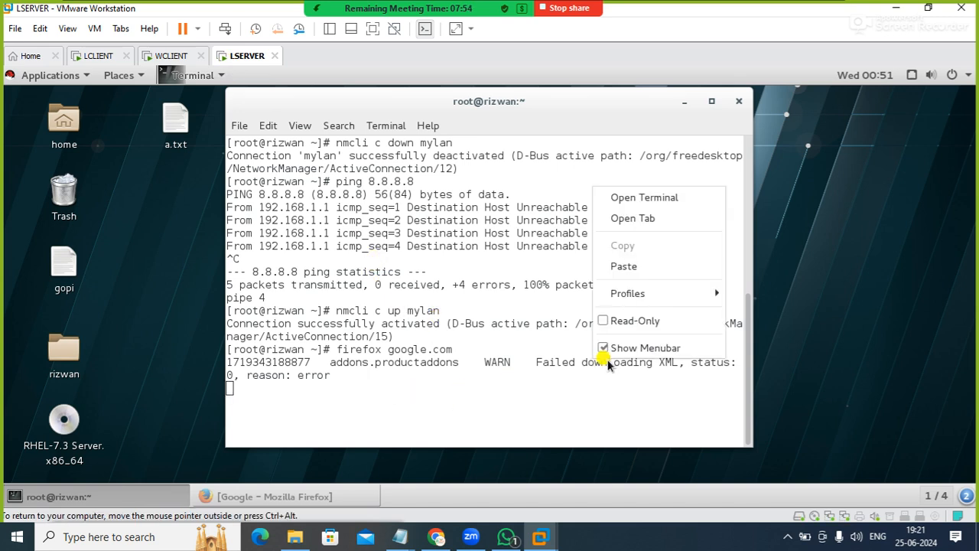
click(612, 197)
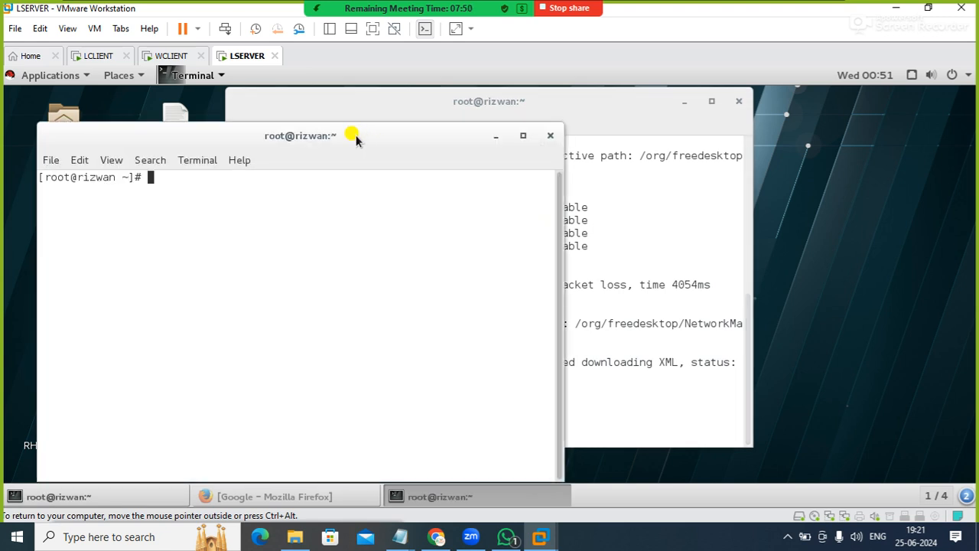
drag(354, 135, 457, 114)
text(yum )
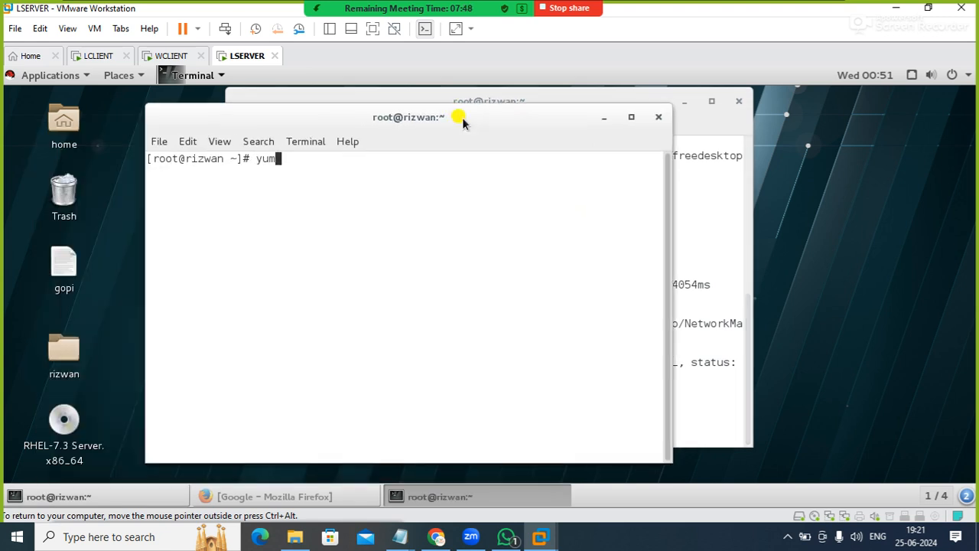
text(repolist)
key(Return)
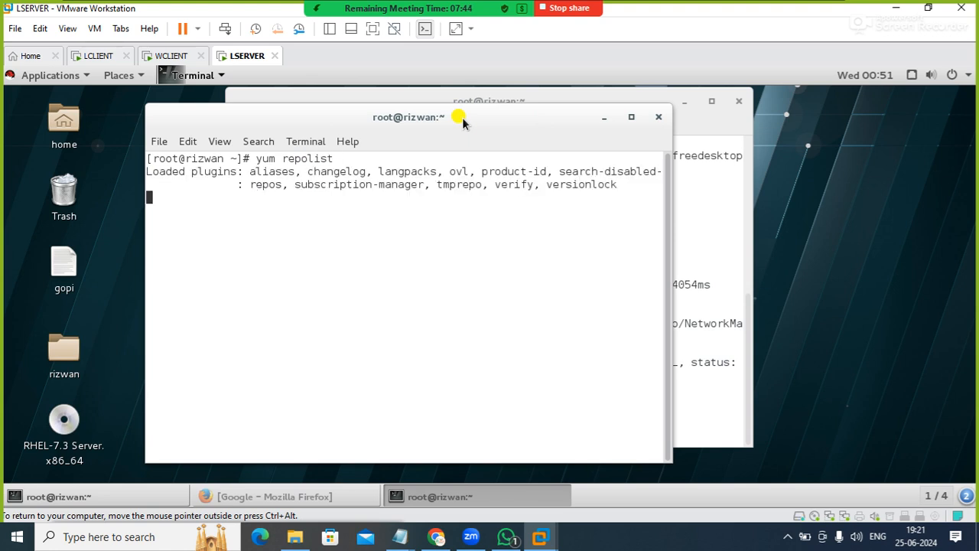
Install the squid package with yum and accept the transaction with y
text(yum )
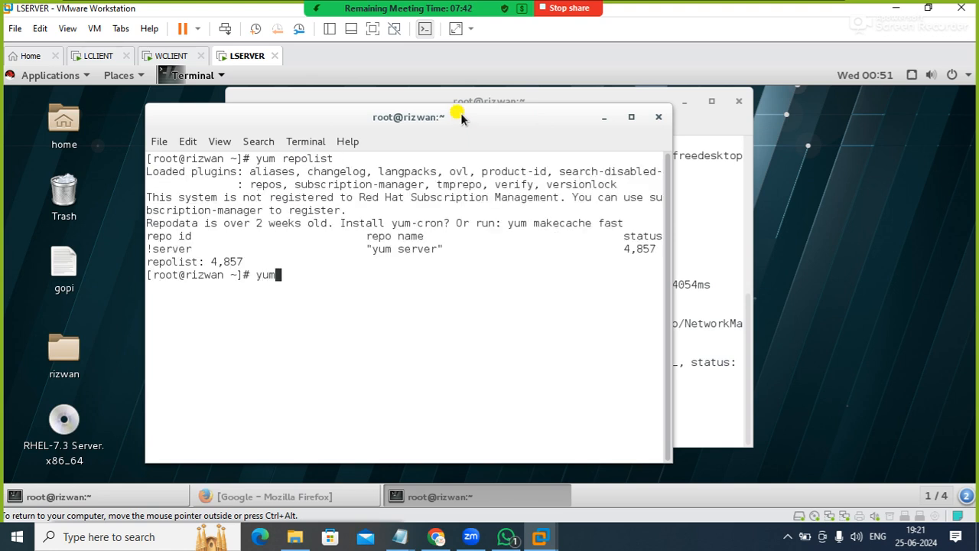
text(install squid)
key(Return)
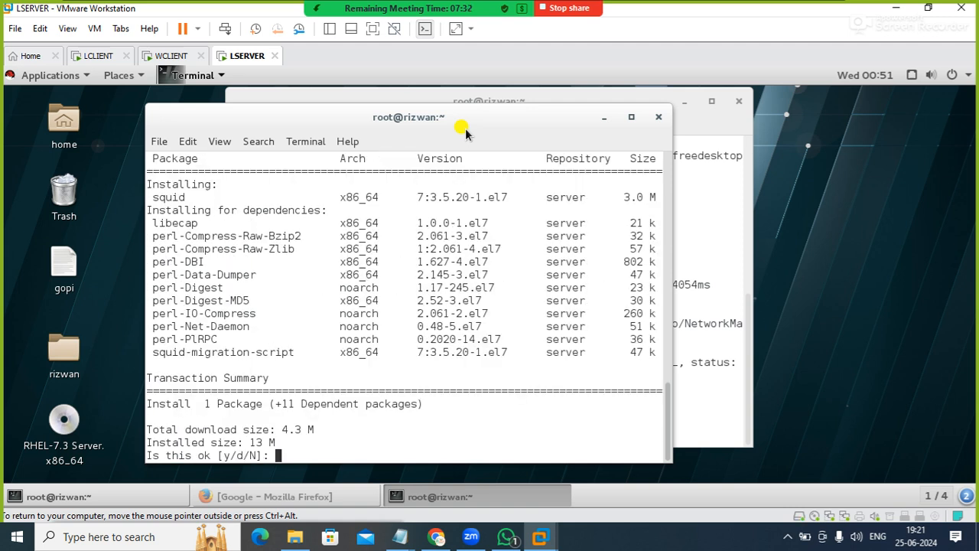
text(y)
key(Return)
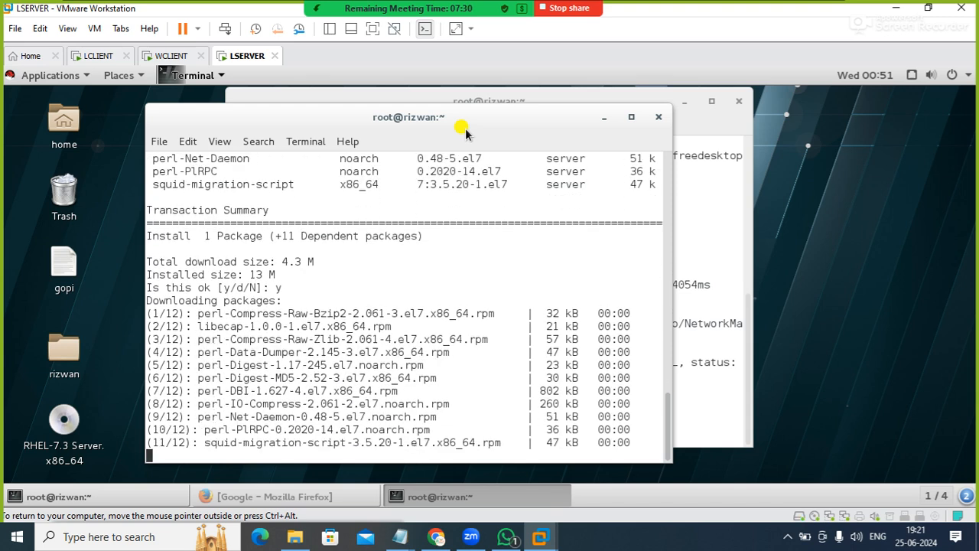
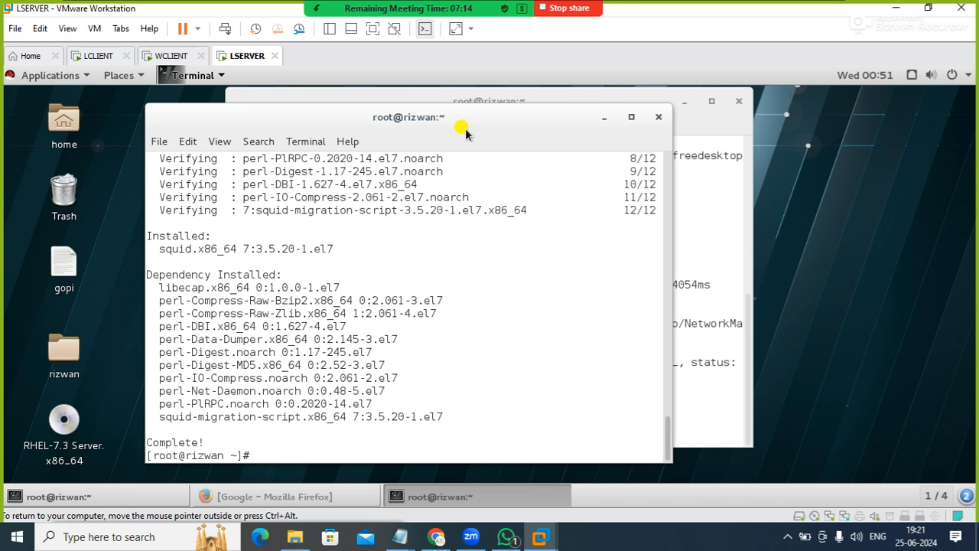
Clear the terminal and start the Squid service with systemctl start squid
text(clear)
key(Return)
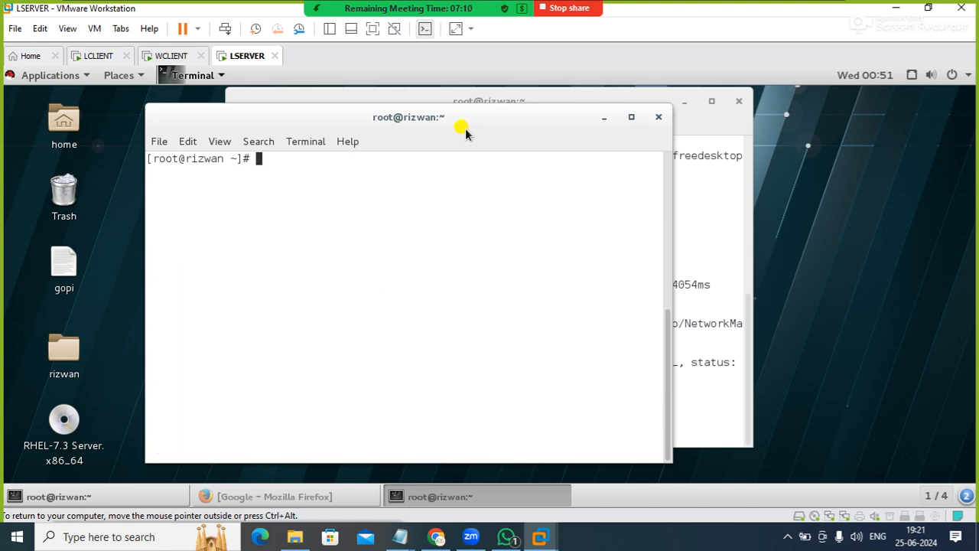
text(y)
text(um )
text(start s)
key(BackSpace)
key(BackSpace)
key(BackSpace)
key(BackSpace)
key(BackSpace)
key(BackSpace)
key(BackSpace)
key(BackSpace)
key(BackSpace)
key(BackSpace)
key(BackSpace)
text(temctl start yum)
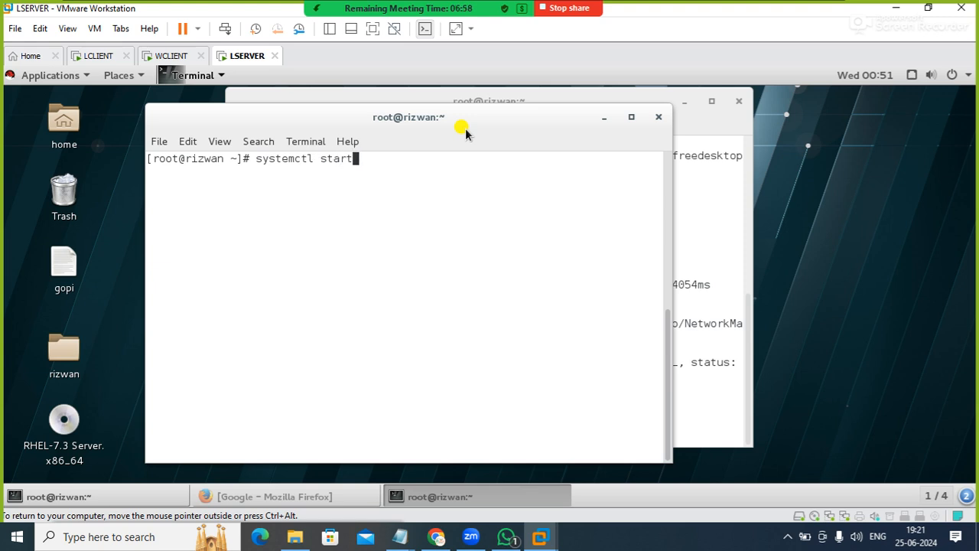
key(BackSpace)
key(BackSpace)
key(BackSpace)
text(squid)
key(Return)
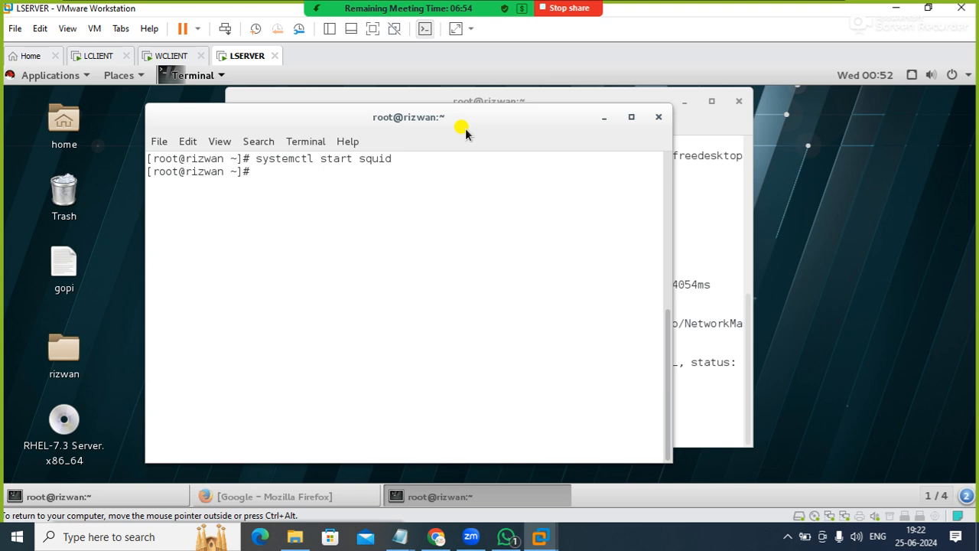
Check the state of the Squid service with systemctl status squid
key(Up)
key(Left)
key(Left)
key(Left)
key(Left)
key(Left)
key(Left)
key(Left)
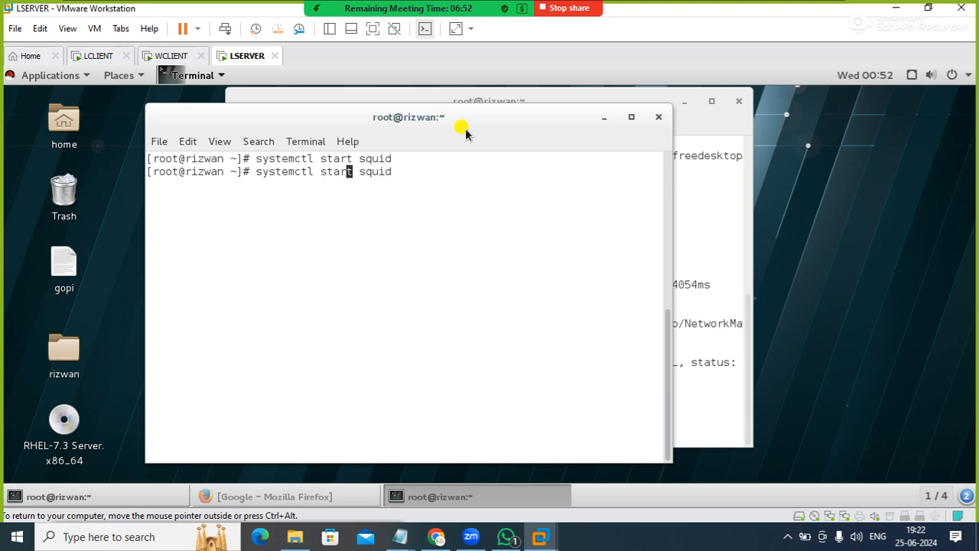
key(Right)
key(BackSpace)
key(BackSpace)
key(BackSpace)
key(BackSpace)
key(BackSpace)
text(s)
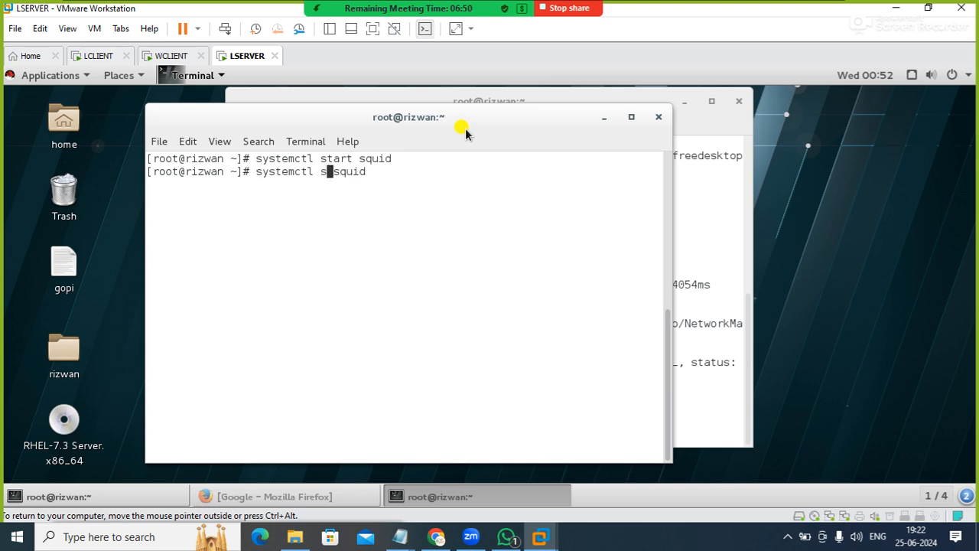
text(tatus)
key(Return)
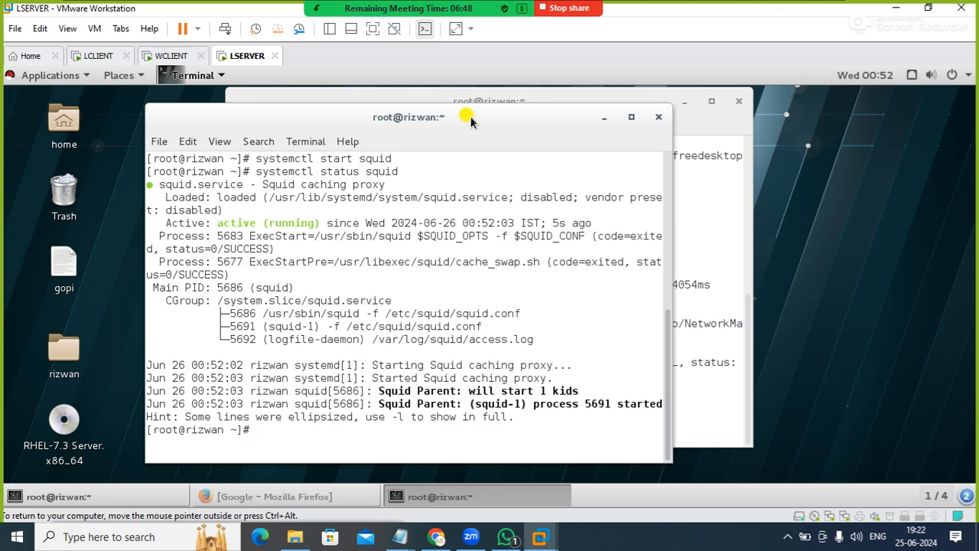
Switch to the WCLIENT virtual machine, launch Internet Explorer and permanently dismiss its Enhanced Security Configuration notice
click(174, 61)
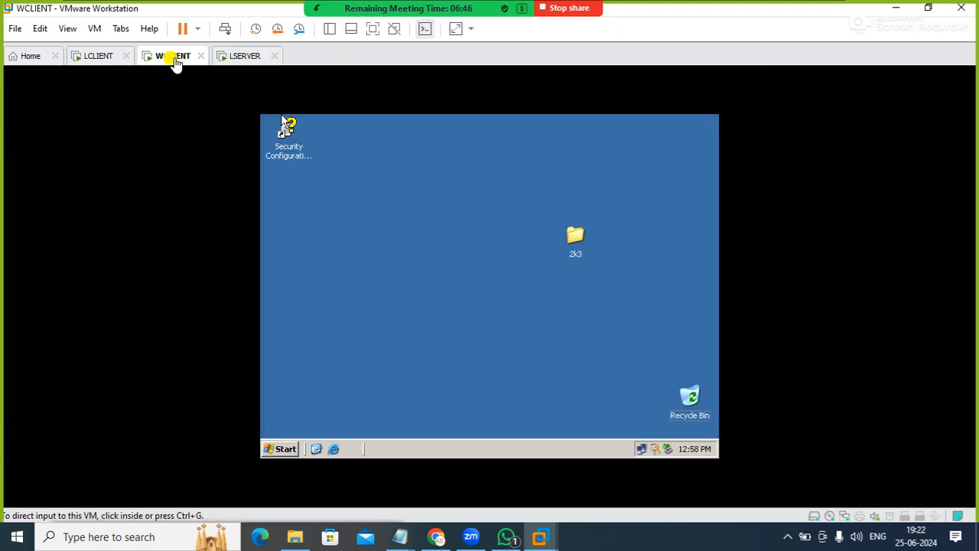
click(396, 208)
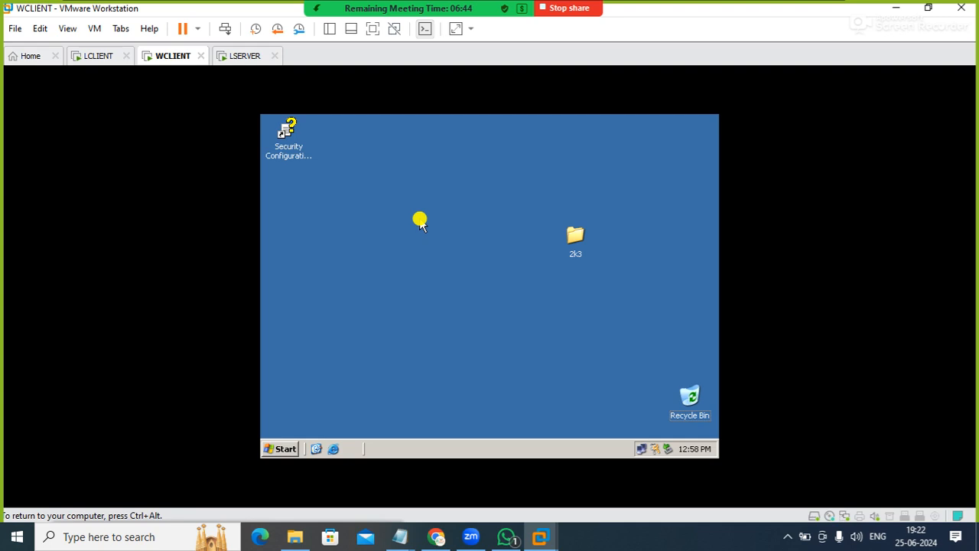
click(334, 450)
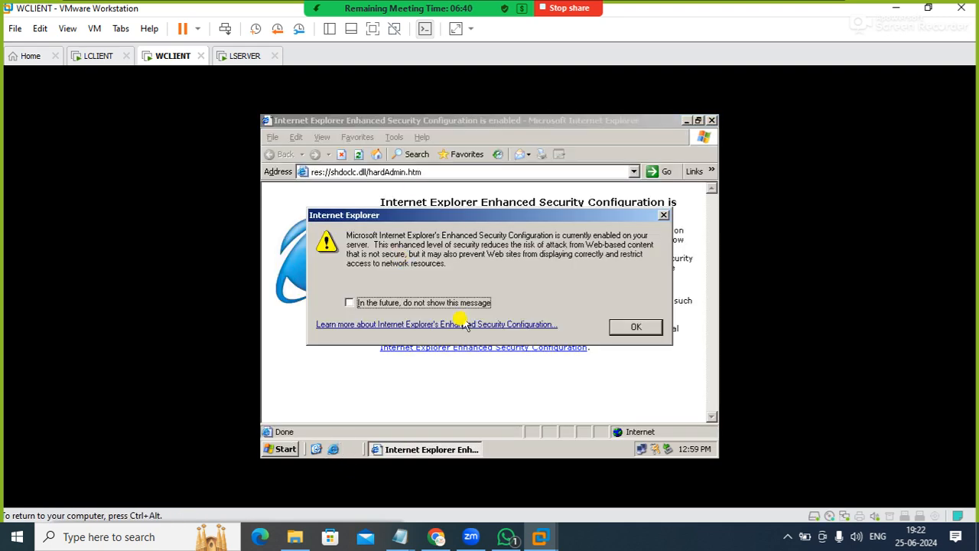
click(444, 303)
click(629, 325)
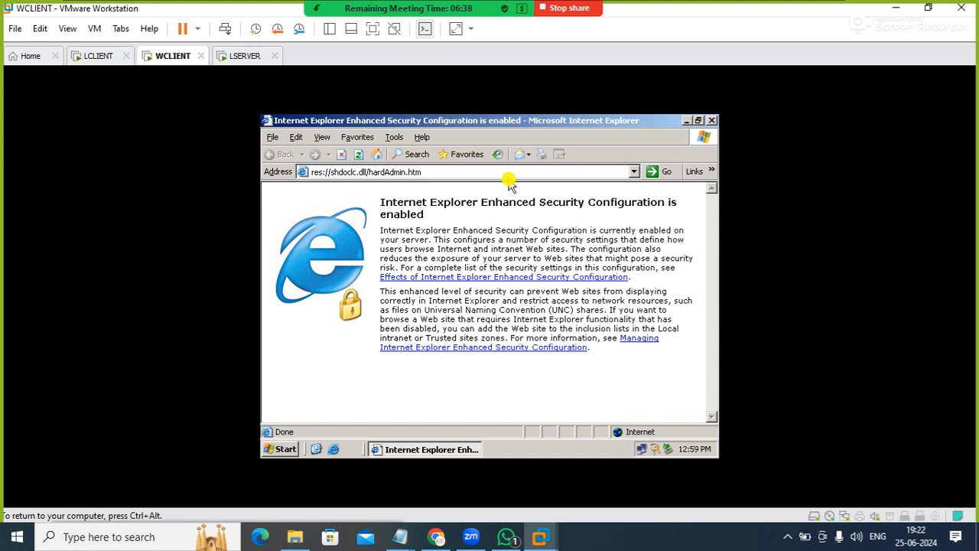
click(488, 170)
text(google)
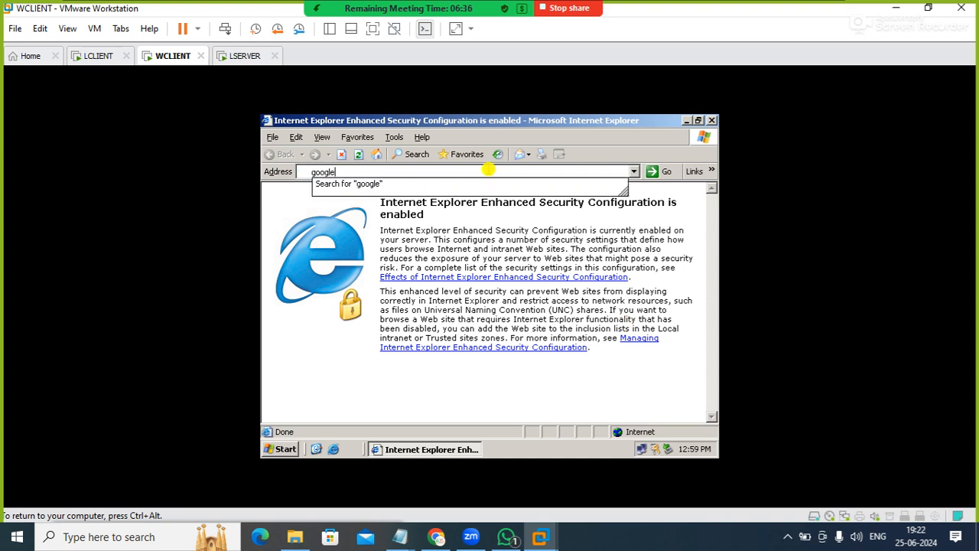
key(ctrl+Return)
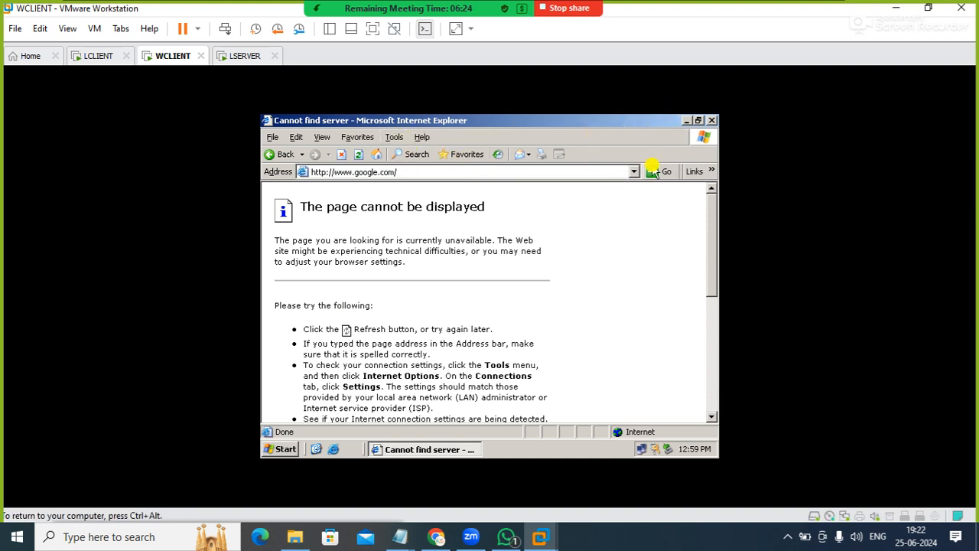
Launch Control Panel on WCLIENT and open the LAN connection settings of Internet Options
key(super+r)
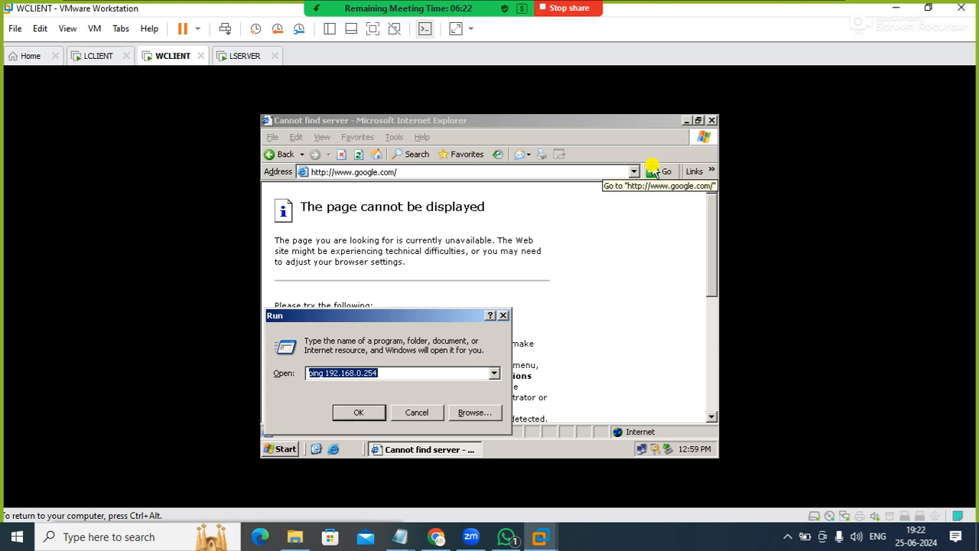
text(control)
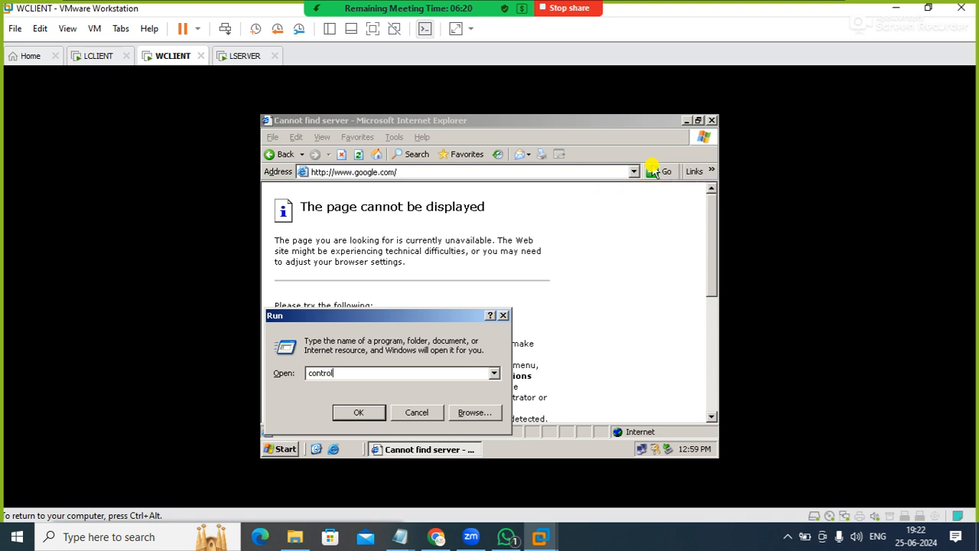
key(Return)
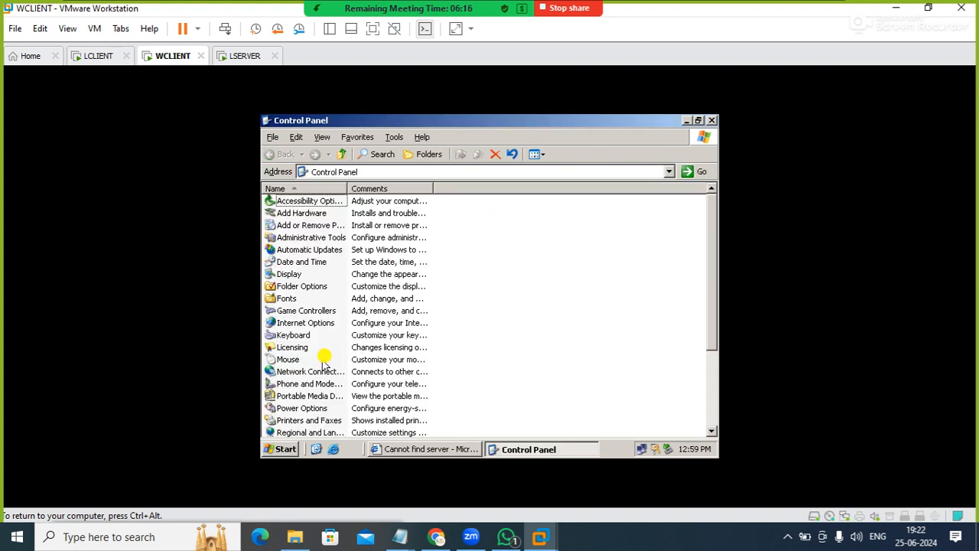
double_click(315, 325)
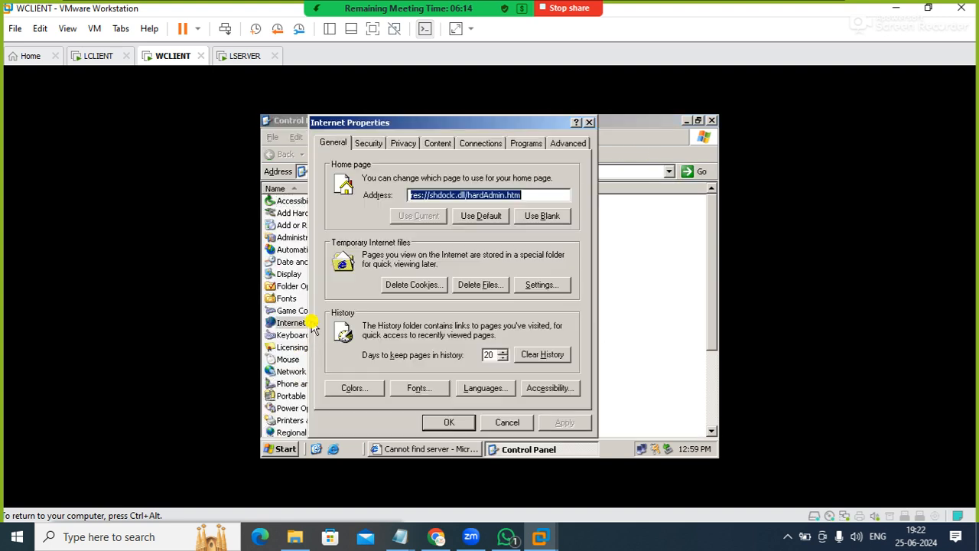
click(490, 142)
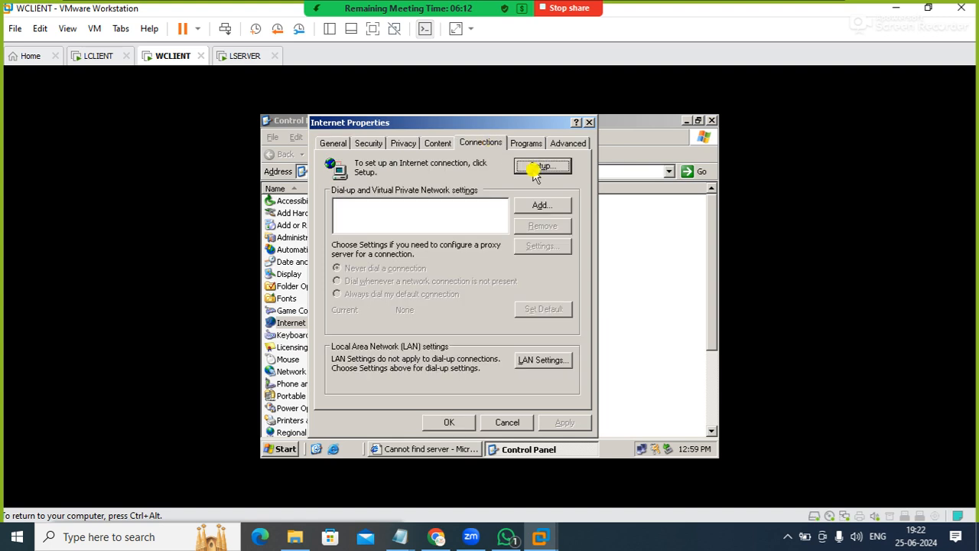
click(524, 359)
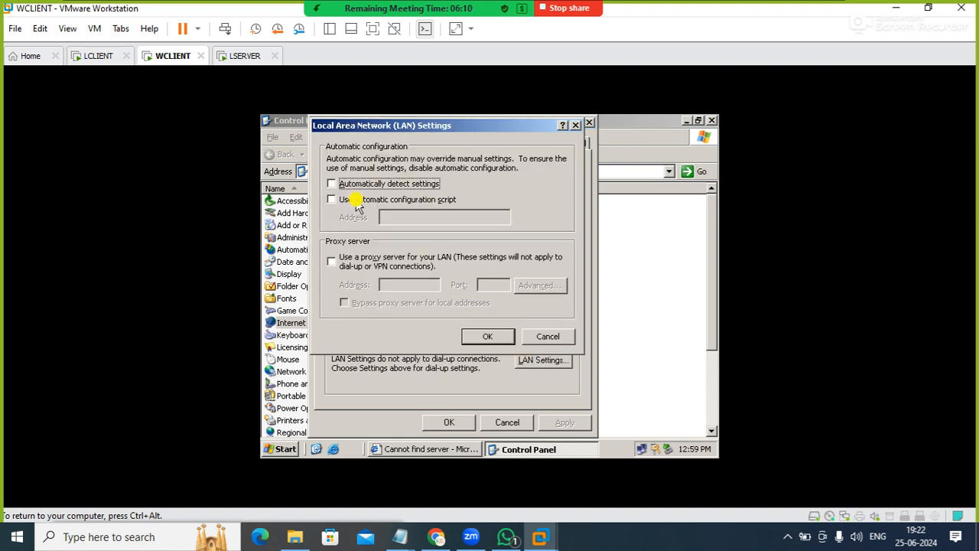
Enable the LAN proxy server with address 192.168.0.254 and port 3128, save the settings and close Control Panel
click(334, 261)
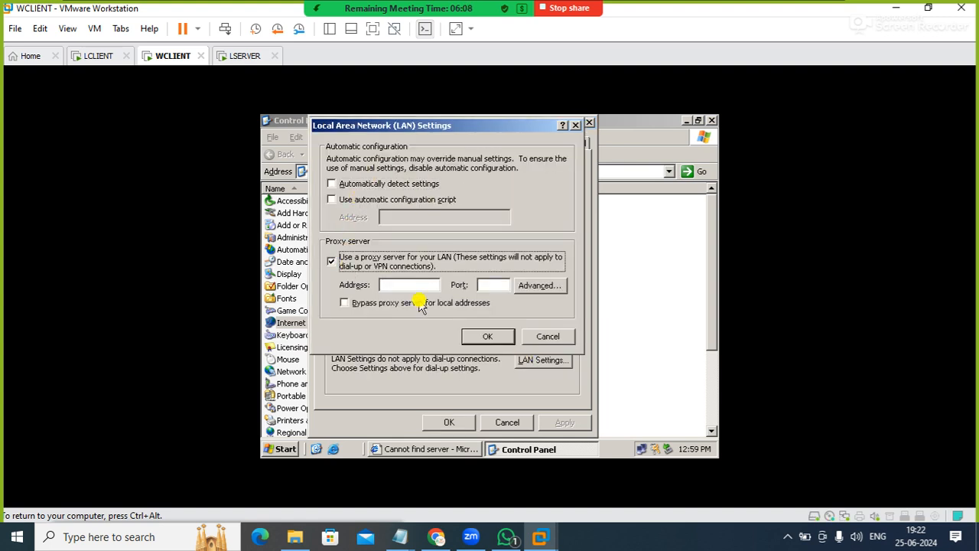
click(414, 285)
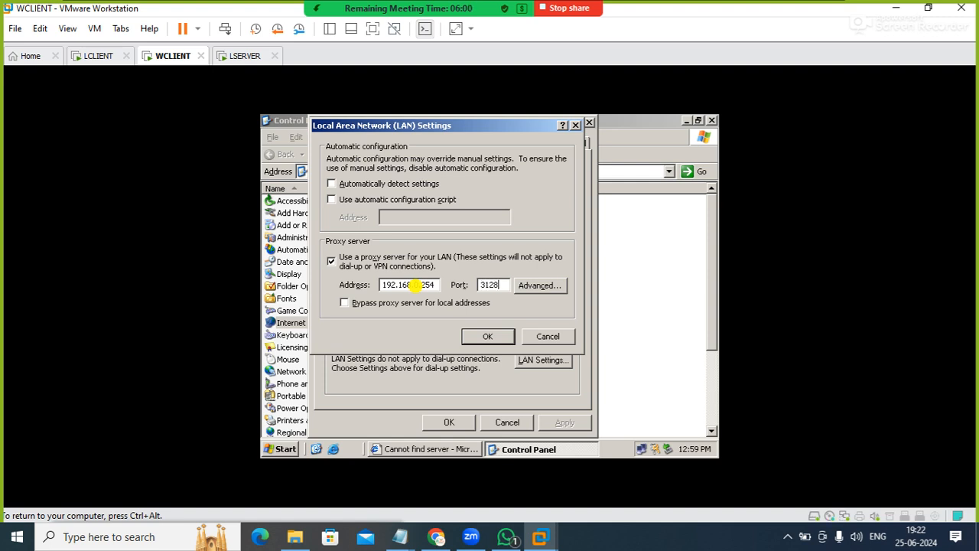
click(487, 338)
click(487, 339)
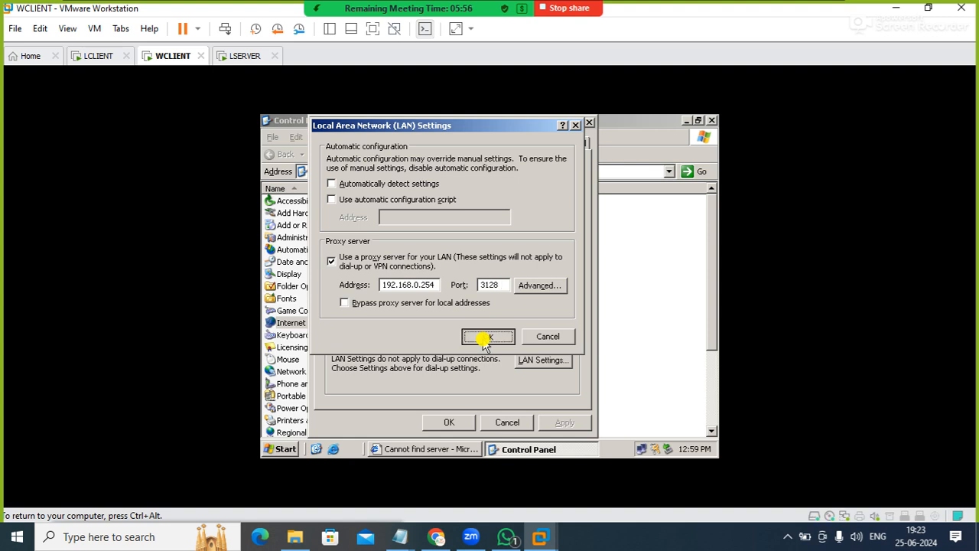
click(468, 423)
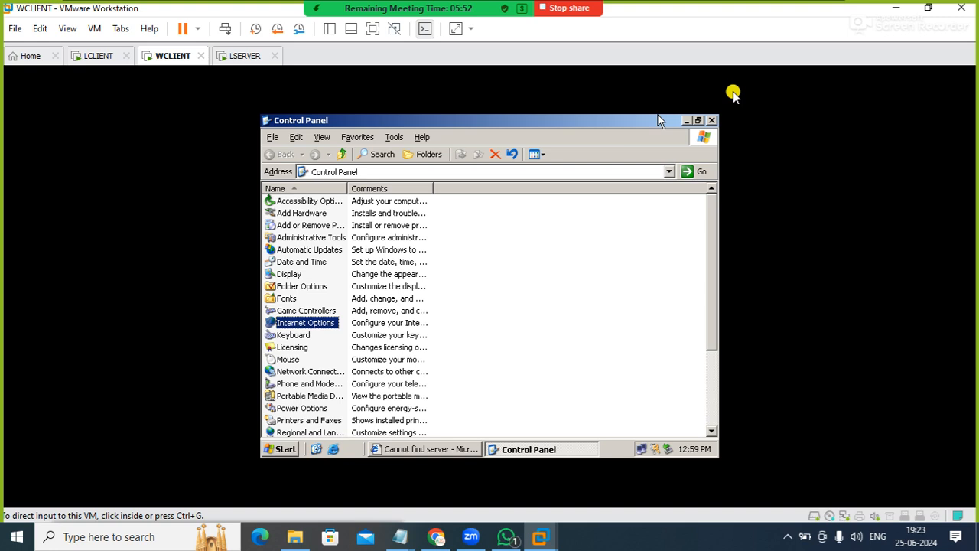
click(711, 120)
click(406, 173)
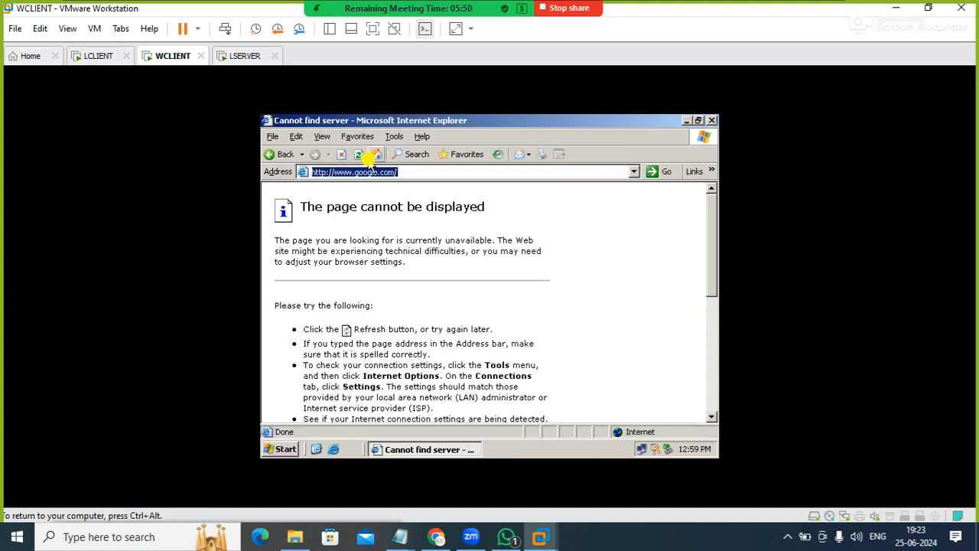
click(359, 155)
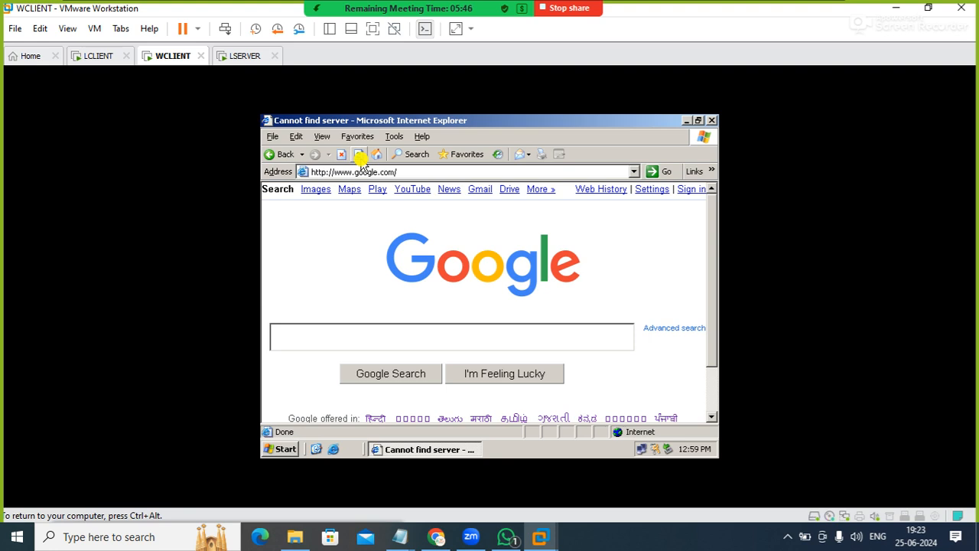
click(361, 157)
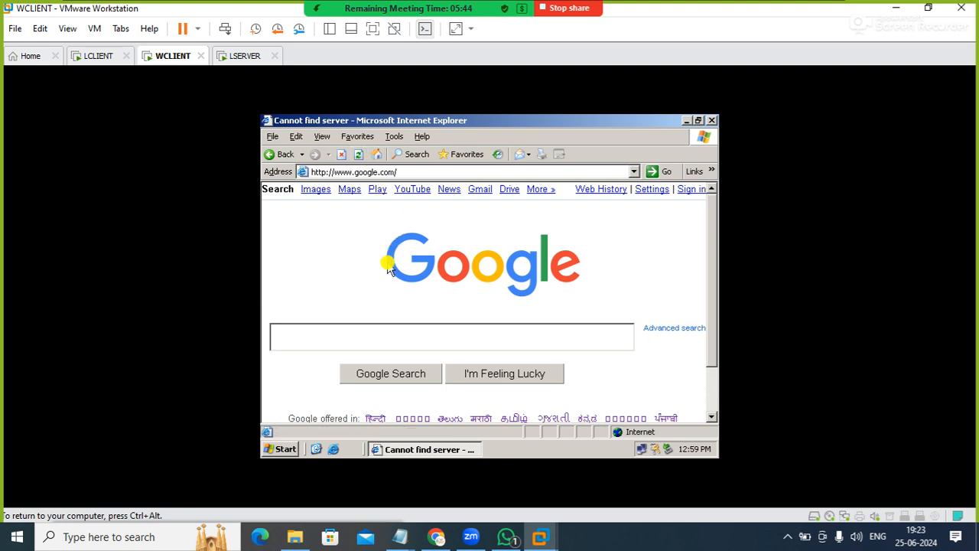
Search Google for hubnet and try to open the Hubnet Education – IT Training Institute result
click(360, 328)
text(hubnet)
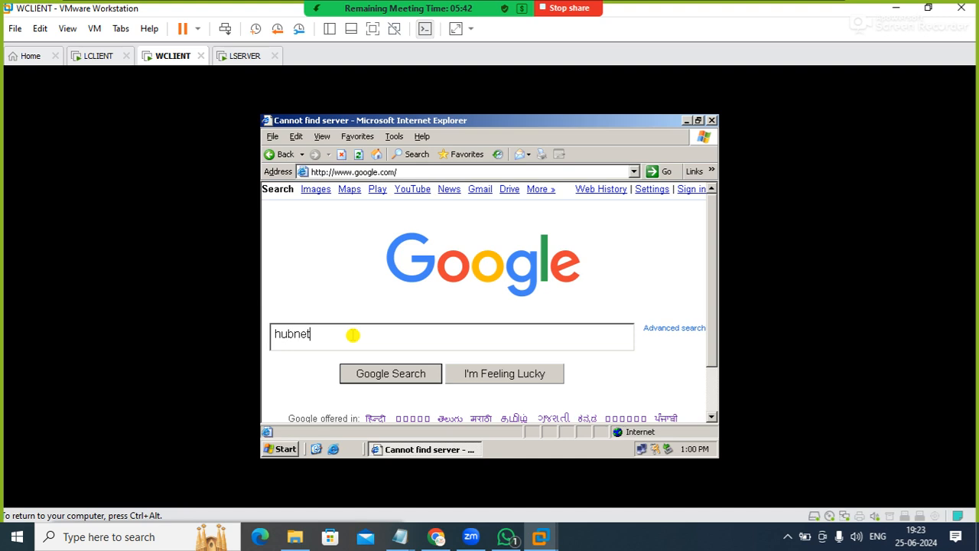
key(Return)
key(Return)
click(396, 321)
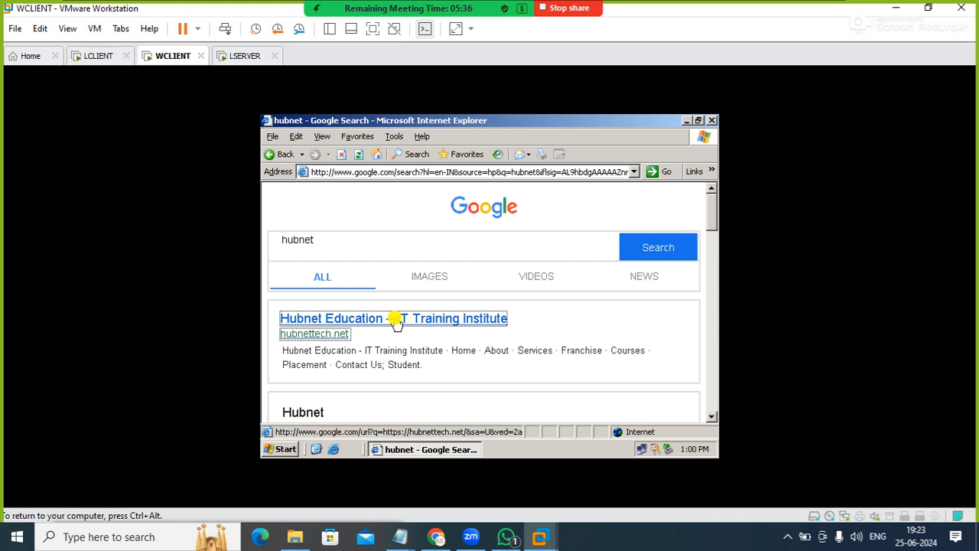
Switch to the LSERVER virtual machine and stop the Squid service with systemctl stop squid
click(247, 56)
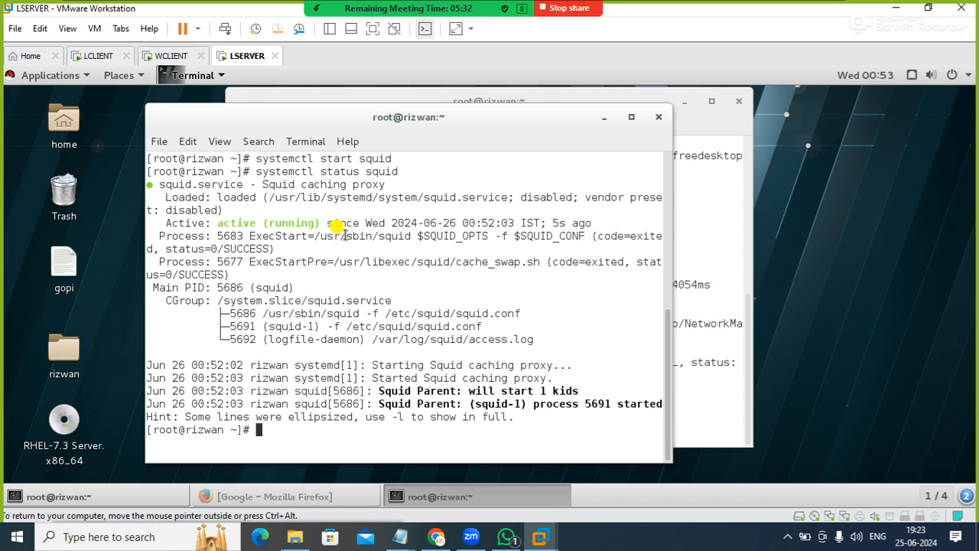
text(s)
key(Up)
key(Left)
key(Left)
key(Left)
key(Left)
key(Left)
key(Left)
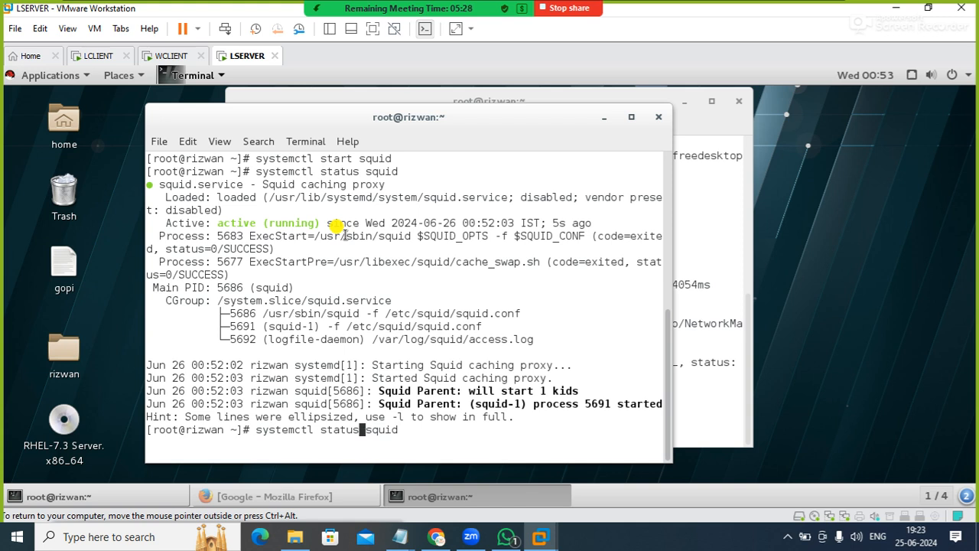
key(BackSpace)
key(BackSpace)
key(BackSpace)
key(BackSpace)
text(op)
key(Return)
Return to the WCLIENT virtual machine and try the Hubnet Education search result with Squid stopped
click(168, 55)
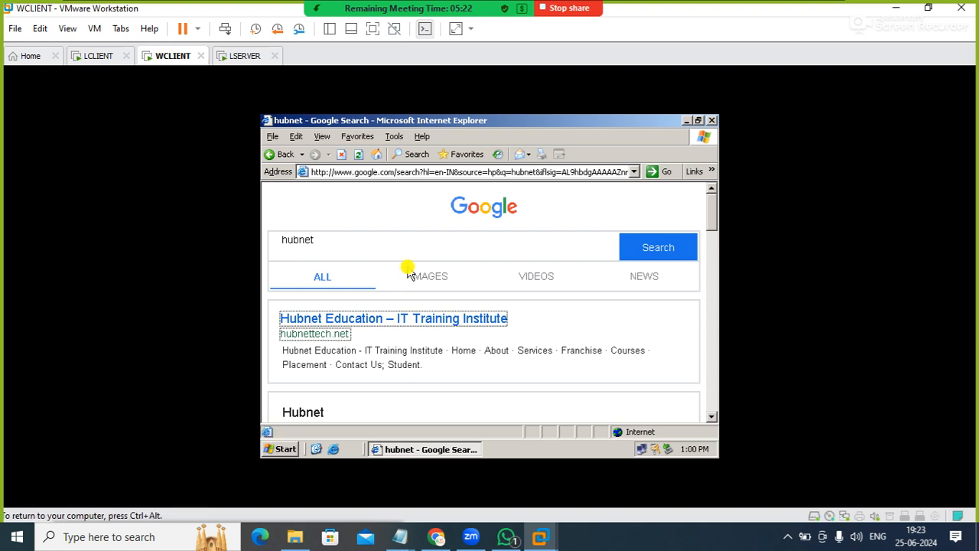
click(371, 245)
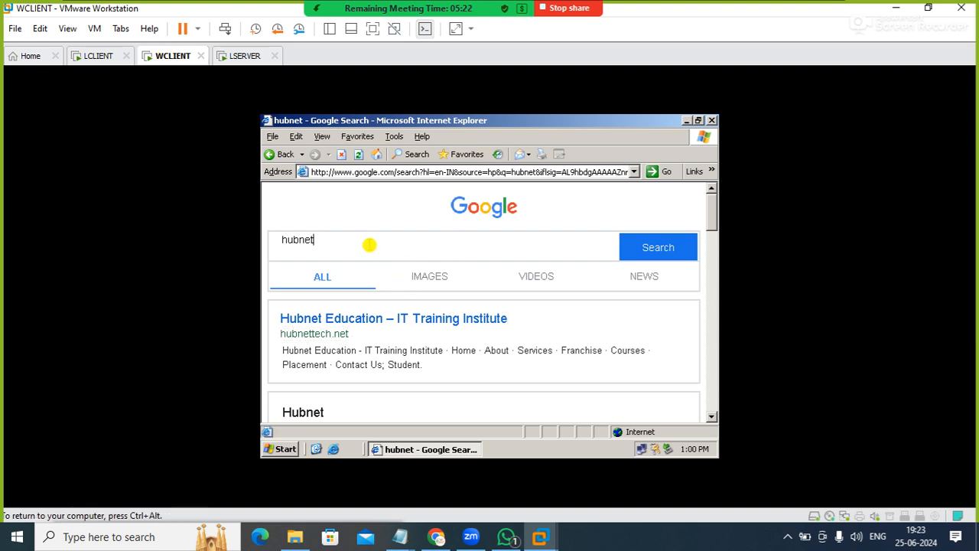
click(357, 319)
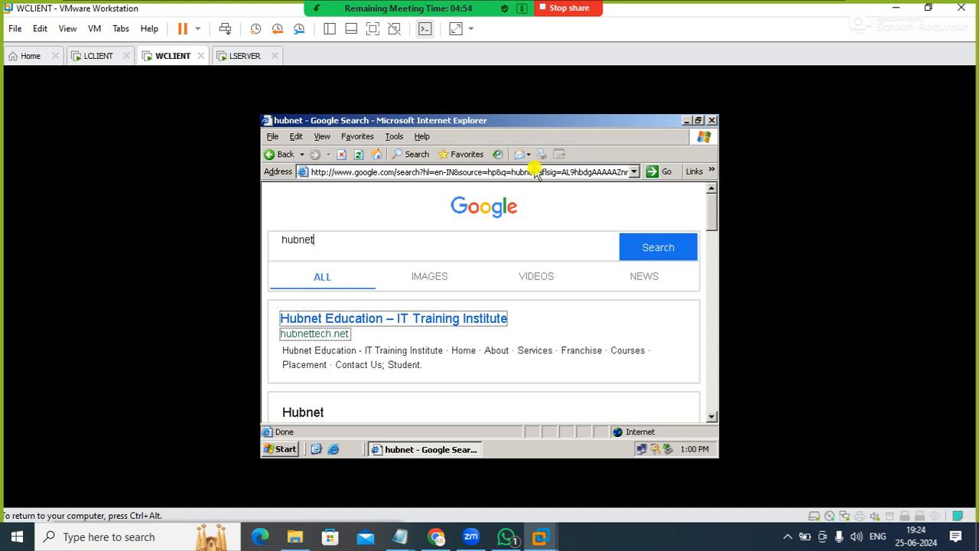
click(713, 120)
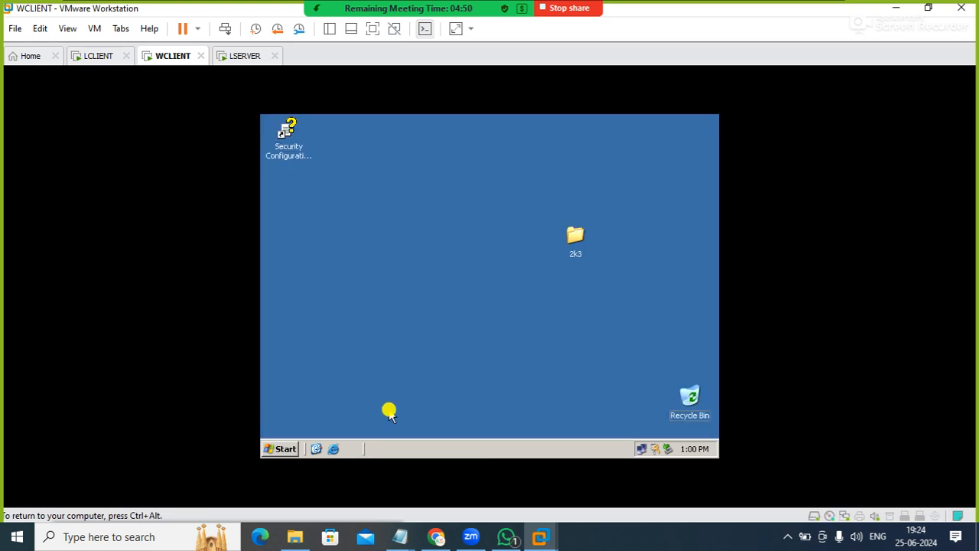
click(333, 449)
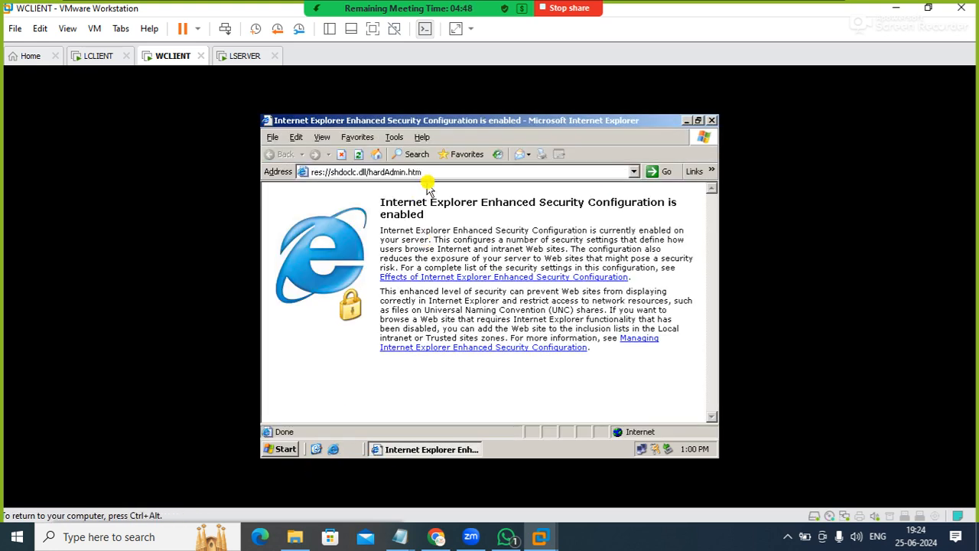
click(428, 173)
text(goog)
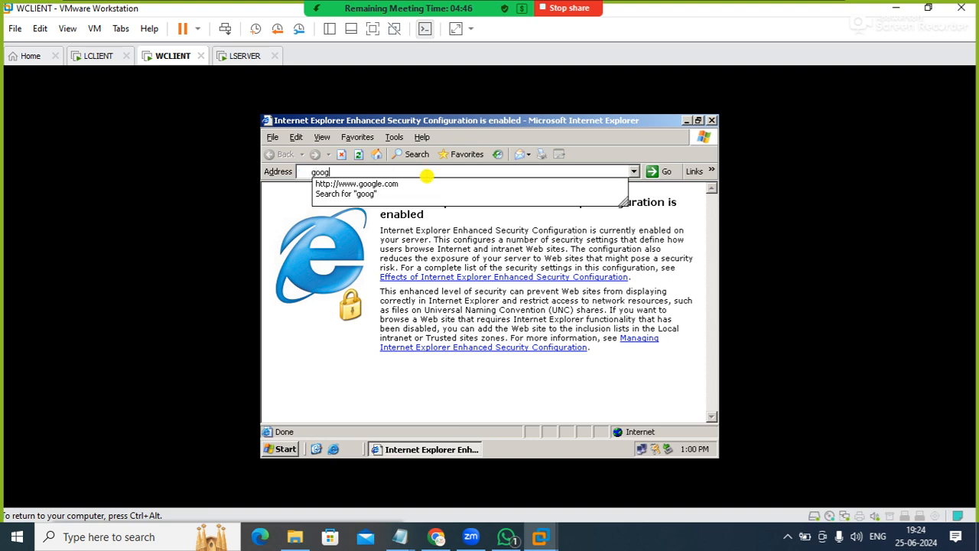
key(Down)
key(Return)
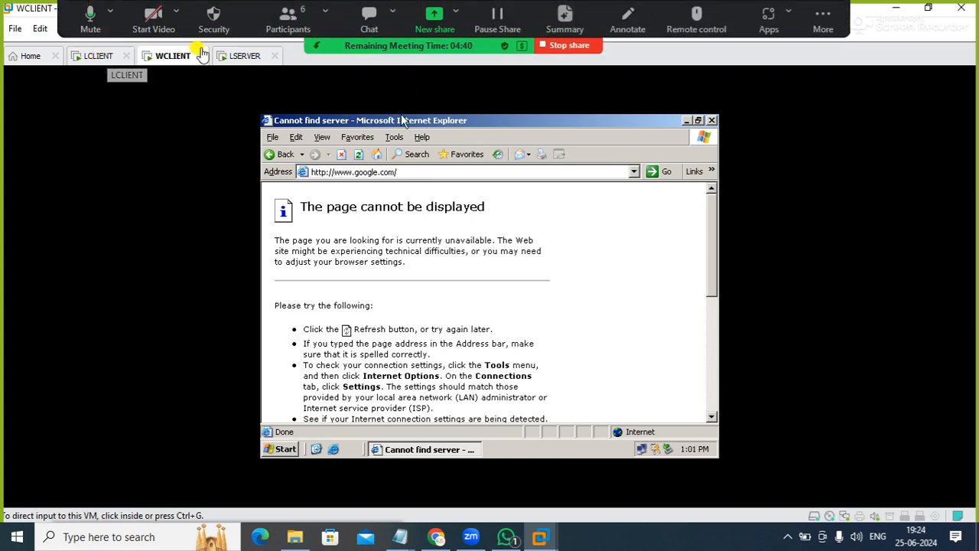
click(229, 55)
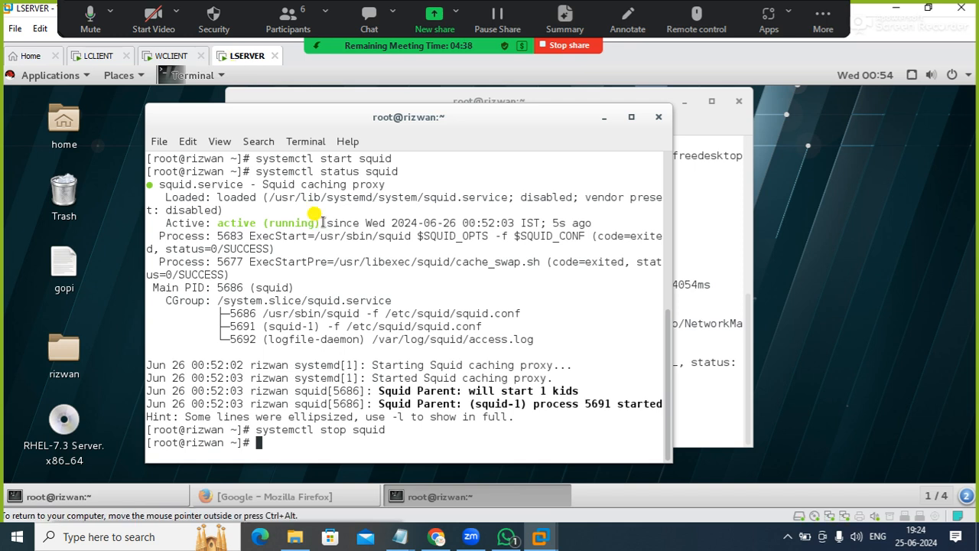
key(Up)
key(Up)
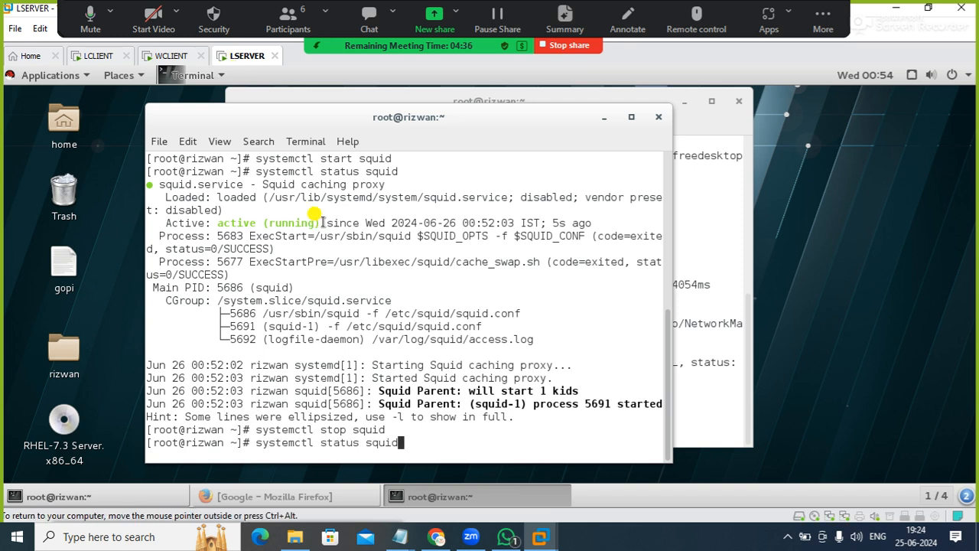
key(Up)
key(Return)
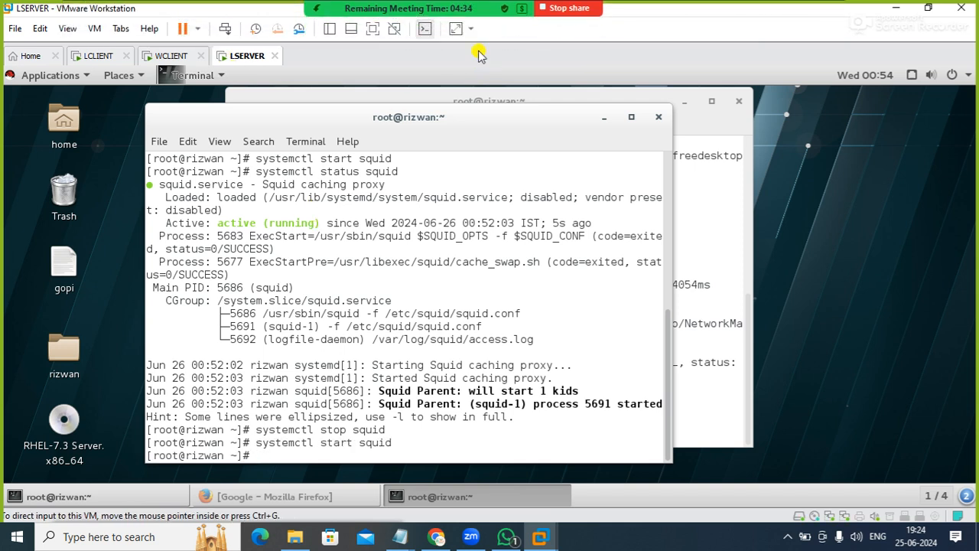
click(168, 55)
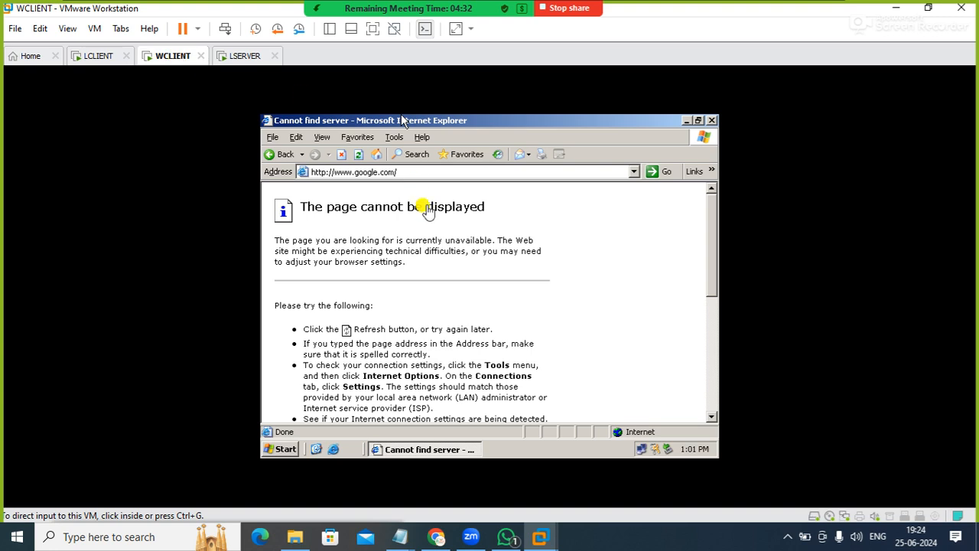
click(358, 154)
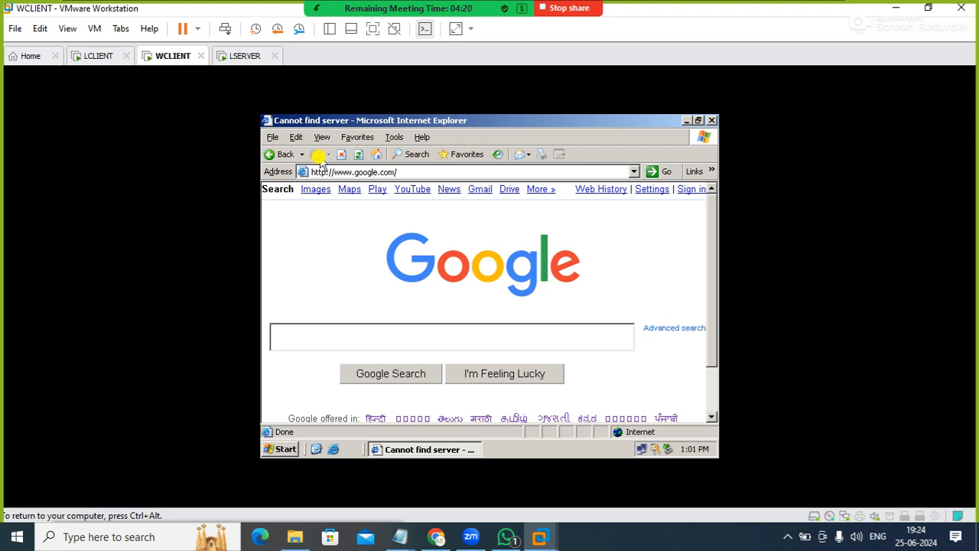
Switch to the LSERVER virtual machine and examine proxy requests with tail -f /var/log/squid/access.log, stopping the log output when done
click(223, 61)
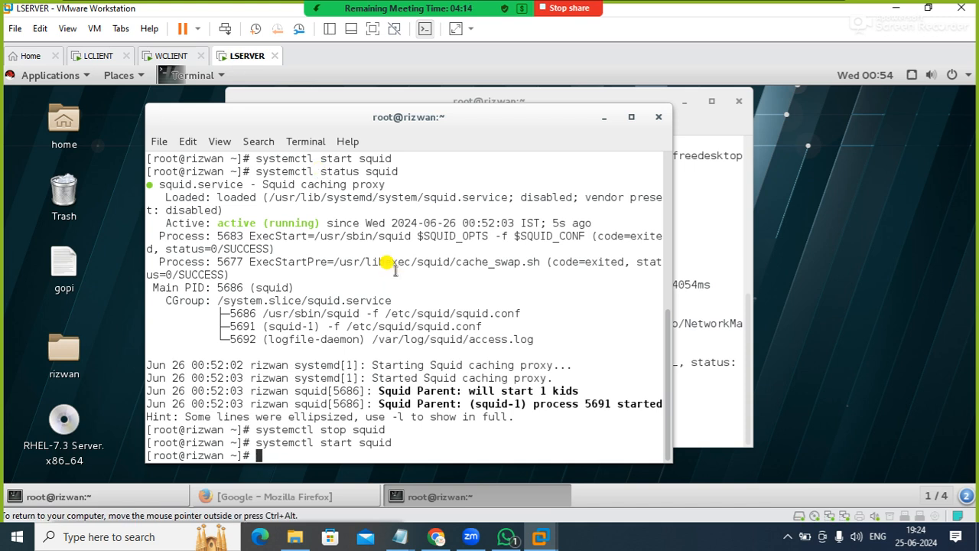
text(tail -f /var/log/squ)
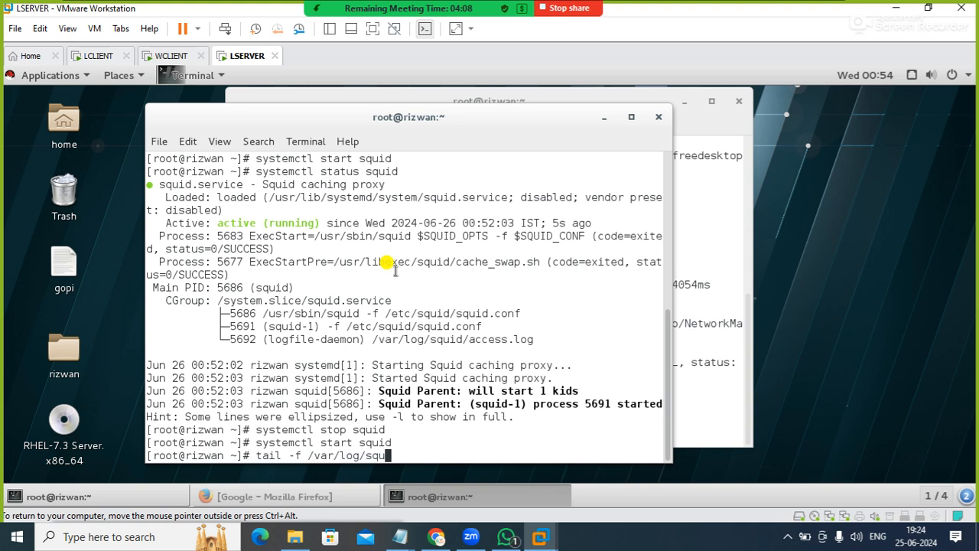
text(id/access.log)
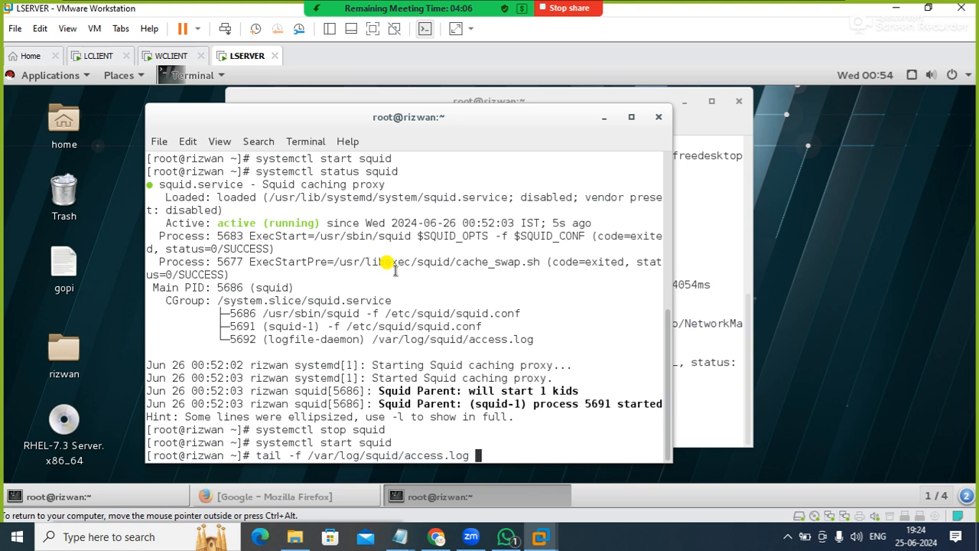
key(Return)
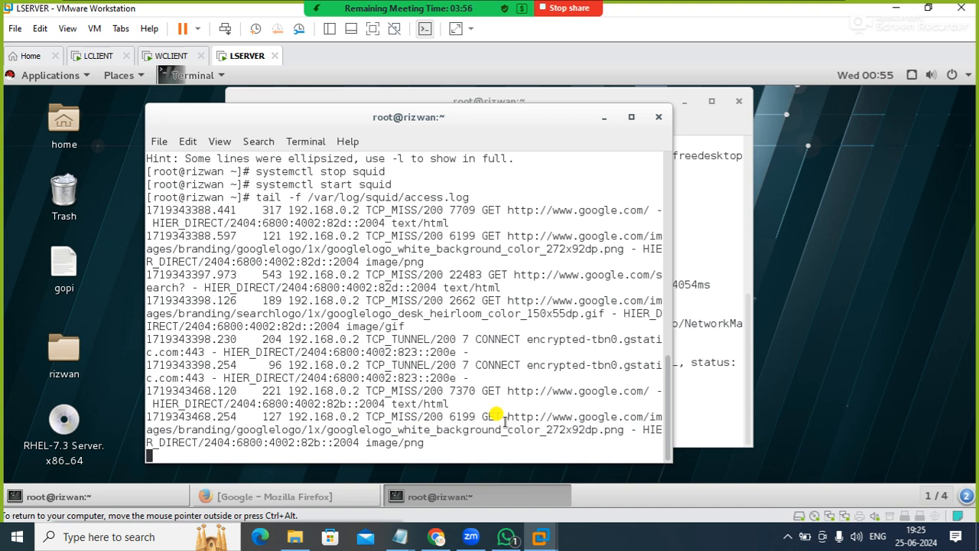
key(ctrl+c)
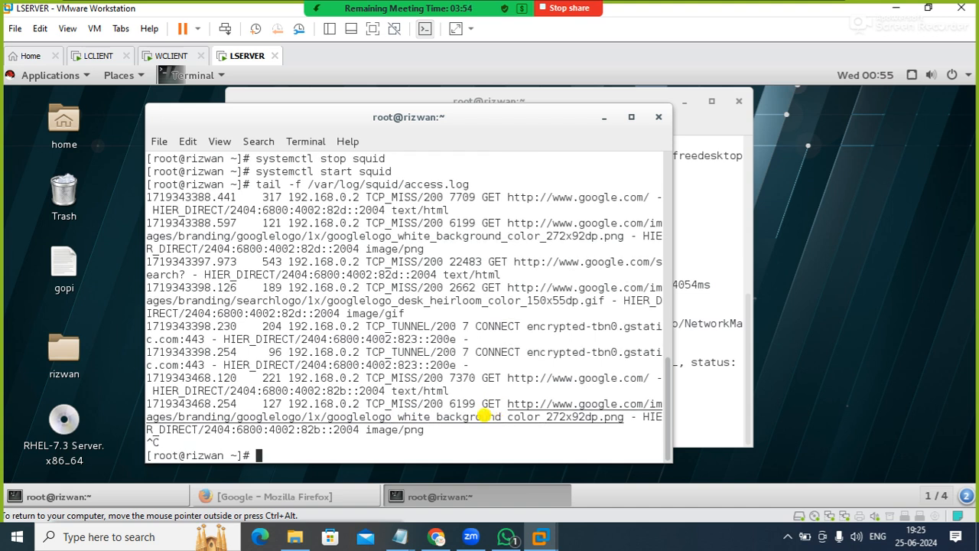
Switch to the LCLIENT virtual machine, open a terminal and launch Firefox with firefox google.com
click(101, 55)
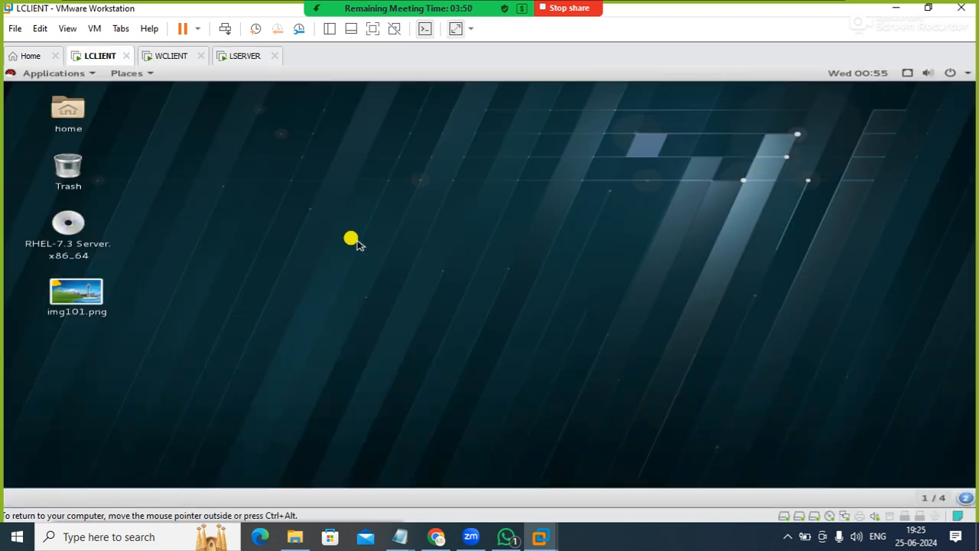
right_click(306, 202)
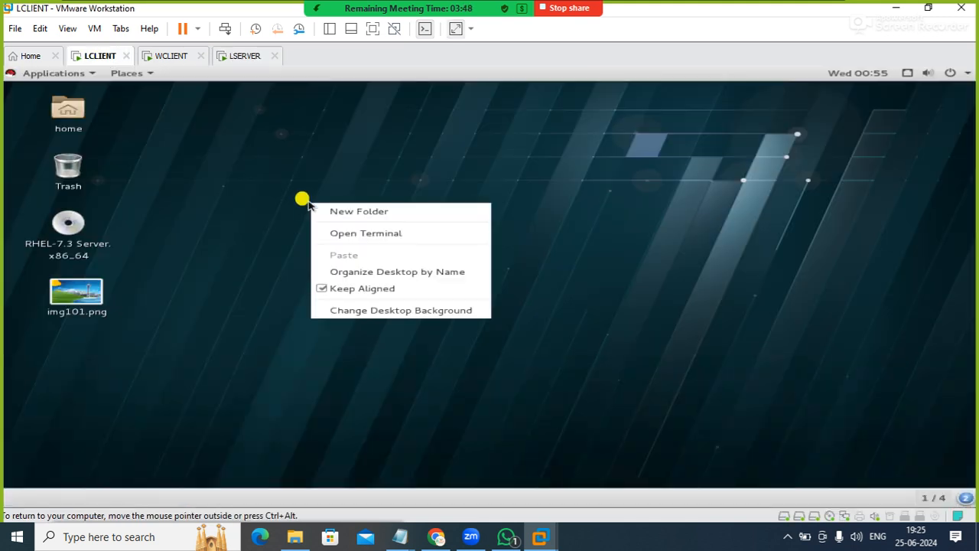
click(348, 234)
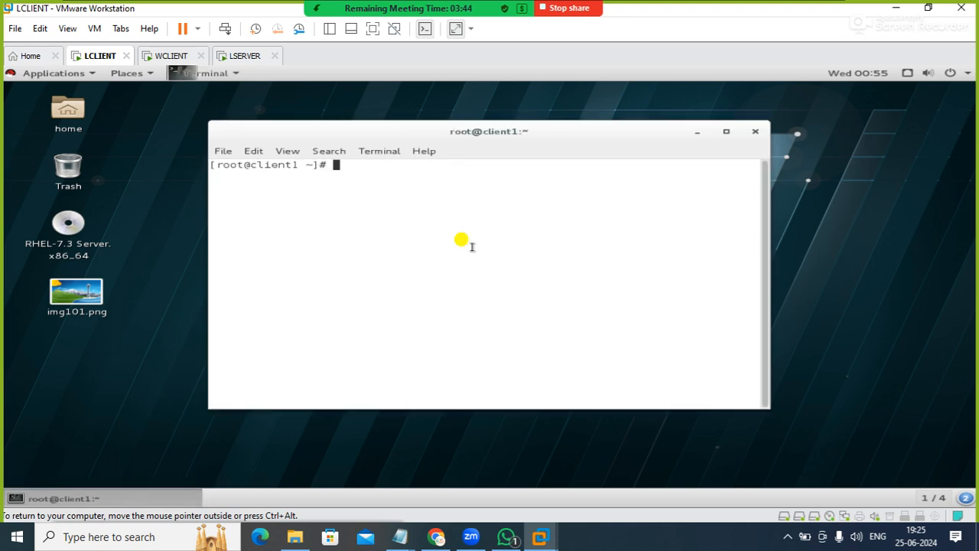
text(firefox)
text(google.com)
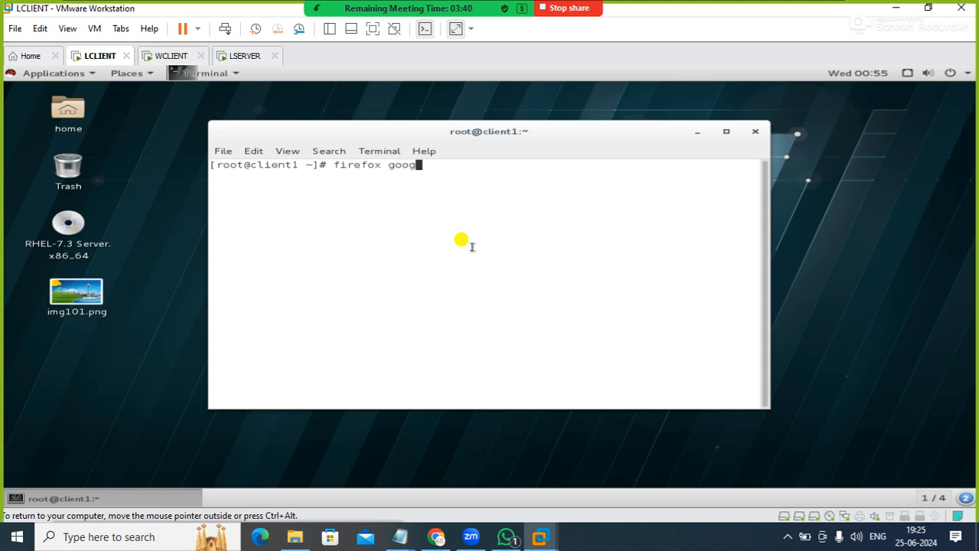
key(Return)
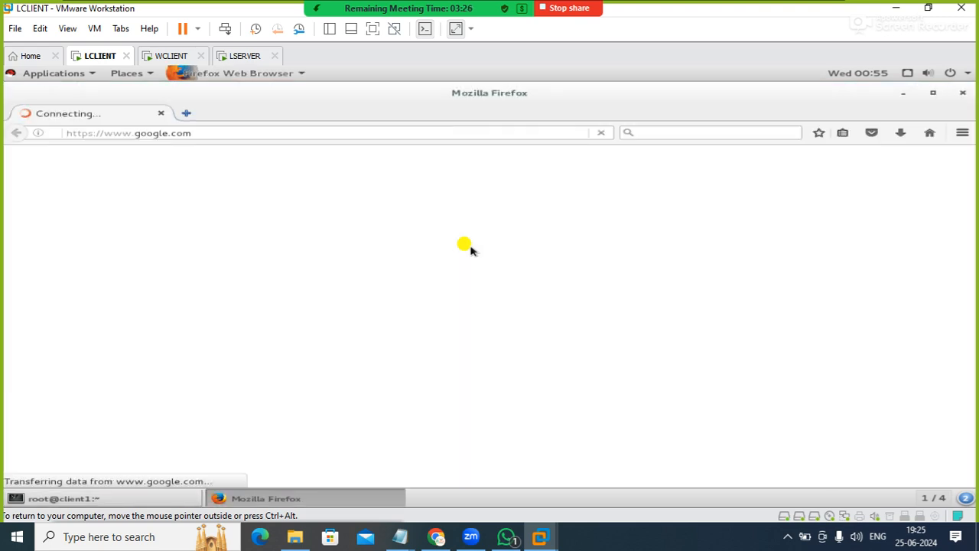
Check the manual proxy configuration in Firefox's network connection settings, accept it and close Preferences
click(962, 133)
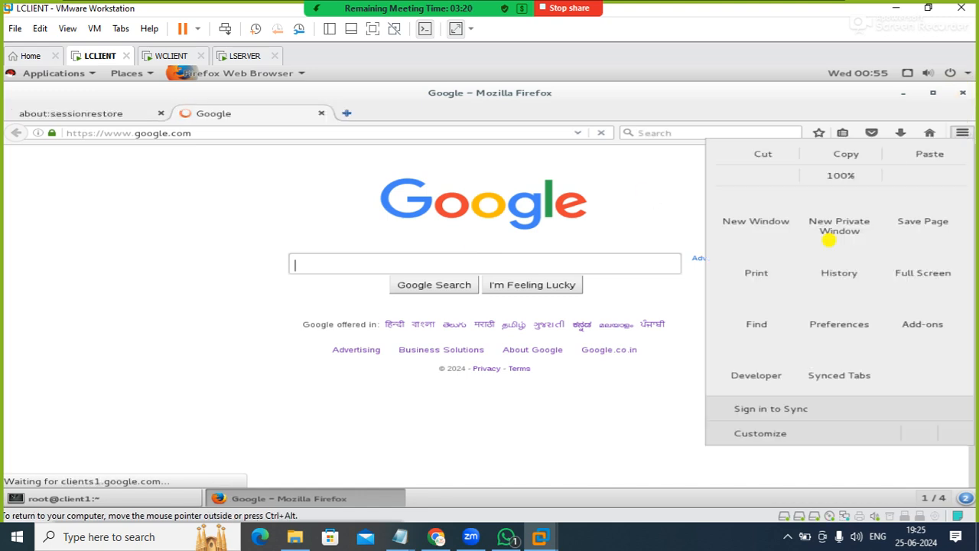
click(827, 323)
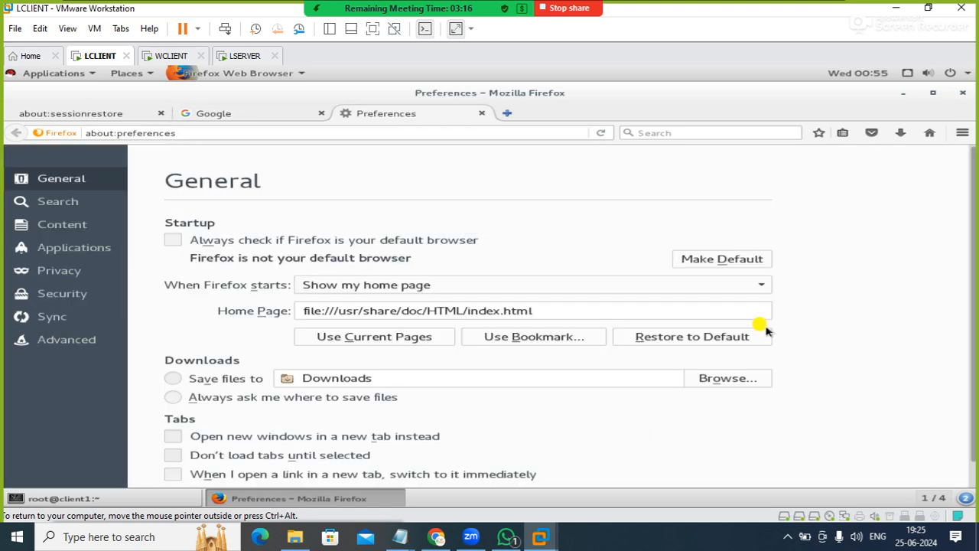
click(72, 339)
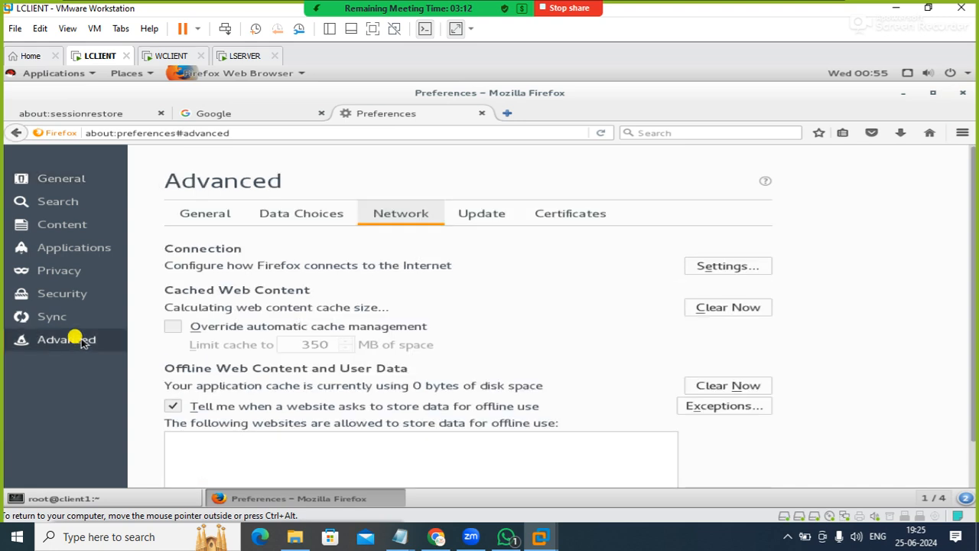
click(710, 268)
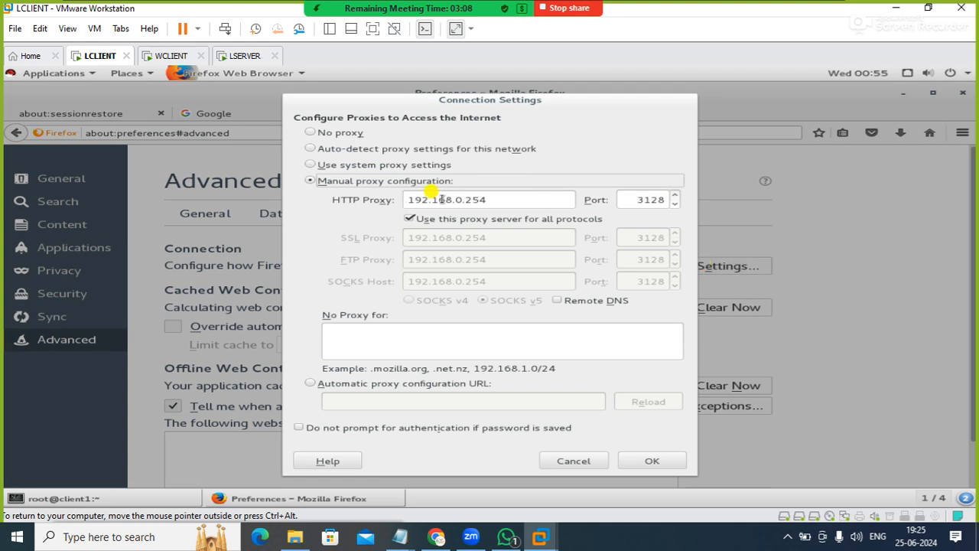
click(640, 463)
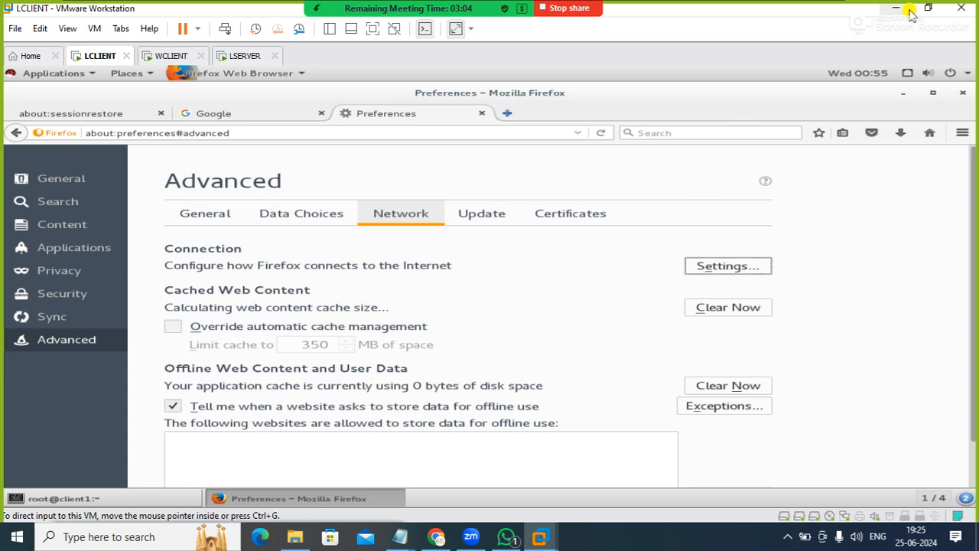
click(482, 113)
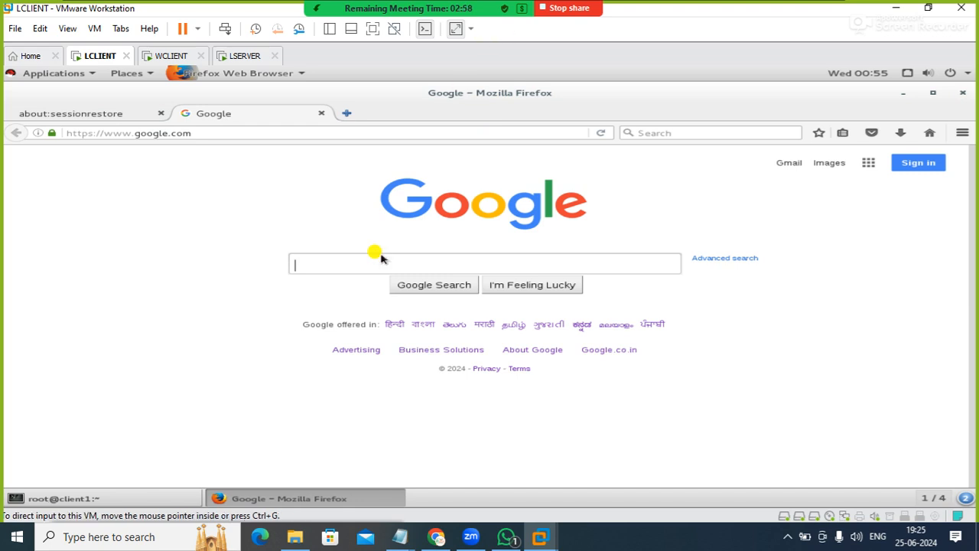
Review the Linux and Windows client proxy tasks in the Squid server notes in Notepad, and return to VMware Workstation
mouse_move(399, 536)
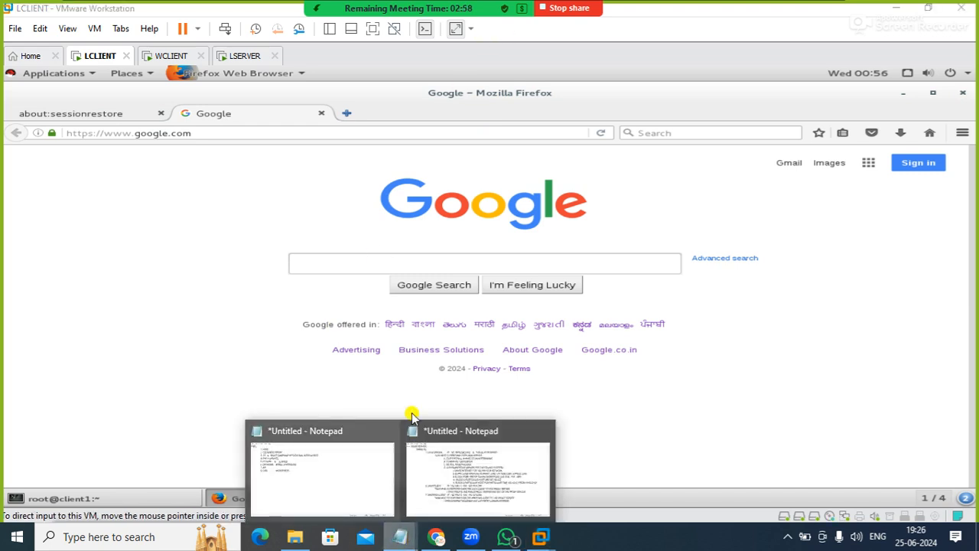
click(438, 473)
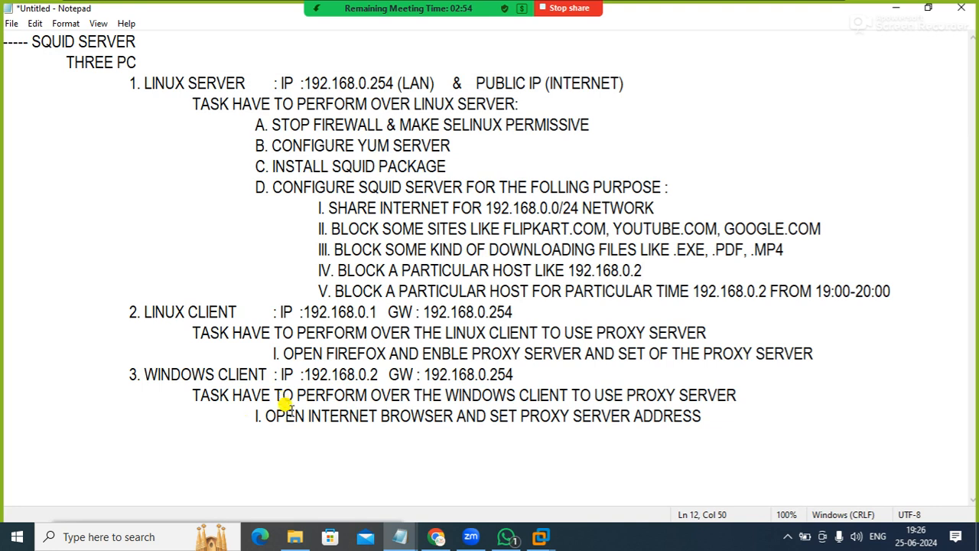
click(278, 350)
drag(280, 351, 794, 340)
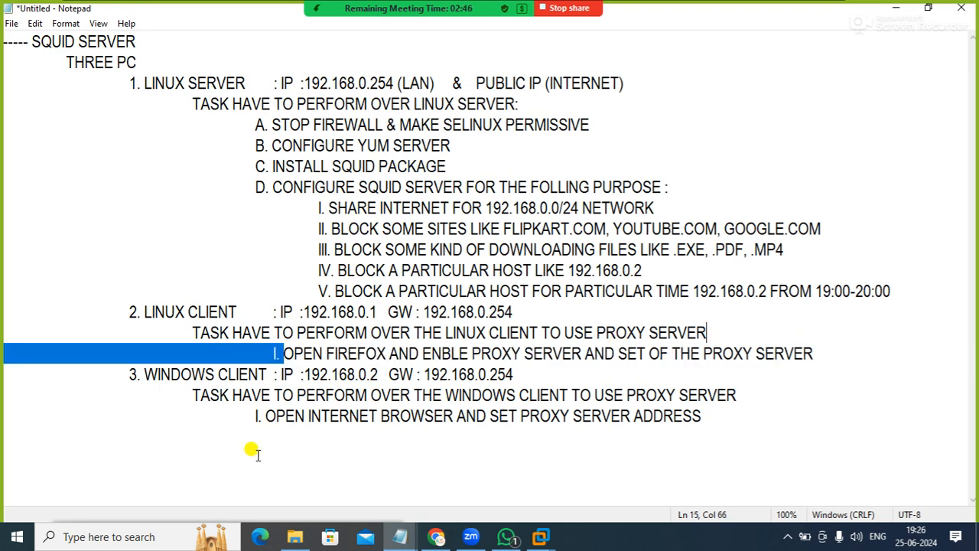
drag(270, 415, 667, 407)
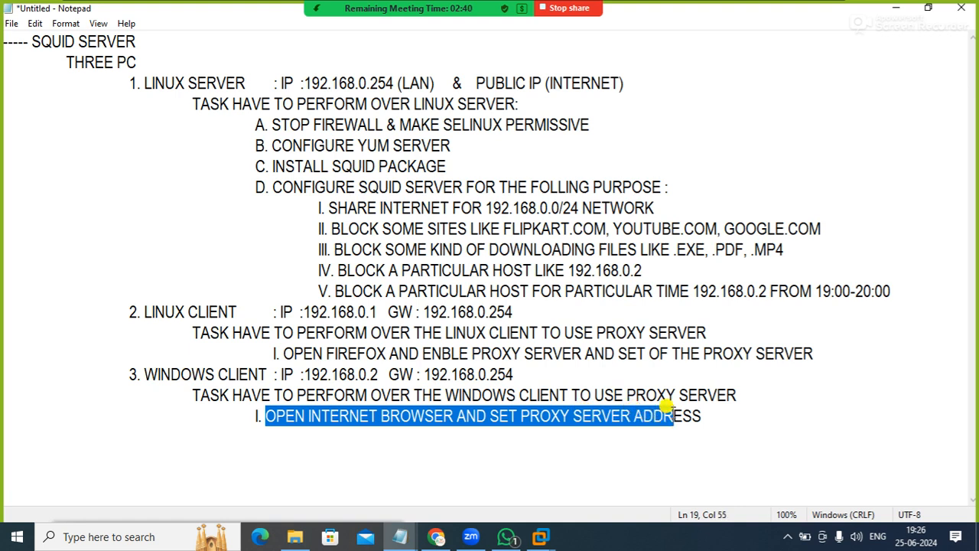
click(587, 124)
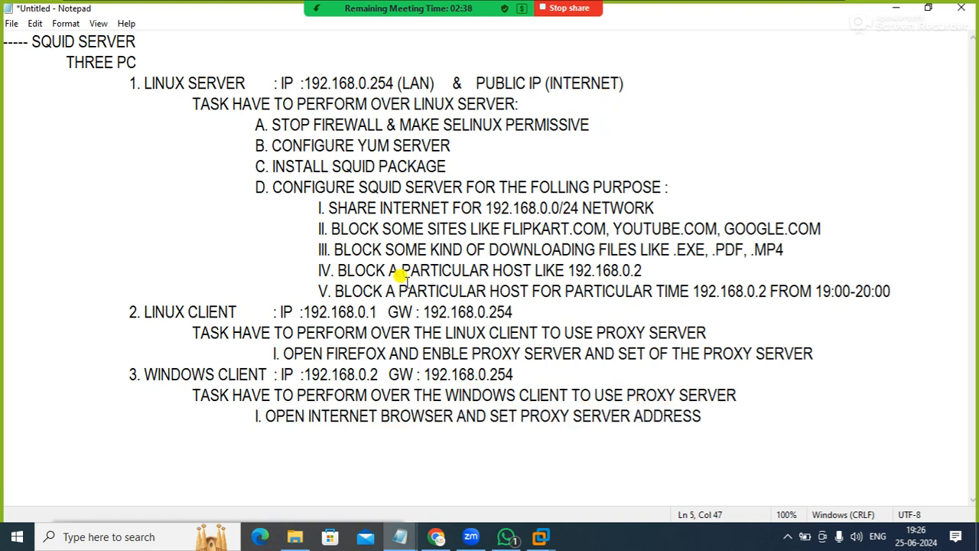
click(896, 7)
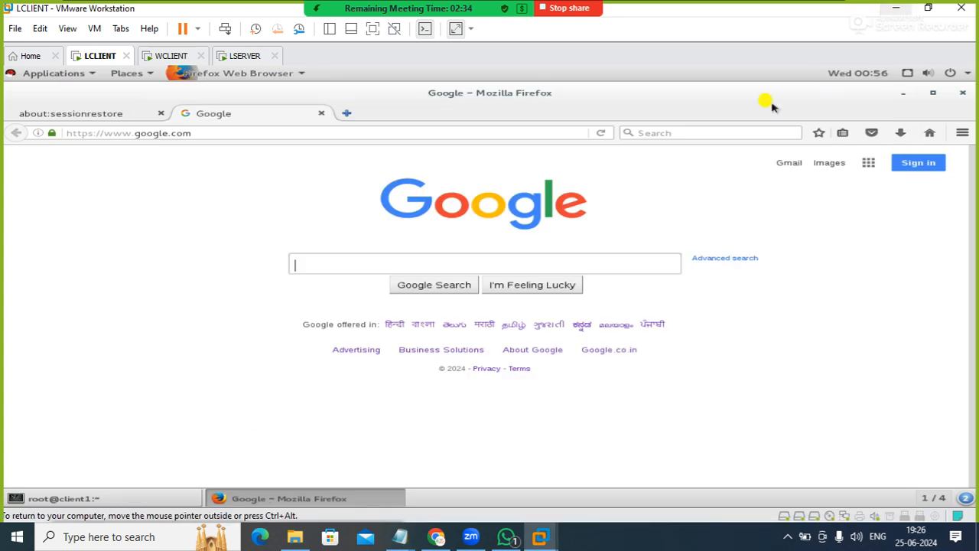
Switch to the LSERVER virtual machine, clear the terminal and open /etc/squid/squid.conf in vi
click(242, 56)
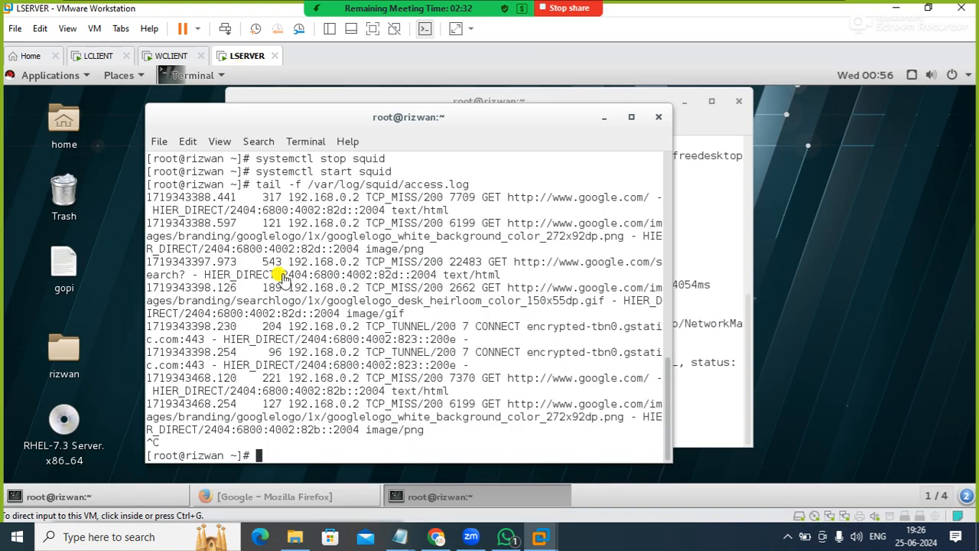
click(435, 321)
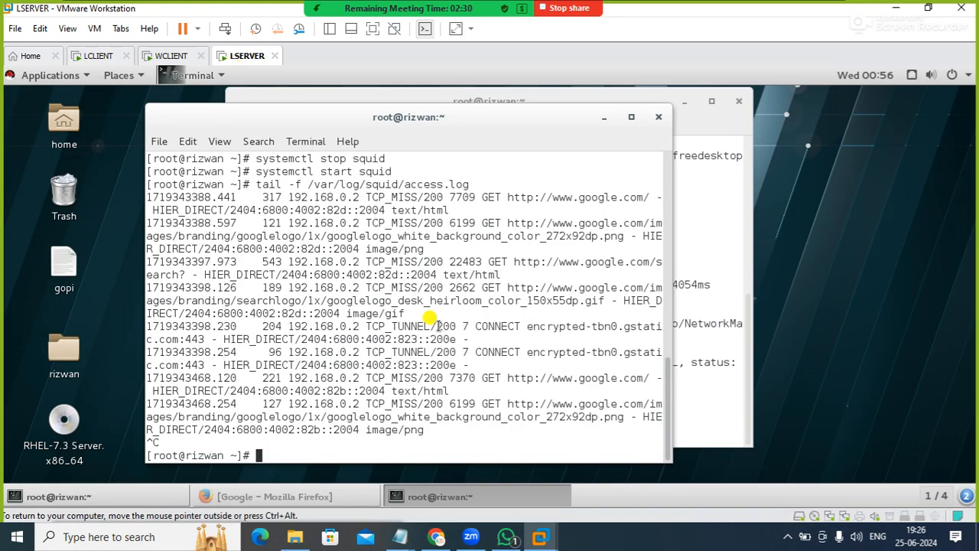
text(clear)
key(Return)
text(vi )
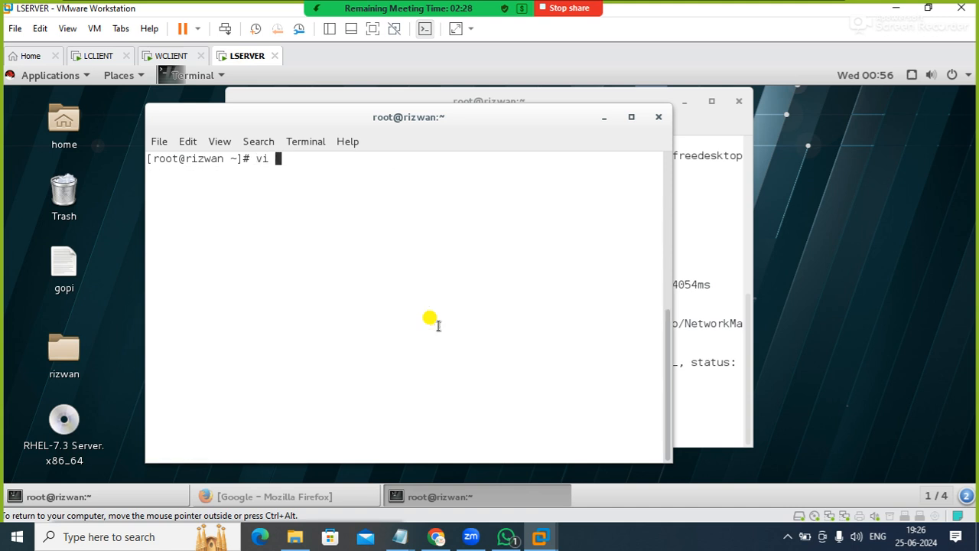
text(/etc/squid/sq)
key(Tab)
key(Return)
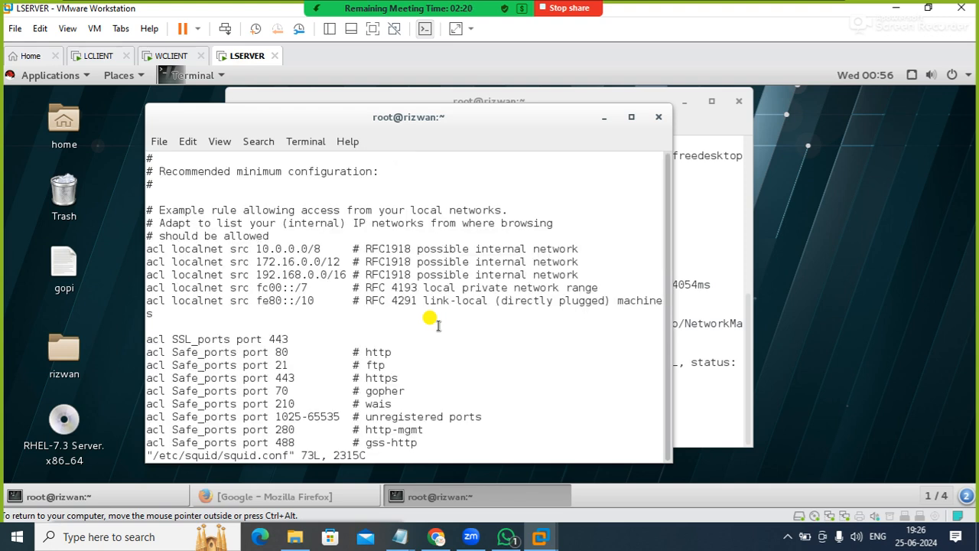
Turn on line numbering in squid.conf with :set nu
key(i)
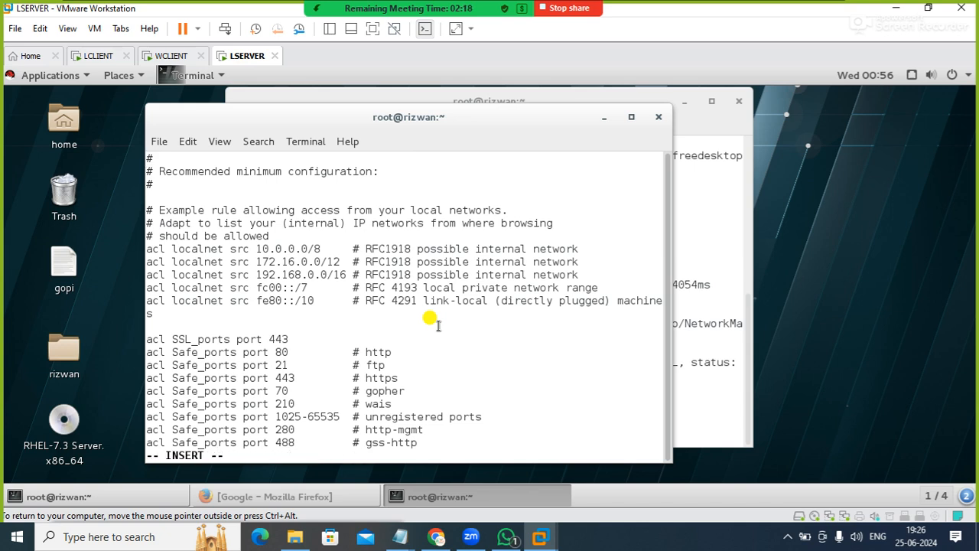
text(:)
key(BackSpace)
key(Escape)
text(:set nu)
key(Return)
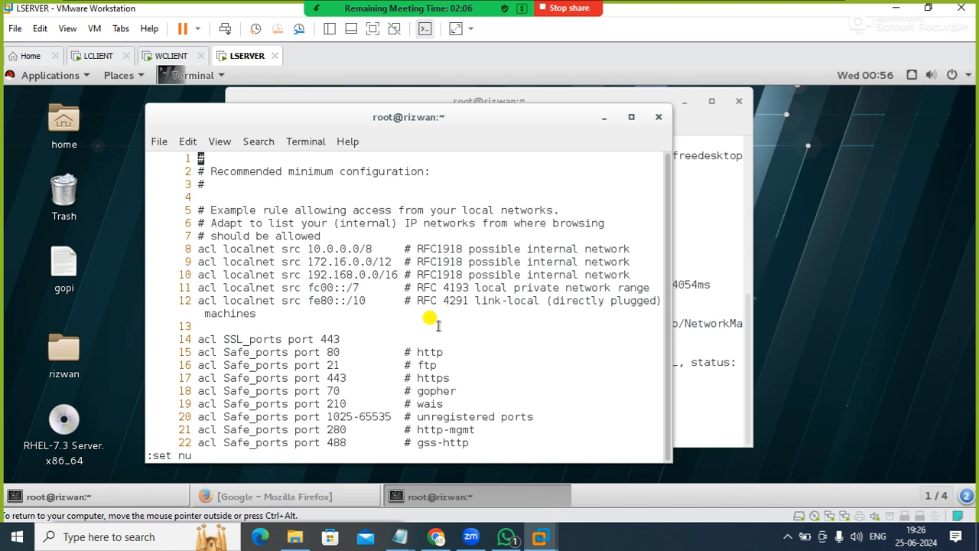
Maximize the terminal and examine the localnet and port ACLs and the http_access rules in squid.conf
key(i)
key(Down)
key(Down)
key(Down)
key(Down)
key(Down)
key(Down)
key(Down)
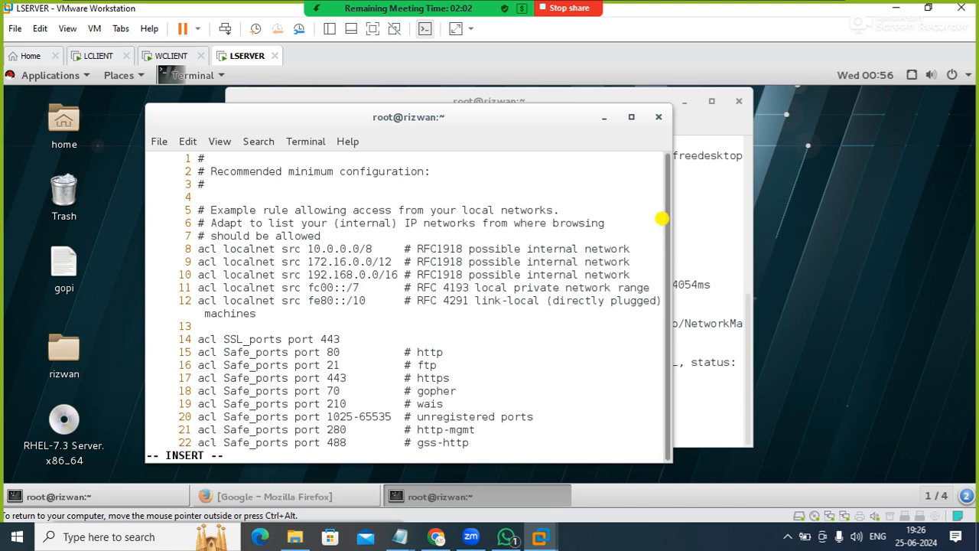
click(631, 116)
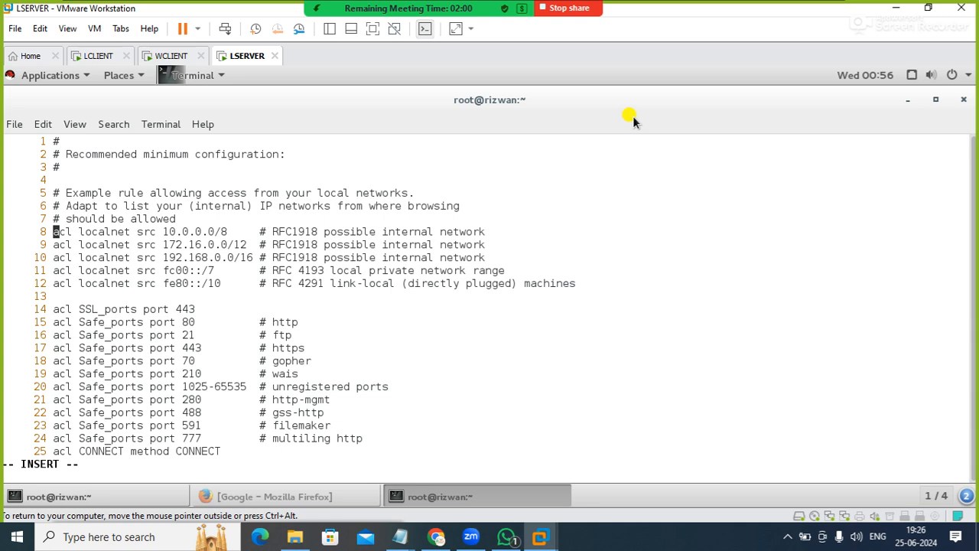
key(Down)
key(Down)
key(Down)
key(Down)
key(Down)
key(Down)
key(Down)
key(Down)
key(Down)
key(Down)
key(Down)
key(Down)
key(Down)
key(Down)
key(Down)
key(Down)
key(Down)
key(Down)
key(Down)
key(Down)
key(Down)
key(Down)
key(Down)
key(Down)
key(Up)
key(Up)
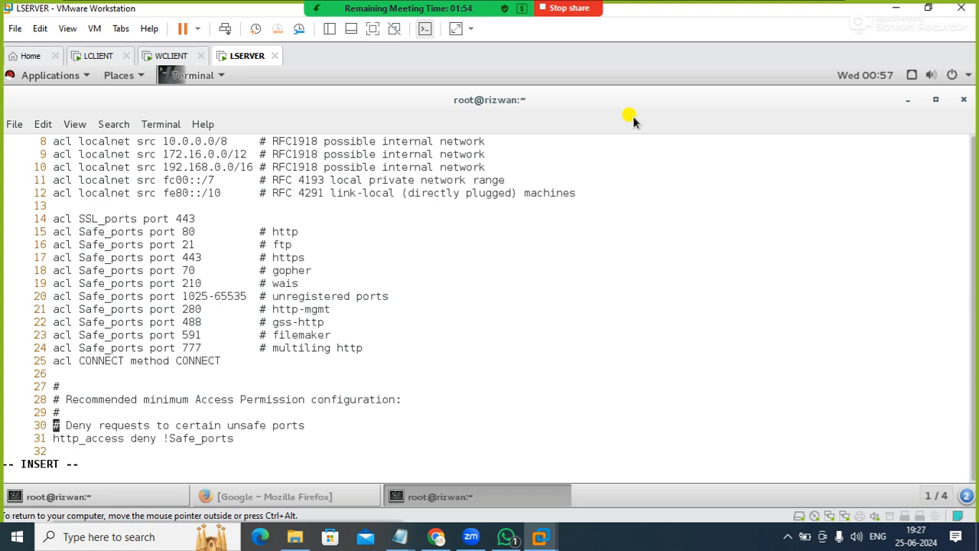
key(Up)
key(Up)
key(Down)
key(Down)
key(Down)
key(Down)
key(Down)
key(Down)
key(Down)
key(Down)
key(Down)
key(Down)
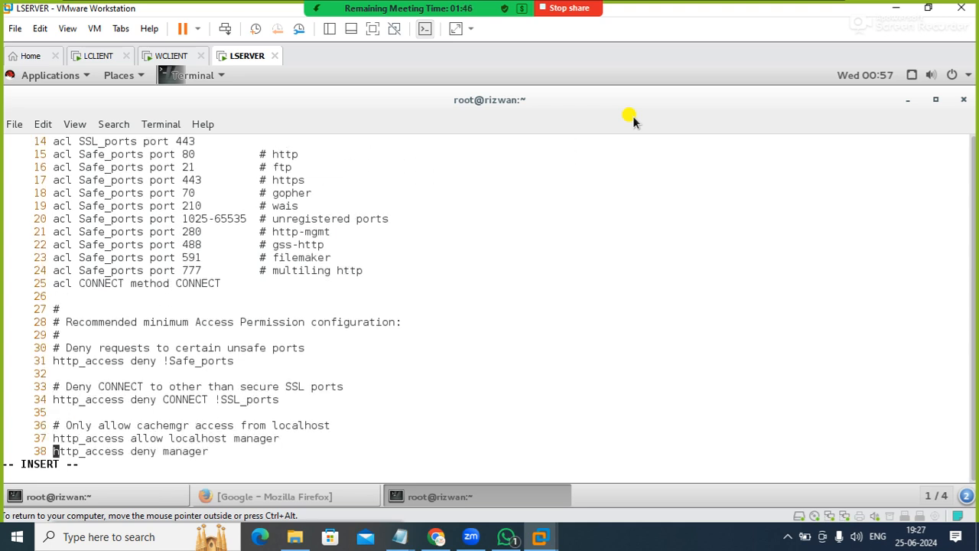
key(Down)
key(Down)
key(Down)
key(Down)
key(Up)
key(Up)
key(Up)
key(Up)
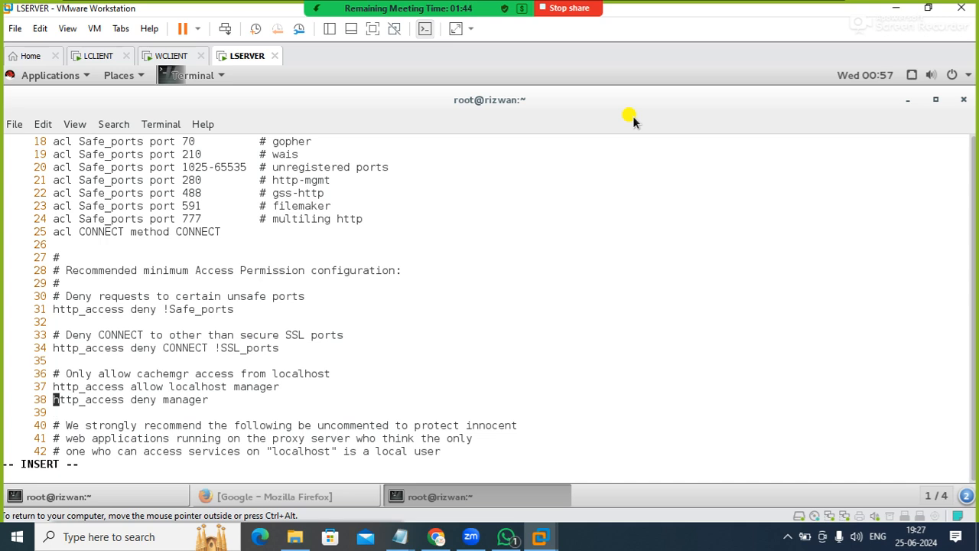
Replace the comment mark on line 29, under the access permission heading, with the start of a rule, acl internetshare
key(Up)
key(Up)
key(Up)
key(Up)
key(Up)
key(Down)
key(Up)
key(Up)
key(Up)
key(Up)
key(Up)
key(End)
key(BackSpace)
text(act)
key(BackSpace)
text(l )
text(inter)
text(allo)
key(BackSpace)
key(BackSpace)
key(BackSpace)
key(BackSpace)
key(BackSpace)
key(BackSpace)
key(BackSpace)
key(BackSpace)
key(BackSpace)
text(mylan)
key(BackSpace)
key(BackSpace)
key(BackSpace)
key(BackSpace)
key(BackSpace)
text(internetshare)
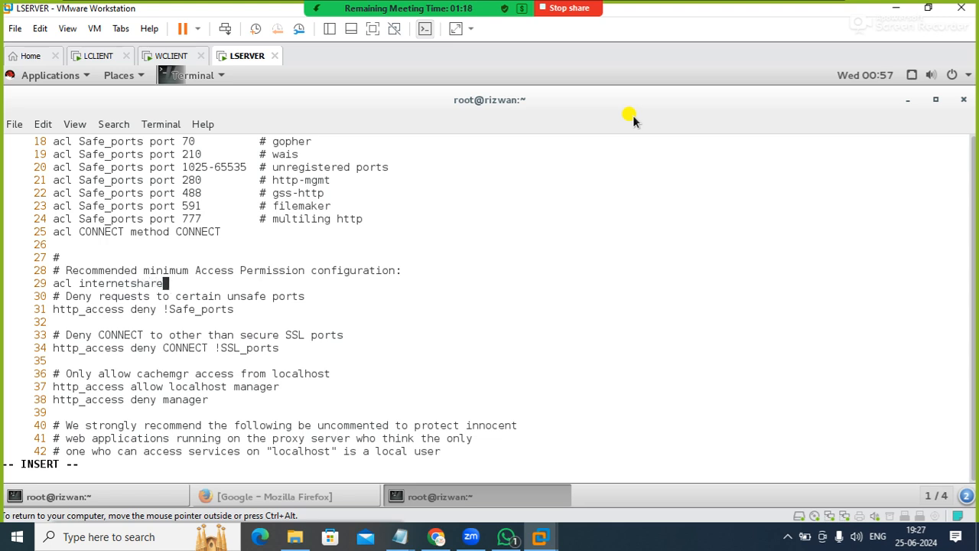
text( src 192.168)
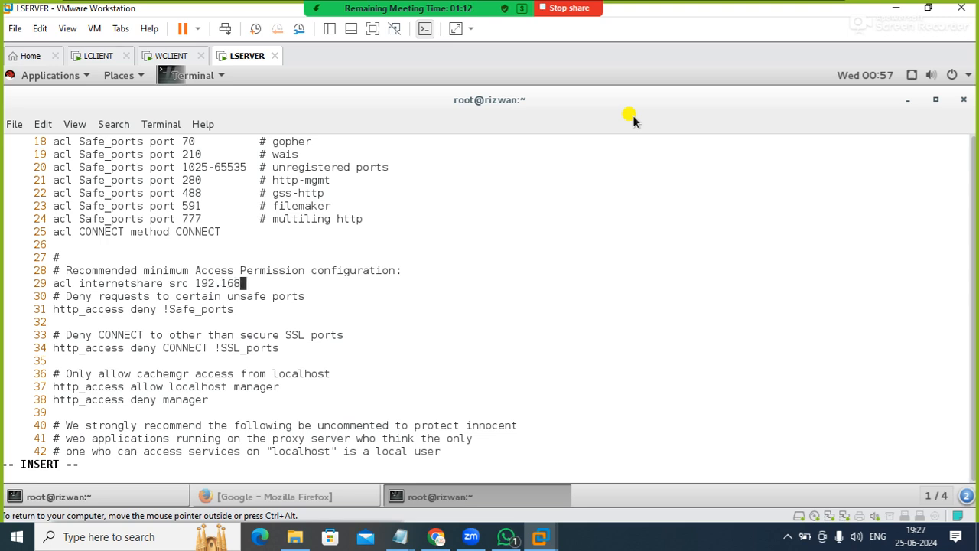
Complete the internetshare ACL with src 192.168.0.0/24 and start a new line below it
text(.0.0/24)
key(Return)
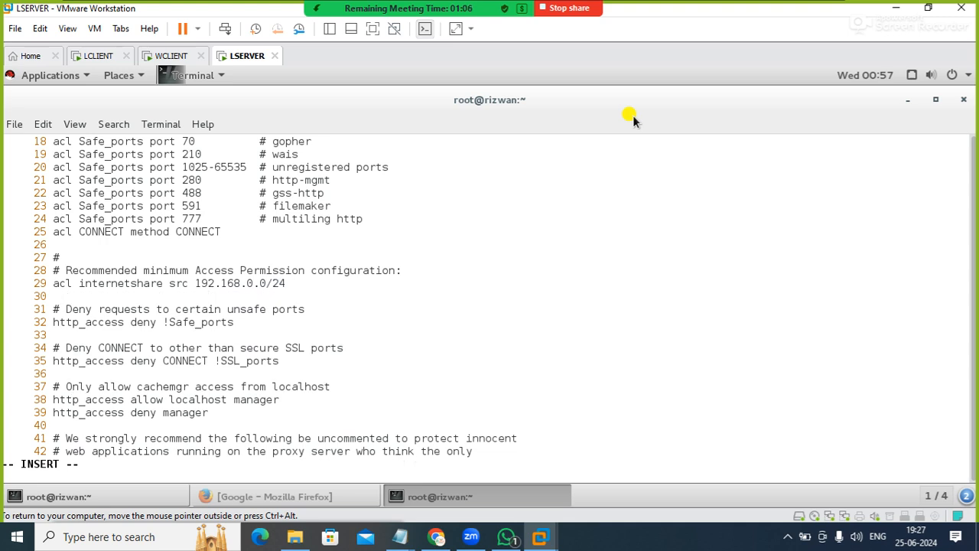
Add the rule http_access allow internetshare on line 30, and save and close squid.conf
text(http_access allow)
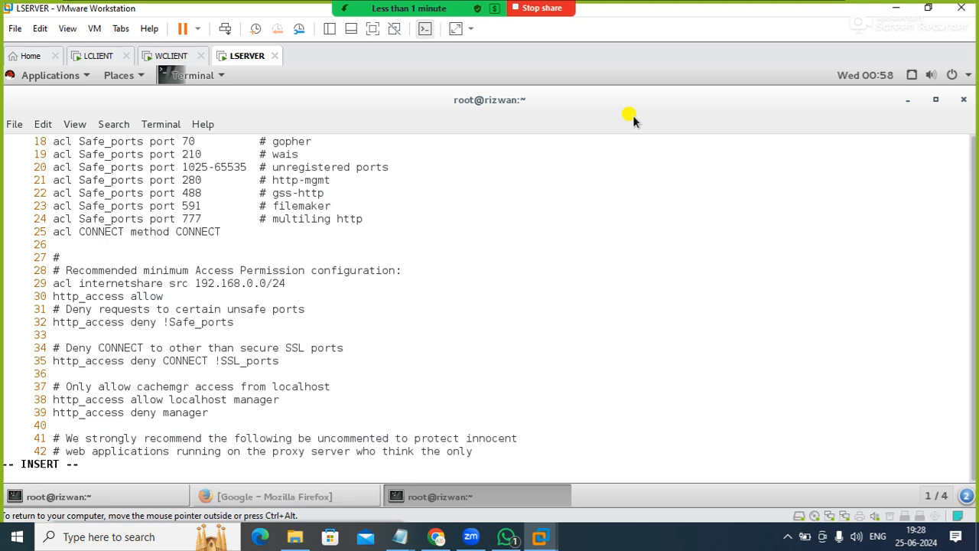
text( internetshare)
key(Escape)
text(:wq)
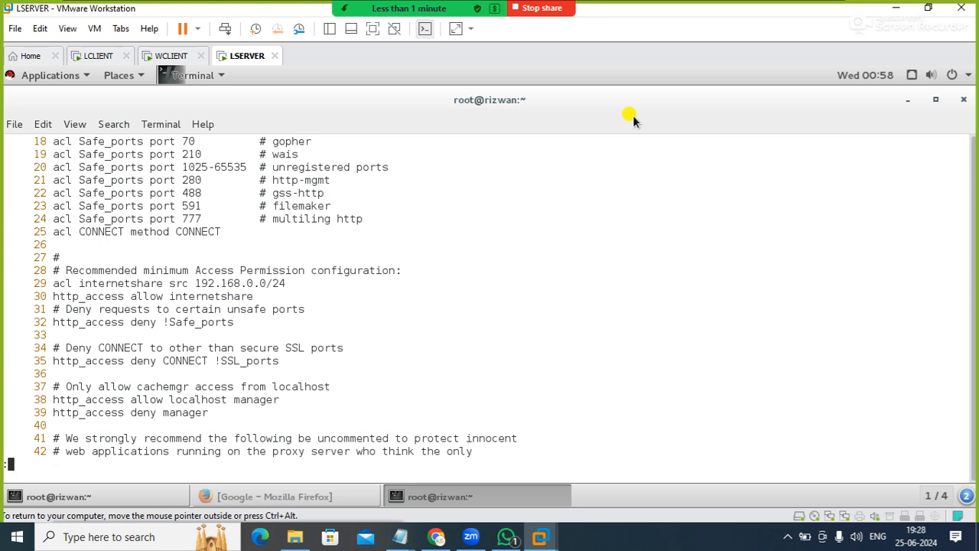
key(Return)
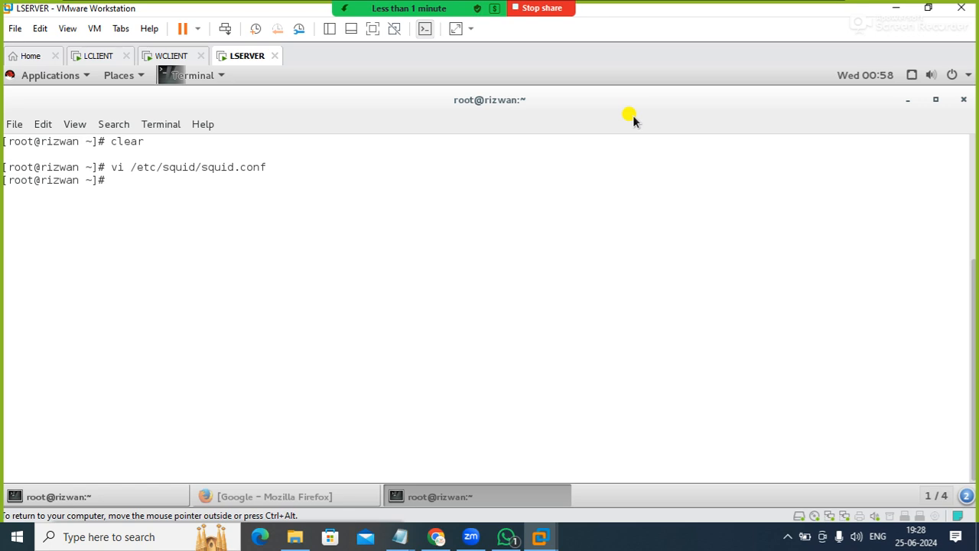
Restart the Squid service with systemctl restart squid
text(systemctl restar)
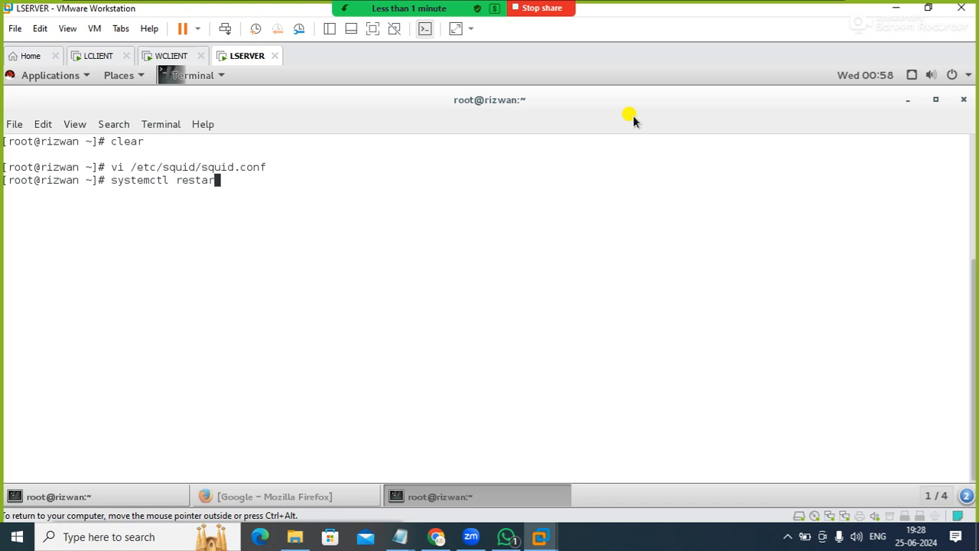
text(t squid)
key(Return)
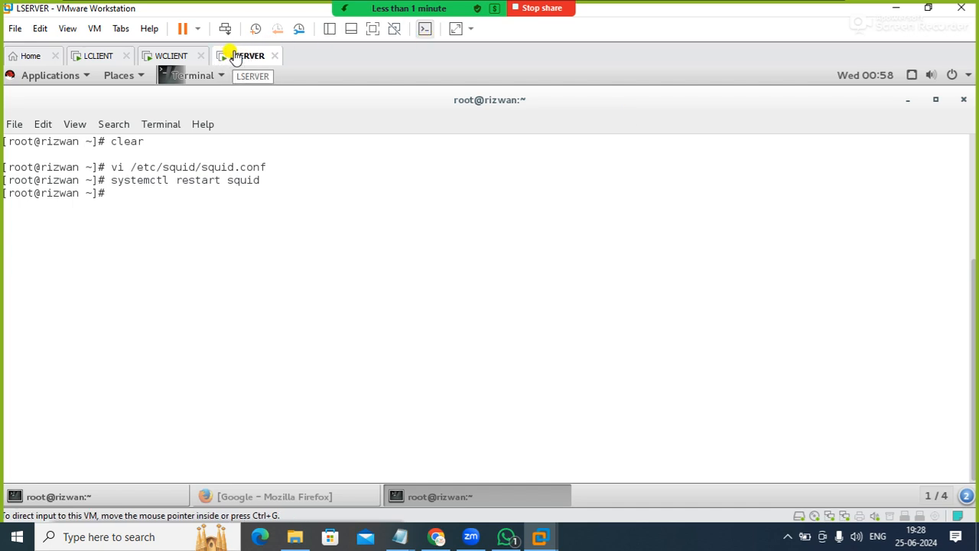
Switch to the WCLIENT virtual machine, search Google for hubnet and accept turning AutoComplete on
click(182, 55)
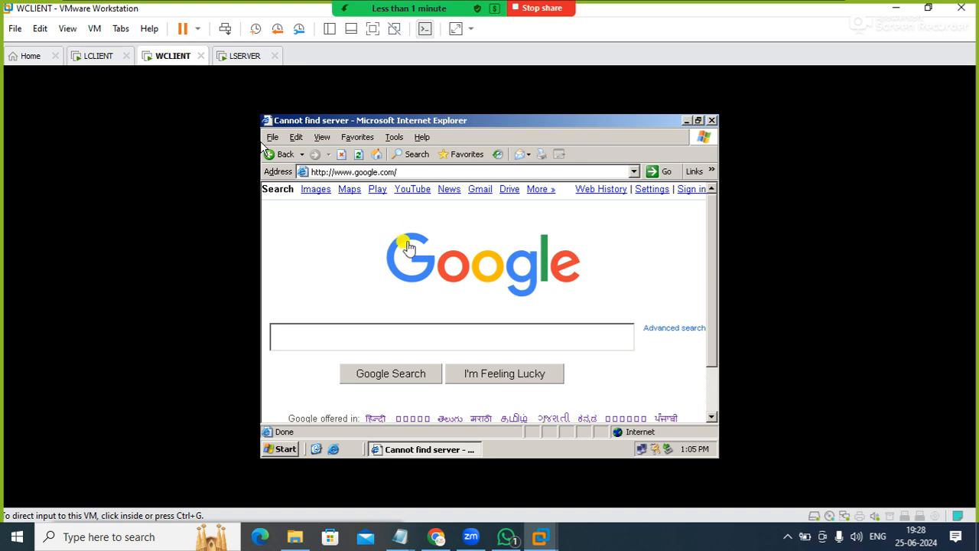
click(331, 330)
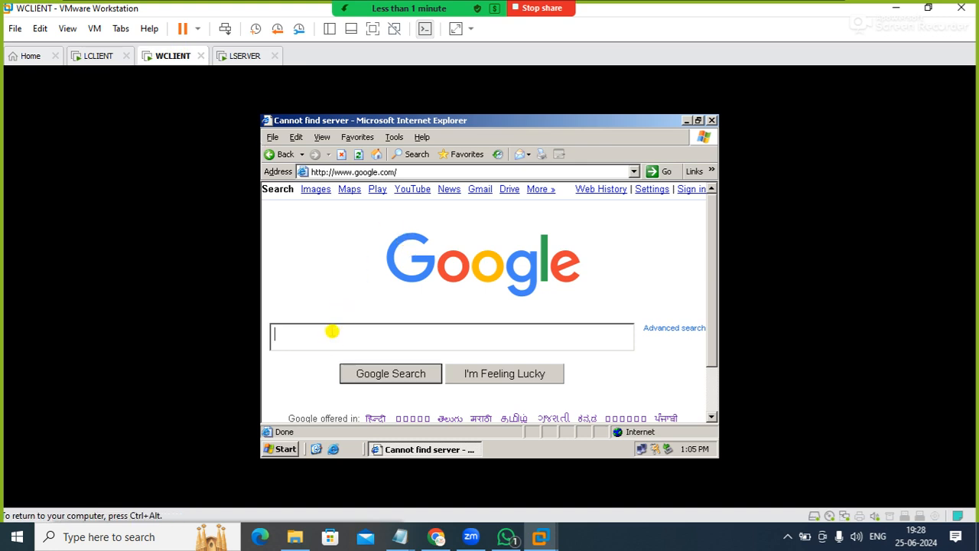
text(hubnet)
key(Return)
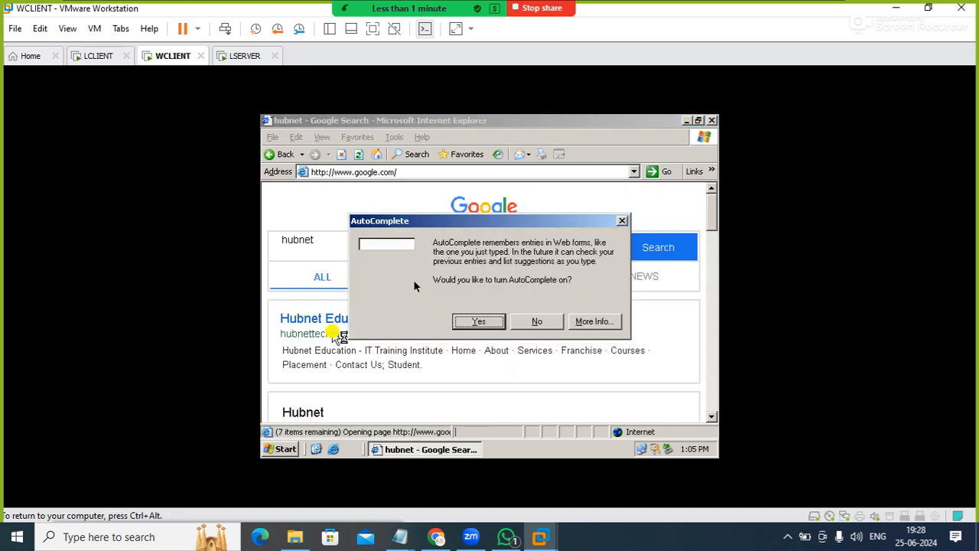
click(479, 321)
Try to open the Hubnet Education and Justdial search results, and close Internet Explorer
click(400, 330)
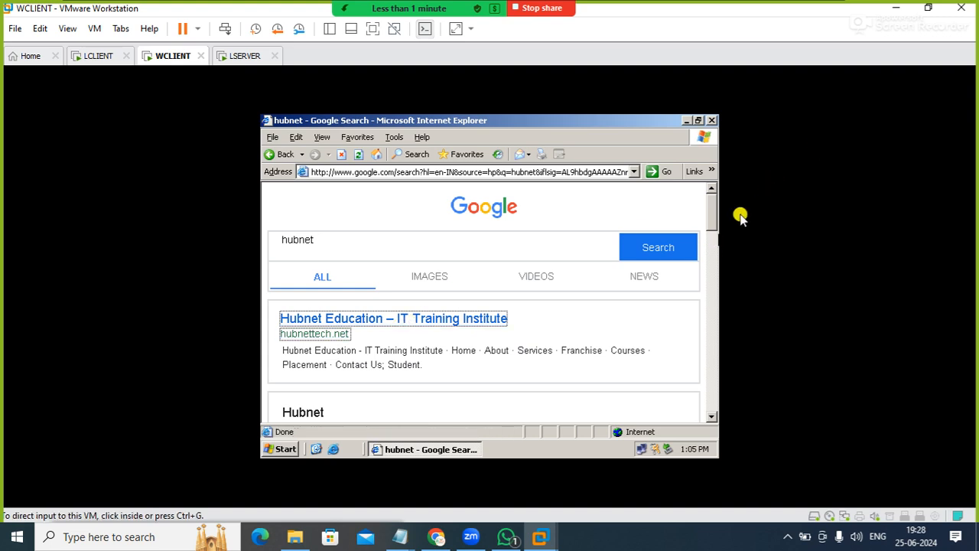
drag(712, 214, 712, 315)
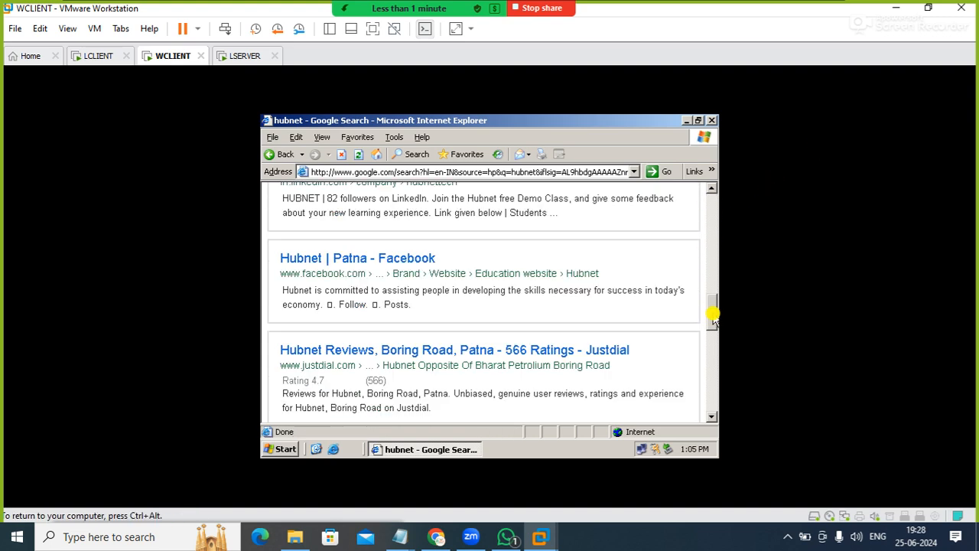
click(432, 358)
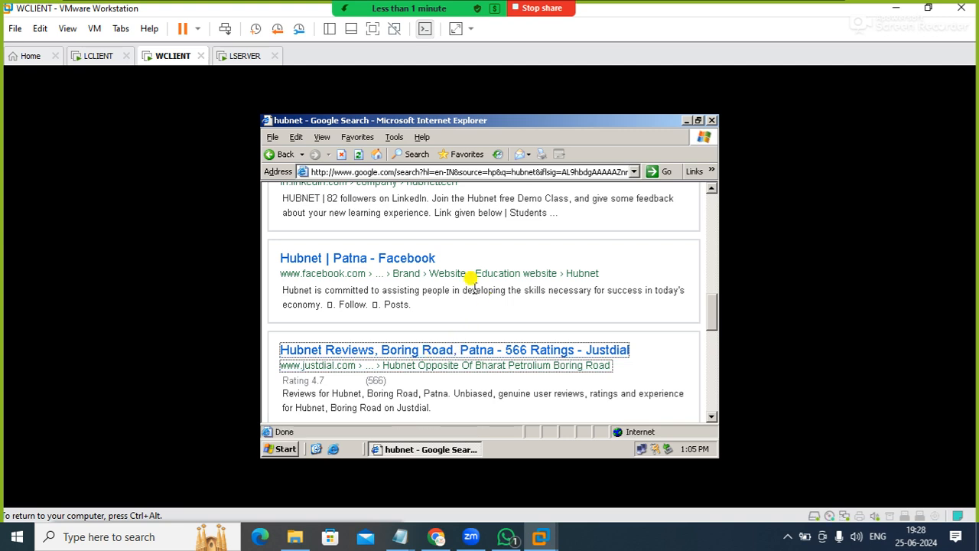
click(711, 120)
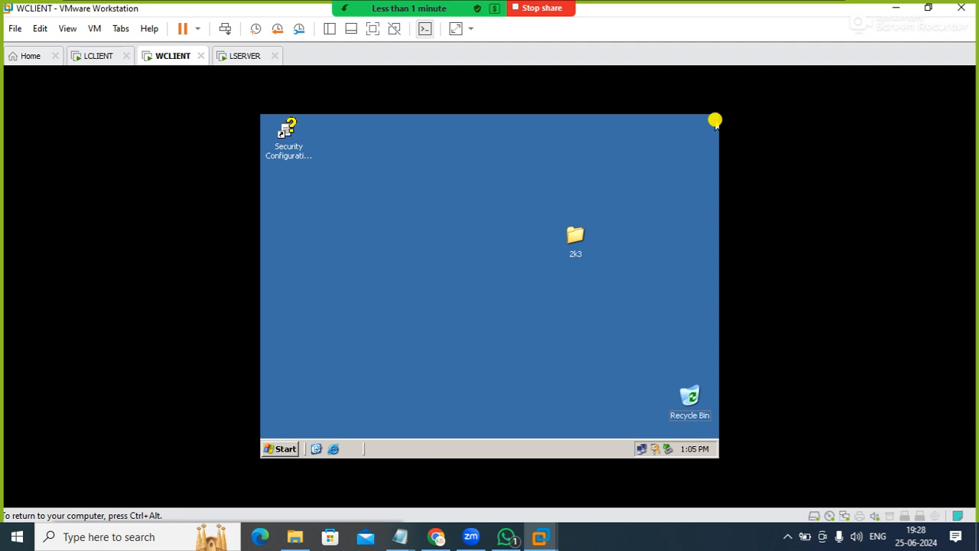
click(335, 450)
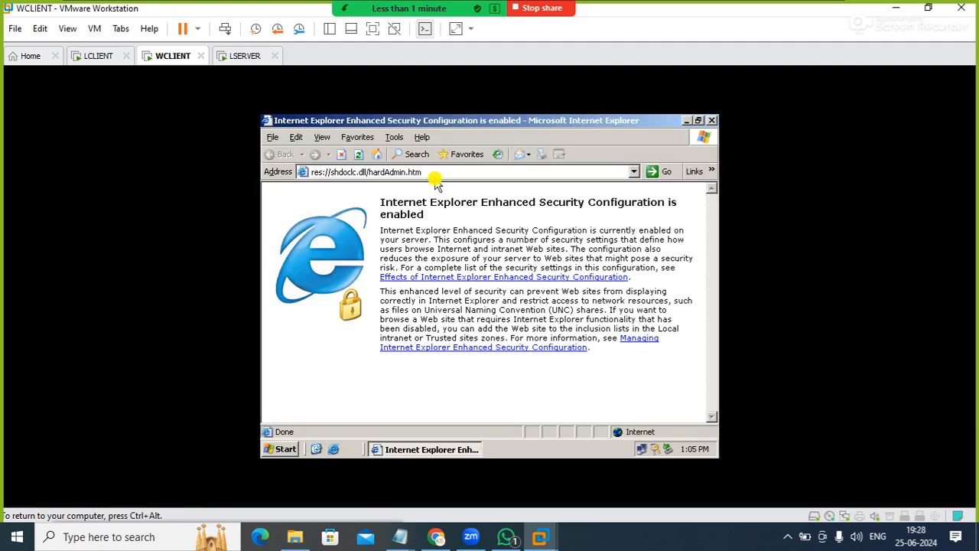
text(go)
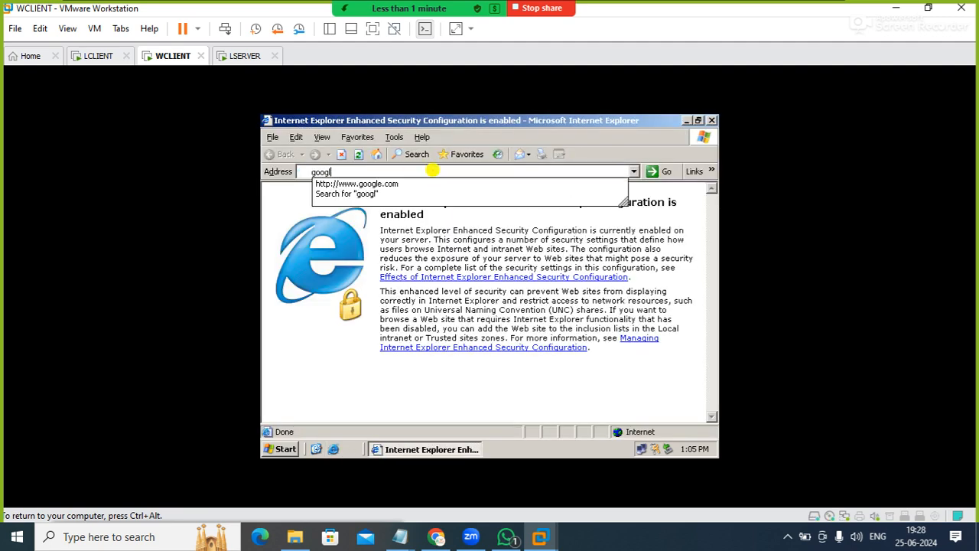
text(ogl)
key(Down)
key(Return)
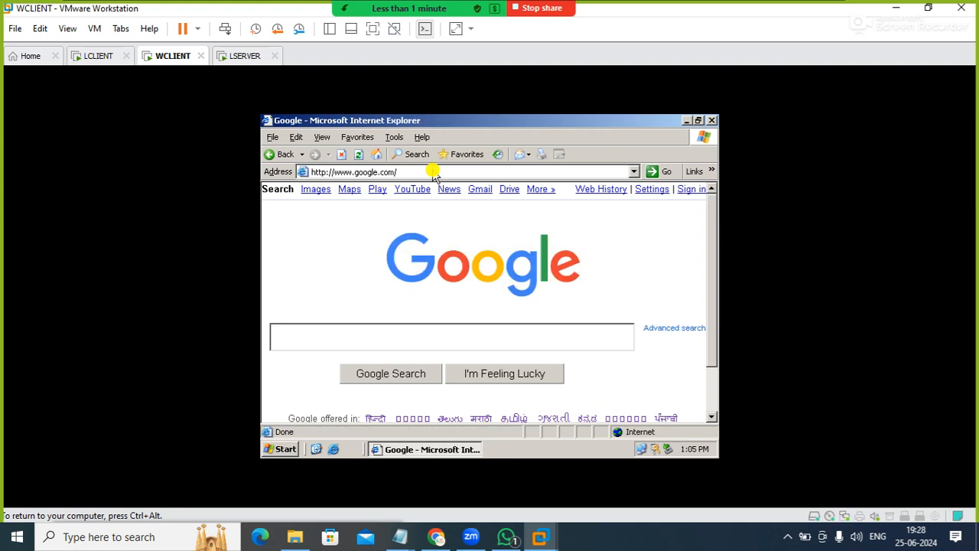
Search Google for books and open the first result, The Best Story Books for Kids
click(308, 345)
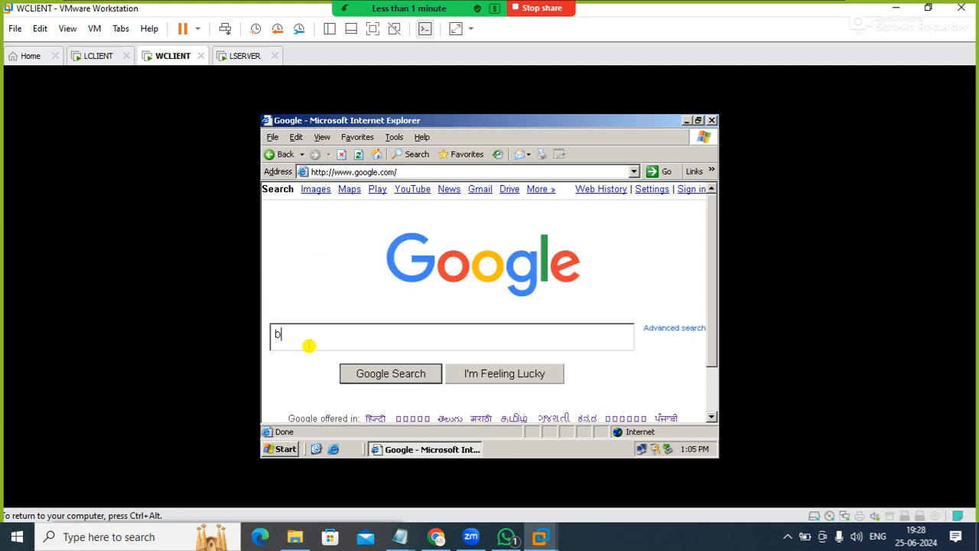
text(books)
key(Return)
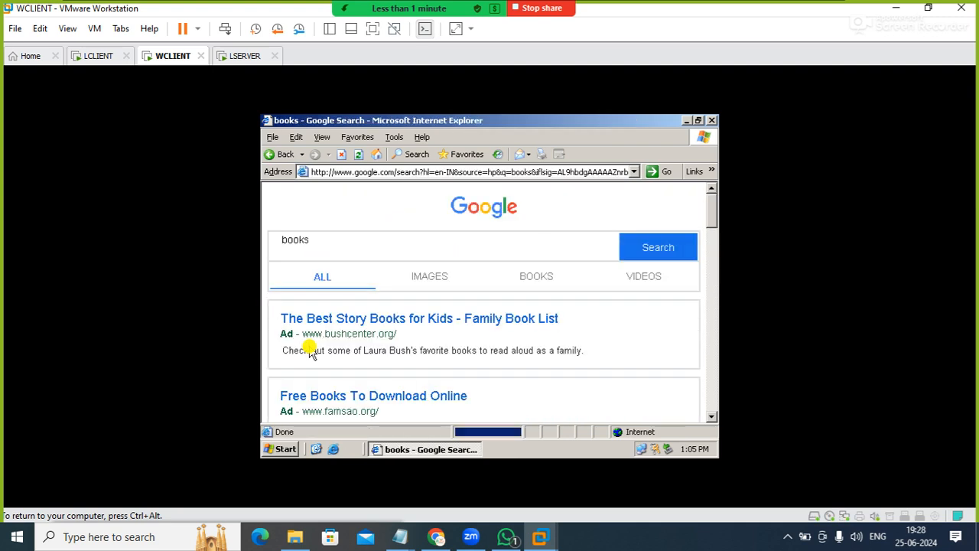
click(375, 321)
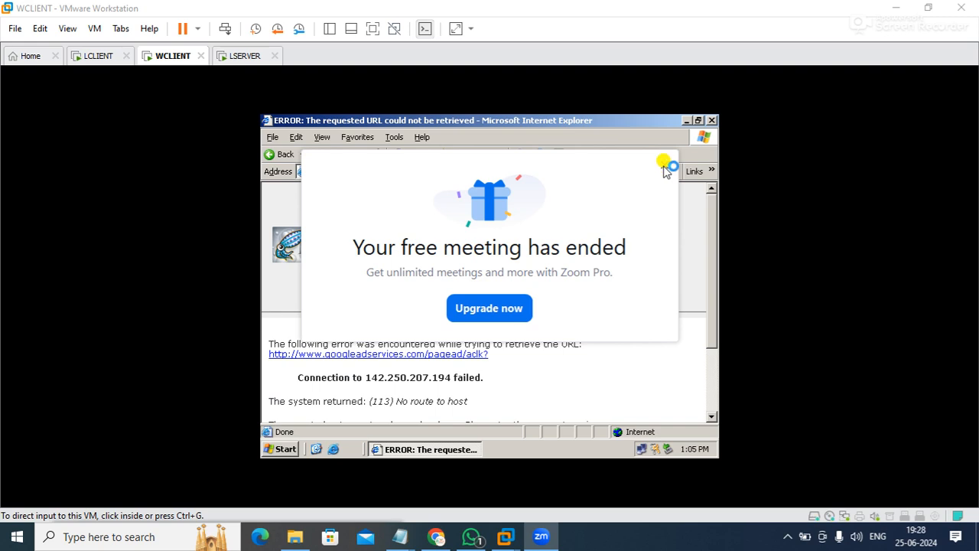
Dismiss the Zoom meeting-ended notice and minimize VMware Workstation
click(663, 165)
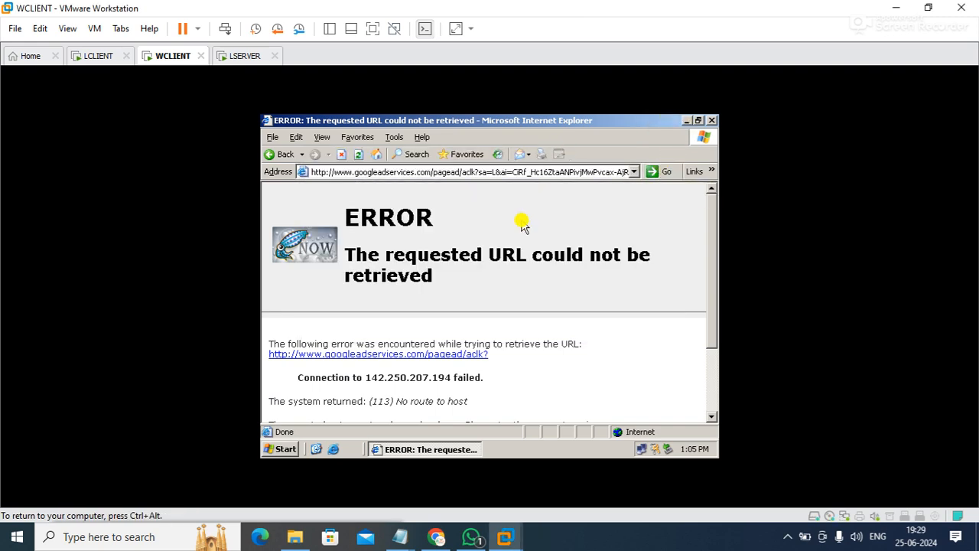
click(896, 8)
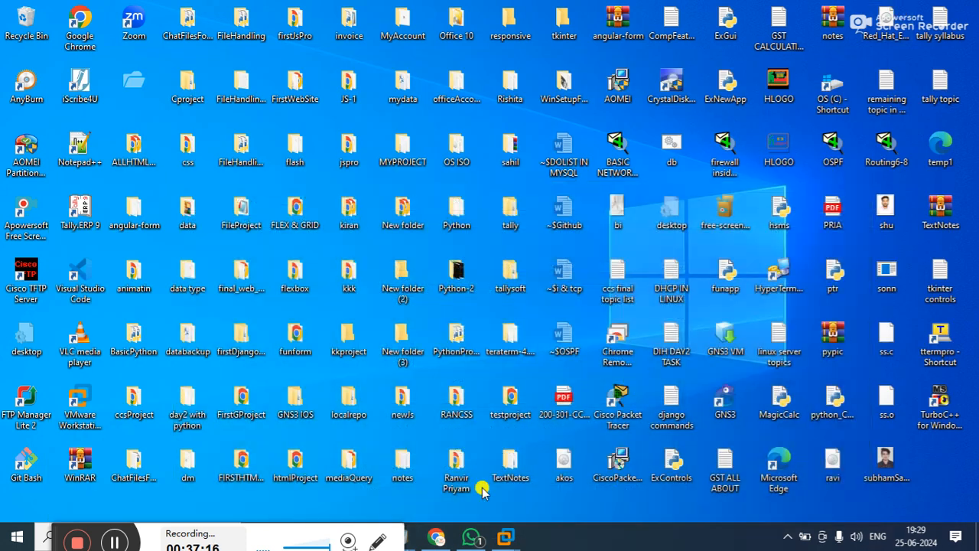
click(114, 542)
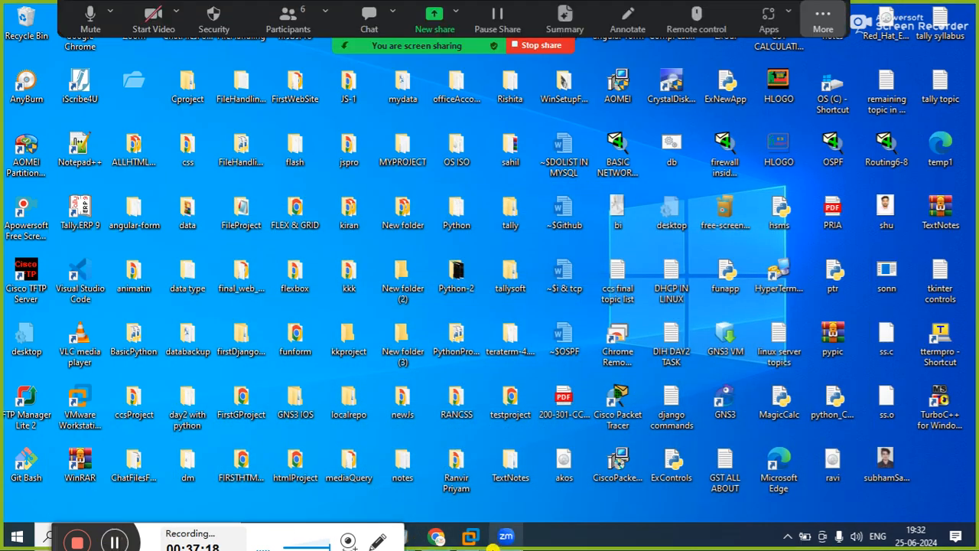
Switch back to the LCLIENT machine in VMware Workstation and unlock its root session with the account password
mouse_move(468, 537)
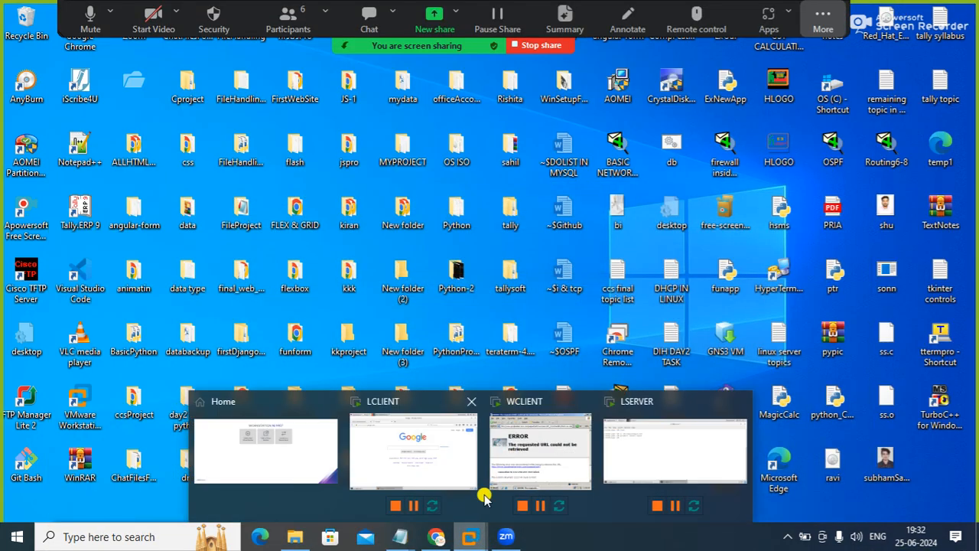
click(452, 451)
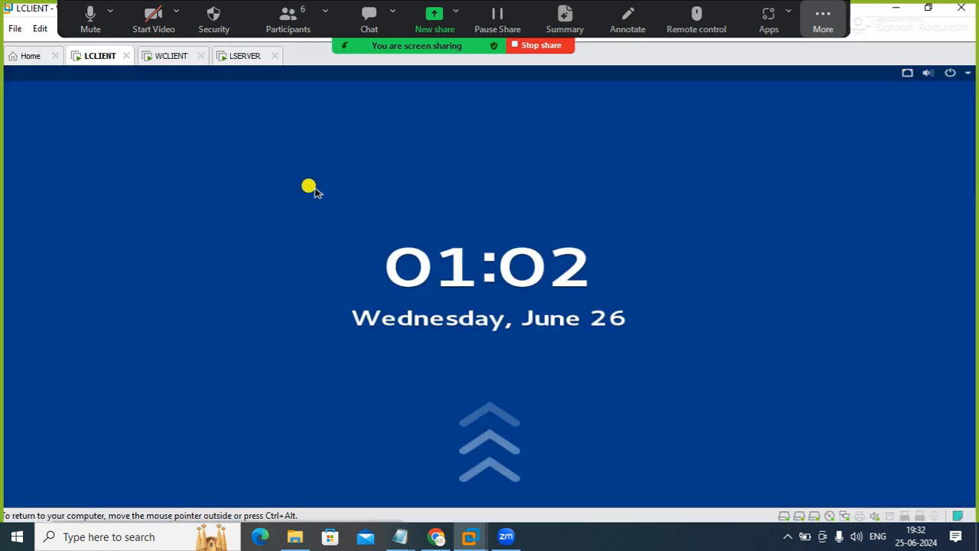
key(Return)
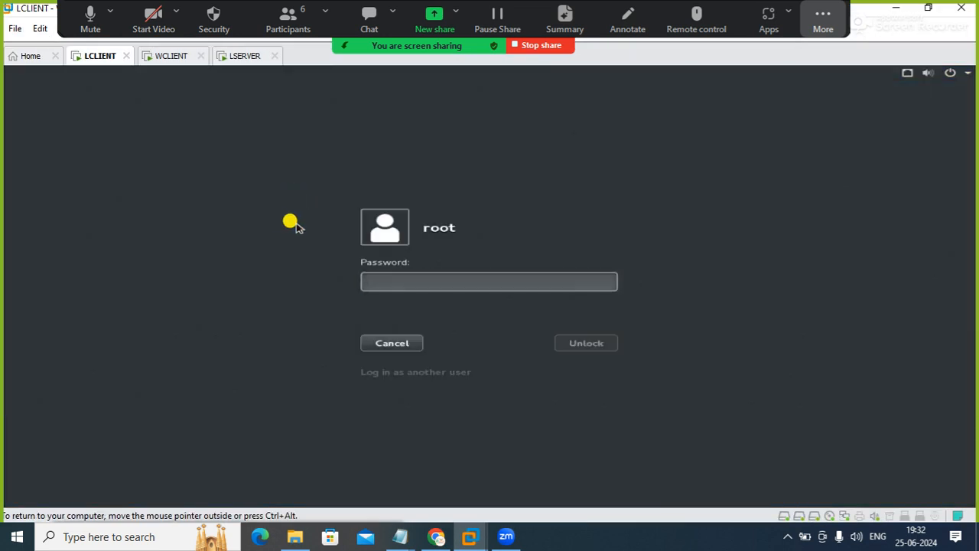
text(123)
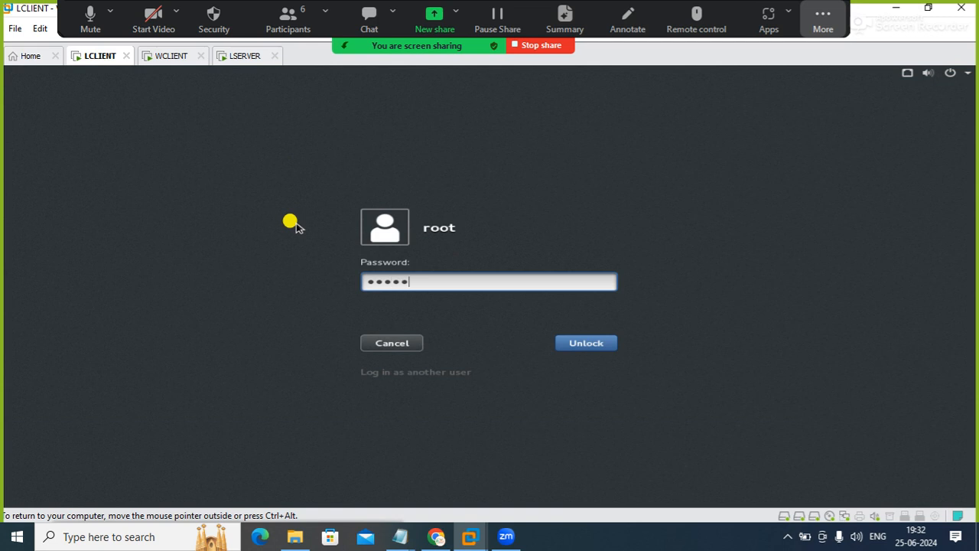
key(Return)
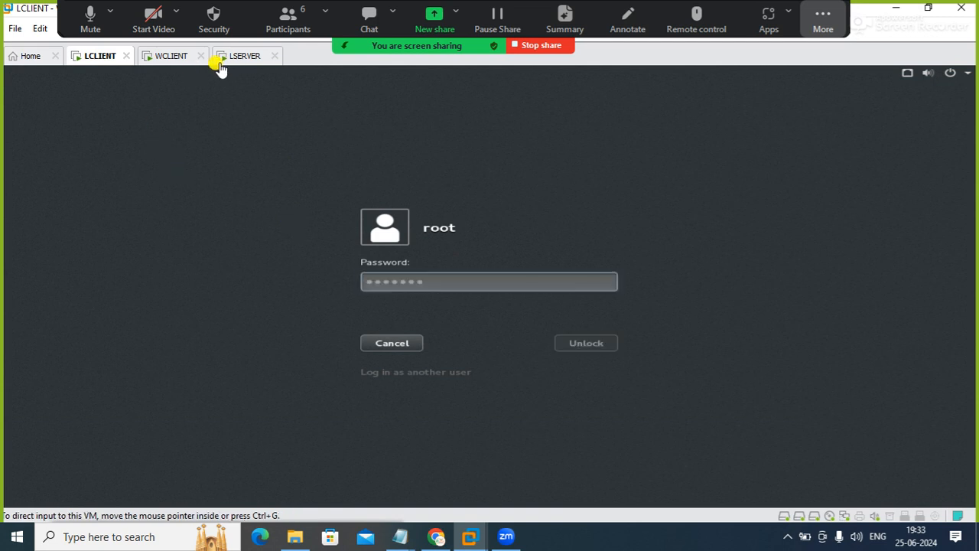
click(252, 58)
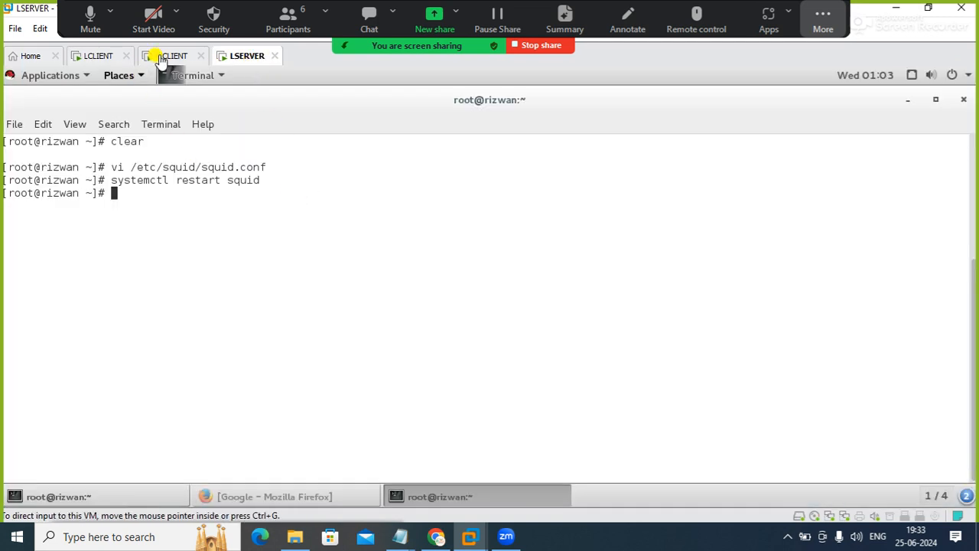
click(153, 57)
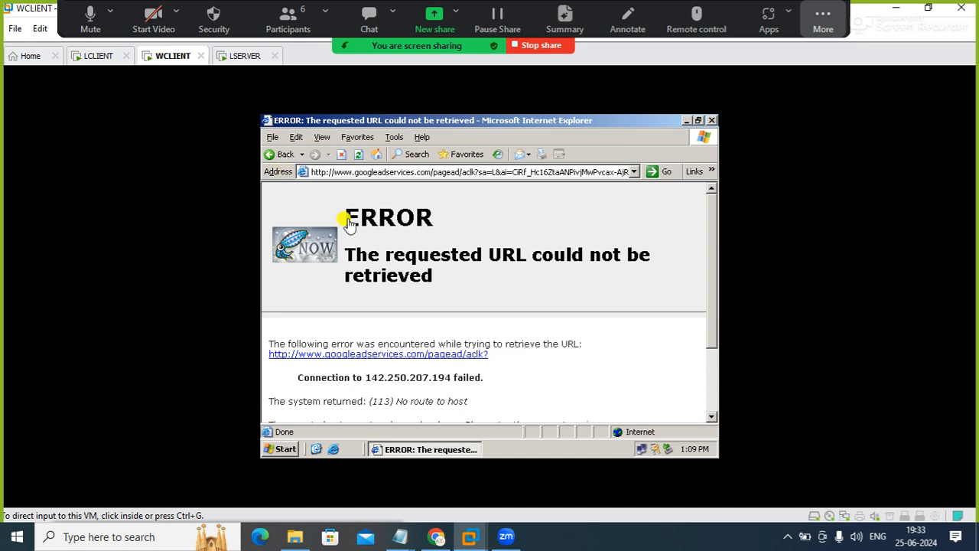
click(527, 221)
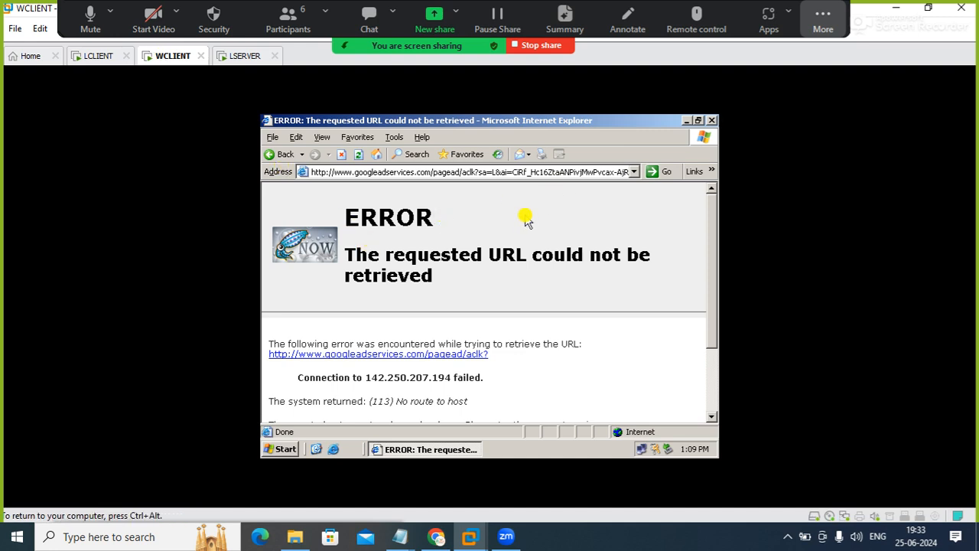
click(480, 173)
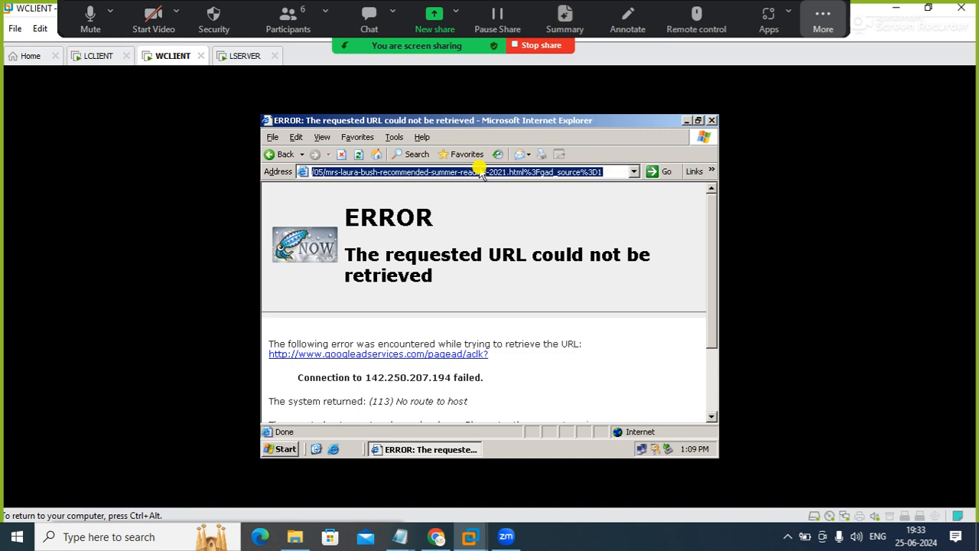
text(g)
key(Down)
key(Return)
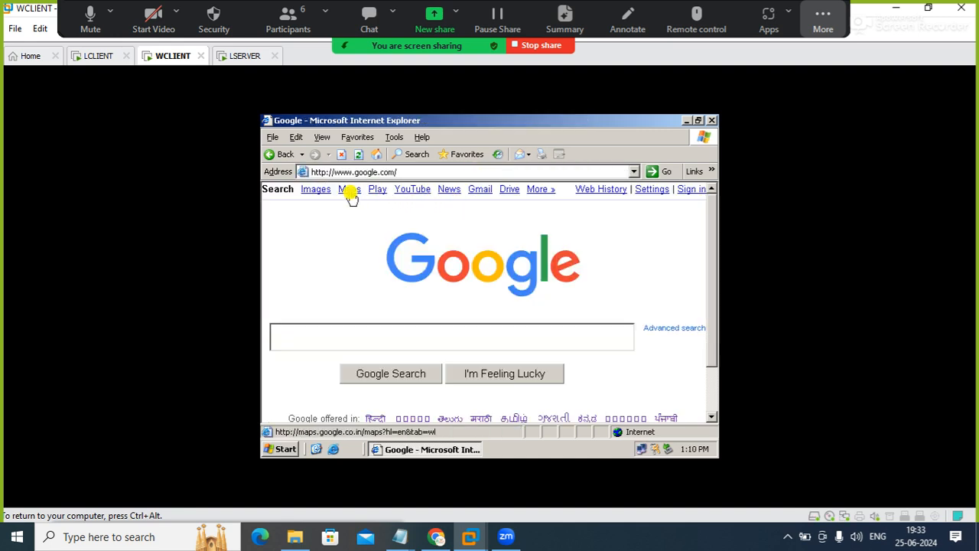
Try to open Maps, accepting the security alert, return to the Google homepage, and try the Gmail link
click(349, 195)
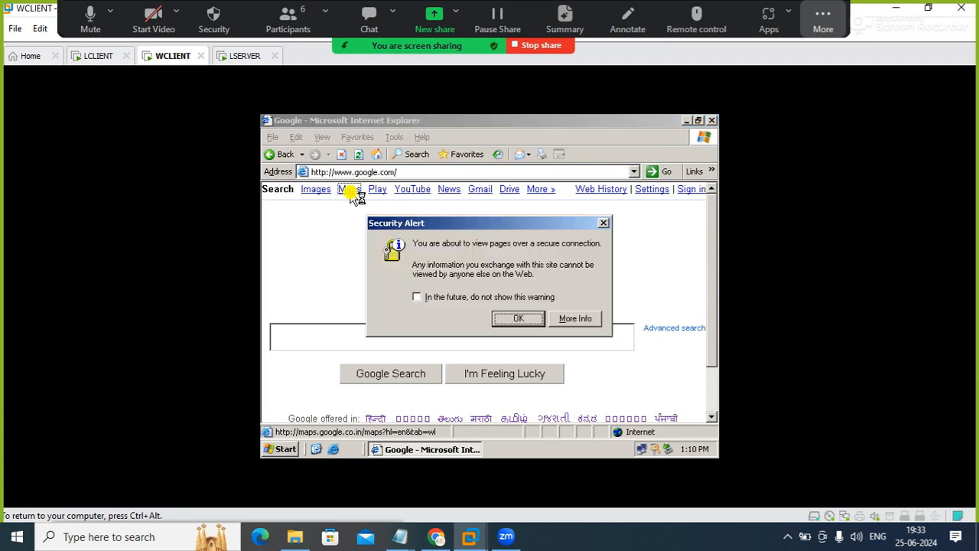
click(501, 297)
click(515, 318)
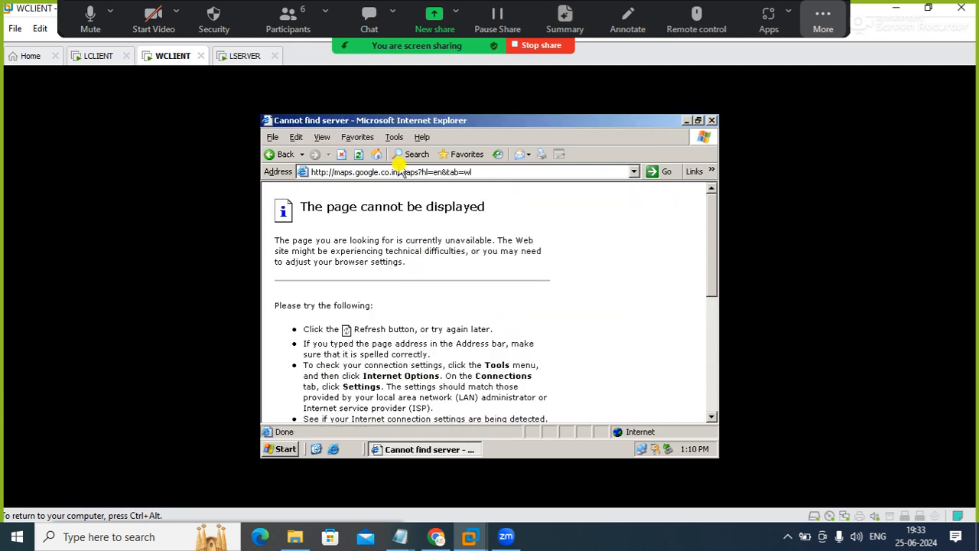
click(272, 156)
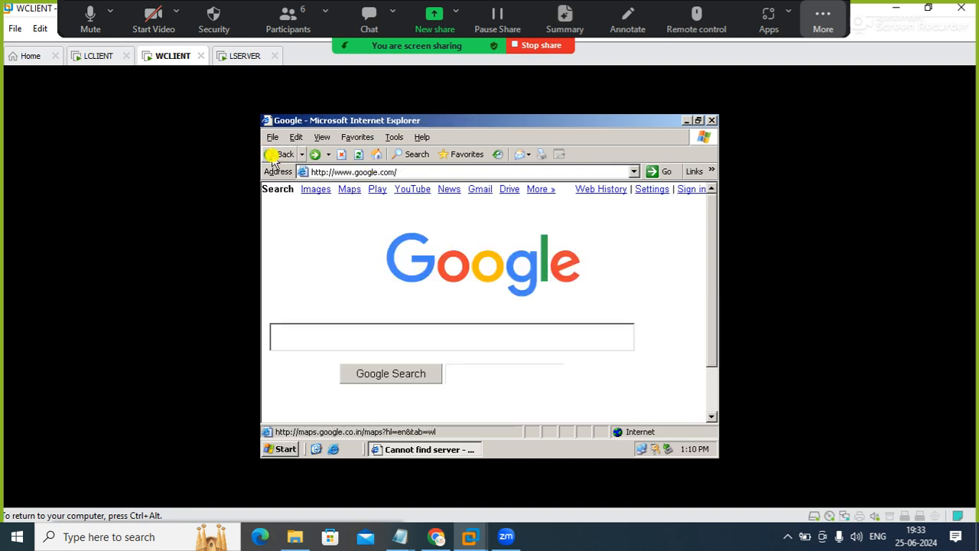
click(439, 171)
click(480, 190)
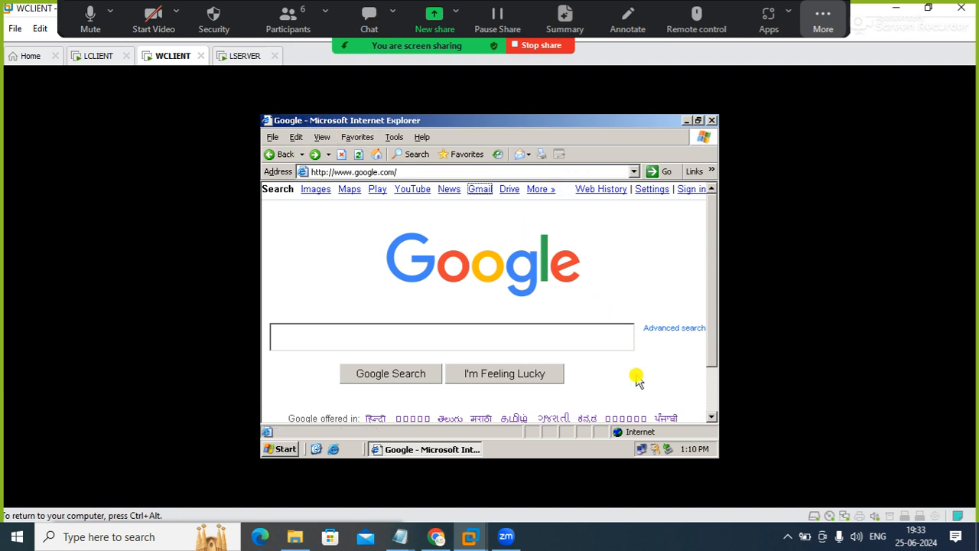
Submit a Google search for linux in Internet Explorer on WCLIENT
click(789, 536)
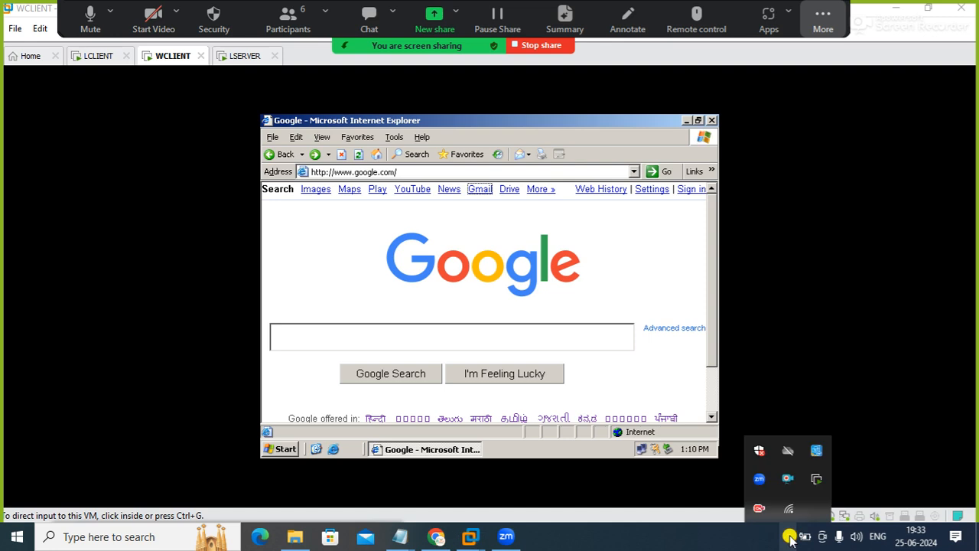
click(572, 284)
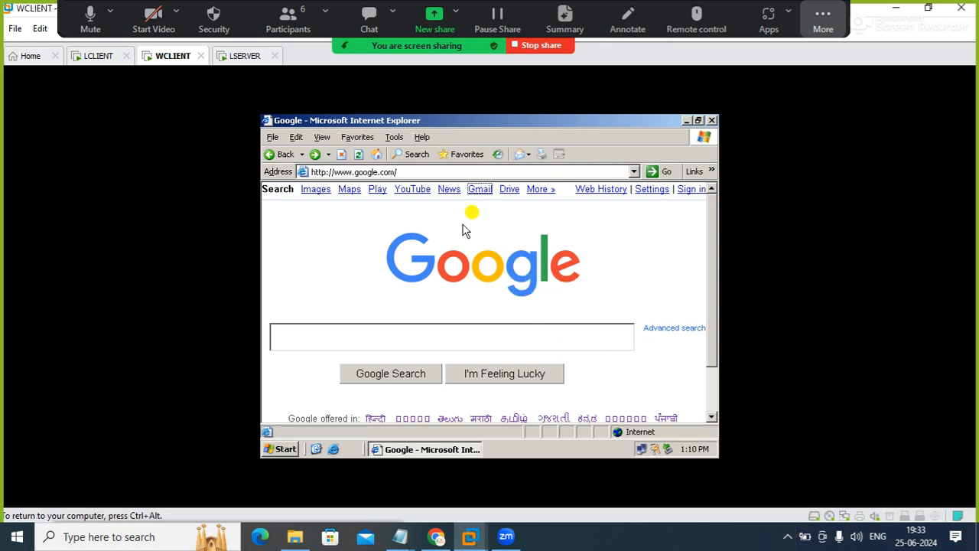
click(420, 329)
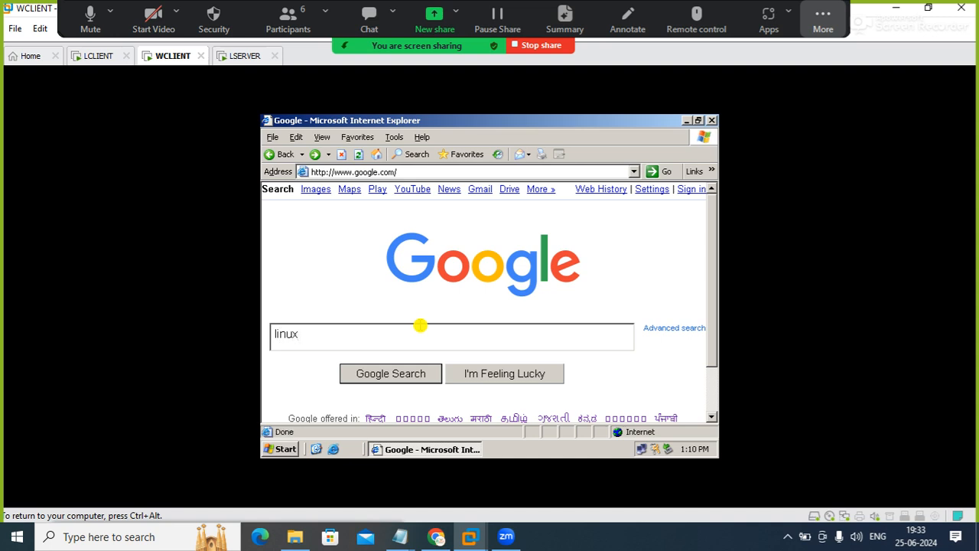
click(390, 373)
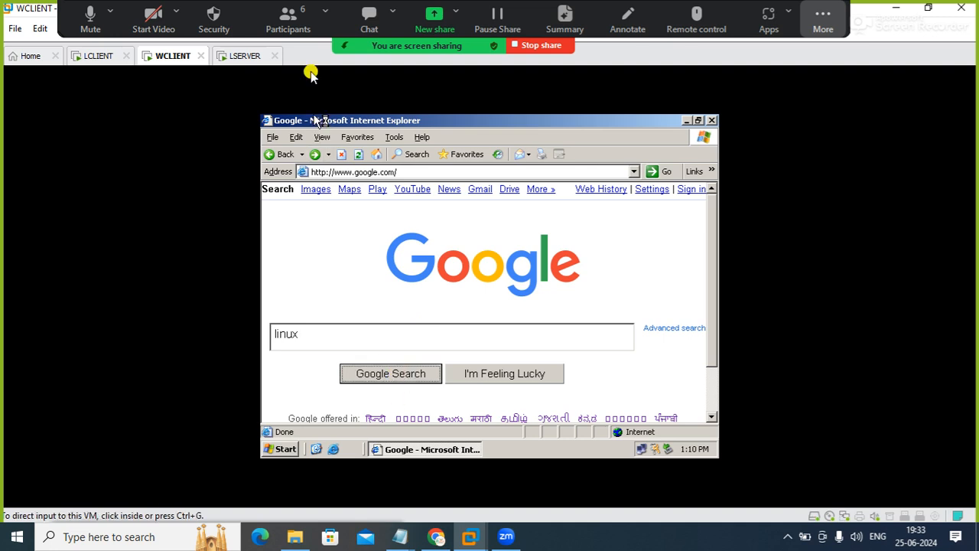
On LCLIENT, search Google for linux in Firefox and open the Linux.org result
click(100, 56)
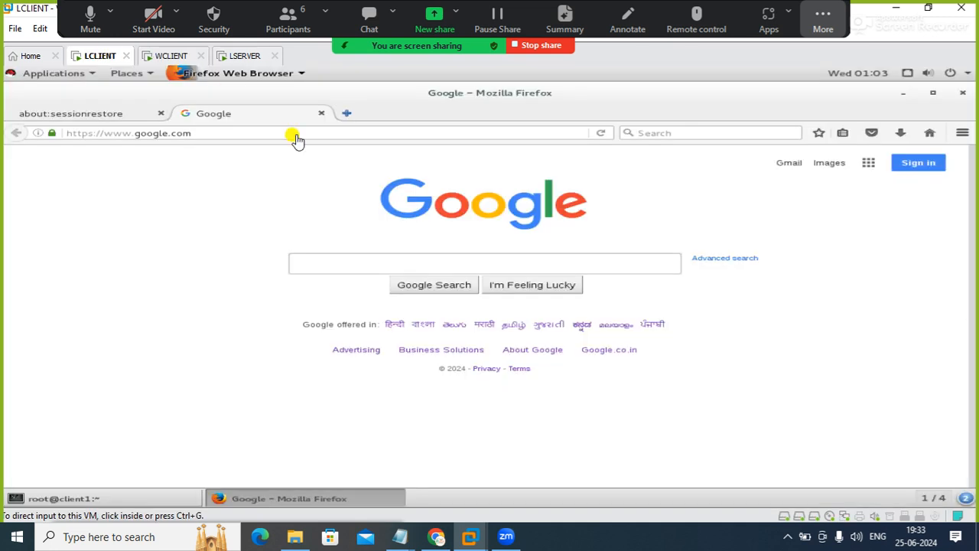
click(340, 262)
text(linux)
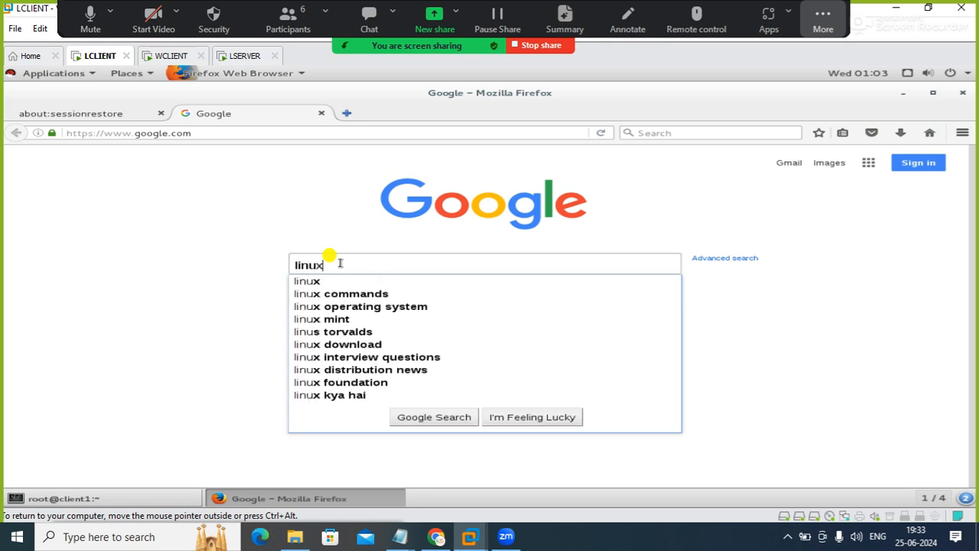
key(Return)
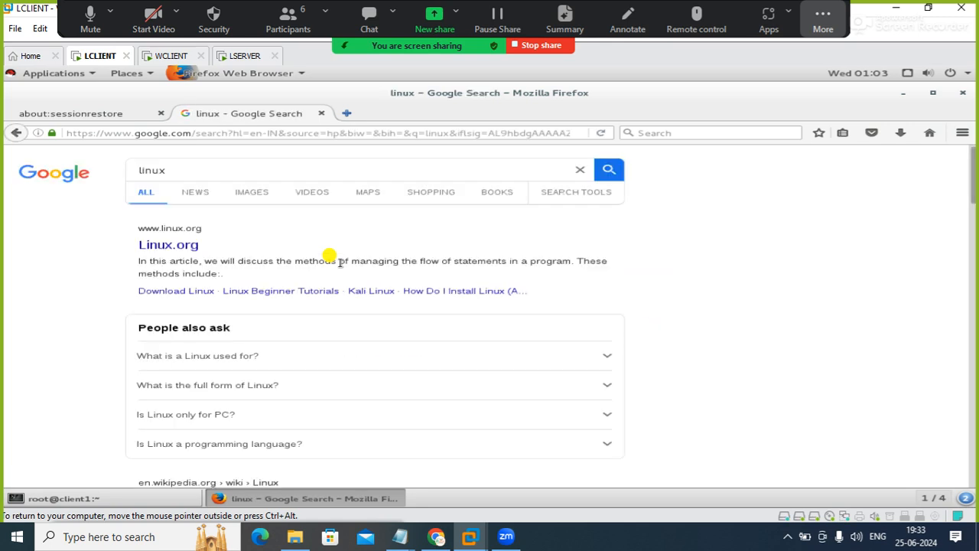
click(173, 246)
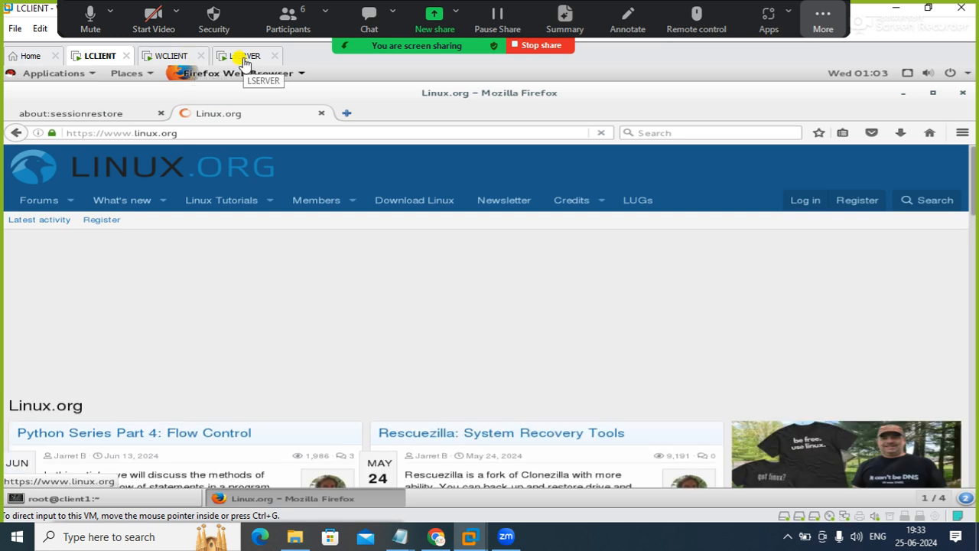
Glance at the LSERVER terminal, and load google.com in place of Linux.org on LCLIENT
click(243, 60)
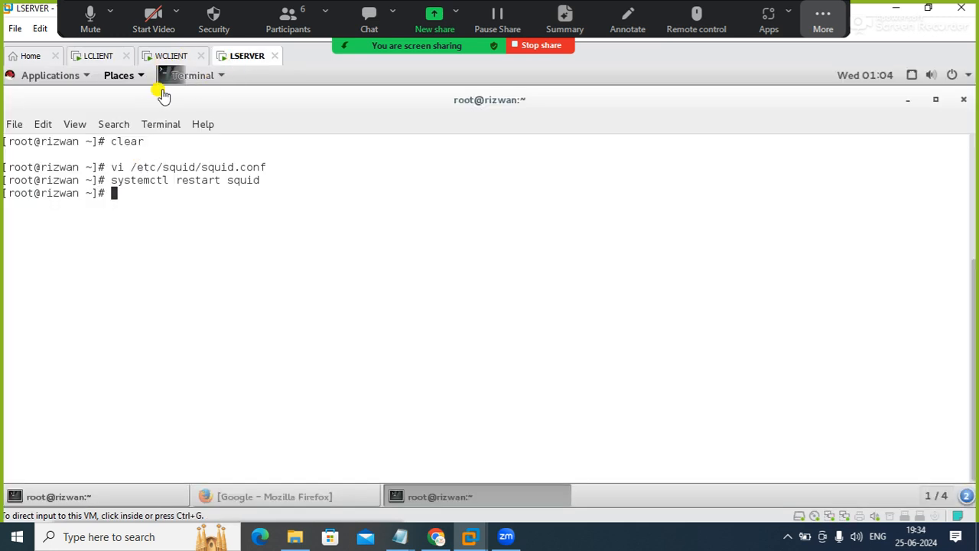
click(101, 56)
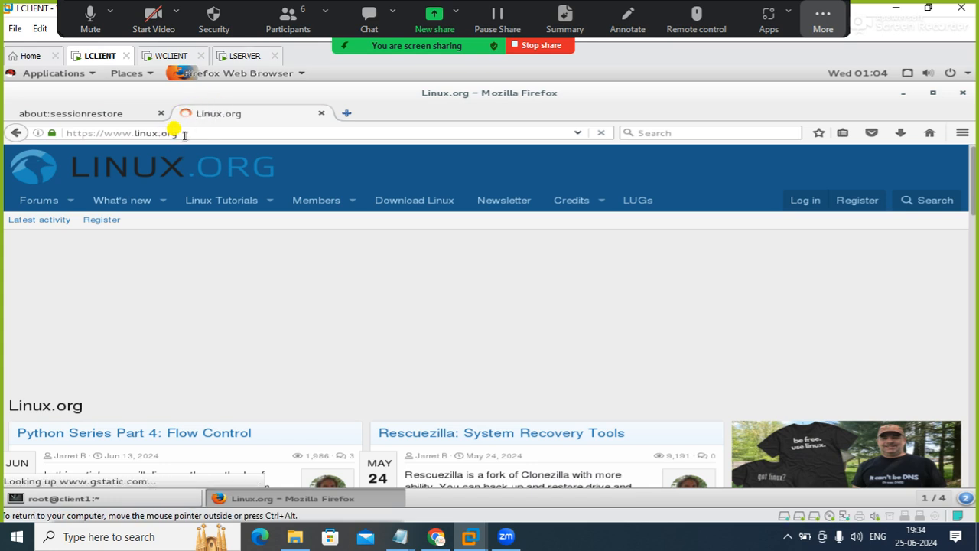
click(173, 133)
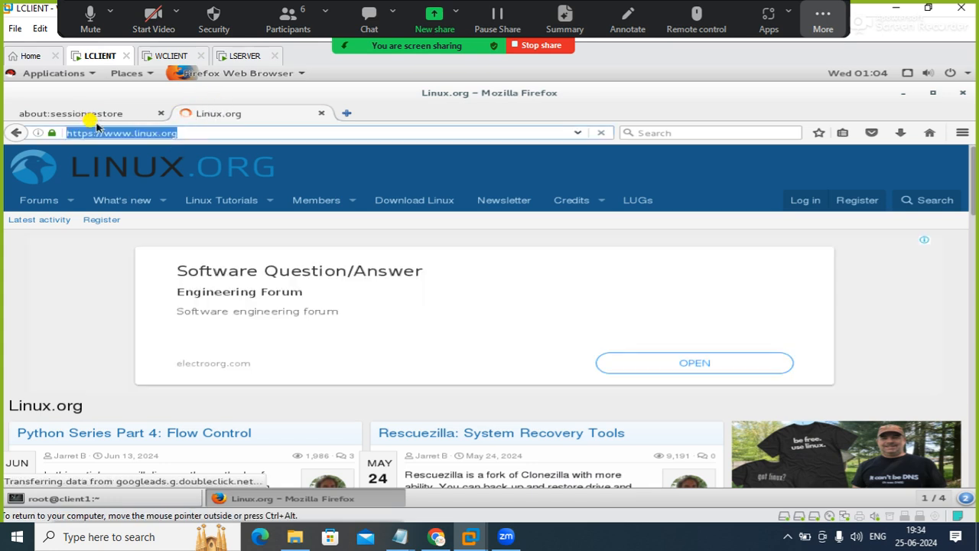
text(google.com/)
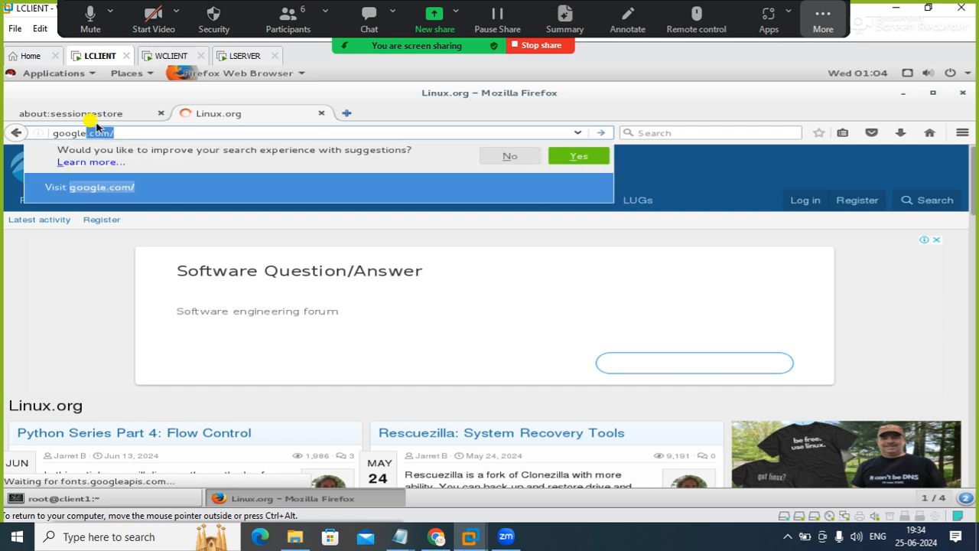
key(Return)
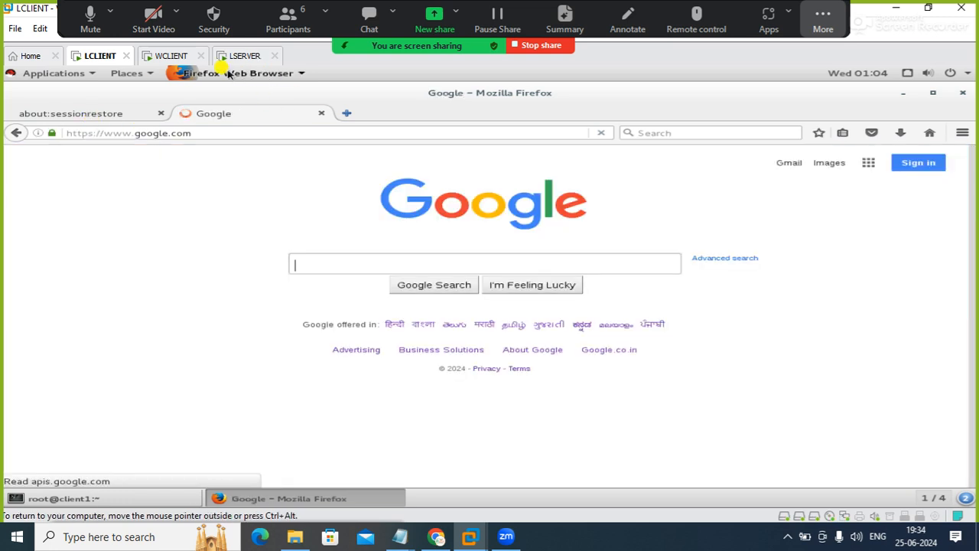
click(346, 114)
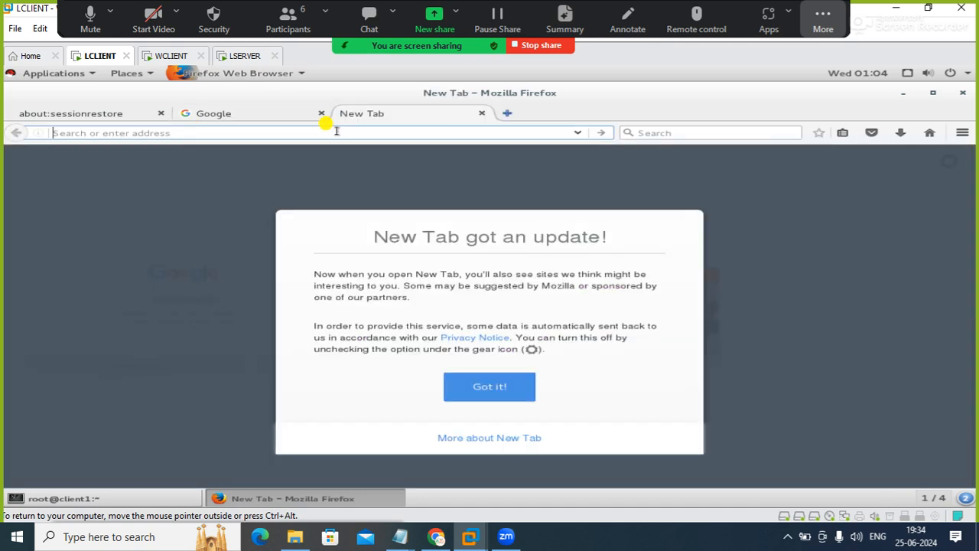
text(flip)
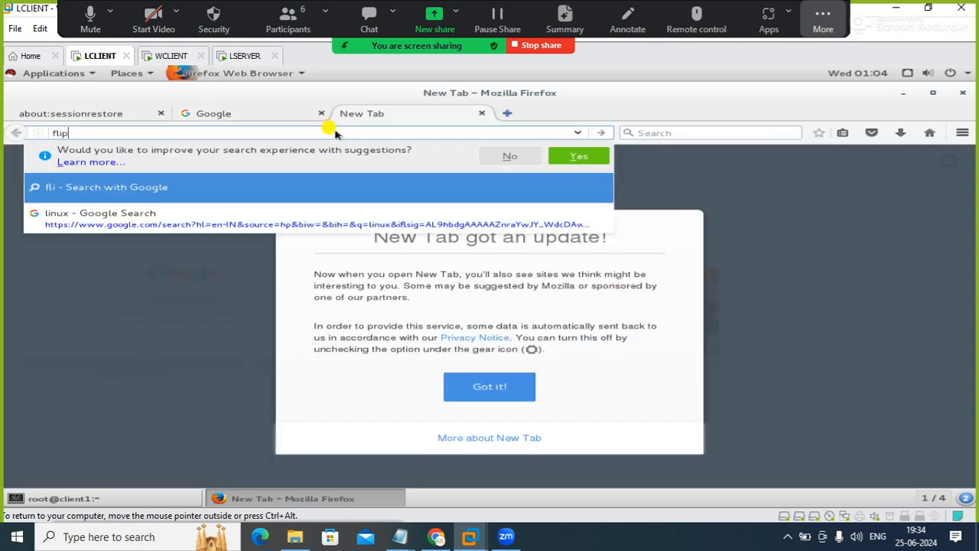
text(kart)
key(Return)
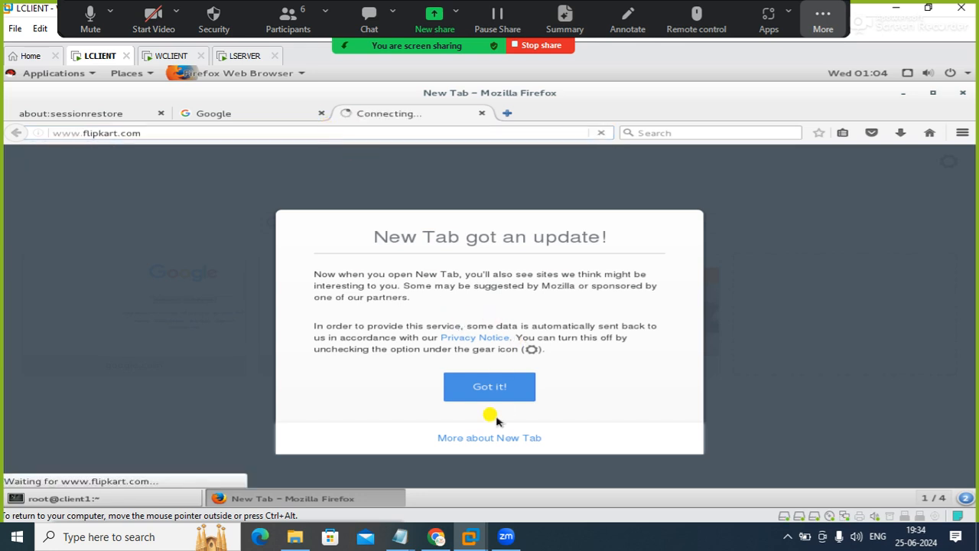
click(496, 392)
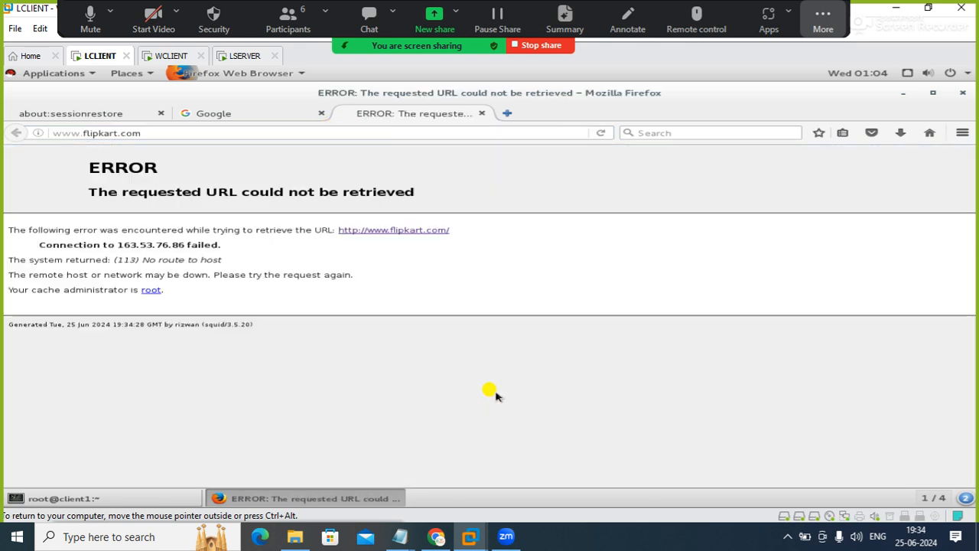
Compare the Google tab with the Flipkart tab, retry loading Flipkart, and switch to the LSERVER terminal
click(197, 113)
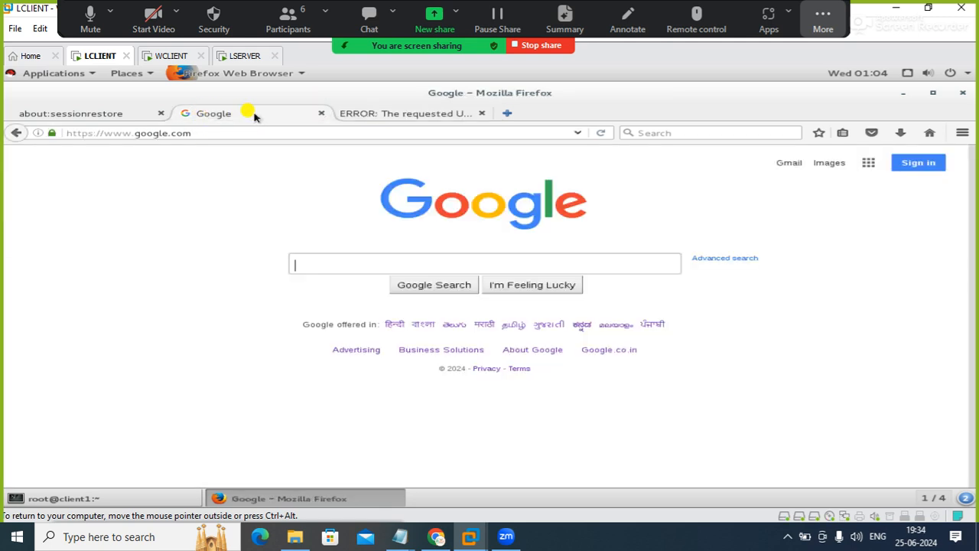
click(375, 115)
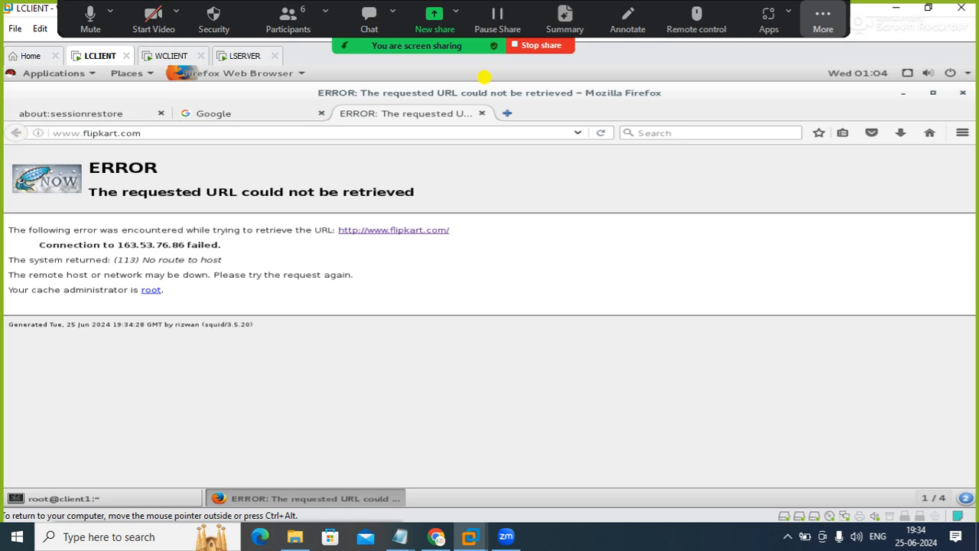
click(601, 133)
click(601, 133)
click(599, 133)
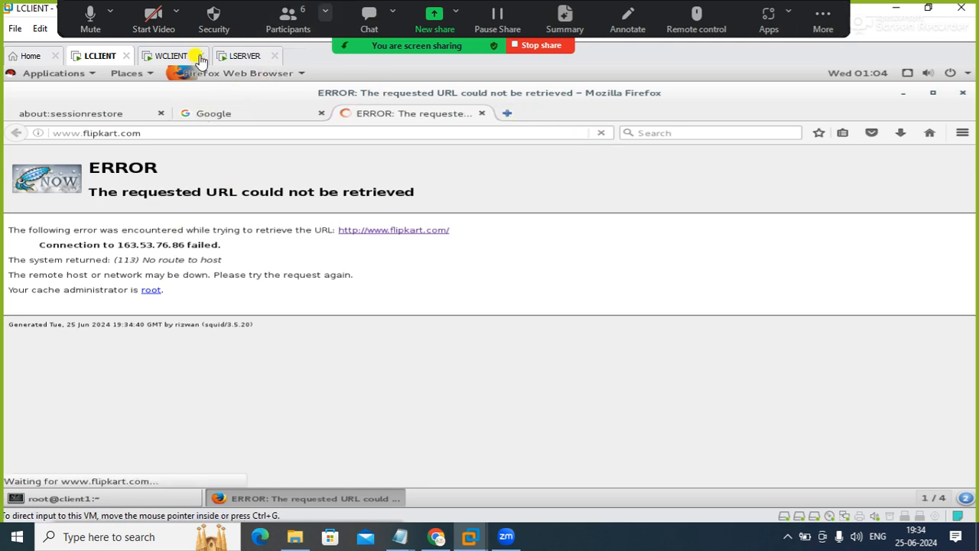
click(237, 55)
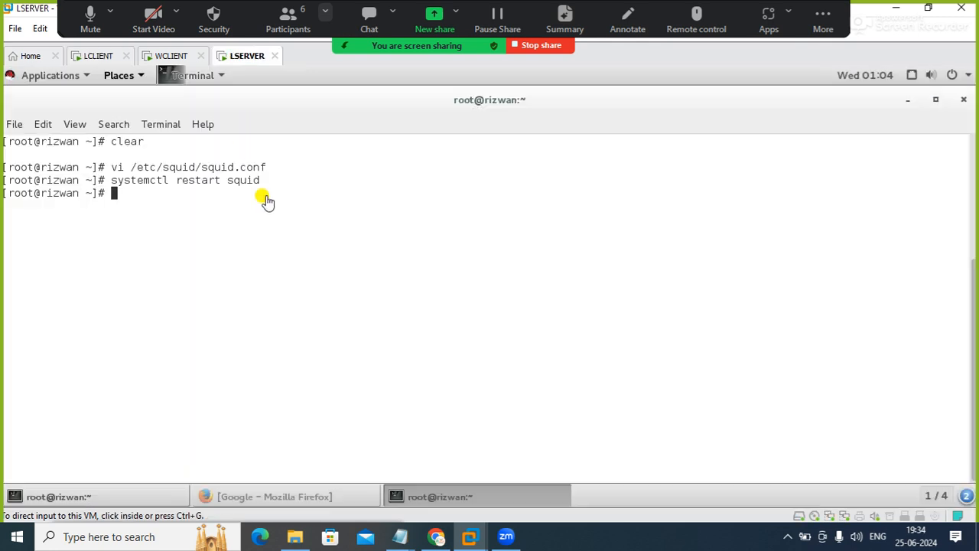
In the LSERVER terminal, change the working directory to /etc/squid/ and list its files
click(265, 199)
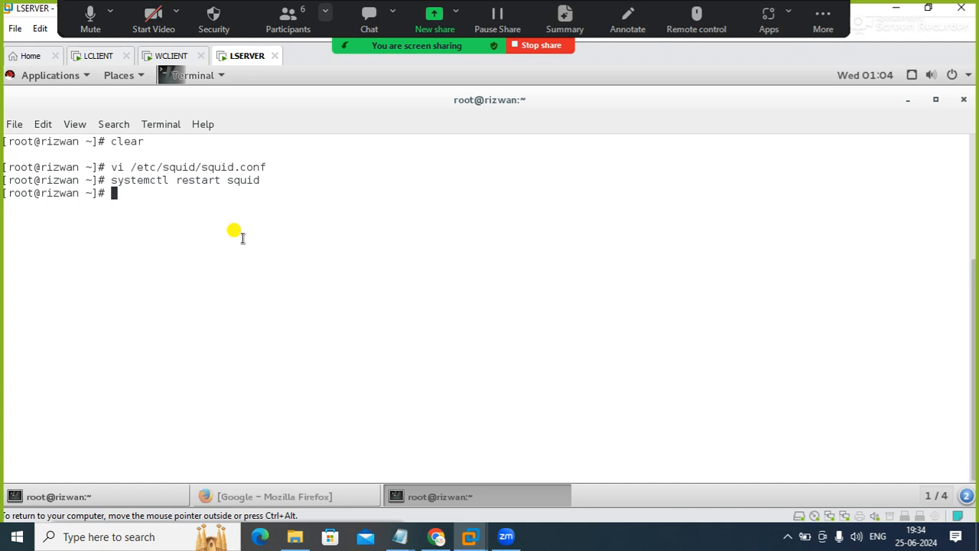
text(vi)
key(BackSpace)
key(BackSpace)
key(BackSpace)
text(cd /etc/squid/)
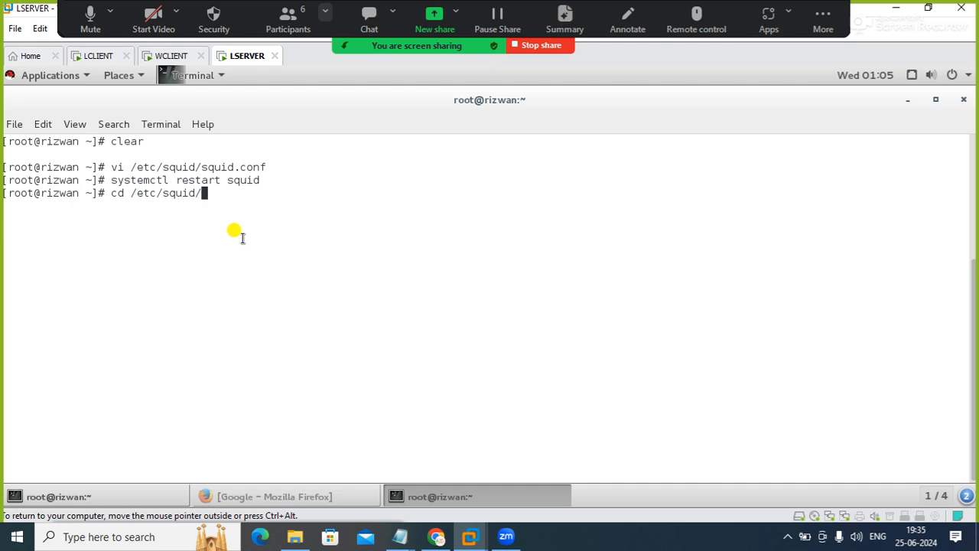
key(BackSpace)
key(BackSpace)
text(/)
key(Return)
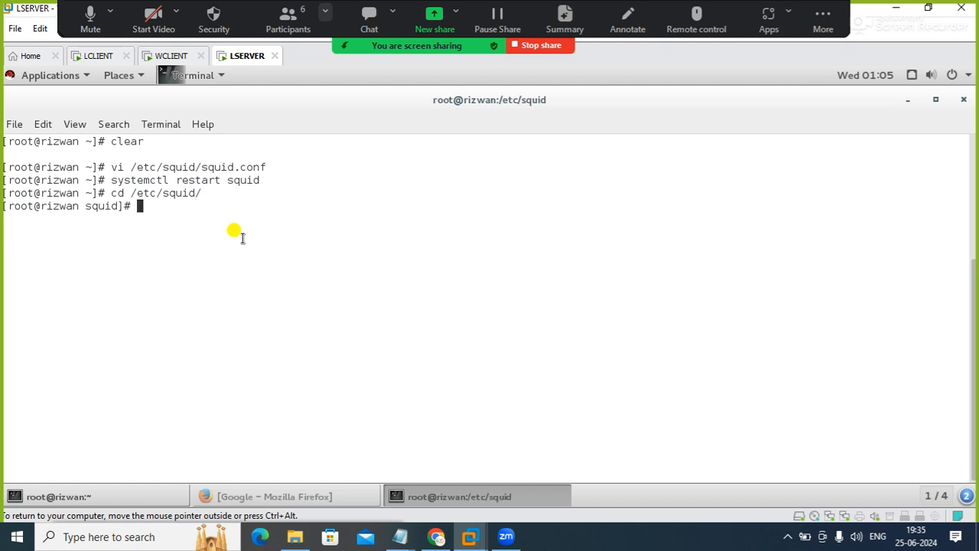
text(ls)
key(Return)
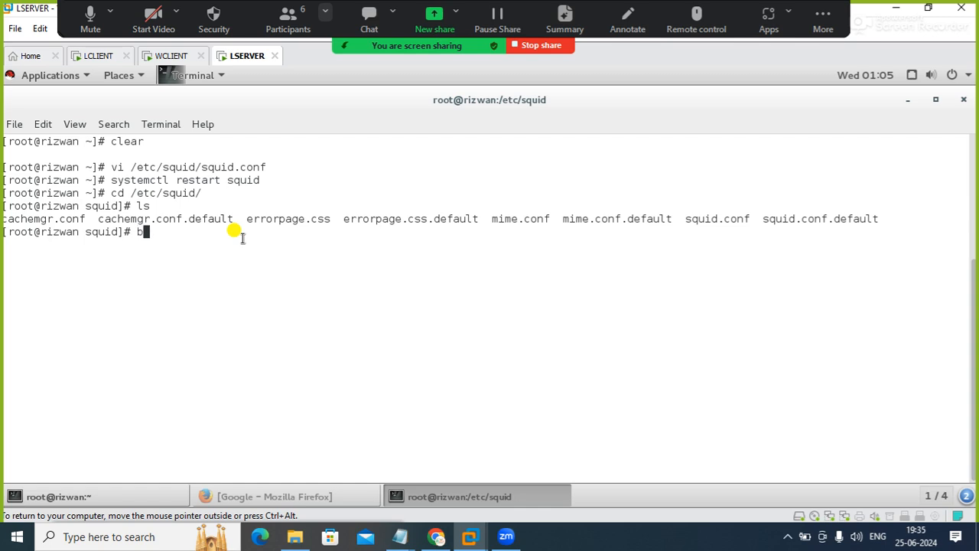
Create a new file named blocksites in vi and shrink the terminal window back from full screen
key(BackSpace)
key(BackSpace)
key(BackSpace)
text(vi b)
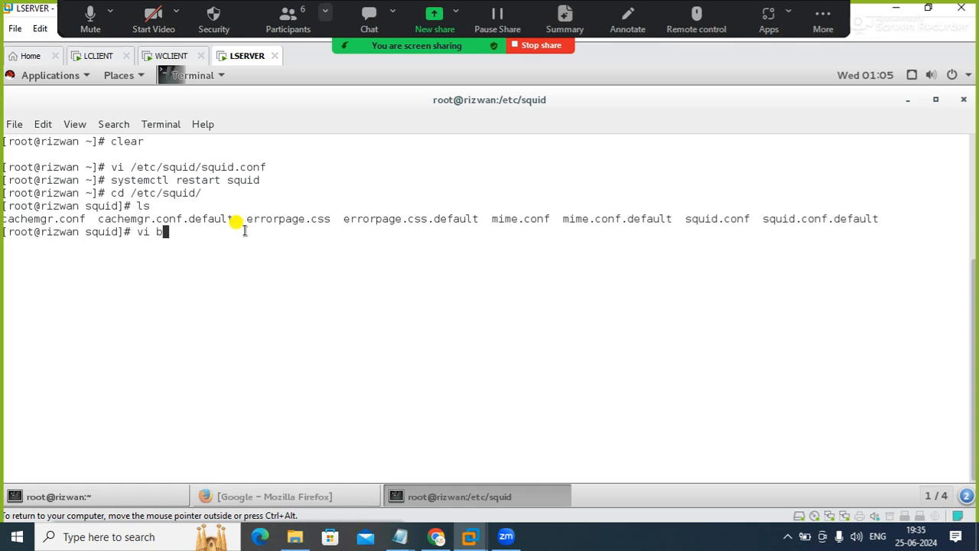
text(locksites)
key(Return)
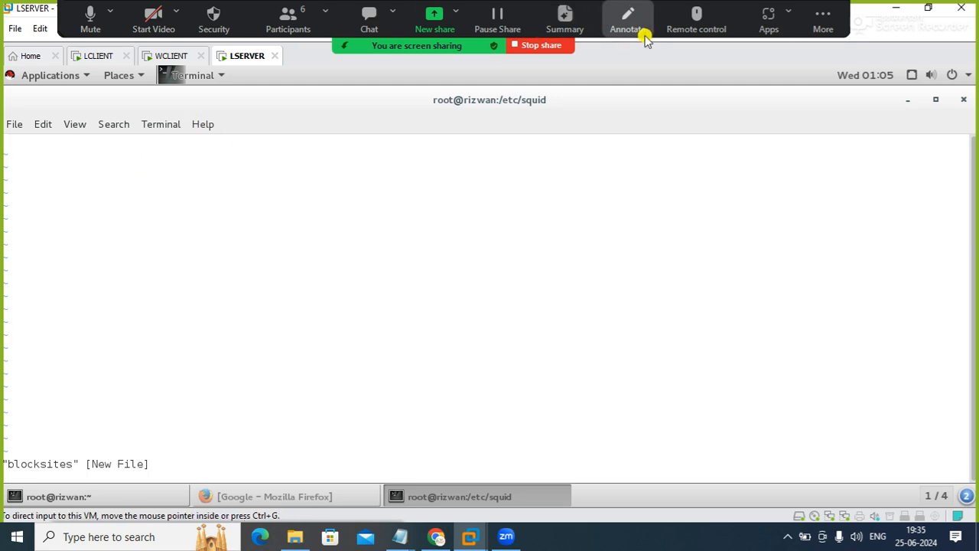
click(933, 101)
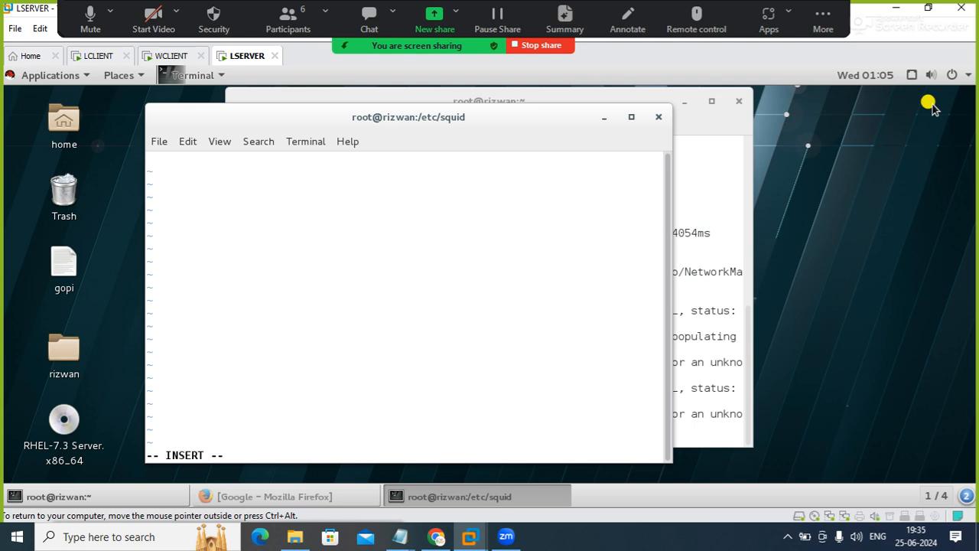
Enter .google.com, .flipkart.com and .hubnettech.net on separate lines of blocksites, then save the file and quit vi
text(.google.com)
key(Return)
text(.flipkart.com)
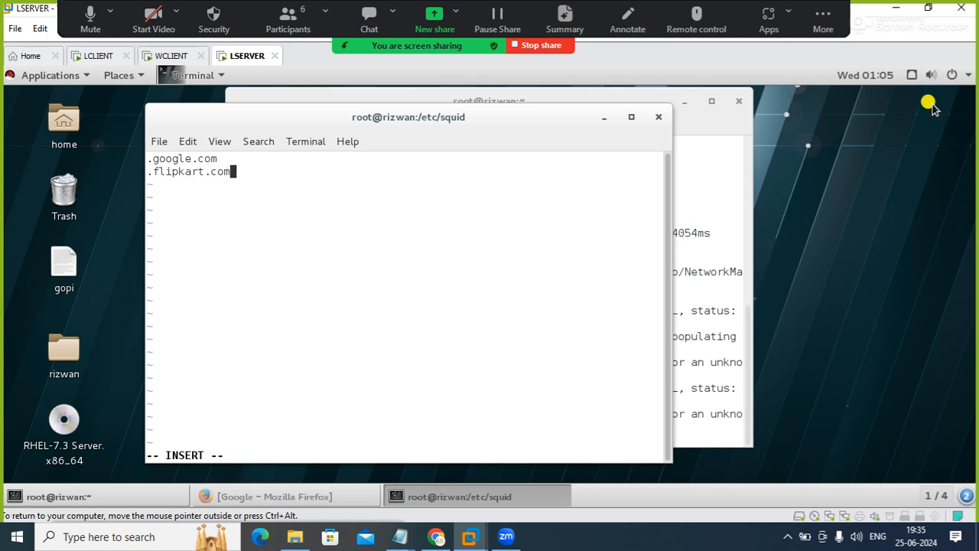
key(Return)
text(.hubnettech.net)
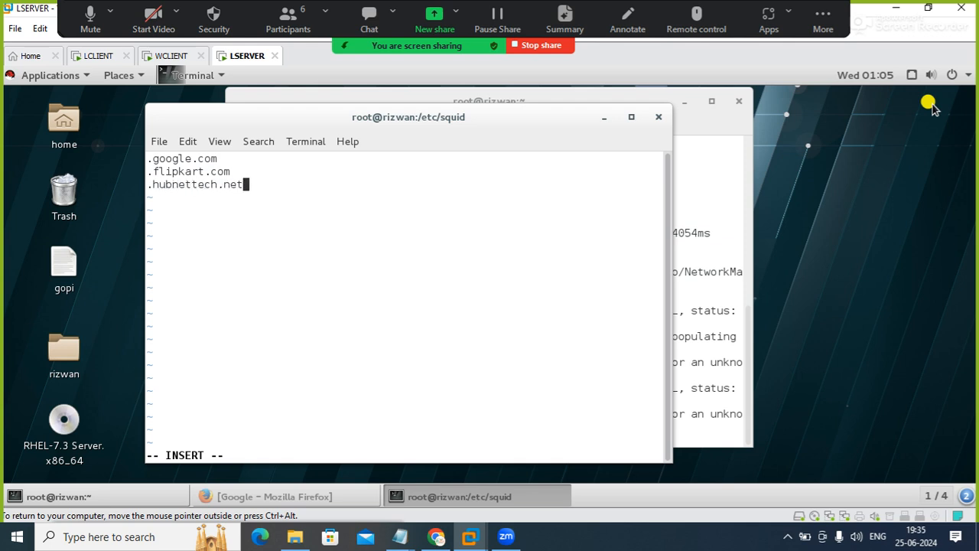
key(Escape)
text(:wq)
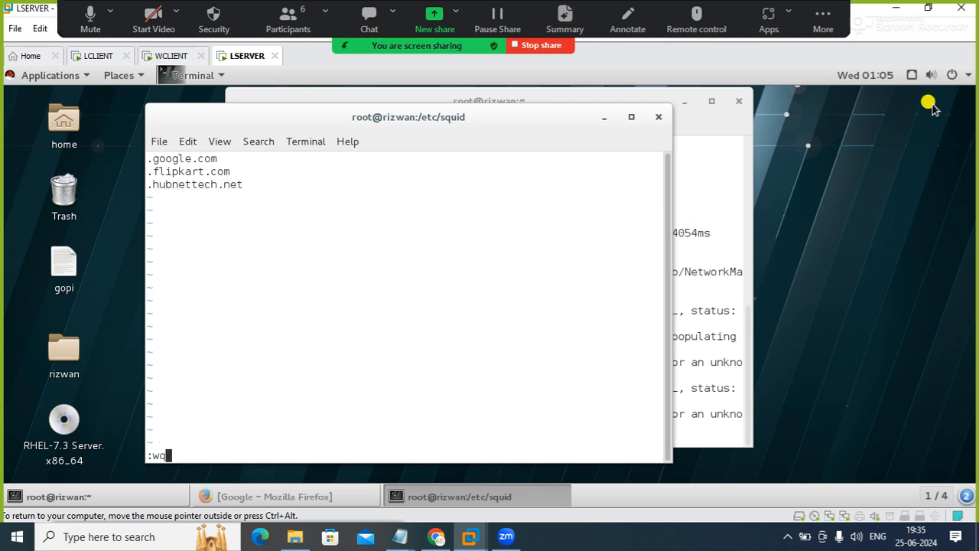
key(Return)
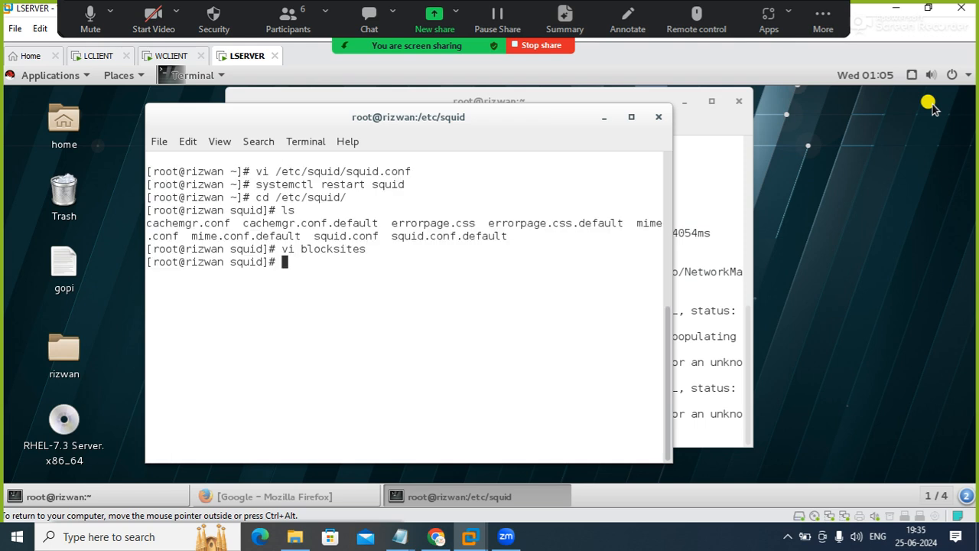
Open squid.conf from the current directory in vi and maximize the terminal window
text(vi /etc/)
key(BackSpace)
key(BackSpace)
key(BackSpace)
key(BackSpace)
key(BackSpace)
text(squid.conf)
key(Return)
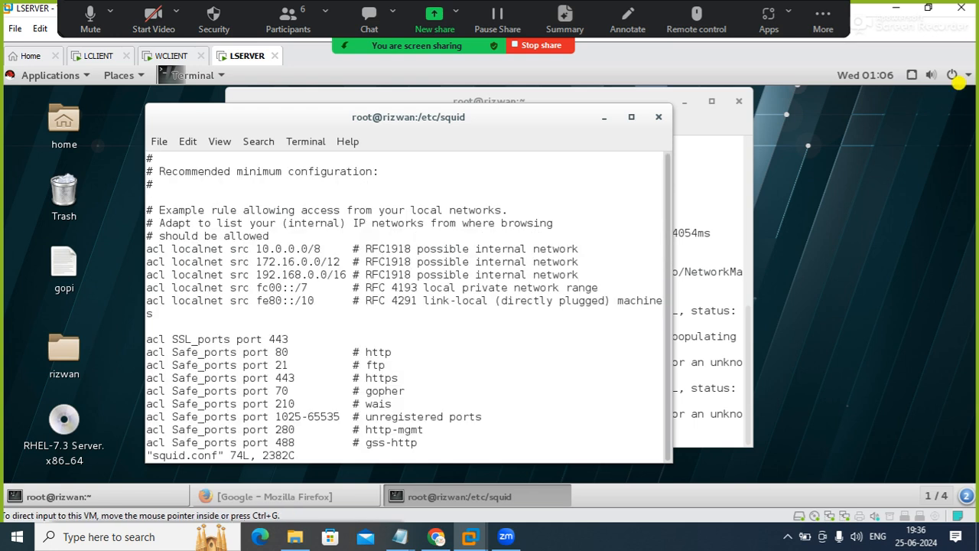
click(633, 116)
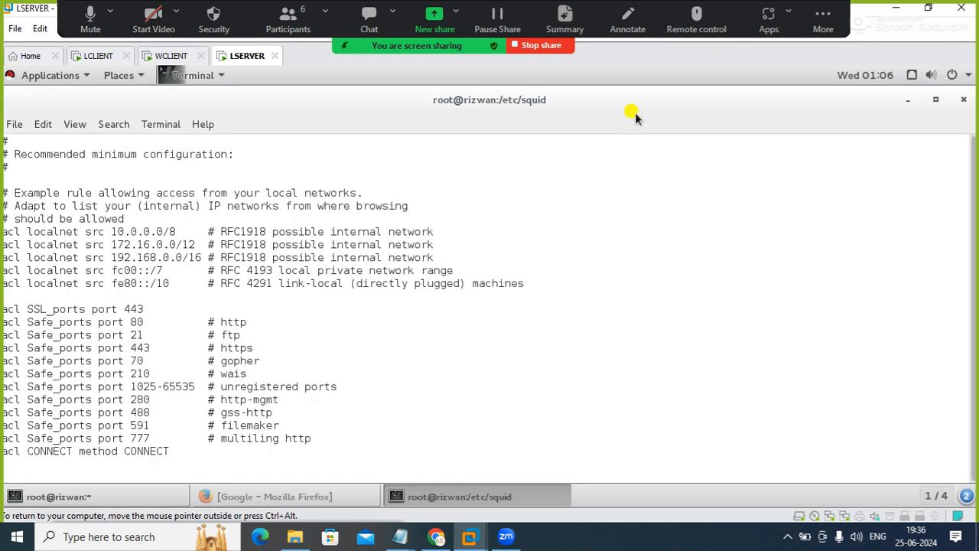
Below the "Recommended minimum configuration" comment, add the line acl blocksite url_regex "/etc/squid/blocksites"
key(i)
text(acl blo)
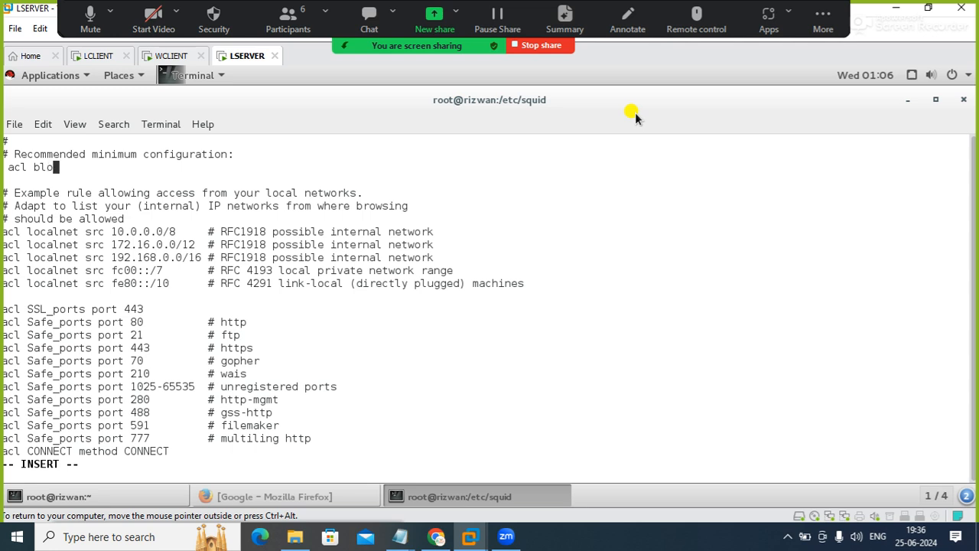
text(cksite)
text(url_re)
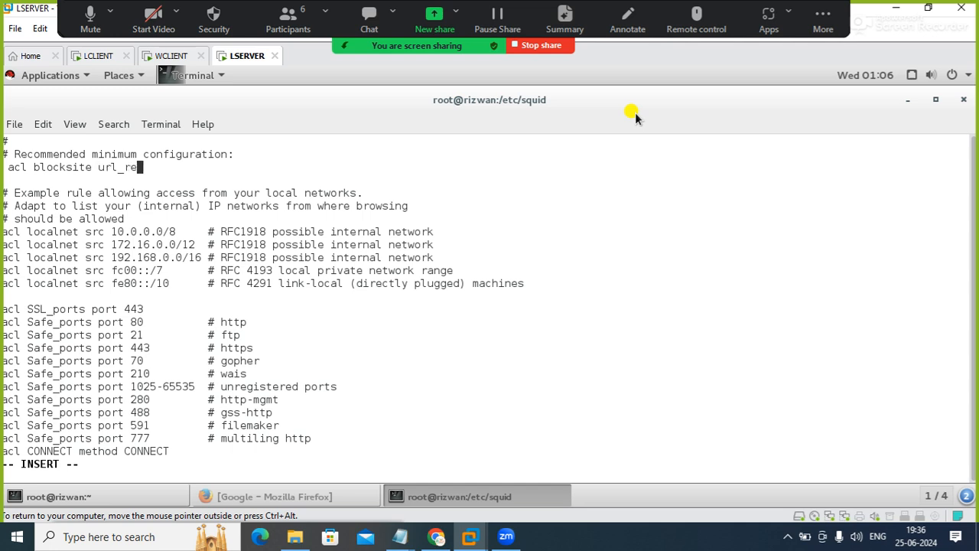
text(gex "/etc/squid)
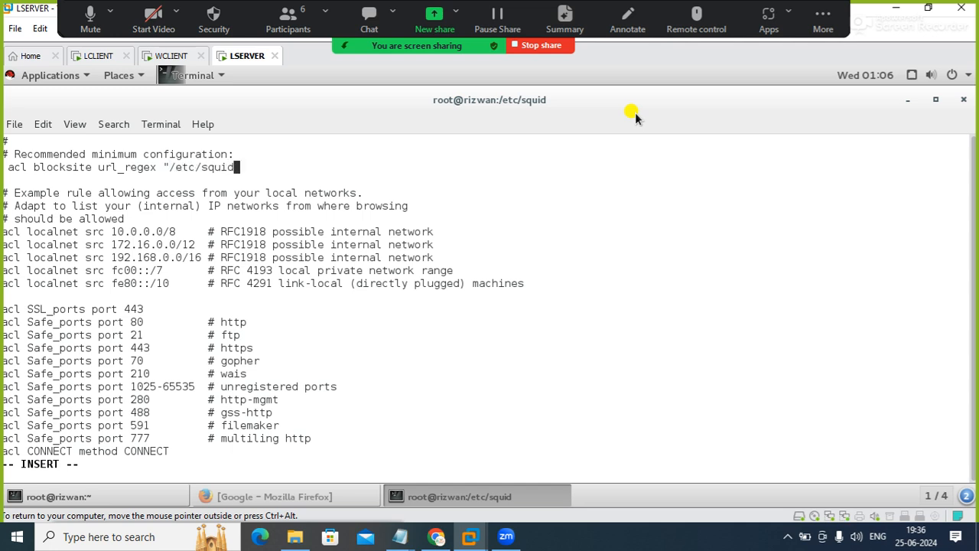
text(/blocksites")
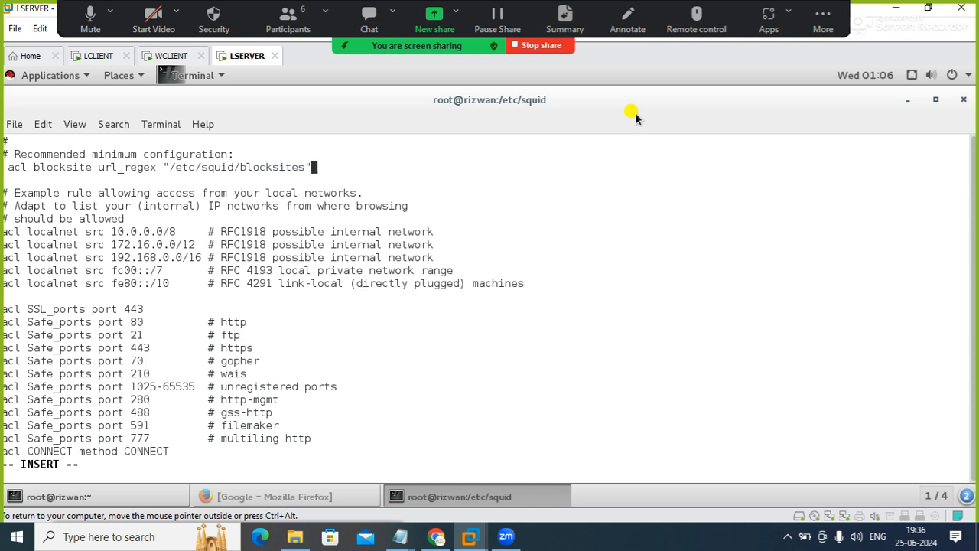
key(Return)
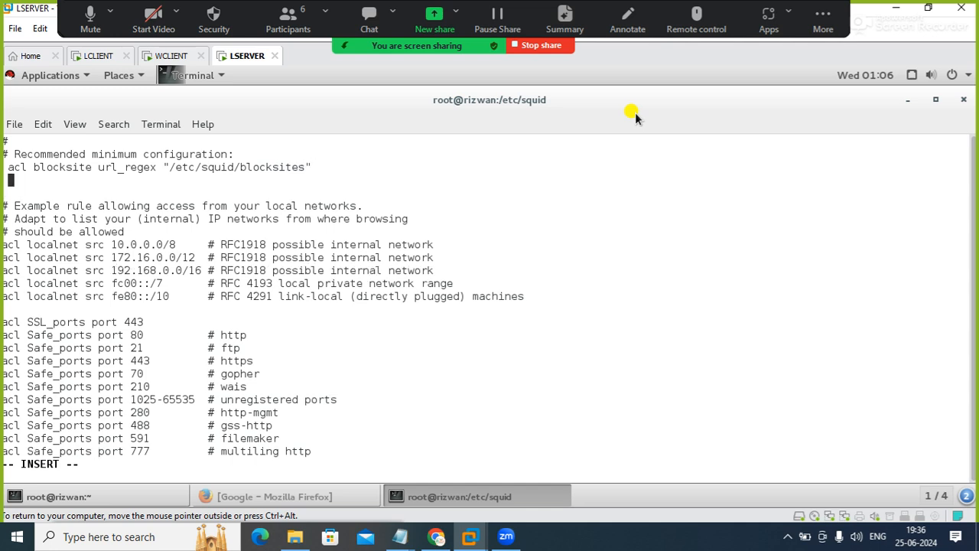
Add the rule http_access deny blocksite under the new ACL line, then save squid.conf and quit vi
text(http_access de)
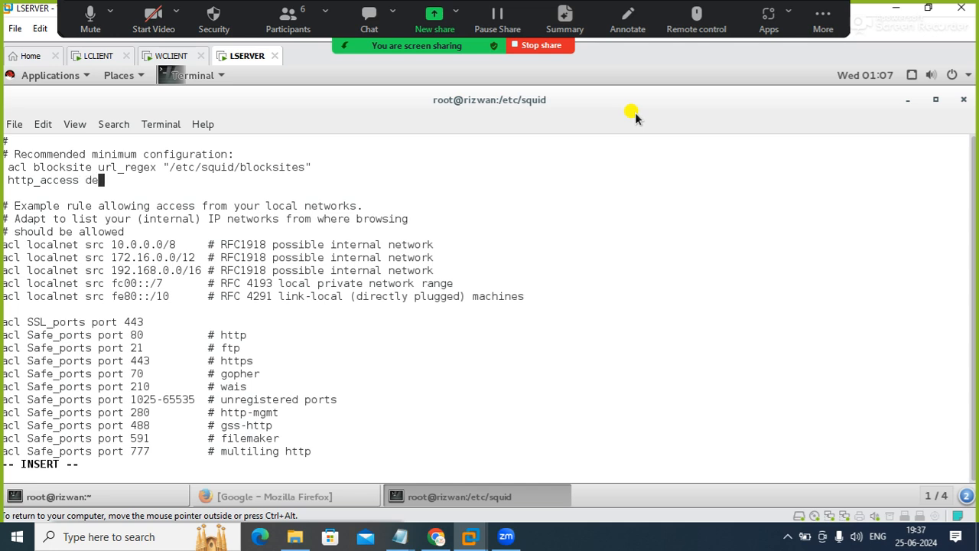
text(ny blocksite)
key(Escape)
text(:wq)
key(Return)
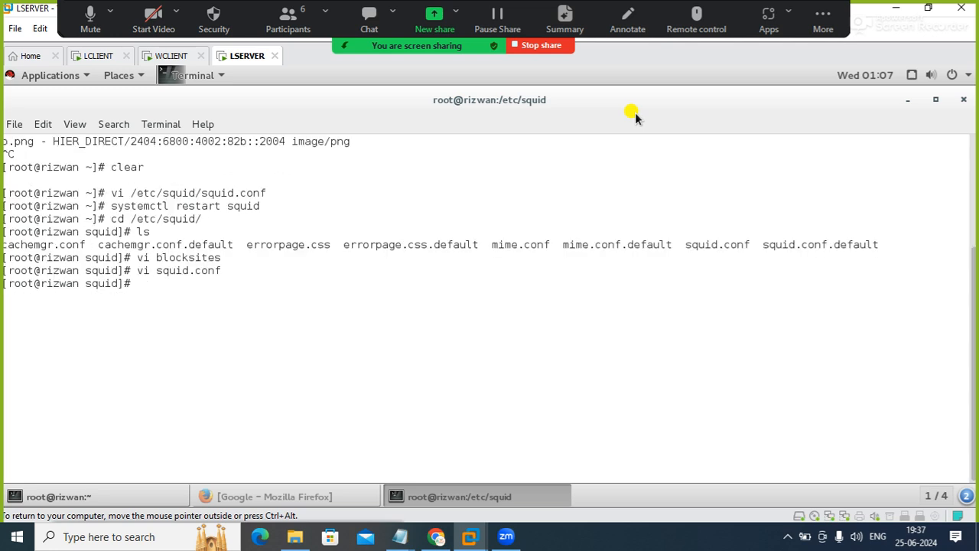
Restart the squid service with systemctl
text(systemctl restart squid)
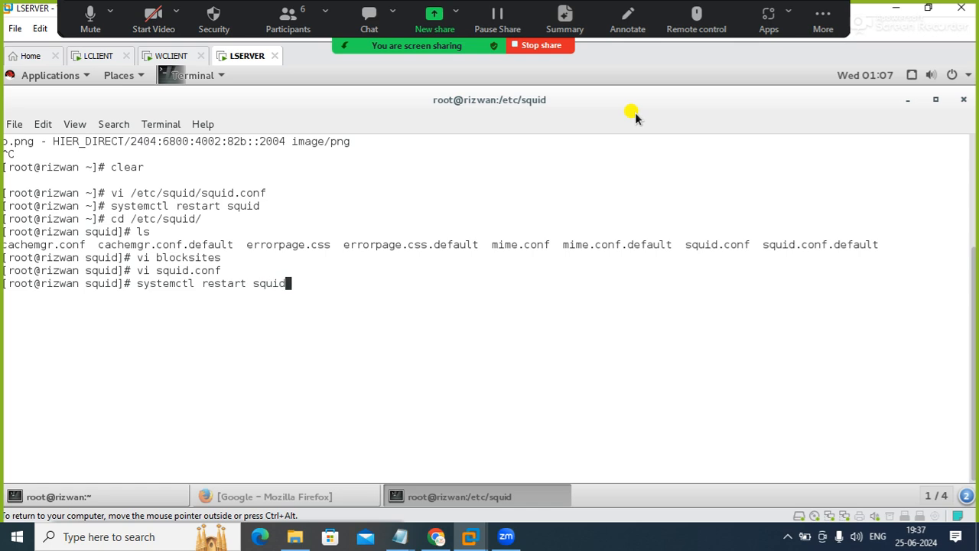
key(Return)
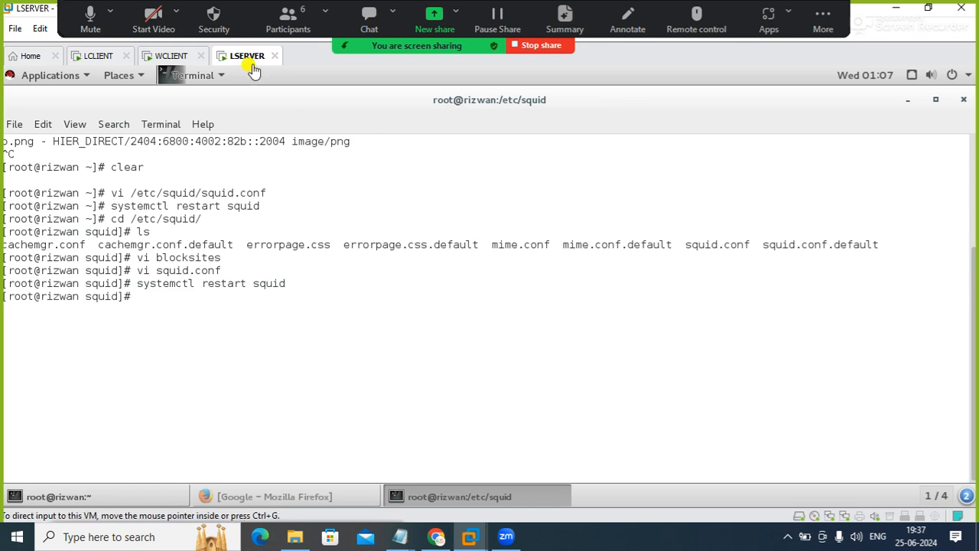
Switch to LCLIENT and reload the Google page in Firefox to test the block rule
click(98, 55)
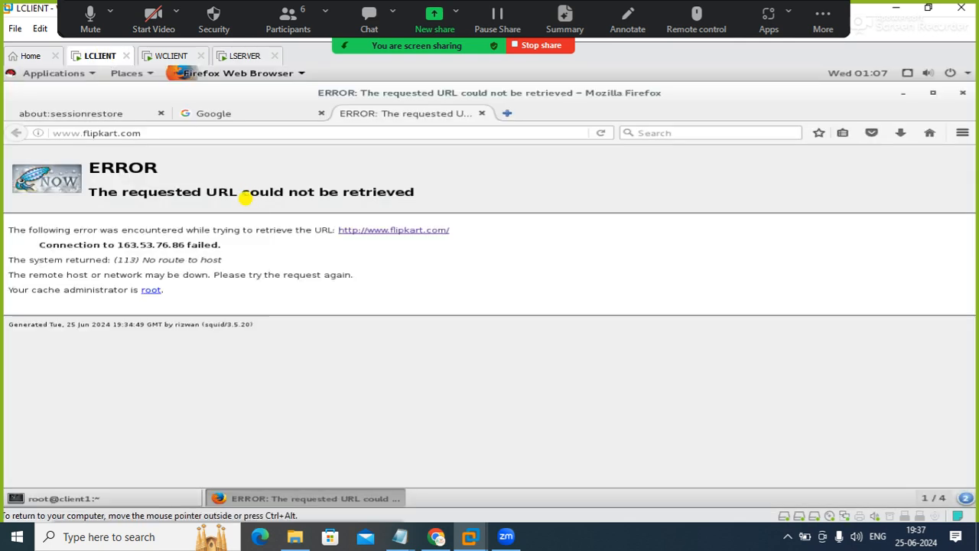
click(234, 114)
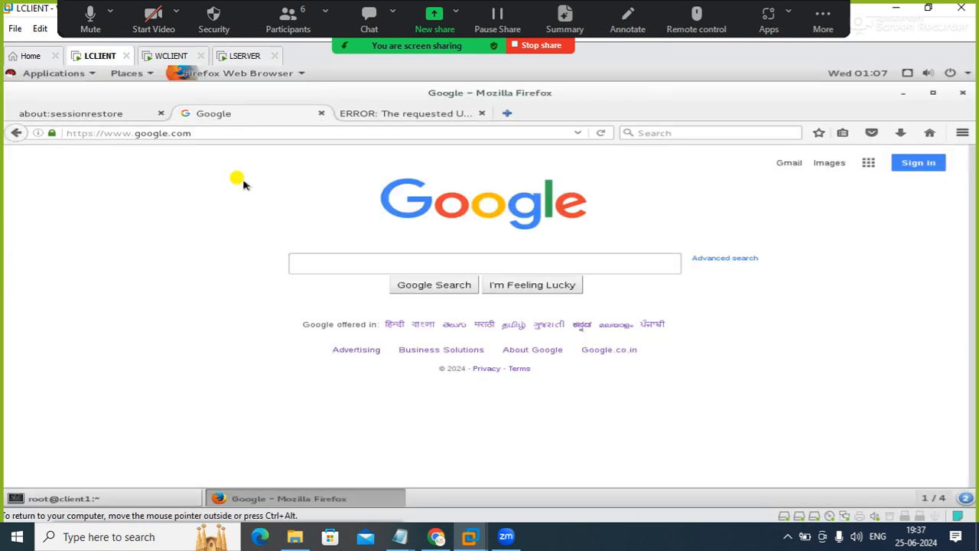
click(601, 134)
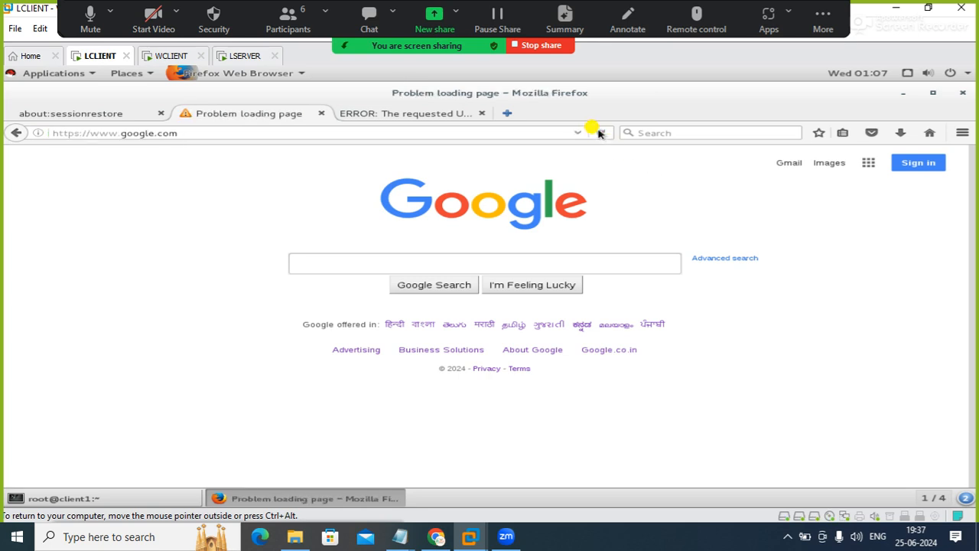
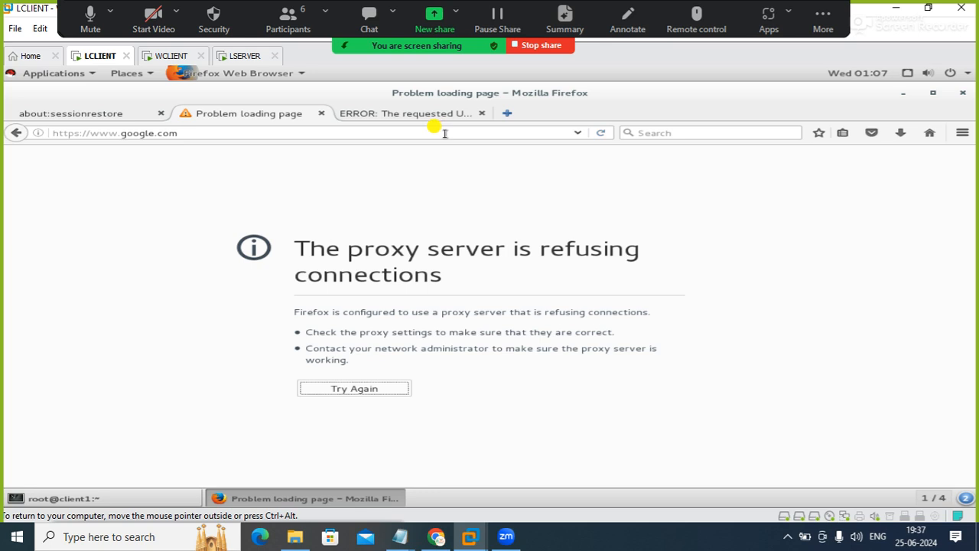
click(508, 114)
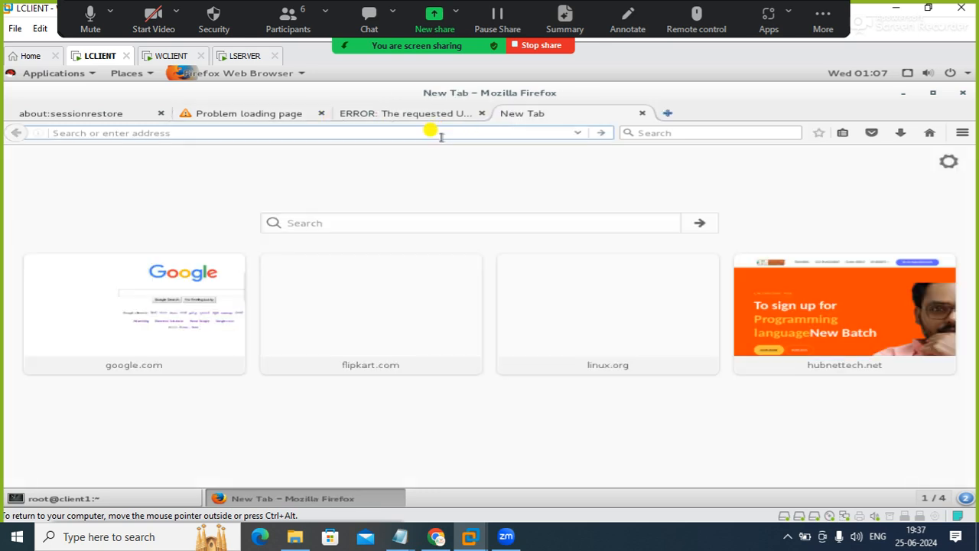
click(779, 304)
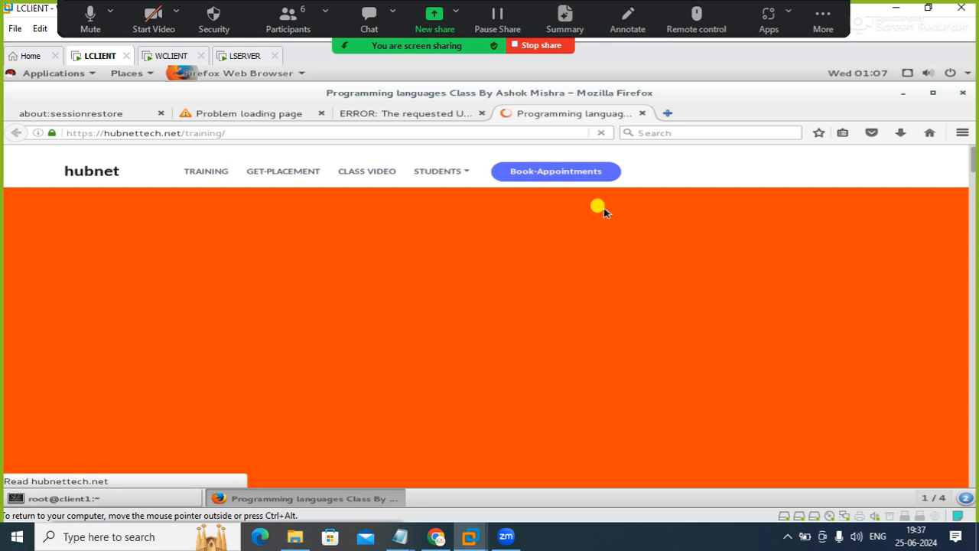
click(355, 133)
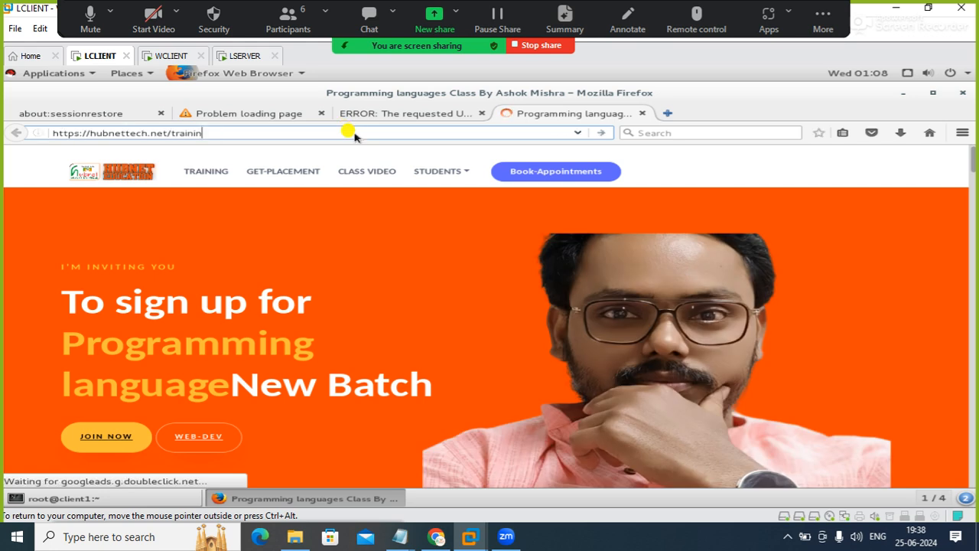
key(BackSpace)
key(BackSpace)
key(BackSpace)
key(BackSpace)
key(BackSpace)
key(BackSpace)
key(BackSpace)
key(BackSpace)
key(BackSpace)
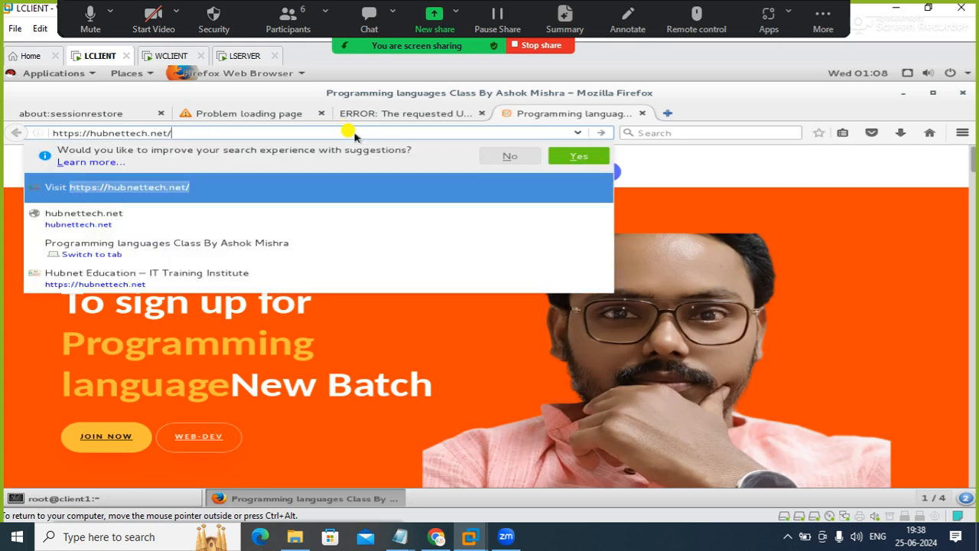
key(Return)
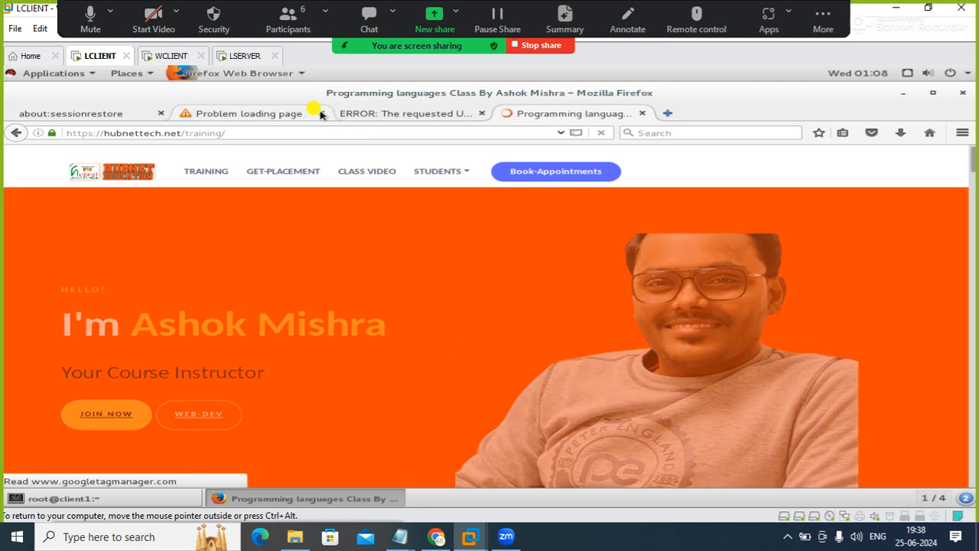
click(330, 113)
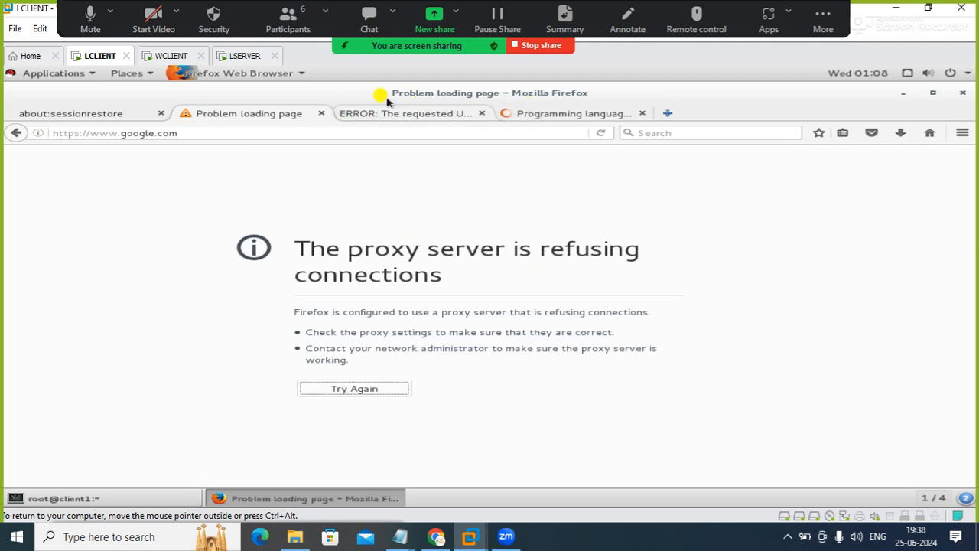
click(169, 55)
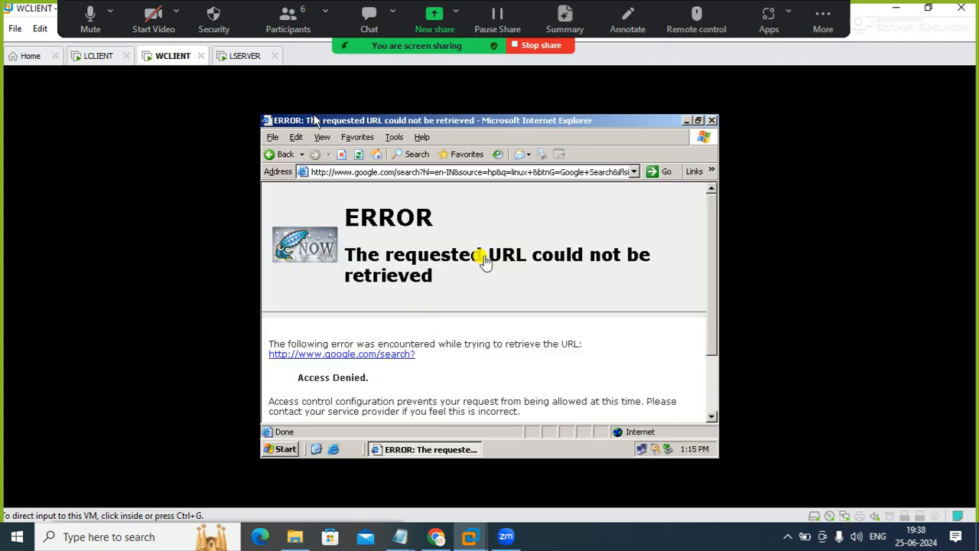
click(396, 176)
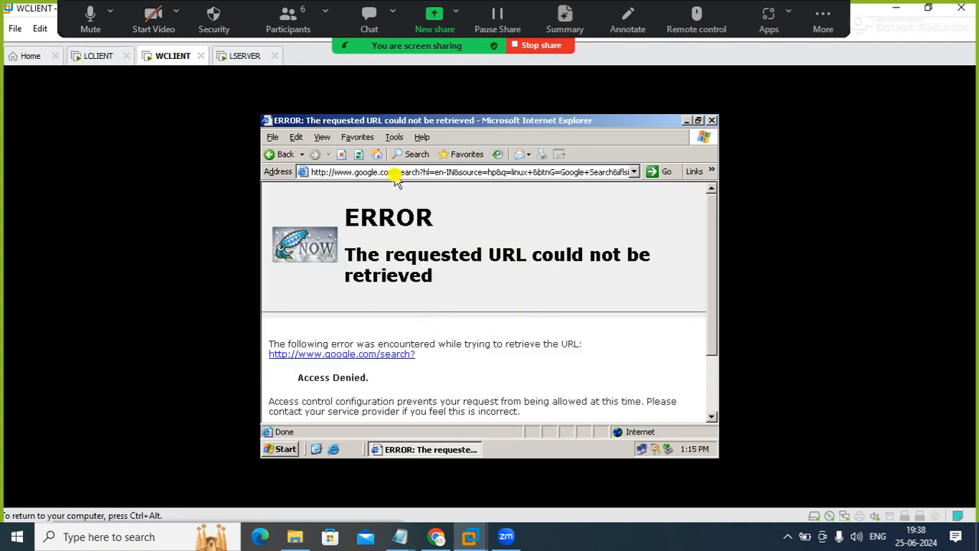
click(358, 153)
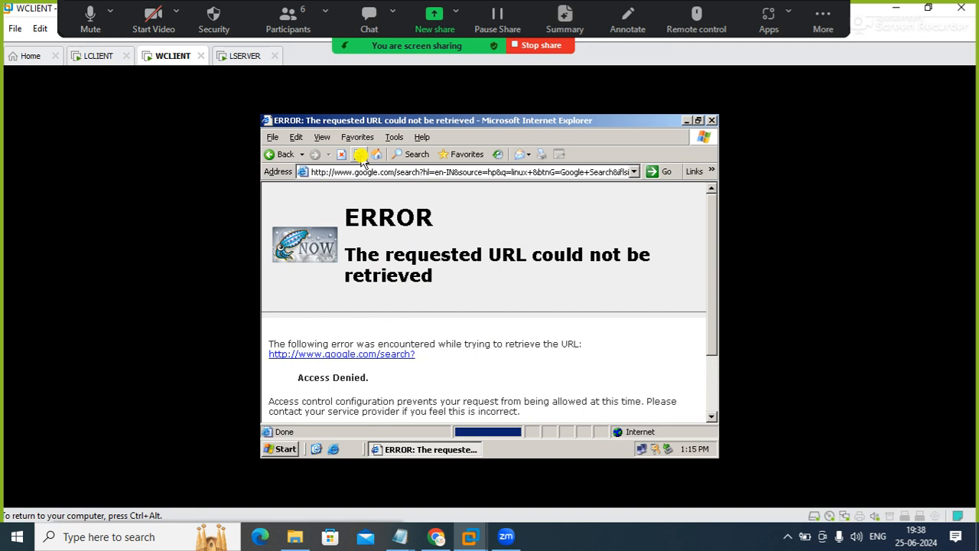
click(474, 172)
text(go)
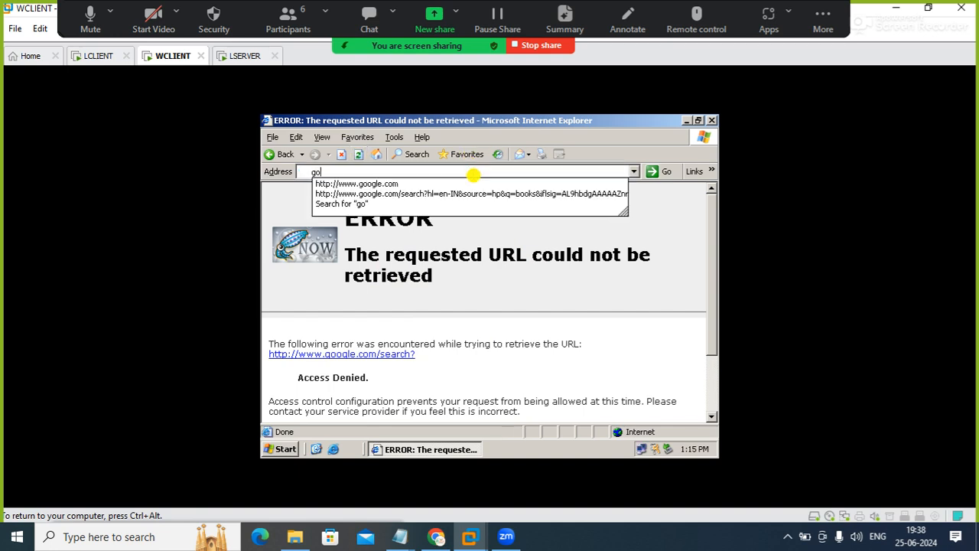
key(Down)
key(Return)
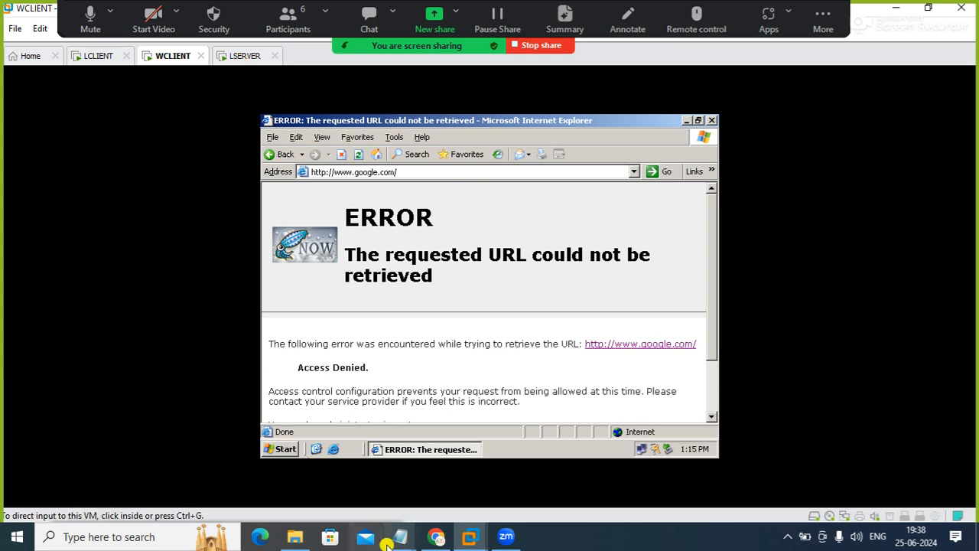
Review the Squid server task list in the Notepad notes and return to the virtual machines
mouse_move(400, 540)
click(466, 487)
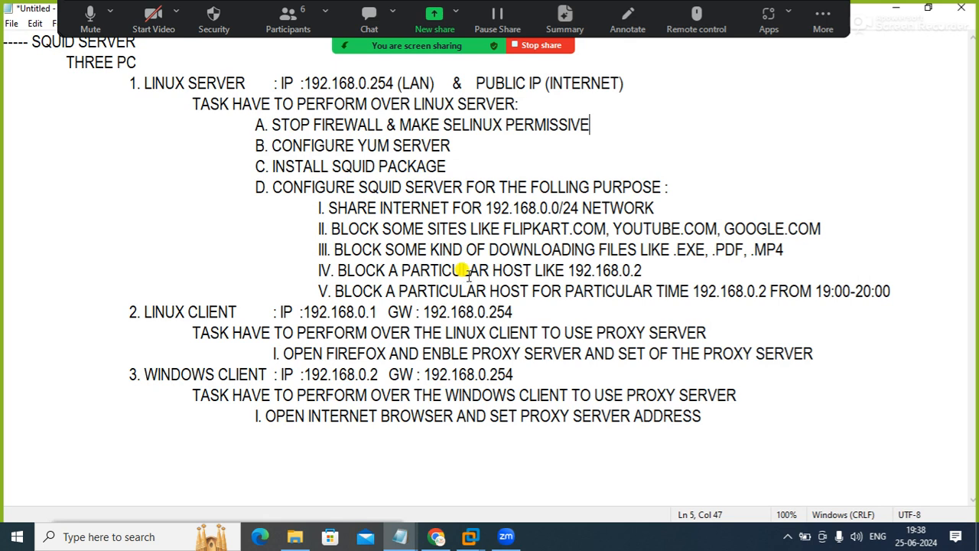
click(896, 8)
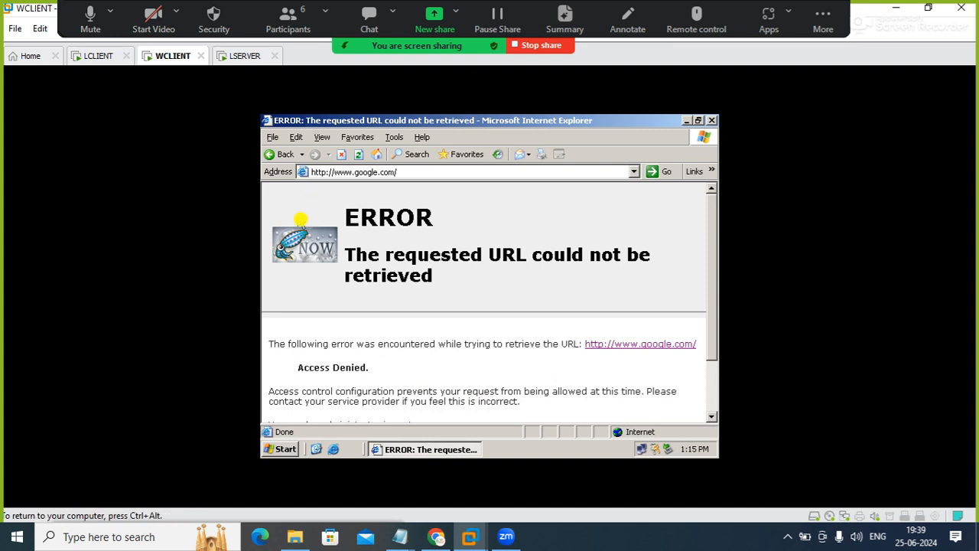
Switch to LSERVER and reopen squid.conf in vi from the /etc/squid directory
click(237, 59)
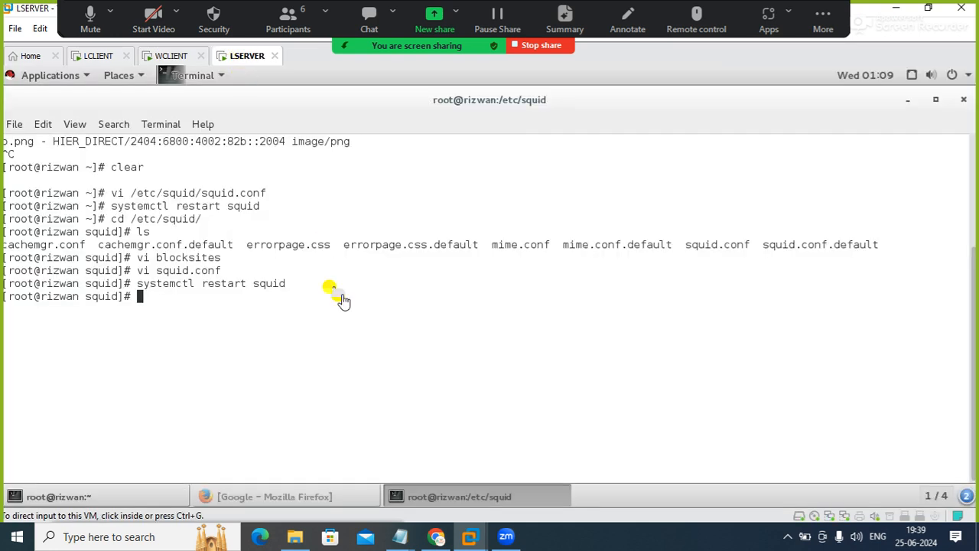
click(281, 289)
key(Up)
key(Up)
key(Up)
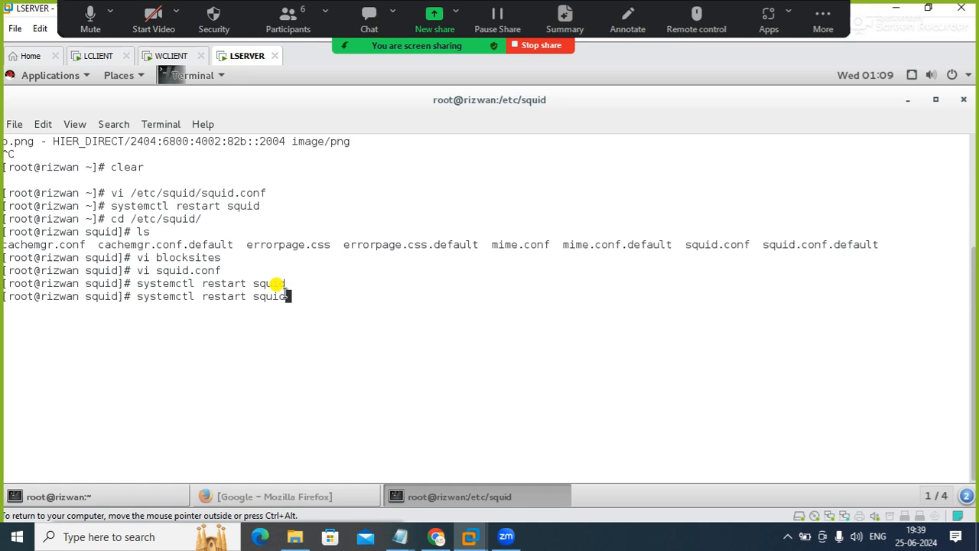
key(Down)
key(Return)
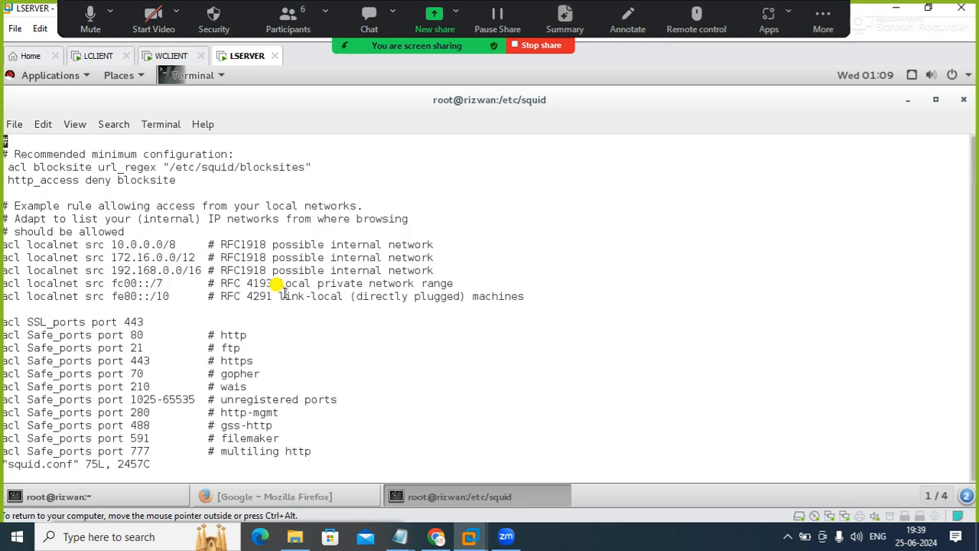
Enter insert mode and add an empty line above the acl blocksite line in squid.conf
key(Down)
key(Down)
key(Down)
key(a)
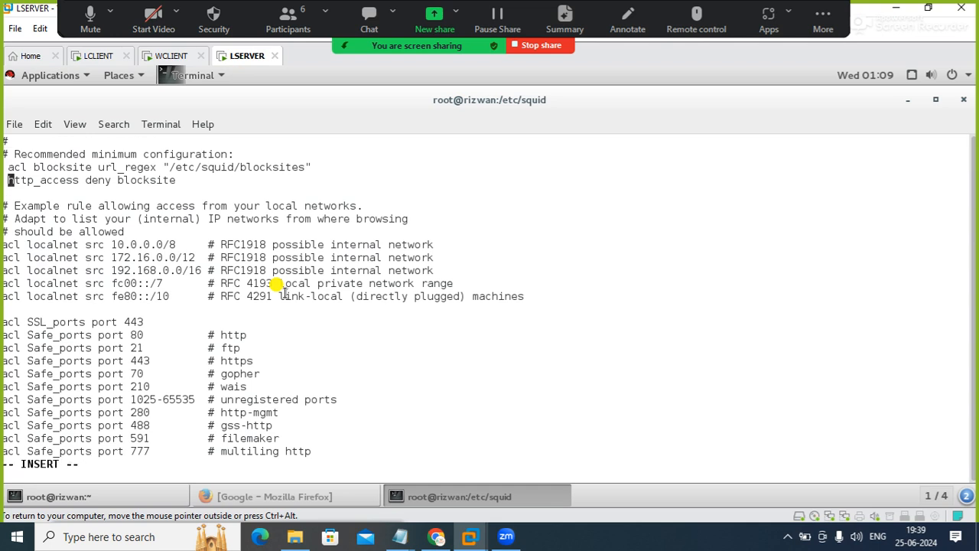
key(Up)
key(Return)
key(Up)
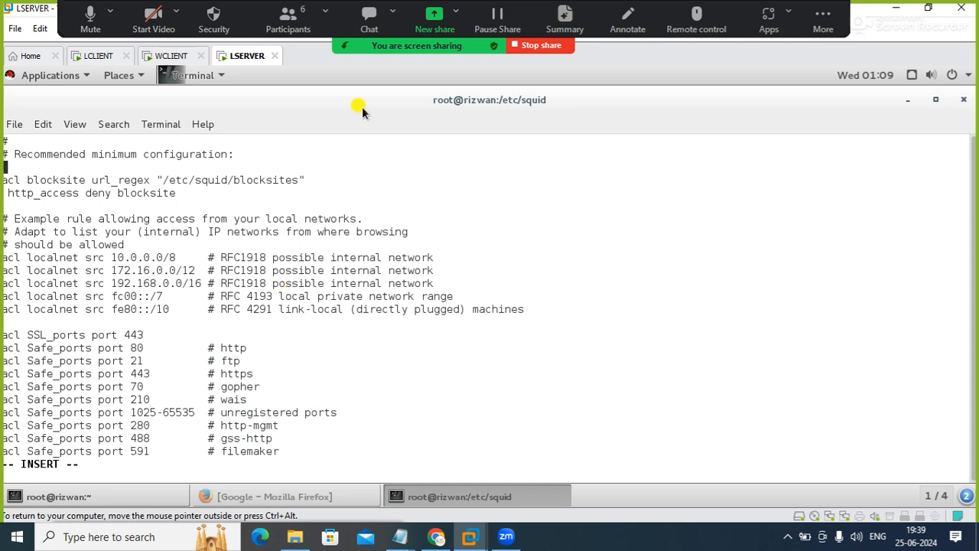
Restore the terminal from its maximized size and widen its window so the long configuration lines fit
click(935, 100)
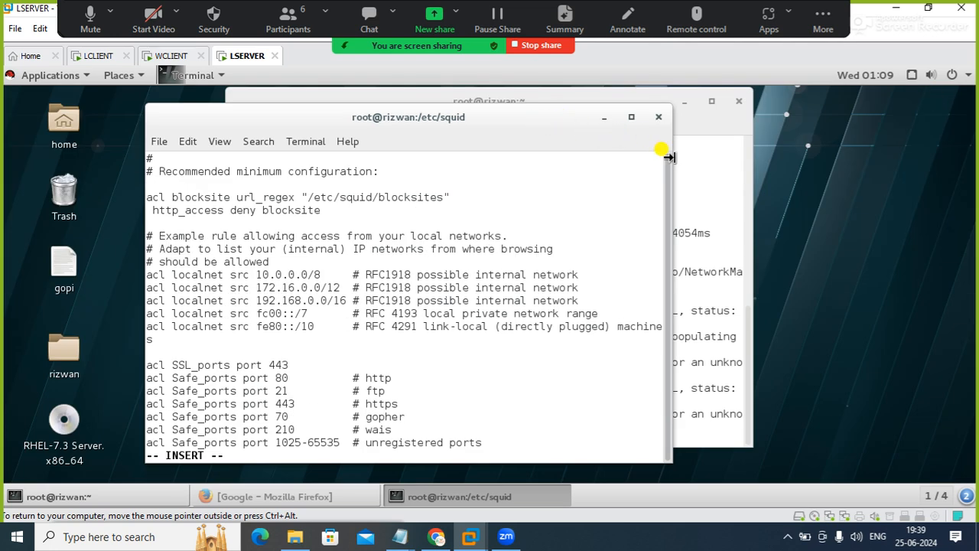
drag(669, 157, 783, 169)
key(Down)
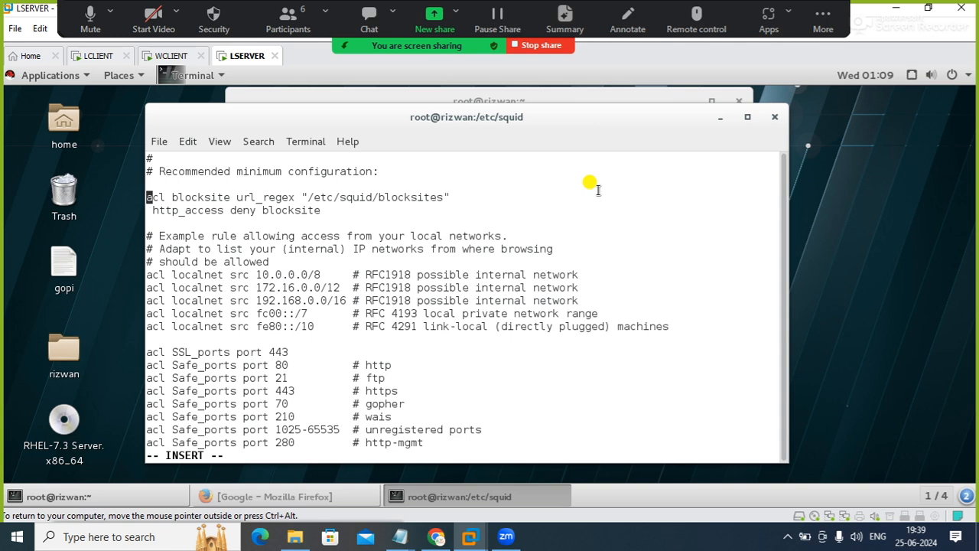
On the empty line above the blocksite ACL, add the line acl client src 192.168.0.1
key(Up)
text(acl )
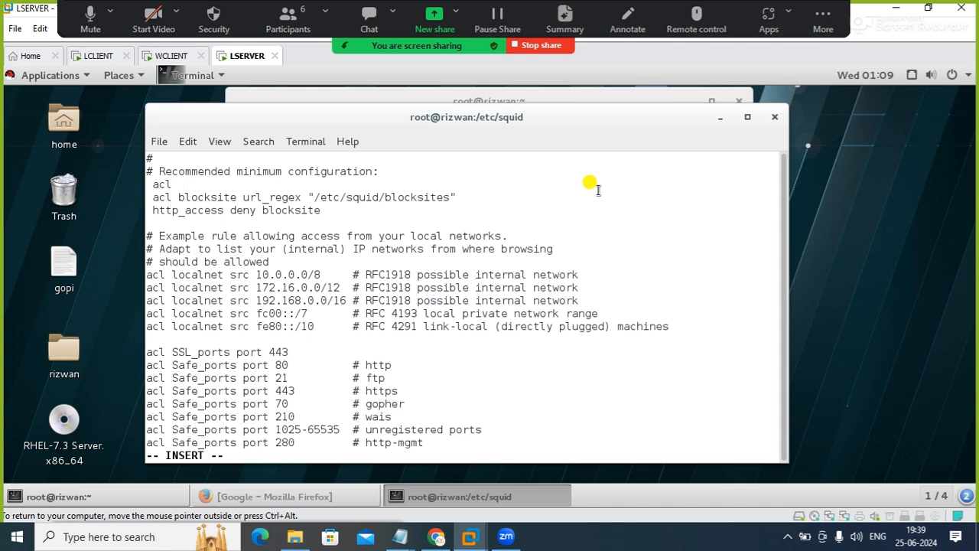
text(client src 192.168.0.1)
key(Return)
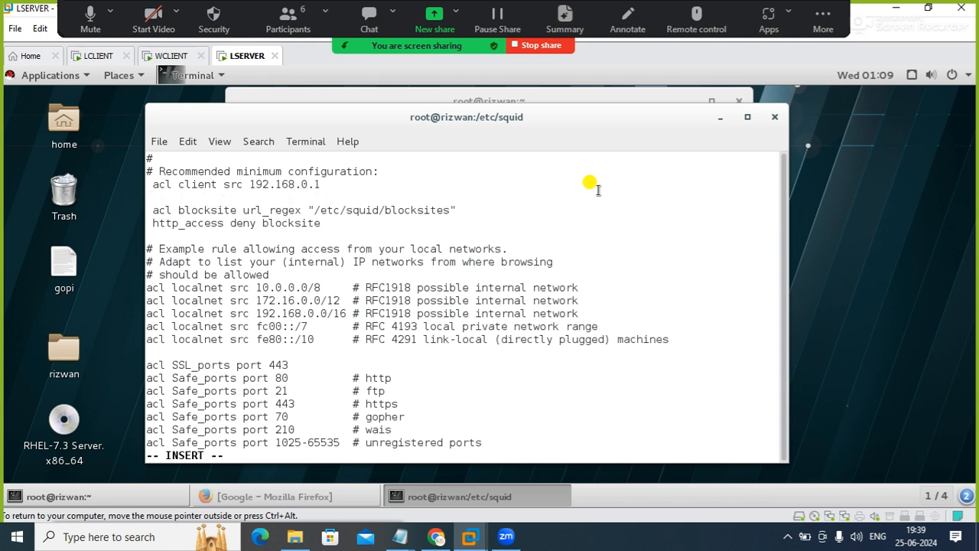
text(a)
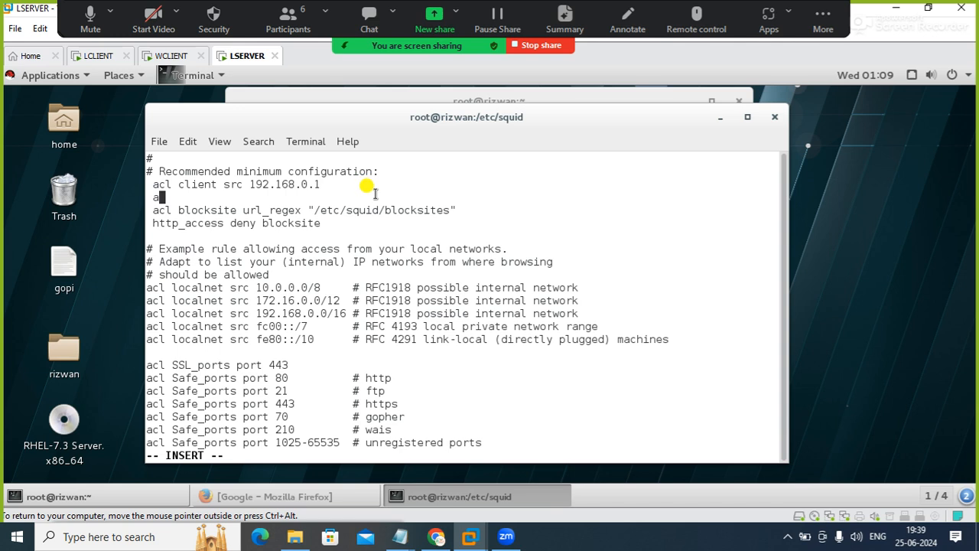
key(BackSpace)
key(BackSpace)
key(BackSpace)
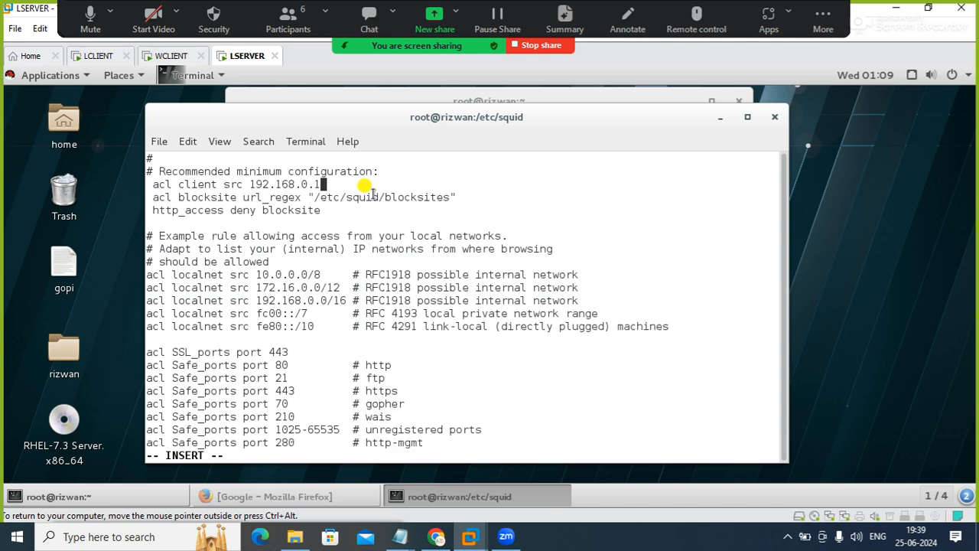
Change the deny rule to http_access deny client blocksite, then save squid.conf and quit vi
key(Down)
key(Down)
key(Left)
key(Left)
key(Left)
key(Left)
key(Left)
key(Left)
key(Left)
key(Left)
key(Left)
text(client)
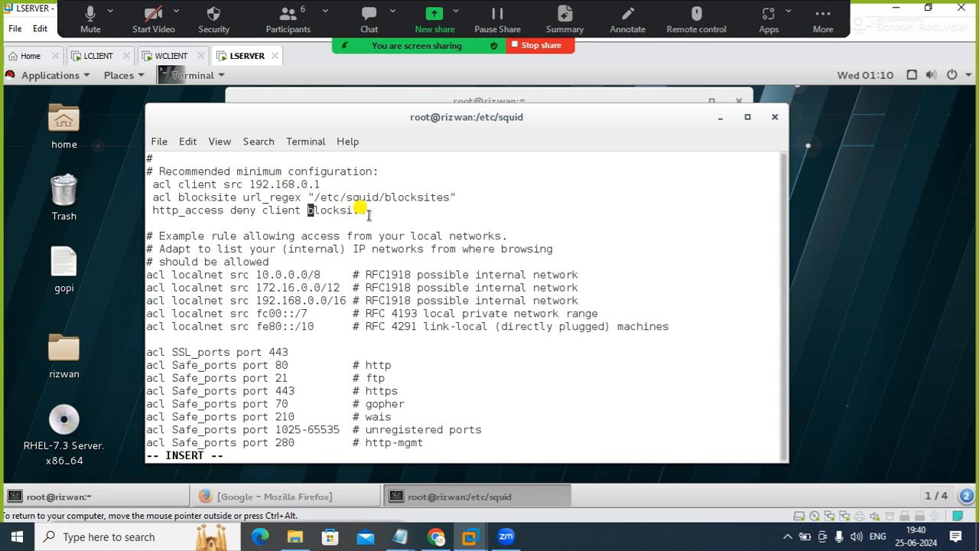
key(Escape)
text(:wq)
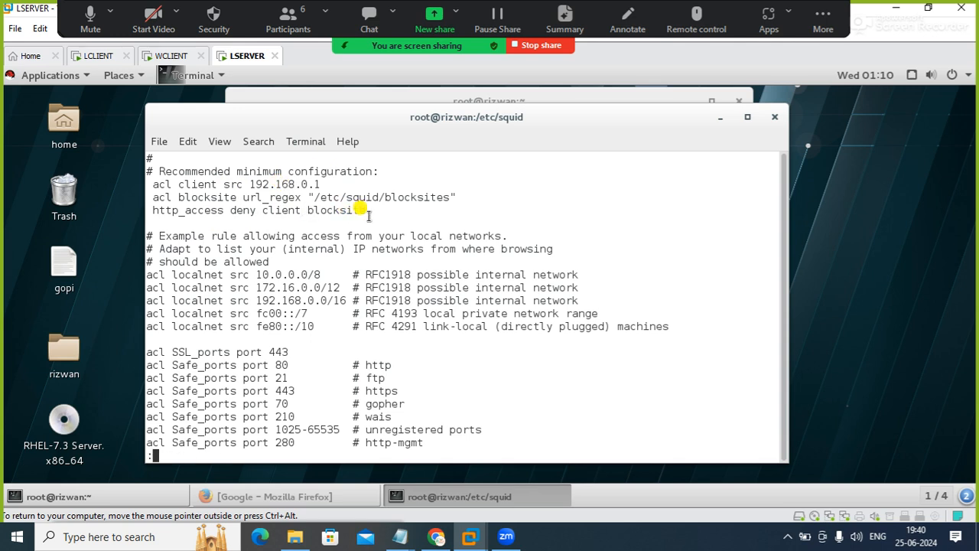
key(Return)
Restart the squid service with systemctl to apply the client-specific block rule
text(sys)
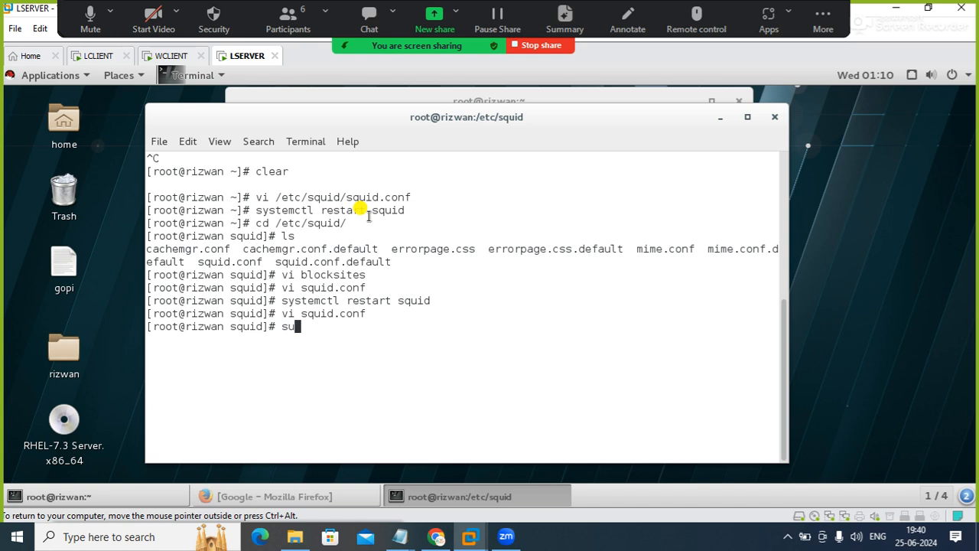
key(Up)
key(Up)
key(Up)
key(Down)
key(Return)
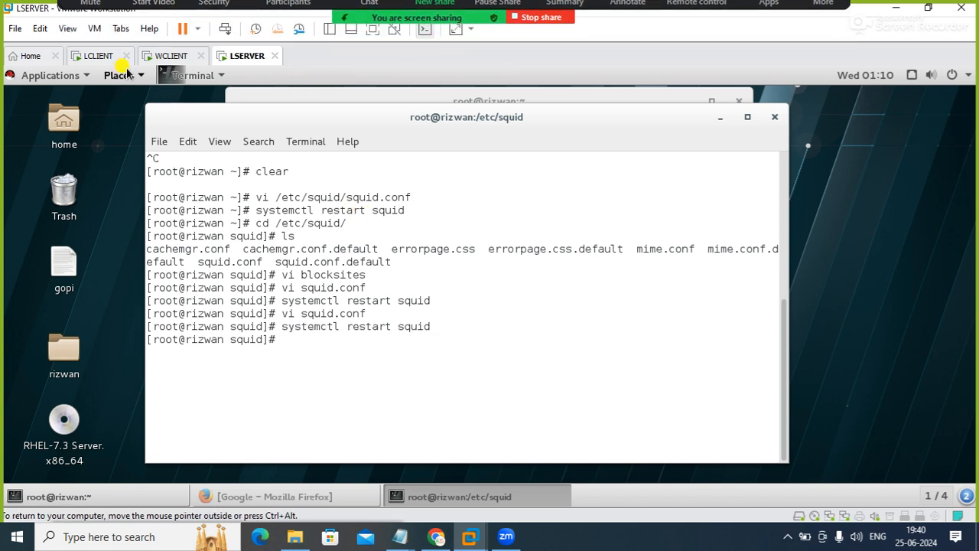
click(100, 56)
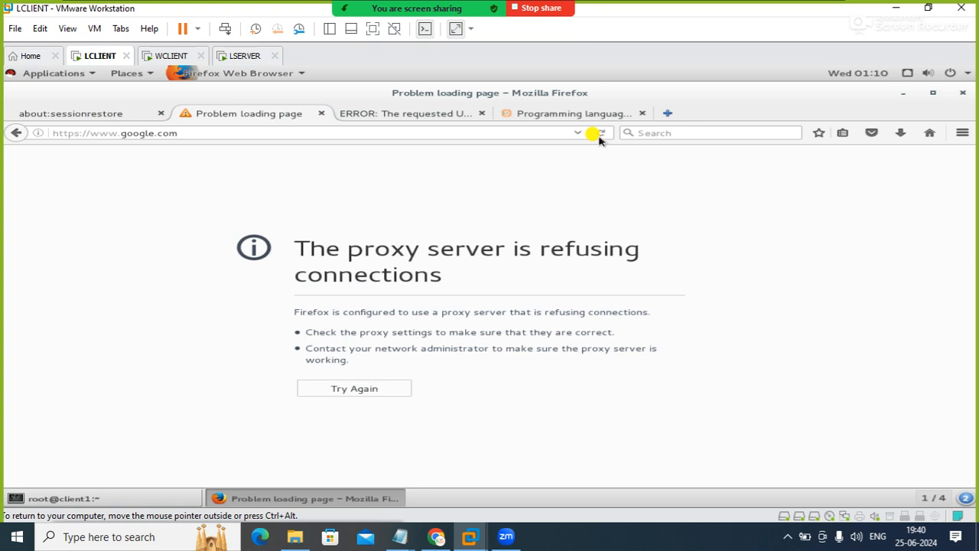
click(599, 134)
click(425, 113)
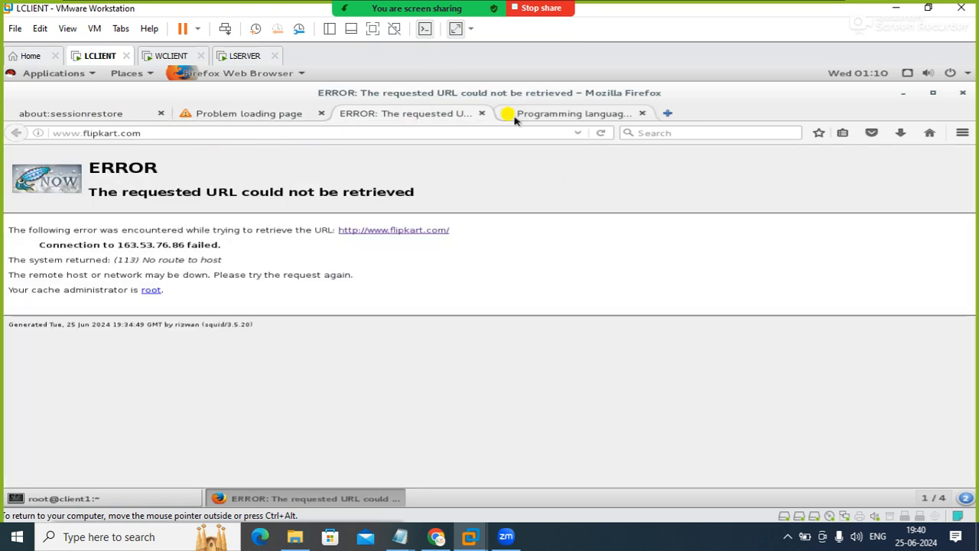
click(599, 134)
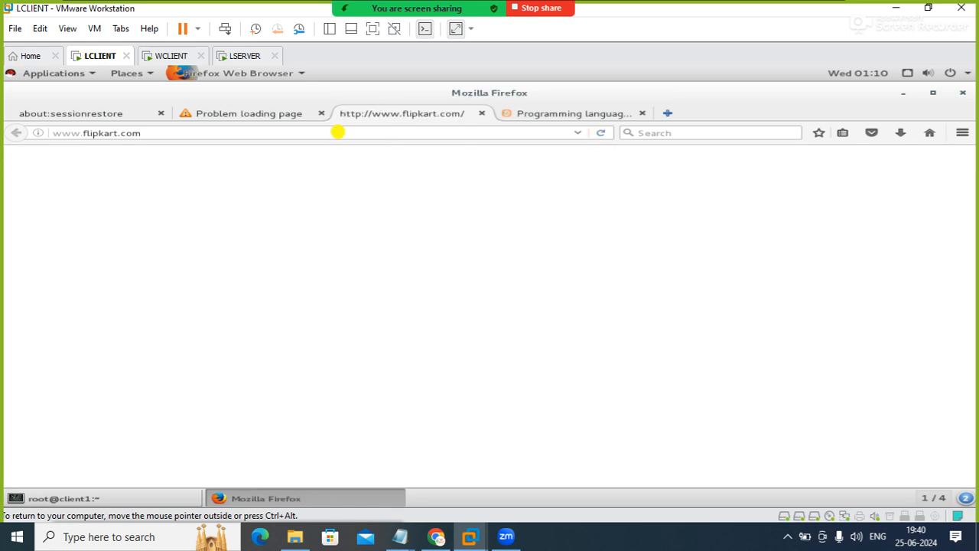
click(599, 132)
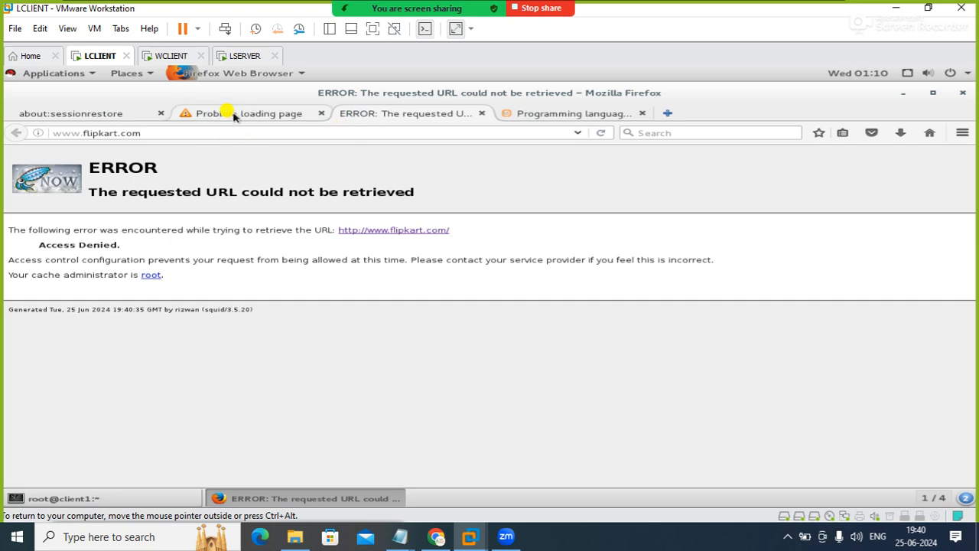
click(230, 113)
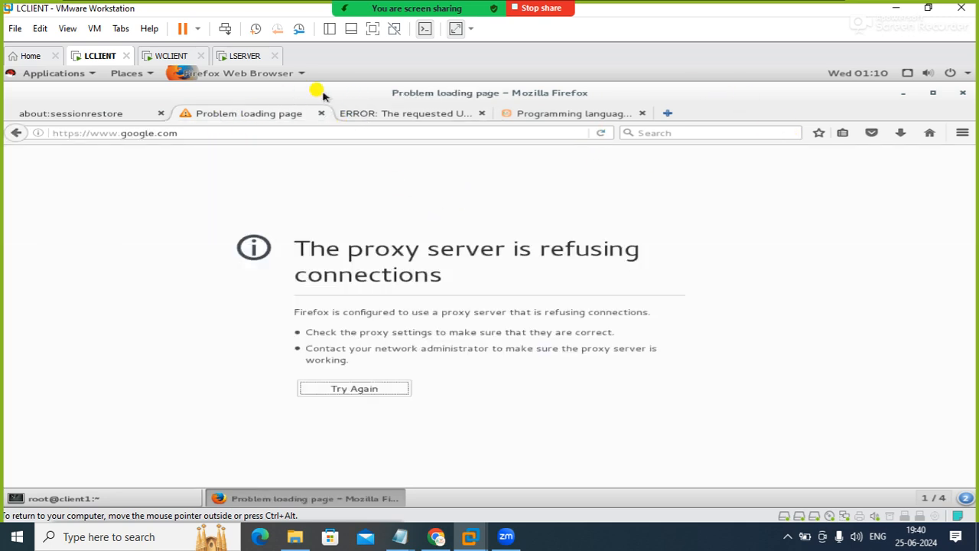
click(171, 55)
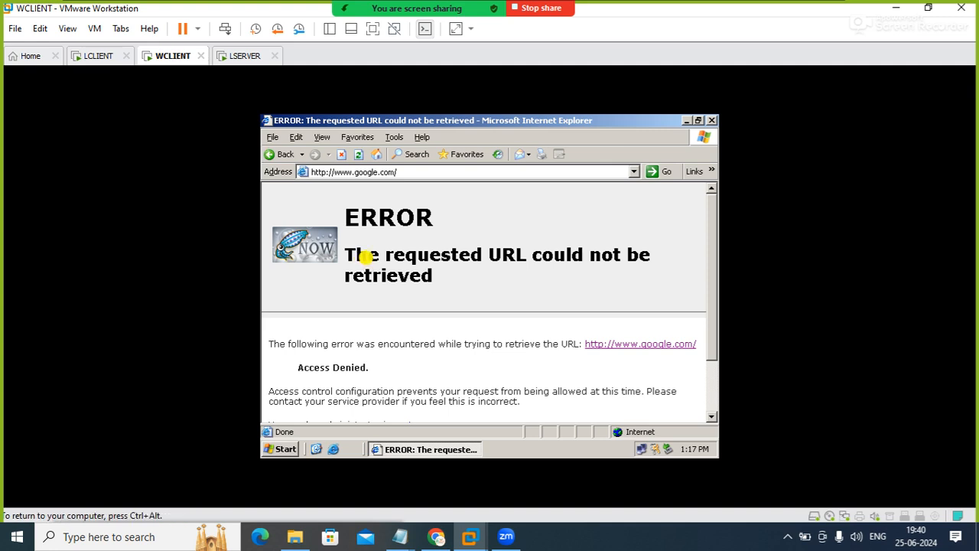
click(358, 153)
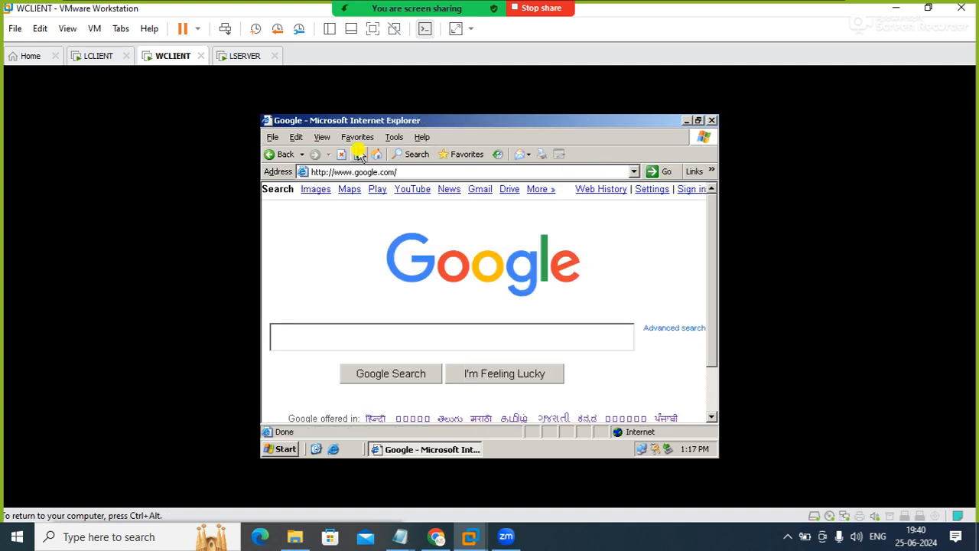
Review the Squid task list in Notepad for the time-based blocking requirement, then return to the LSERVER machine
click(91, 64)
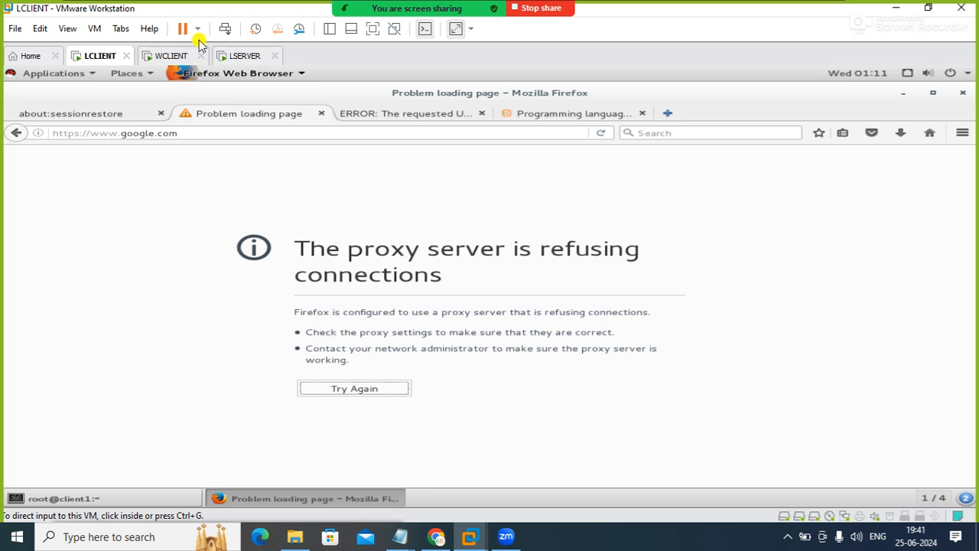
click(245, 56)
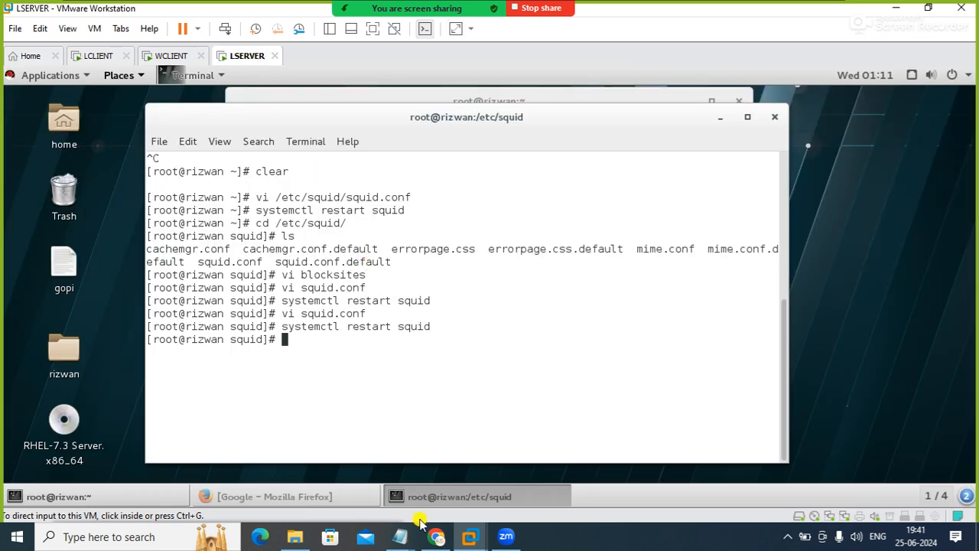
mouse_move(393, 538)
click(481, 493)
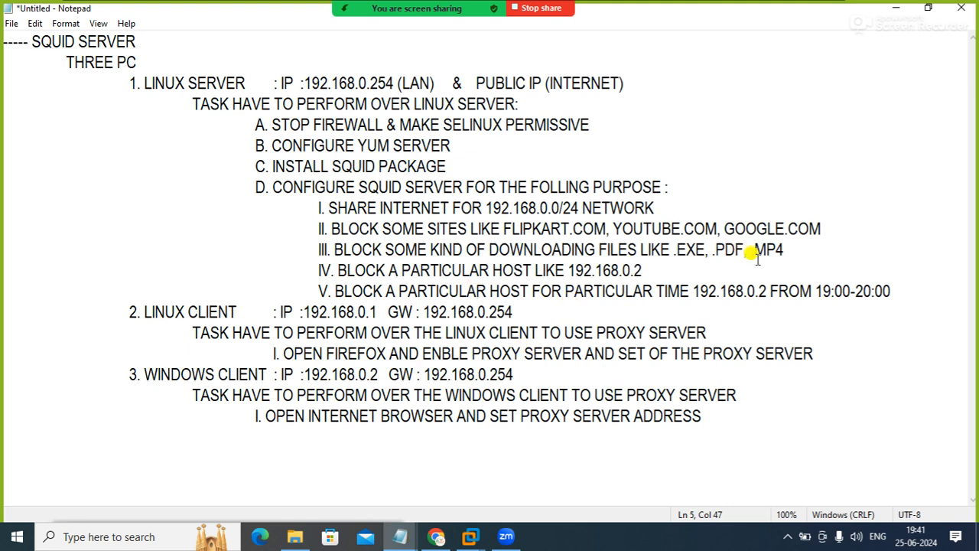
click(896, 7)
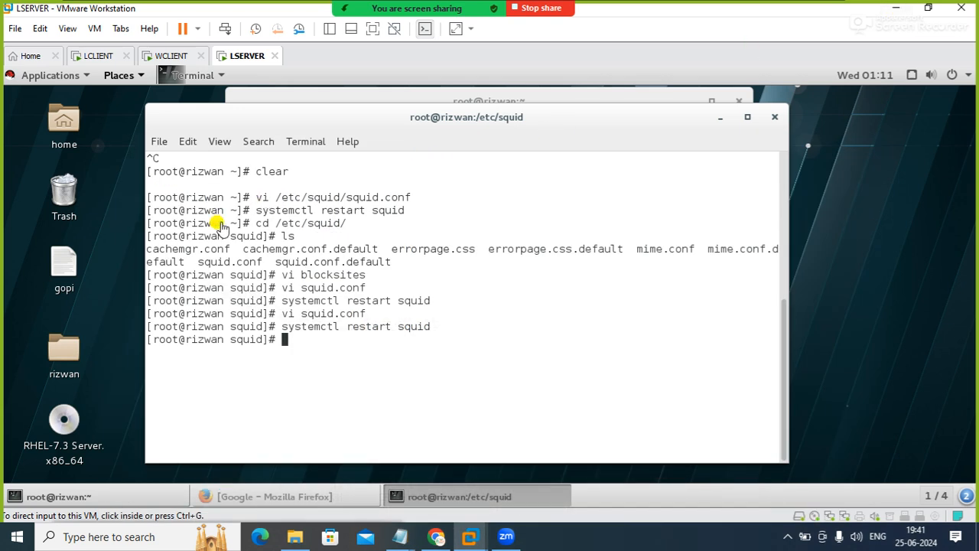
Reopen squid.conf in vi from the /etc/squid directory on LSERVER
click(356, 301)
key(Up)
key(Up)
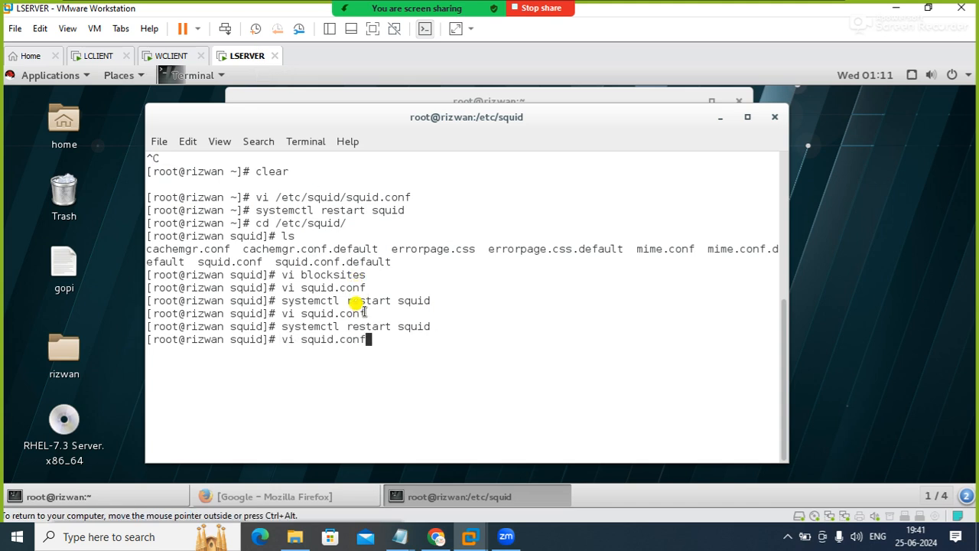
key(Down)
key(Up)
key(Up)
key(Down)
key(Return)
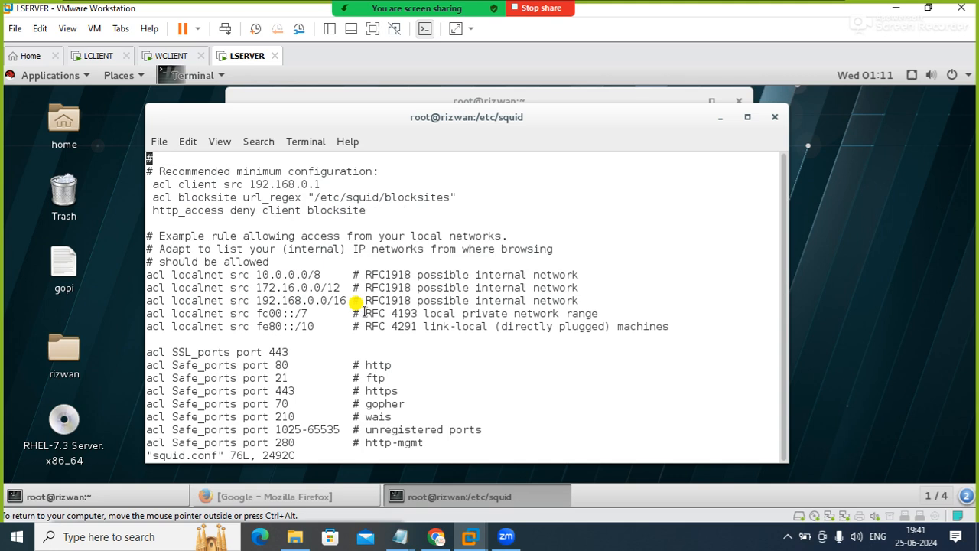
drag(482, 117, 499, 113)
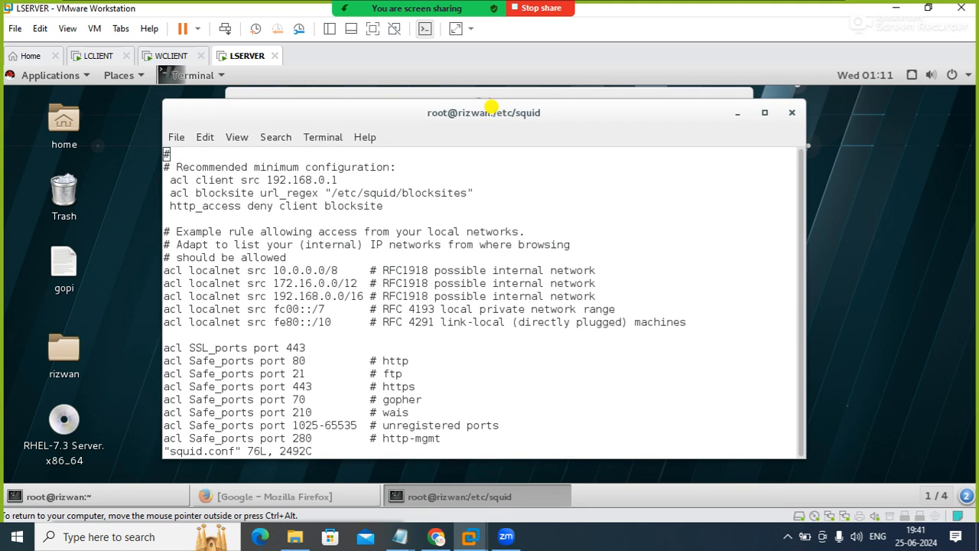
Insert the line acl blocktime time 1:11-1:20 below the acl client line in squid.conf
key(Down)
key(Down)
key(Down)
key(Right)
key(Right)
key(Right)
key(Right)
key(Right)
key(Right)
key(Right)
key(Right)
key(Right)
key(Right)
key(Right)
key(Right)
key(Right)
key(Right)
key(Right)
key(Right)
key(Right)
key(Right)
key(Right)
key(Right)
key(Up)
key(Up)
key(Right)
key(Right)
key(Right)
key(Right)
key(Right)
key(Right)
key(Down)
key(i)
key(Right)
key(Return)
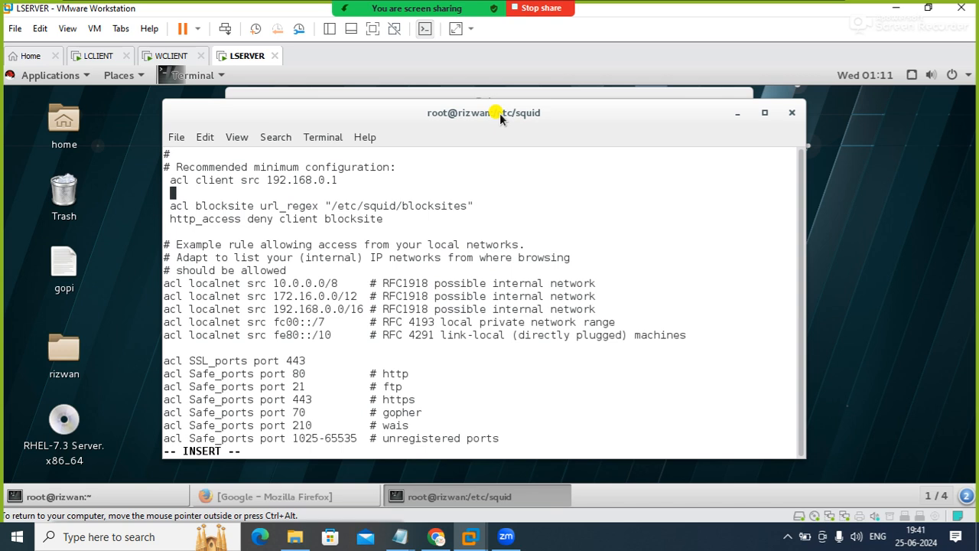
text(acl blocktime)
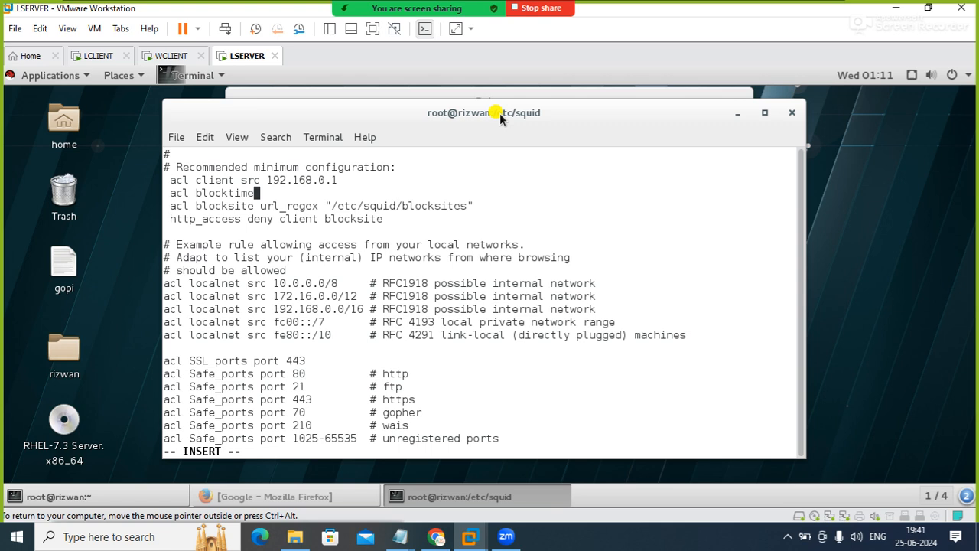
text( time 1:11-1:20)
Change the deny rule to http_access deny client blocktime blocksite, then save squid.conf and quit vi
key(Down)
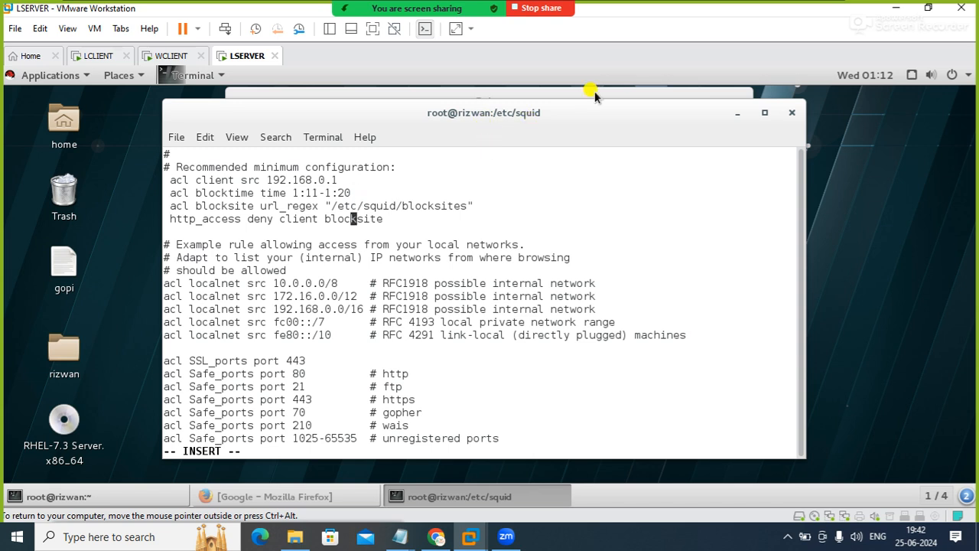
key(Down)
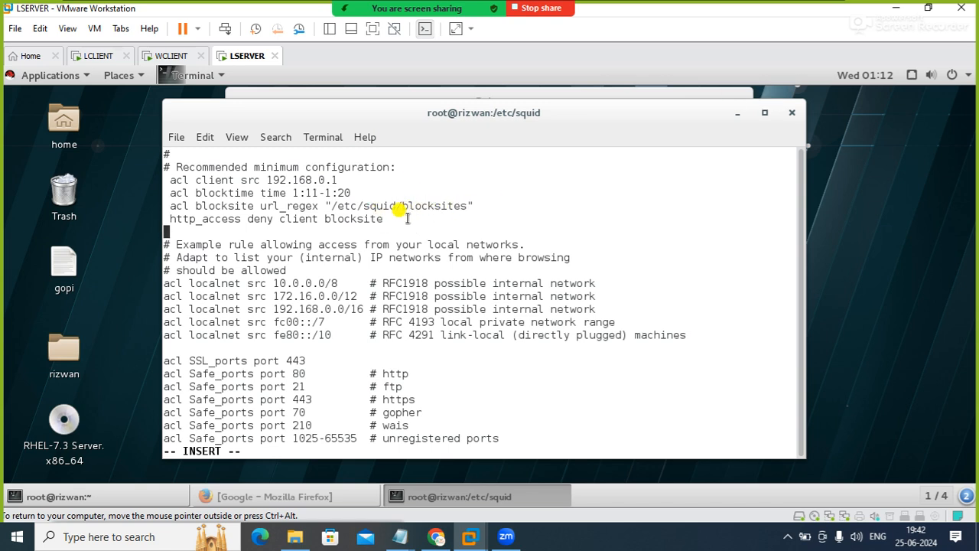
key(Up)
key(Left)
key(Left)
key(Left)
key(Left)
key(Left)
text(block)
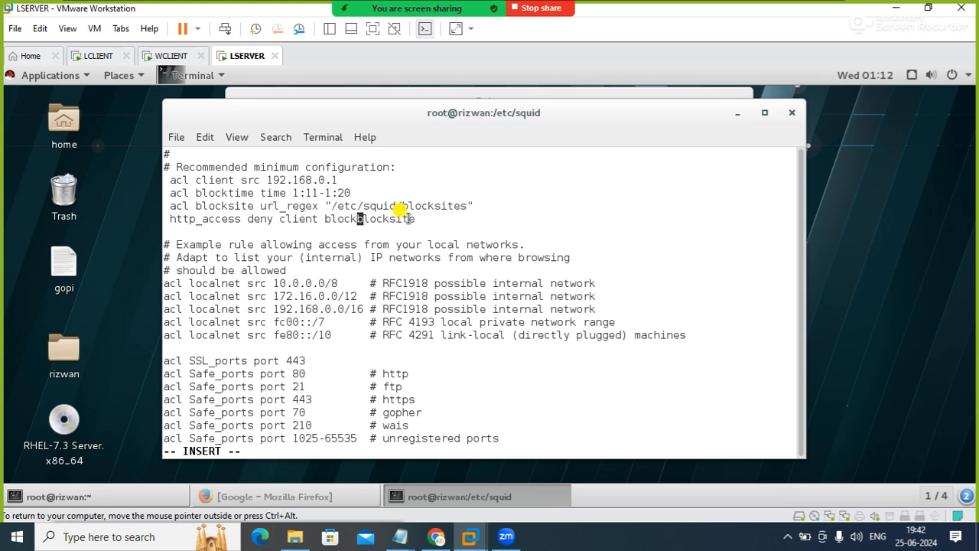
text(ime)
key(Escape)
text(:wq)
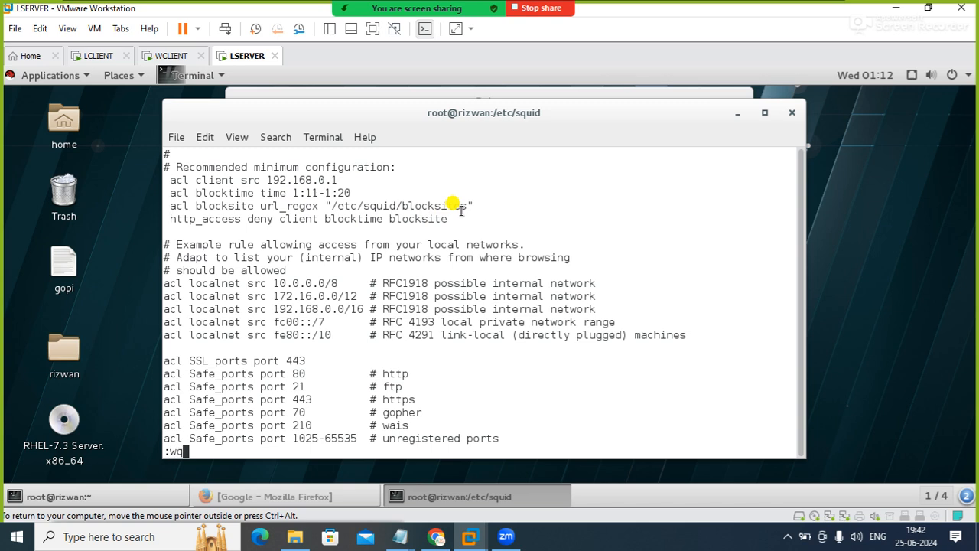
key(Return)
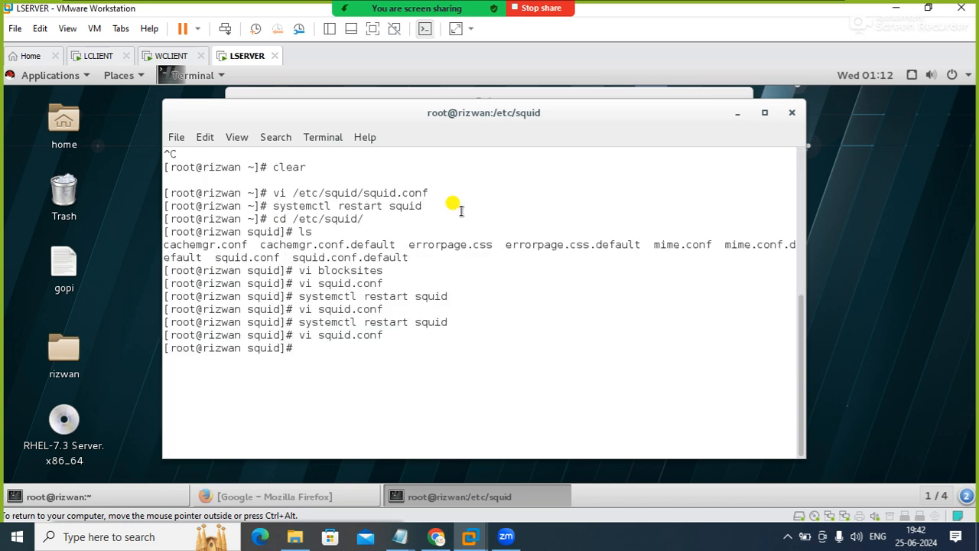
Restart the squid service with systemctl to apply the time-based block rule
text(systemctl restart squid)
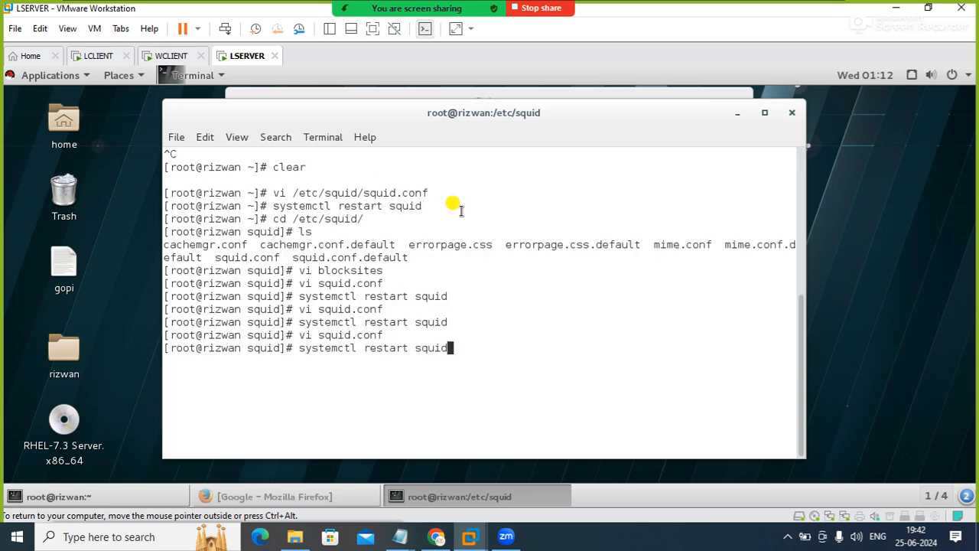
key(Return)
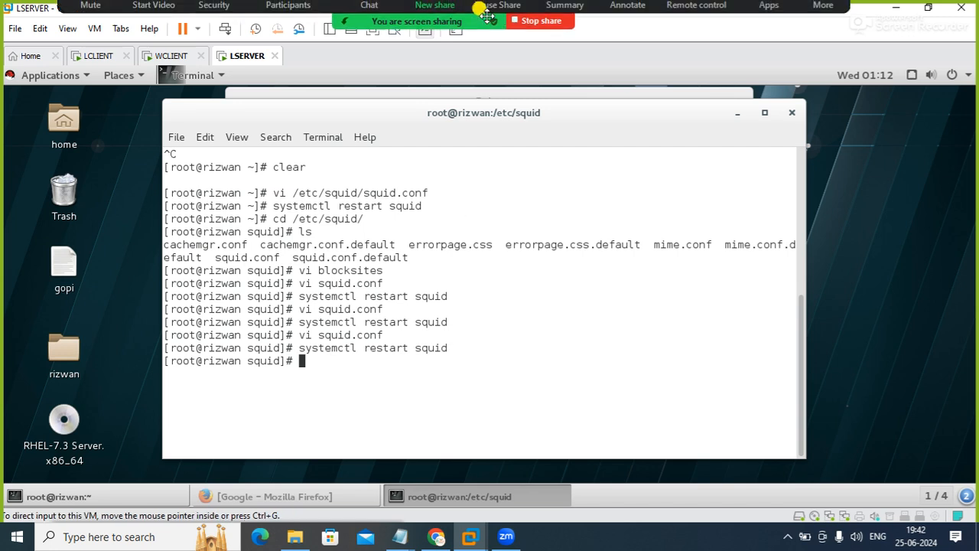
Glance at the Google page on LCLIENT, then return to LSERVER and reopen squid.conf in vi
click(101, 55)
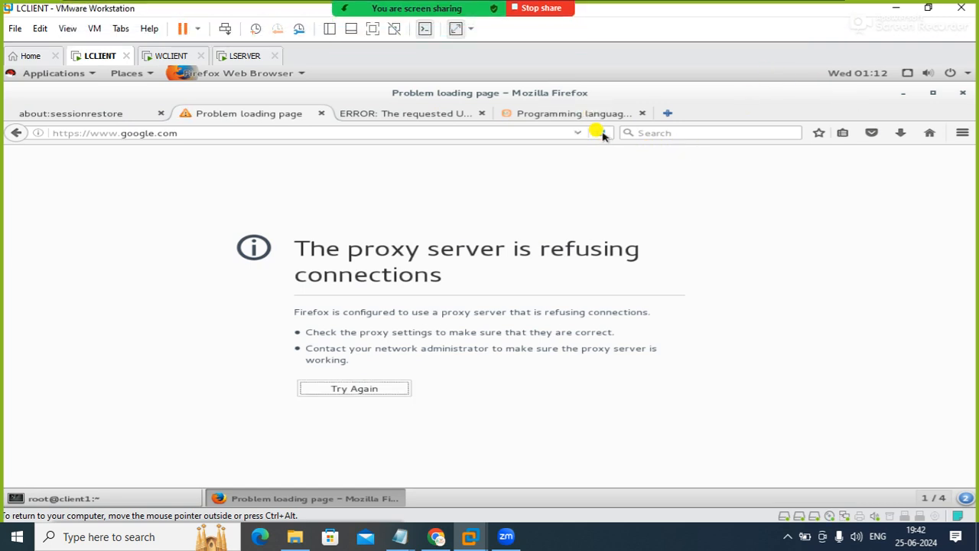
click(246, 57)
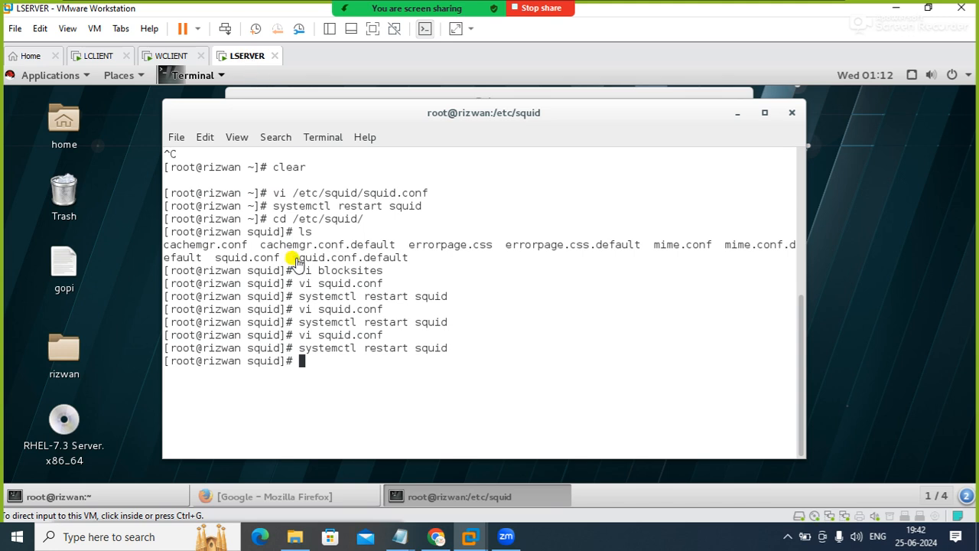
right_click(482, 335)
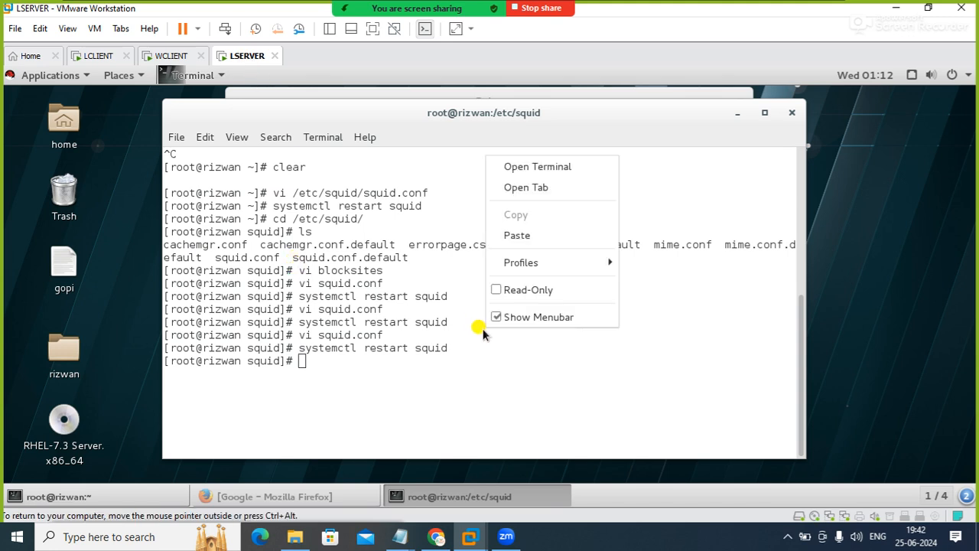
click(429, 364)
key(Up)
key(Up)
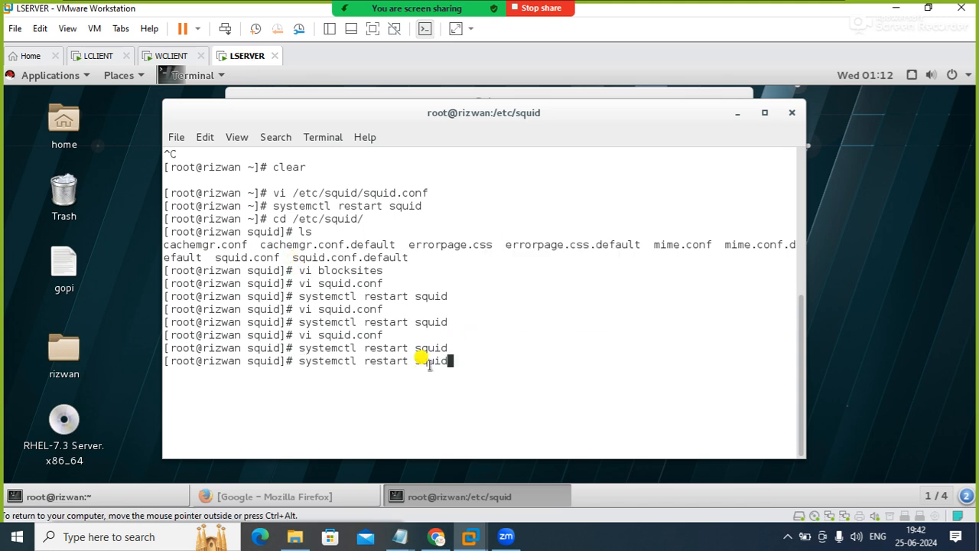
key(Return)
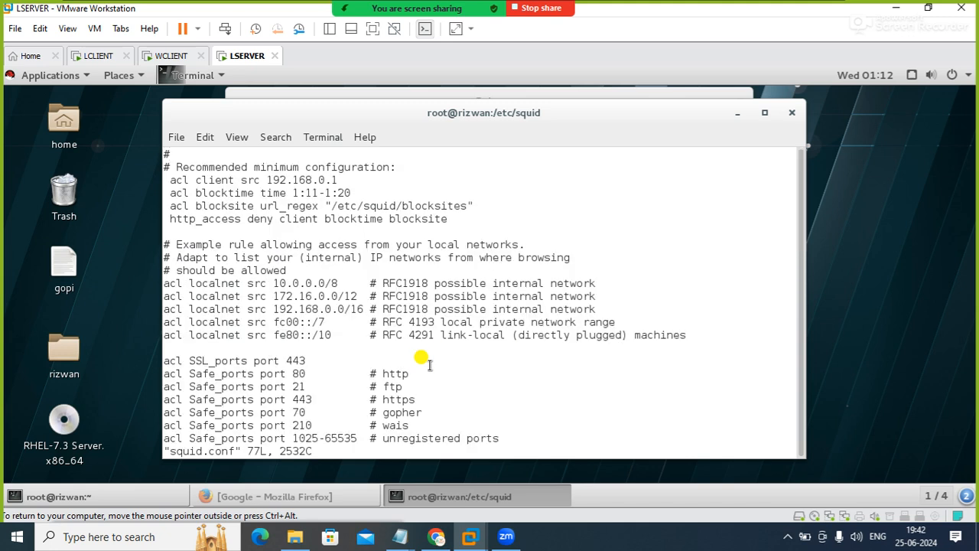
Set the end of the blocktime range to 1:14, then save squid.conf and quit vi
key(i)
key(Down)
key(Down)
key(Down)
key(Right)
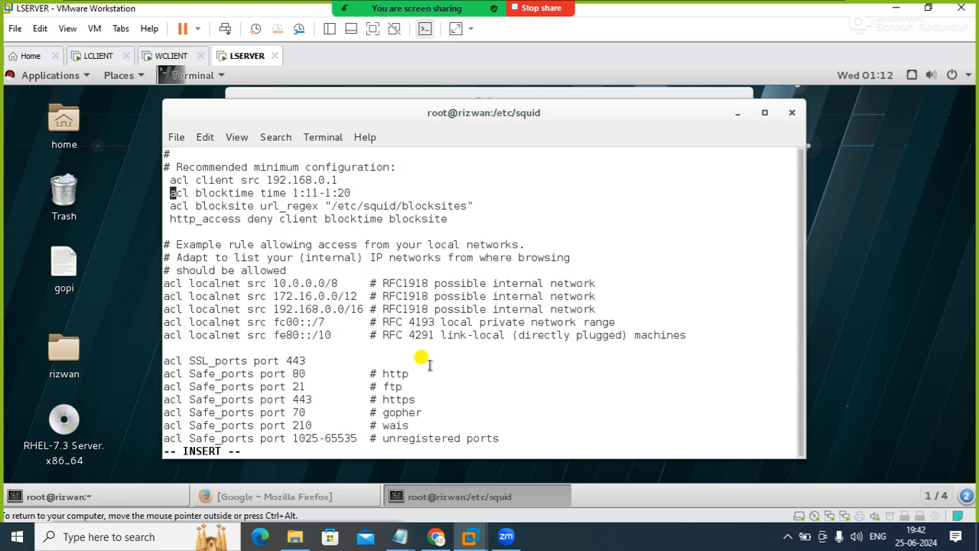
key(Right)
key(Right)
key(Right)
key(Right)
key(Right)
key(Right)
key(Right)
key(Right)
key(Right)
key(Right)
key(Right)
key(Right)
key(Right)
key(Right)
key(Right)
key(Right)
key(Right)
key(Right)
key(Right)
key(Right)
key(Left)
key(Left)
key(Right)
key(Right)
key(Right)
key(Right)
key(Right)
key(BackSpace)
key(BackSpace)
key(BackSpace)
text(:14)
key(Escape)
text(:wq)
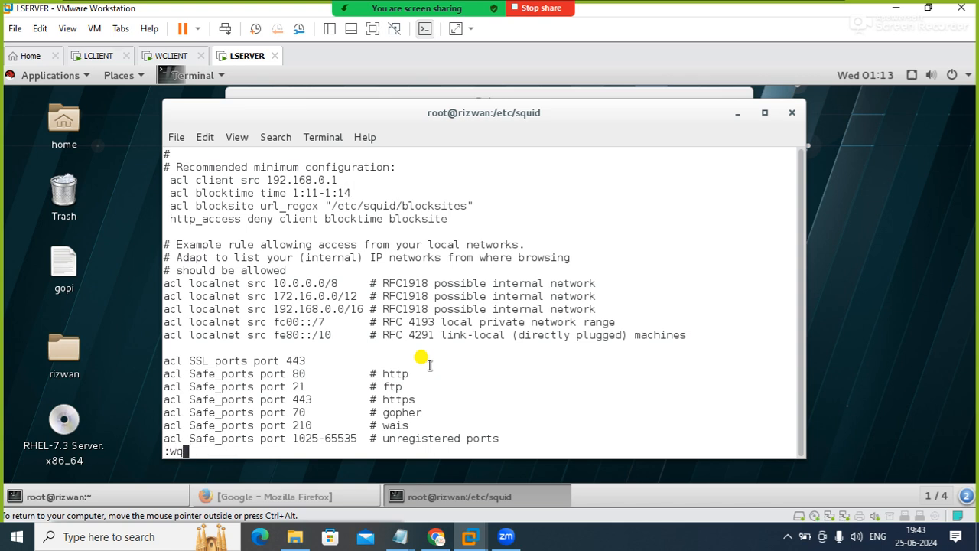
key(Return)
Restart the squid service with systemctl to apply the new blocktime range
key(Up)
key(Up)
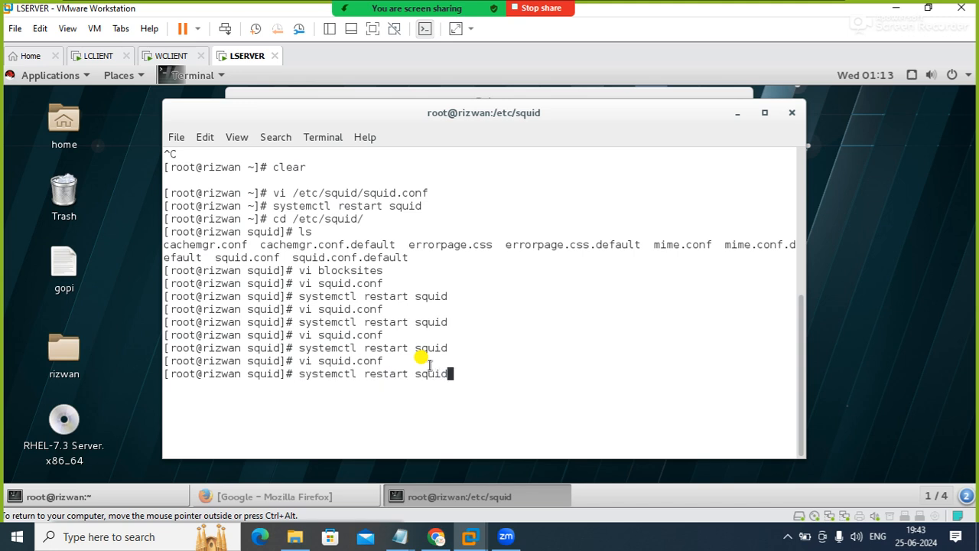
key(Return)
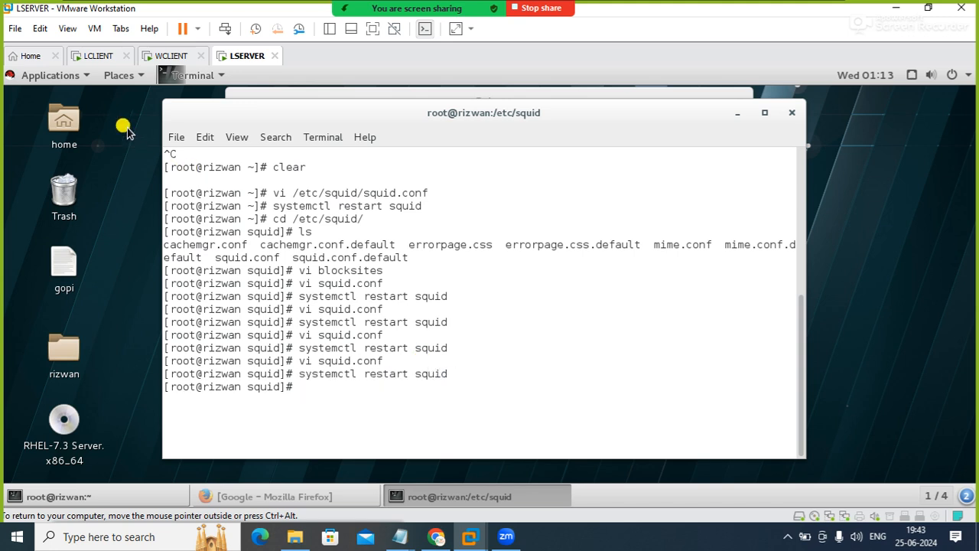
Look at the Google page on LCLIENT, recheck the task list in Notepad, and go back to LSERVER
click(102, 57)
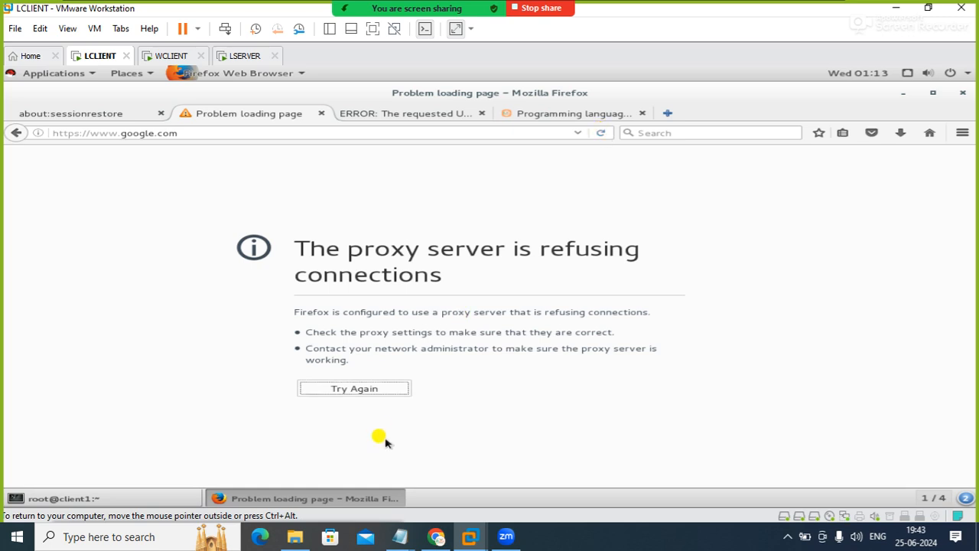
mouse_move(396, 537)
click(452, 501)
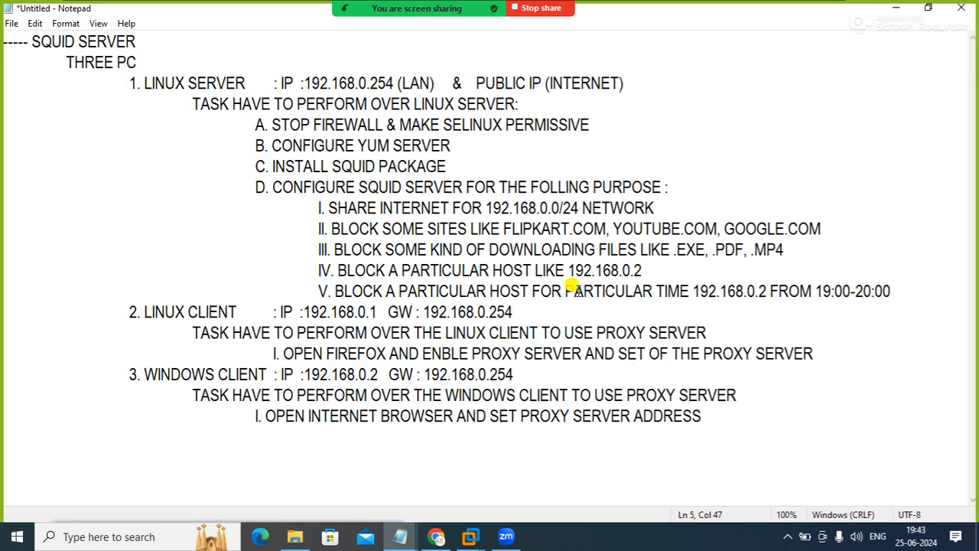
click(896, 8)
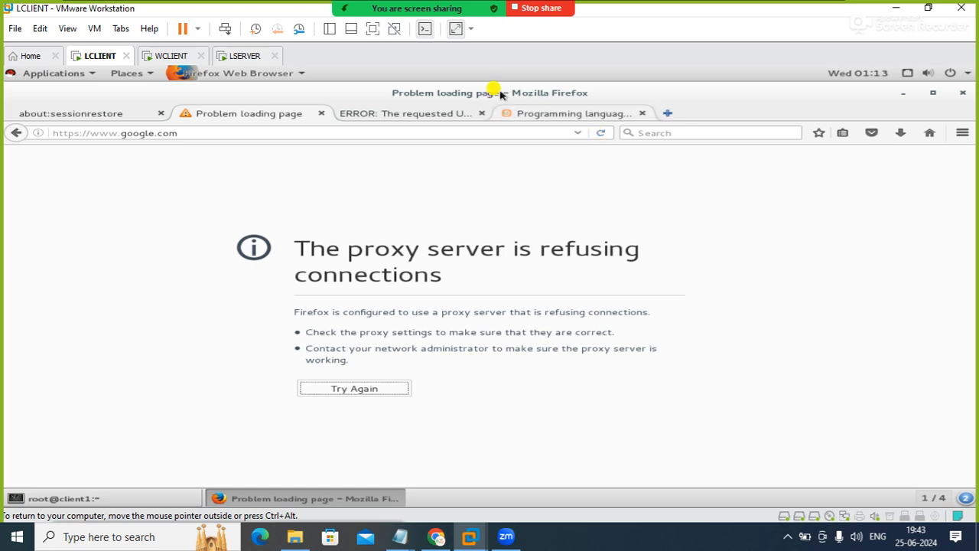
click(240, 58)
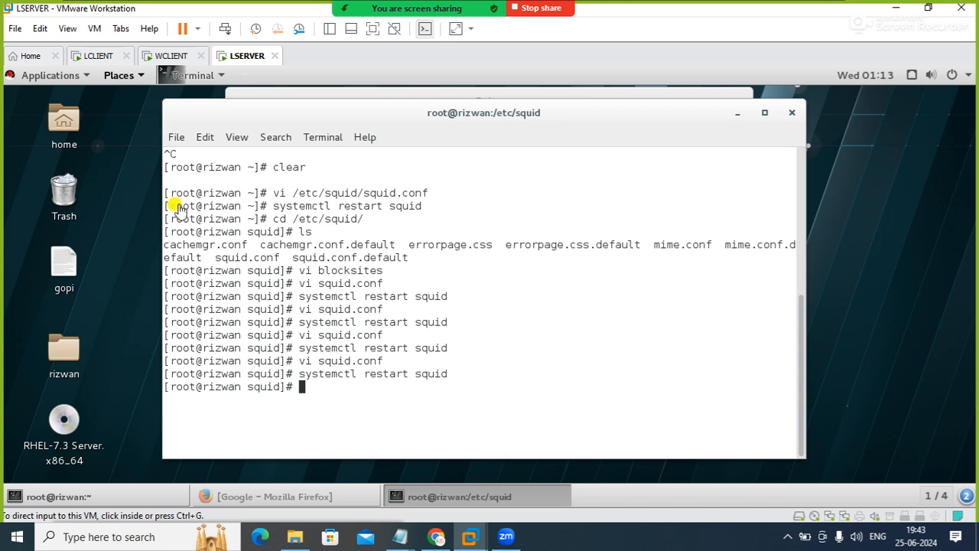
click(99, 56)
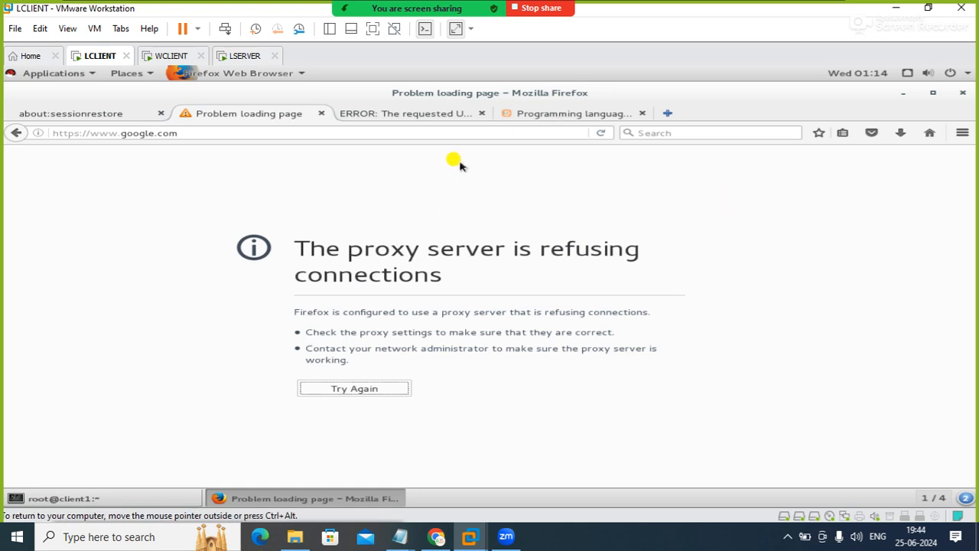
click(601, 134)
click(602, 136)
click(602, 136)
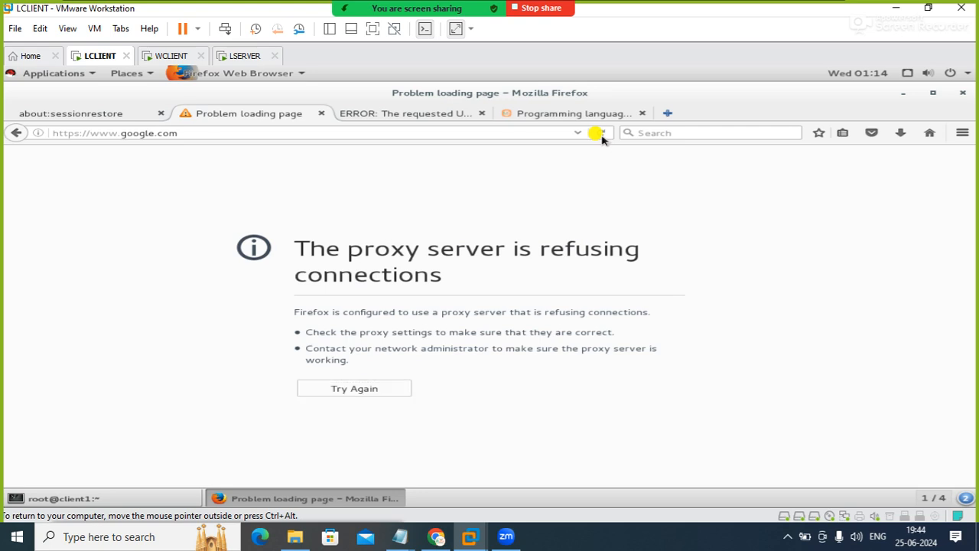
click(598, 129)
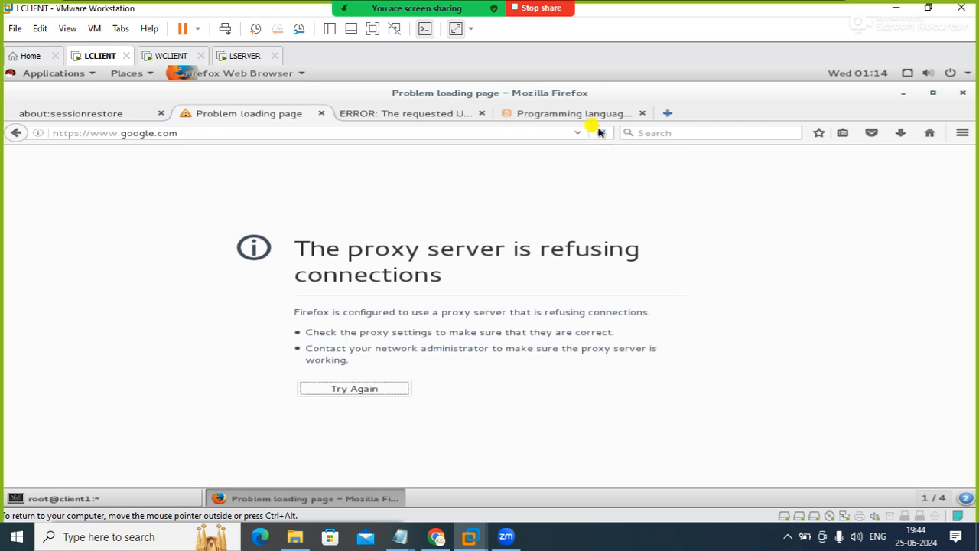
click(598, 129)
click(599, 131)
click(600, 136)
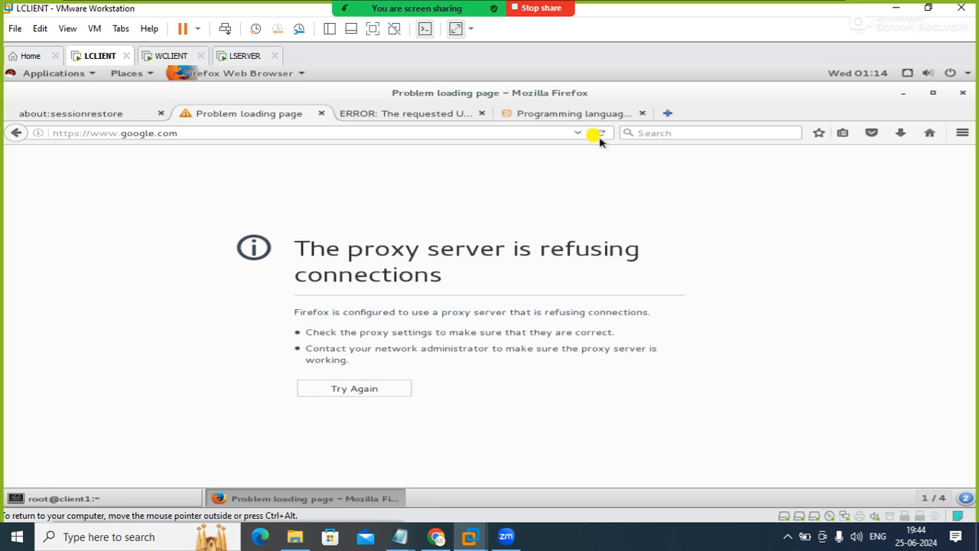
click(599, 136)
click(595, 132)
Return to LSERVER and open squid.conf in vi to review the time-based block rules
click(242, 55)
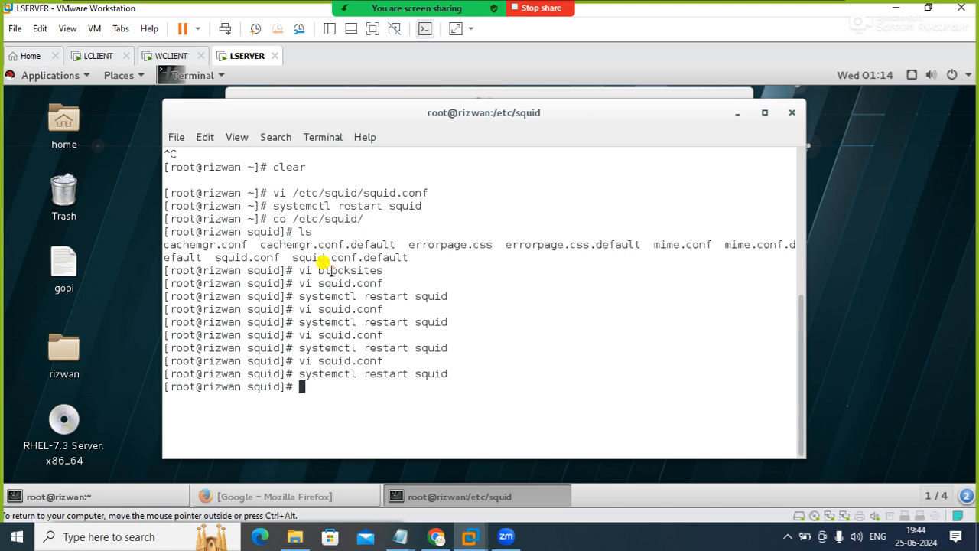
key(Up)
key(Up)
key(Return)
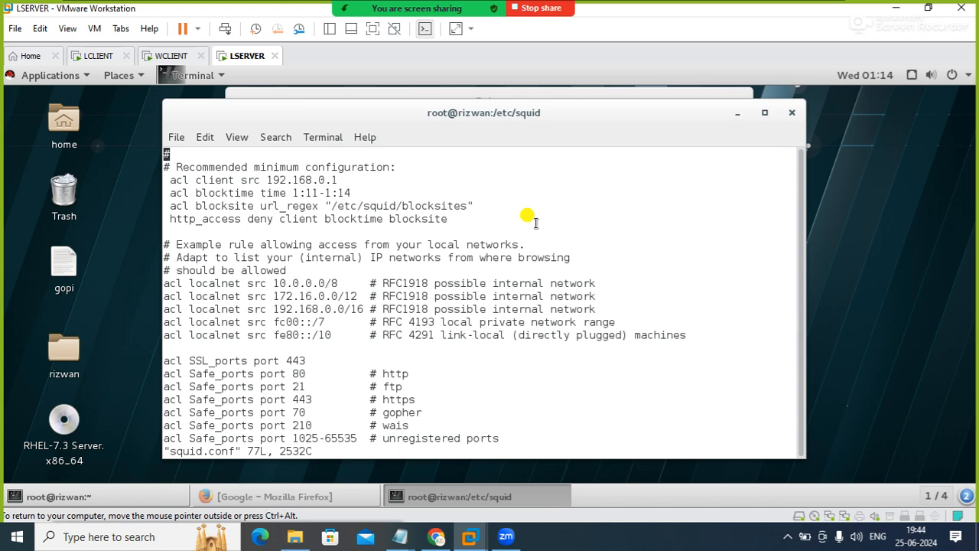
Save and close squid.conf in vi, and restart the squid service with systemctl
key(apostrophe)
key(Return)
key(Down)
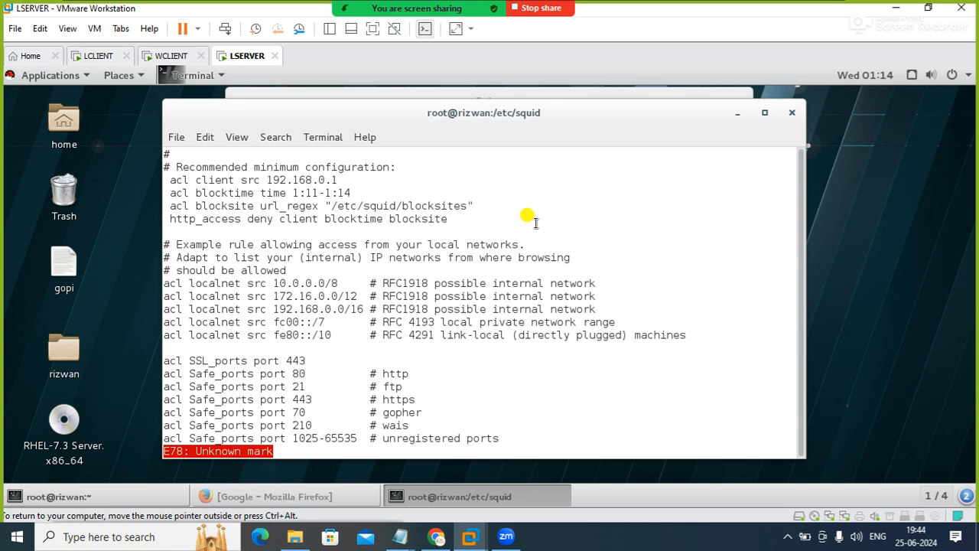
key(shift+semicolon)
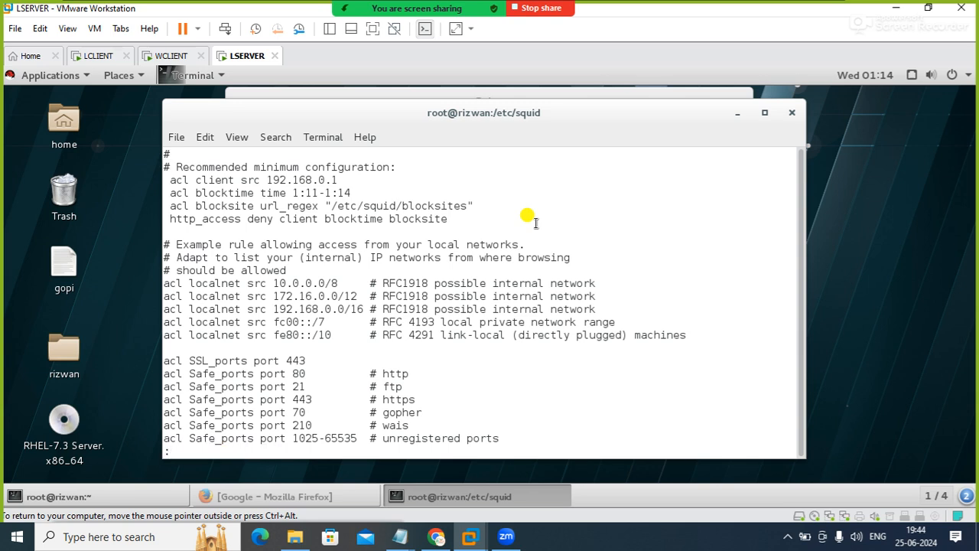
text(wq)
key(Return)
key(Up)
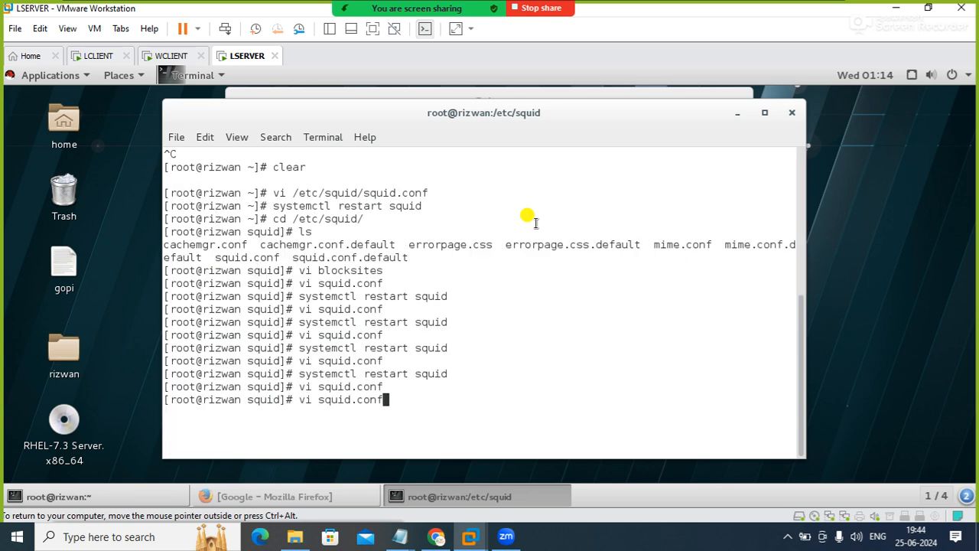
key(Up)
key(Return)
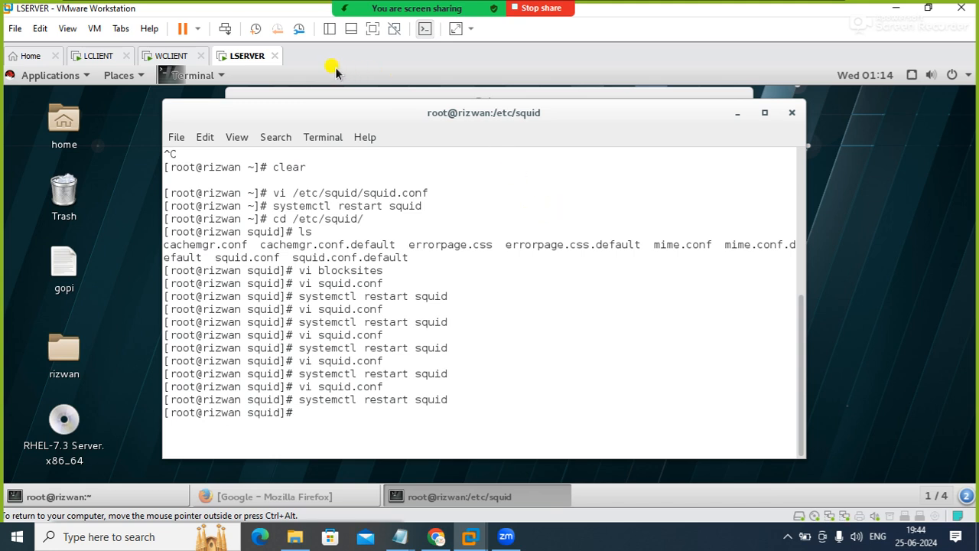
click(96, 58)
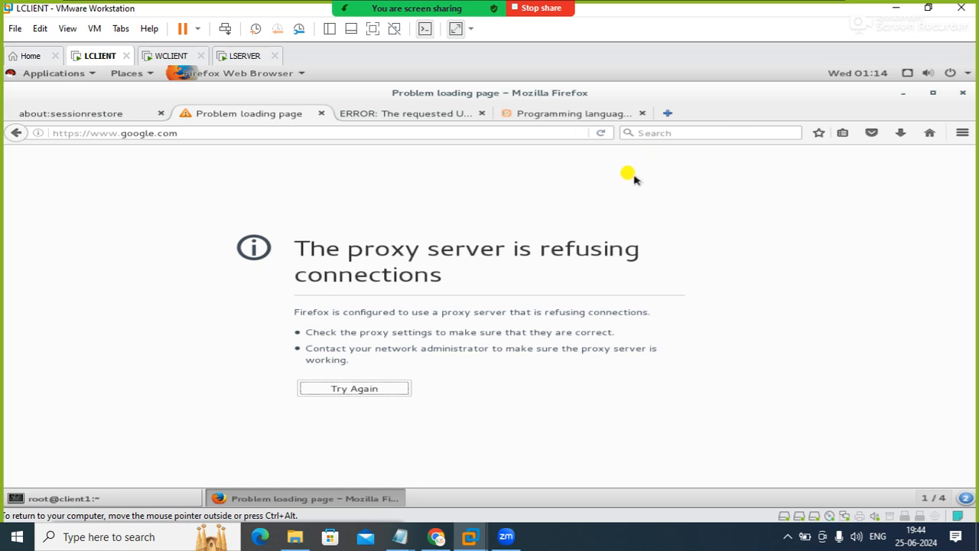
click(602, 133)
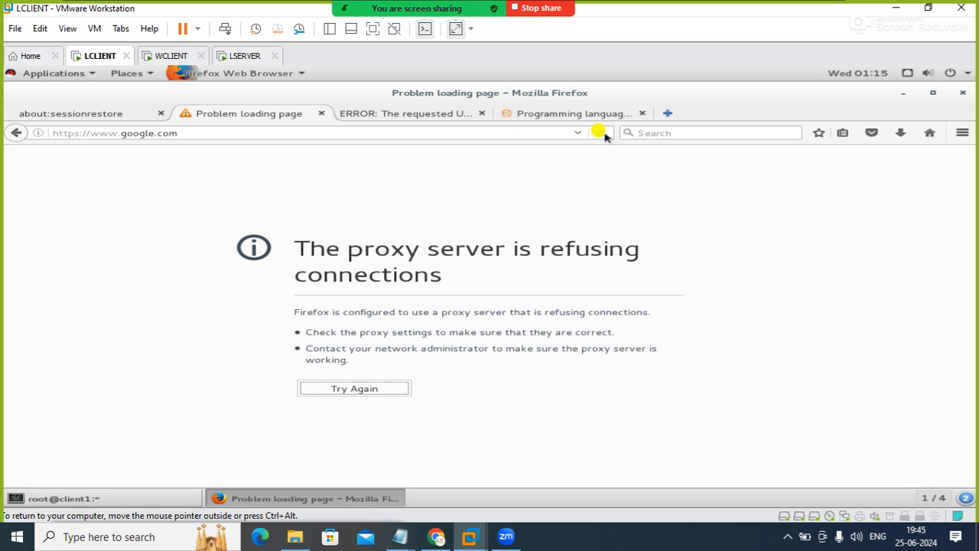
click(602, 133)
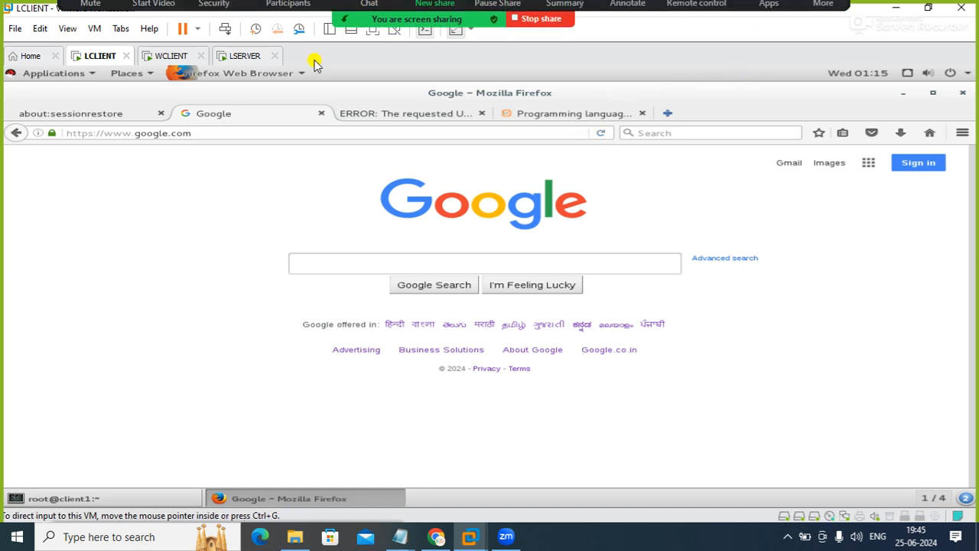
click(287, 16)
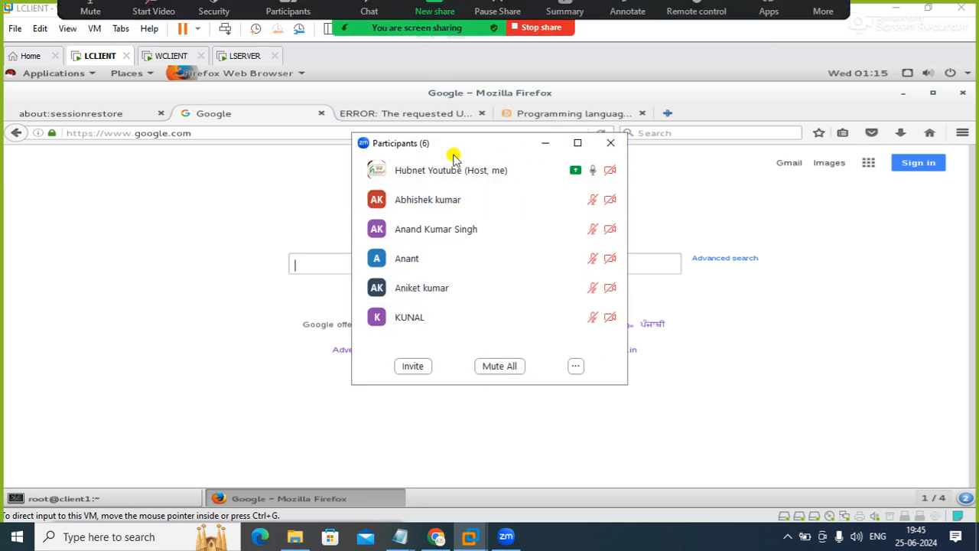
click(610, 144)
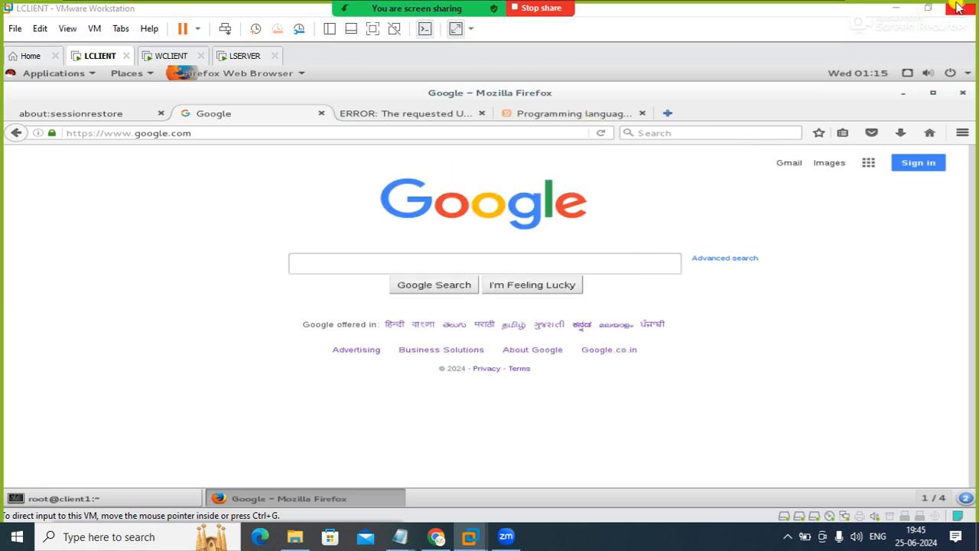
Close VMware Workstation and suspend the virtual machines that are still powered on
click(926, 11)
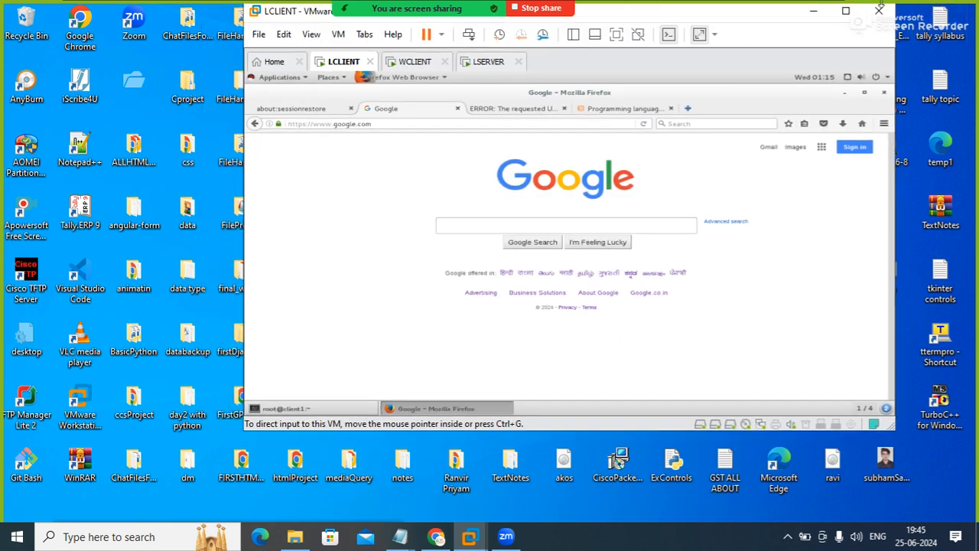
click(879, 11)
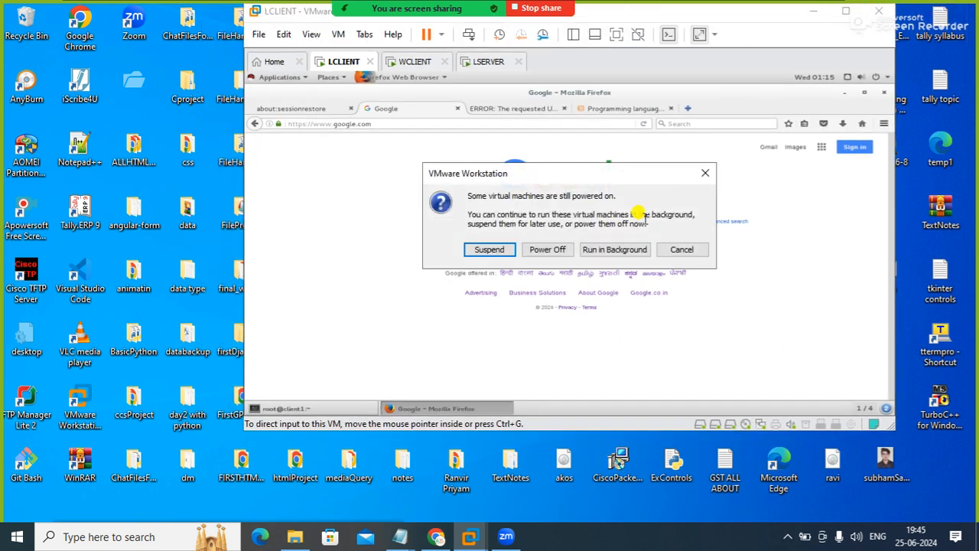
click(496, 249)
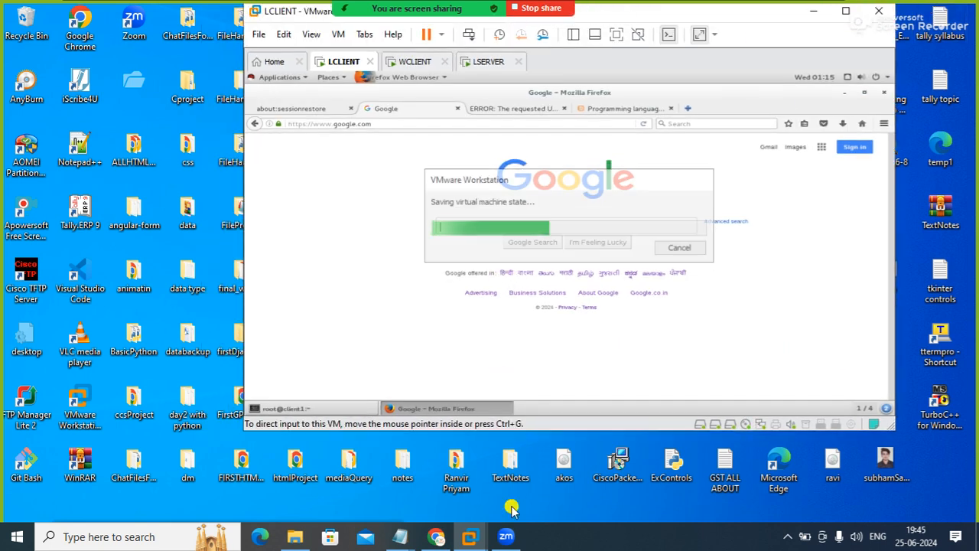
click(787, 536)
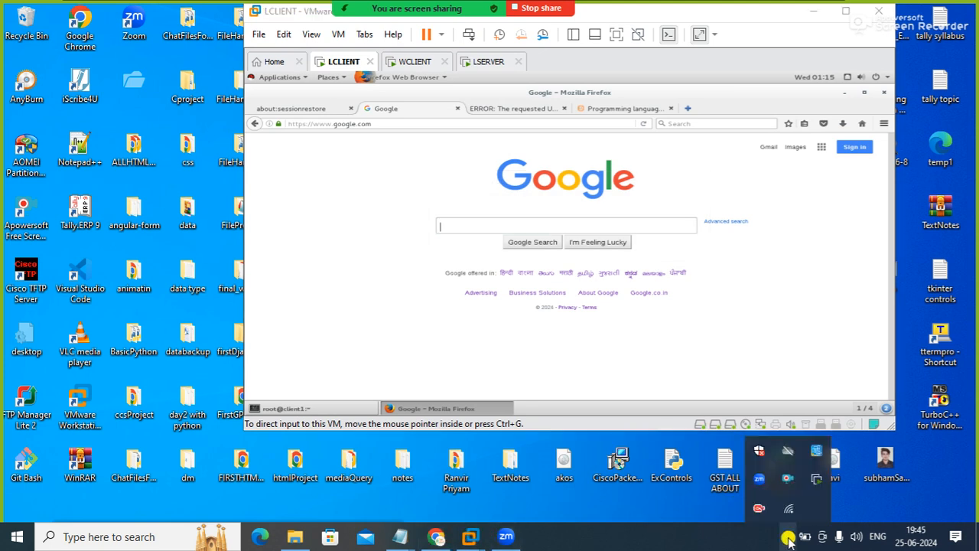
right_click(788, 478)
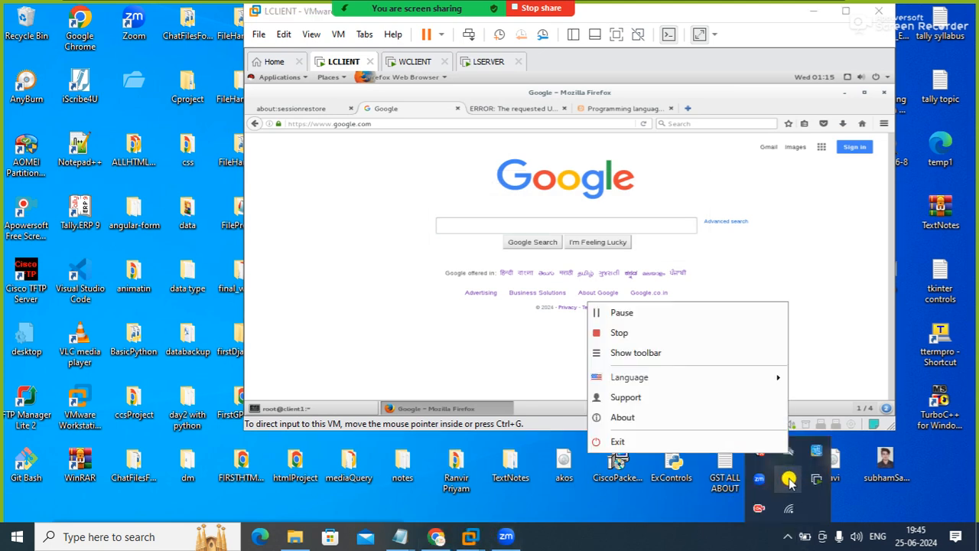
click(667, 357)
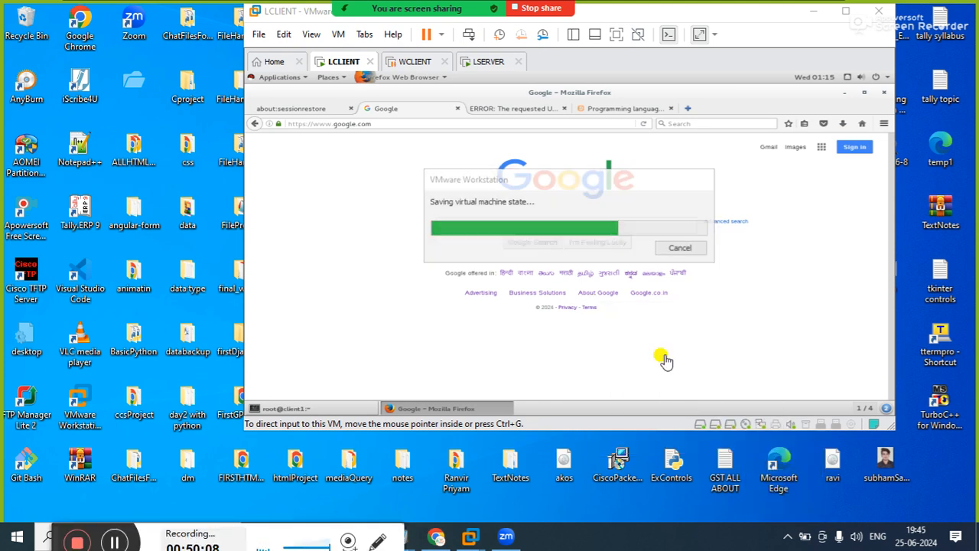